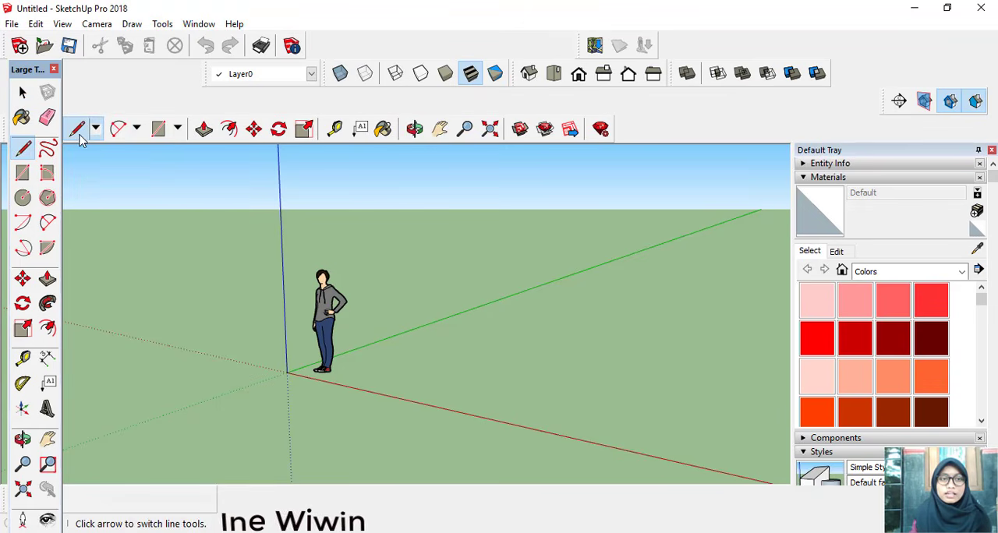
# Step: Draw a closed 1000 by 2000 cm rectangle on the ground with the Line tool, its long sides parallel to the green axis
pyautogui.click(460, 363)
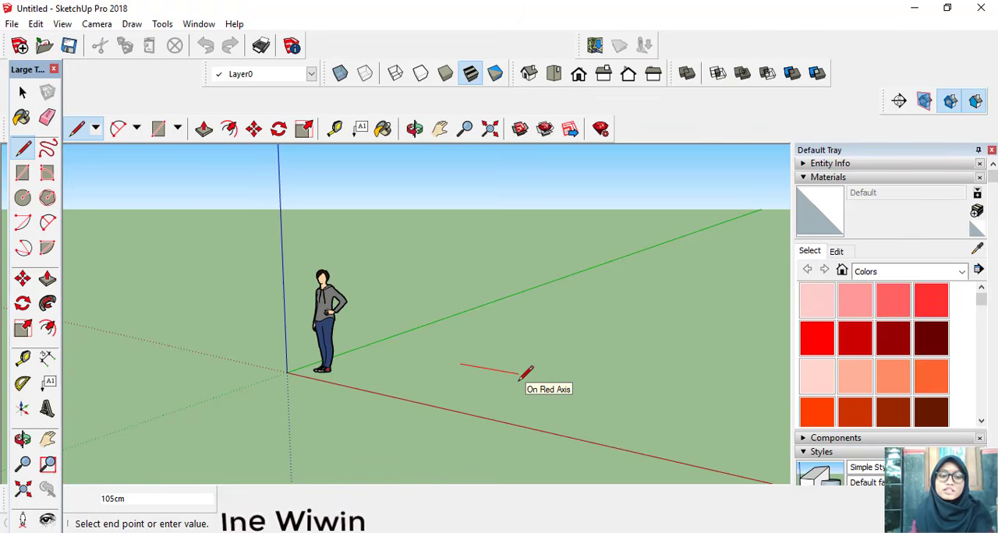
pyautogui.write('1000')
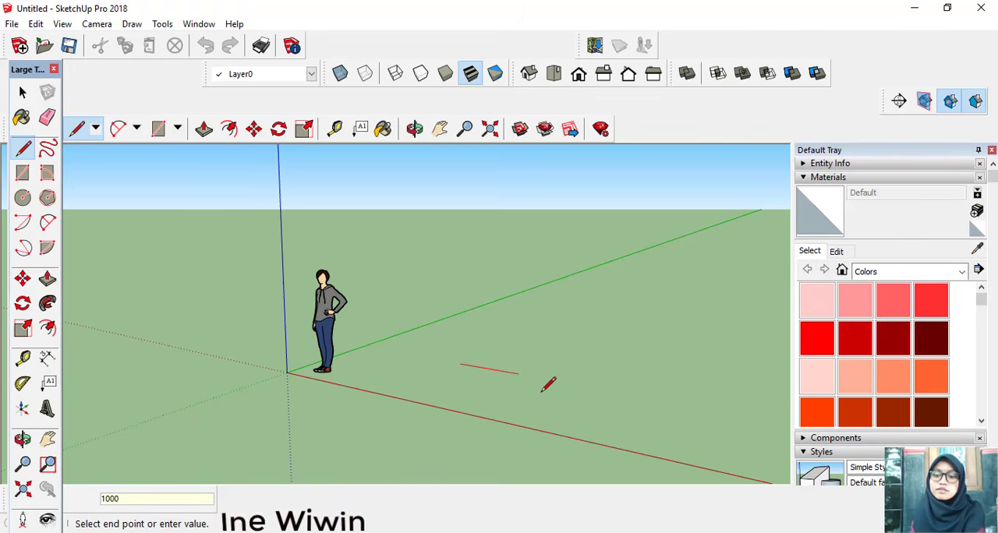
pyautogui.press('Return')
pyautogui.scroll(-5, 546, 382)
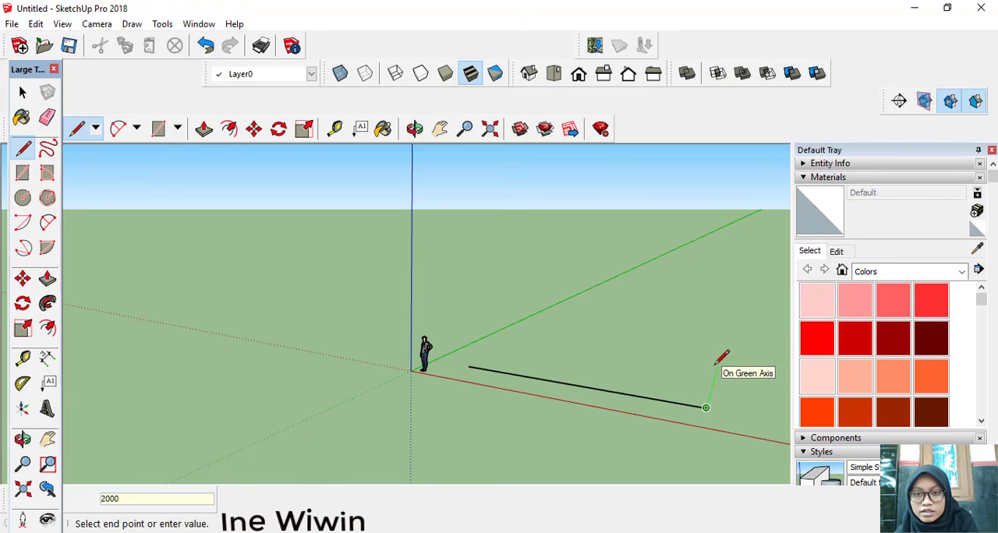
pyautogui.write('2000')
pyautogui.press('Return')
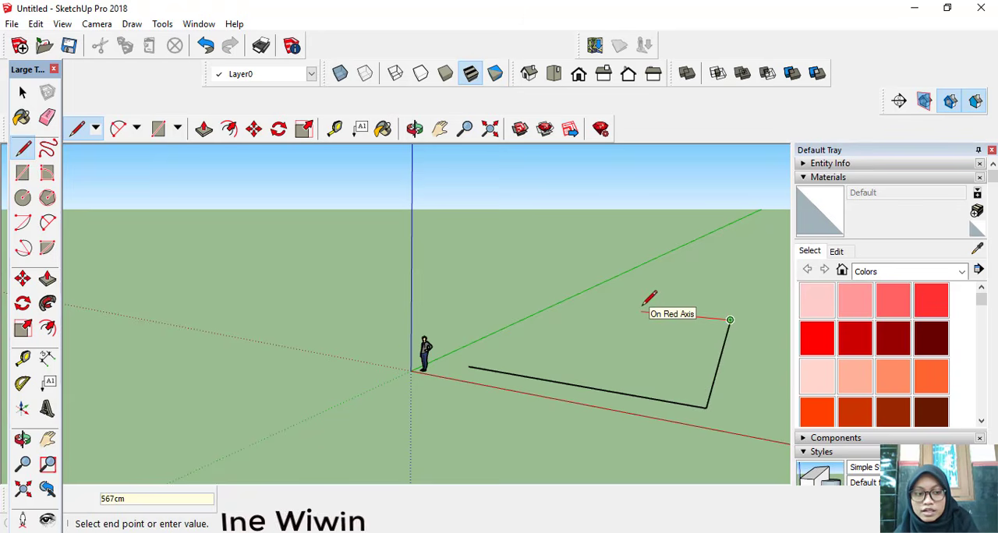
pyautogui.press('Return')
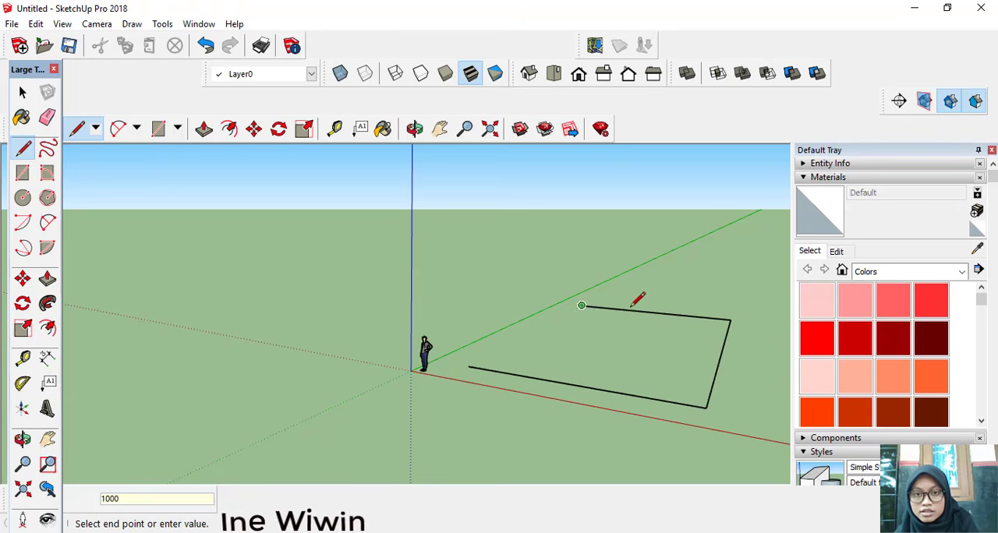
pyautogui.click(468, 366)
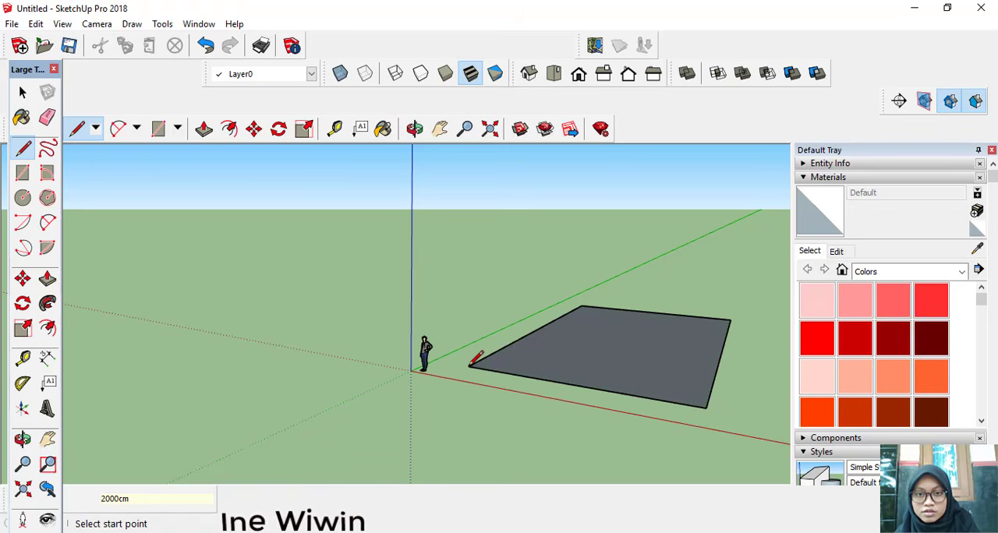
# Step: Offset the rectangle's outline inward to form an inner border parallel to all four sides
pyautogui.moveTo(470, 365); pyautogui.dragTo(465, 405, button='middle')
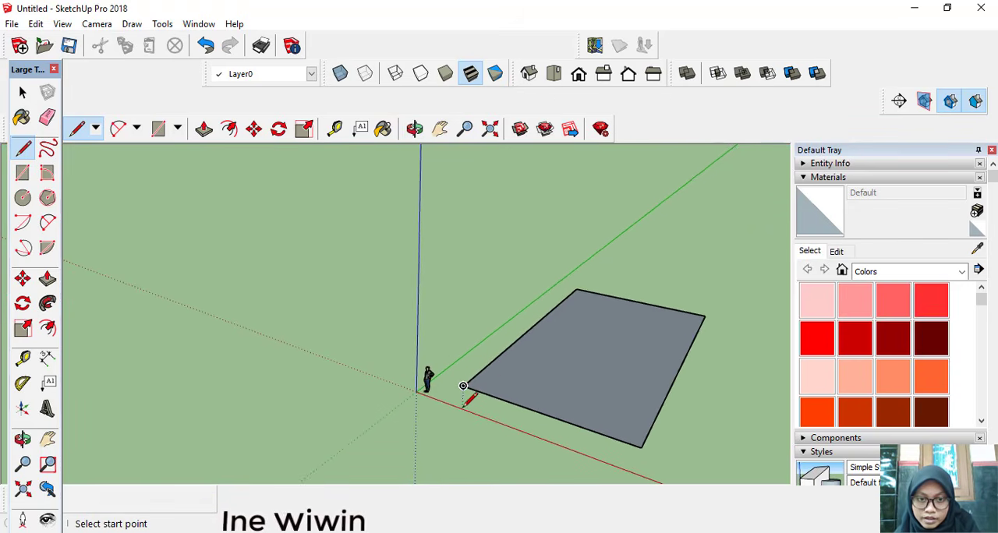
pyautogui.click(229, 129)
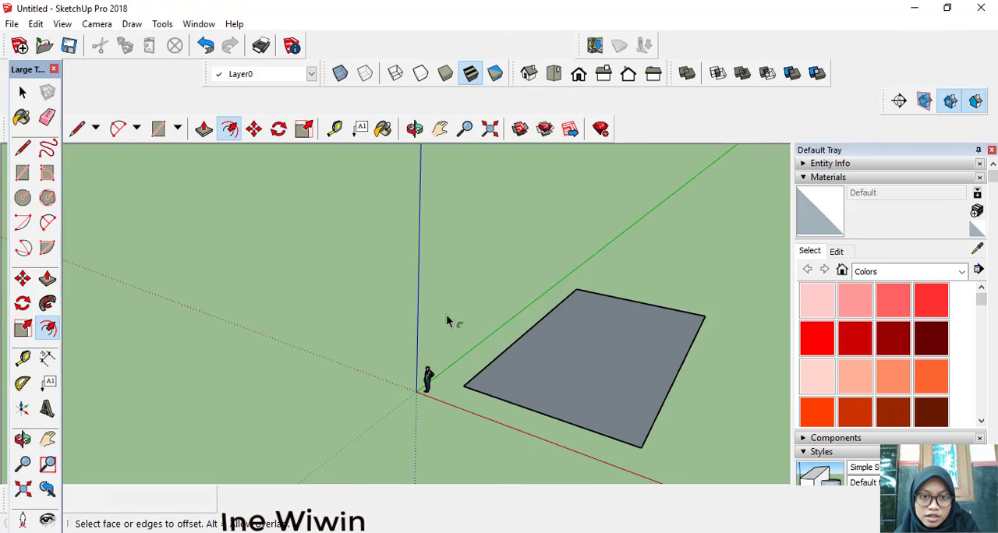
pyautogui.click(489, 395)
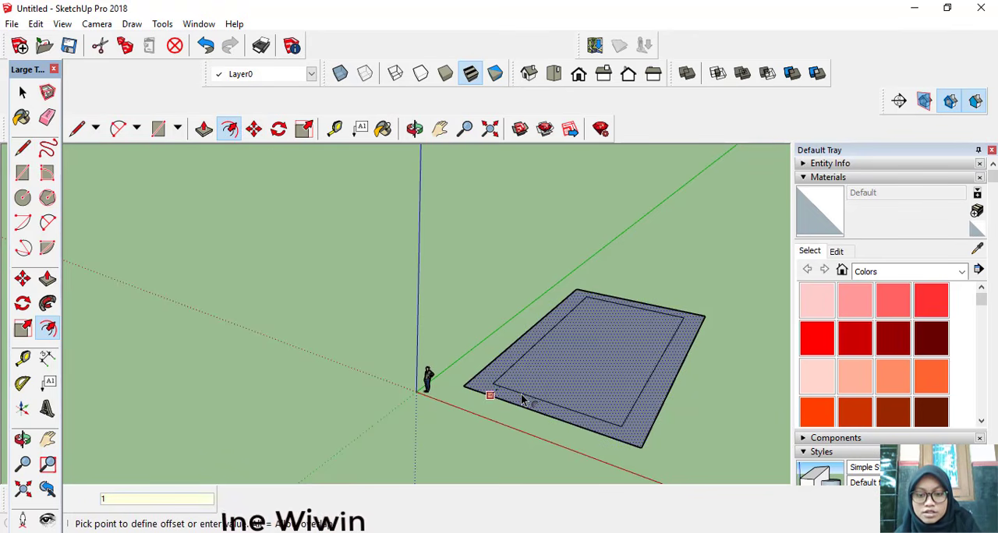
pyautogui.write('100')
pyautogui.press('Return')
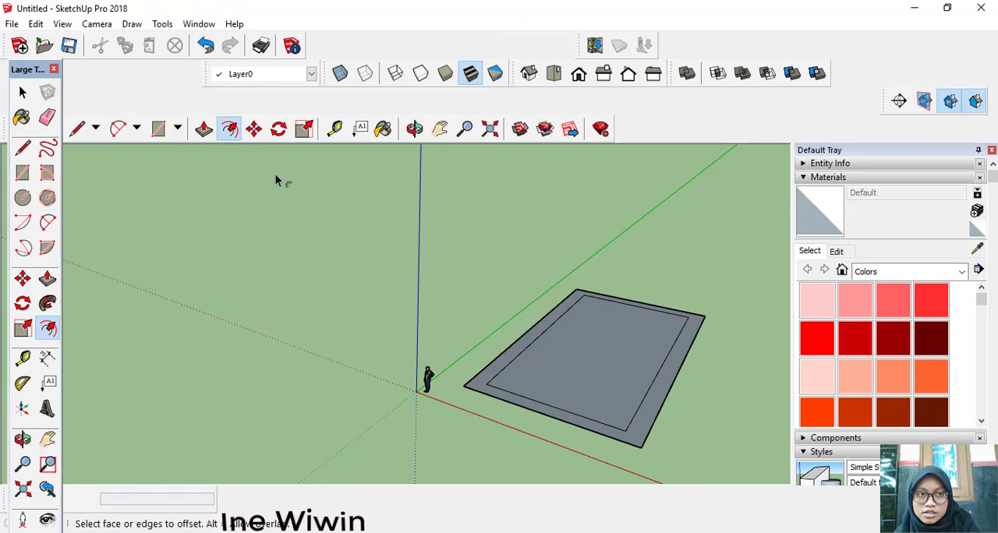
# Step: Draw a 300 by 450 cm room with lines at the inner border's corner nearest the origin
pyautogui.click(76, 128)
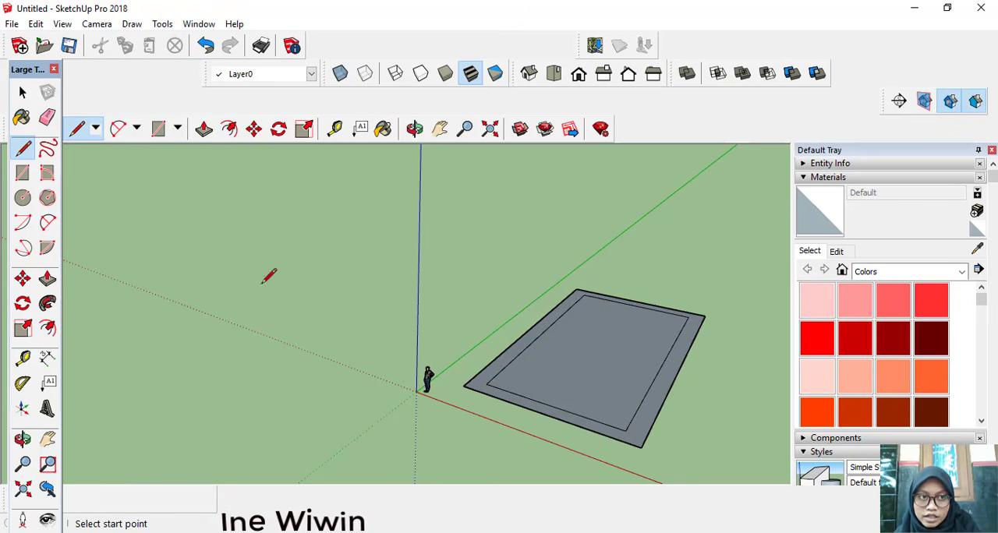
pyautogui.scroll(1, 489, 364)
pyautogui.scroll(1, 489, 371)
pyautogui.click(491, 398)
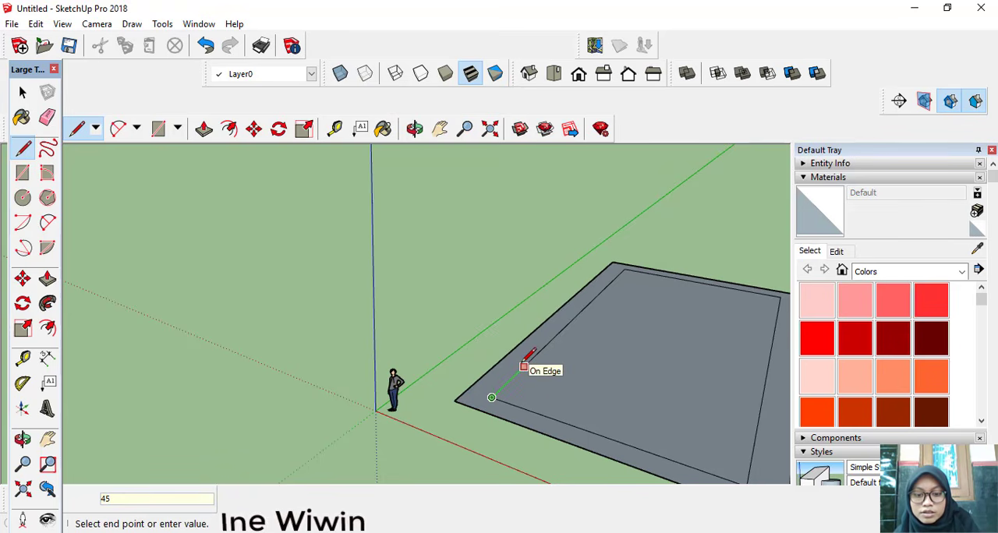
pyautogui.press('Return')
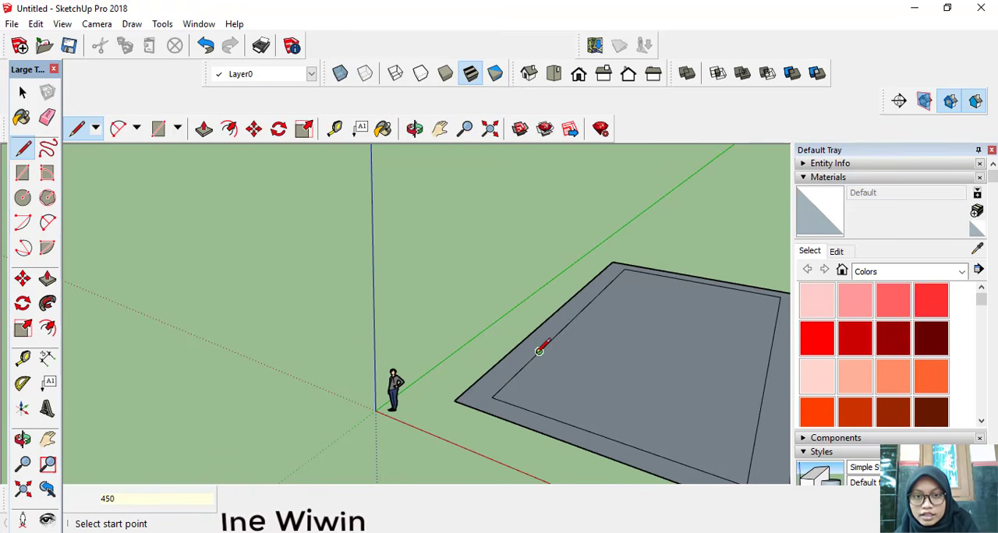
pyautogui.click(539, 352)
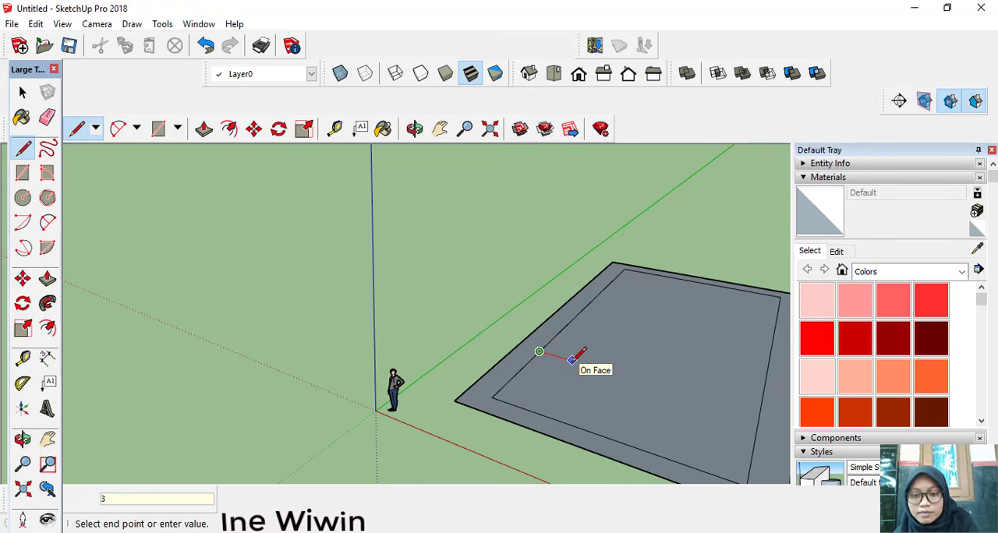
pyautogui.press('Return')
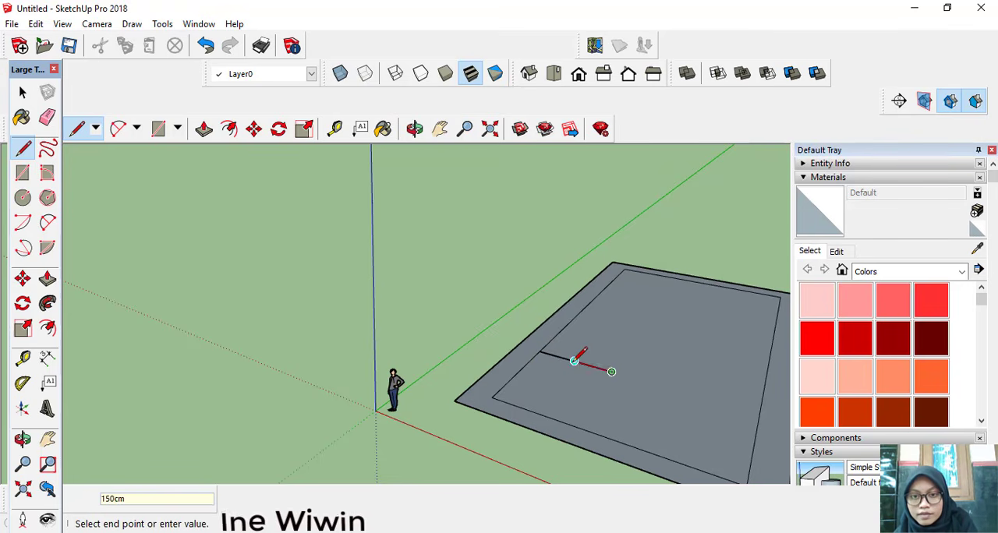
pyautogui.click(573, 424)
# Step: Draw a 250 by 200 cm rectangle beside the first room's inner corner and connect its far side to the opposite inner border
pyautogui.click(611, 372)
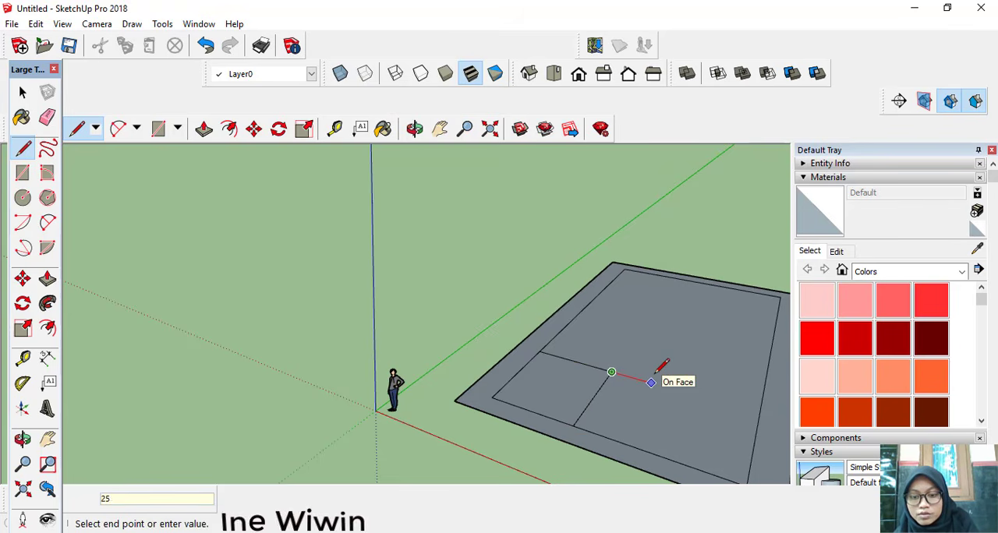
pyautogui.press('Return')
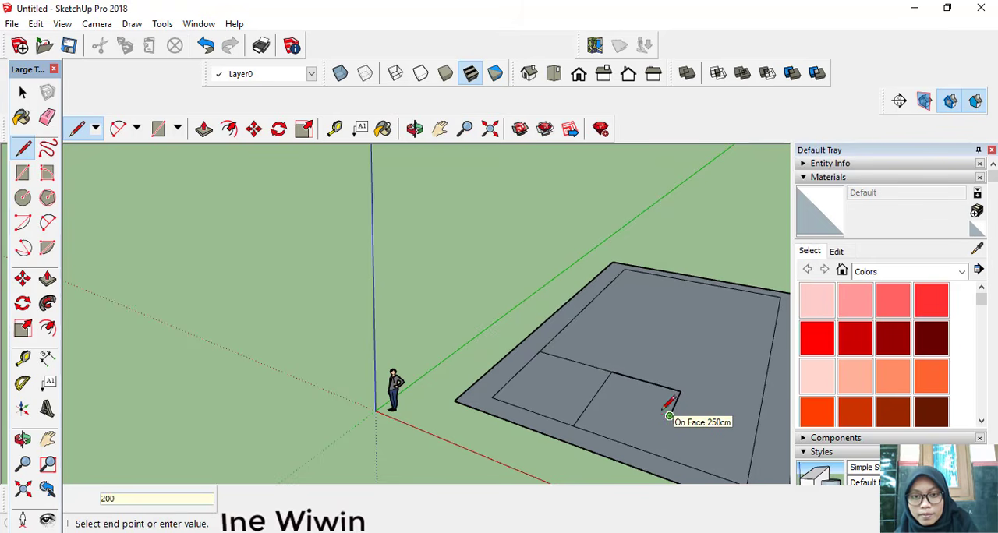
pyautogui.press('Return')
pyautogui.click(595, 393)
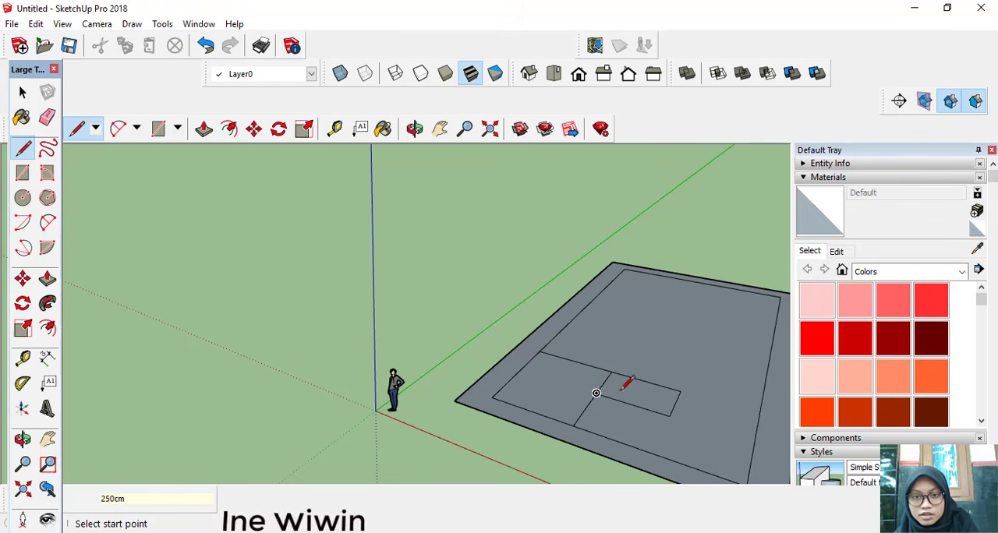
pyautogui.click(675, 403)
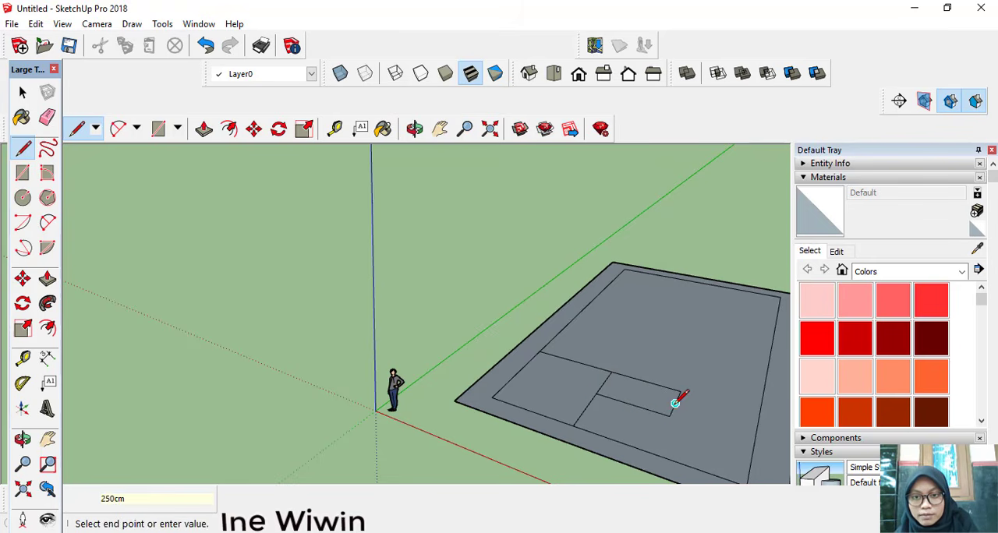
pyautogui.click(756, 426)
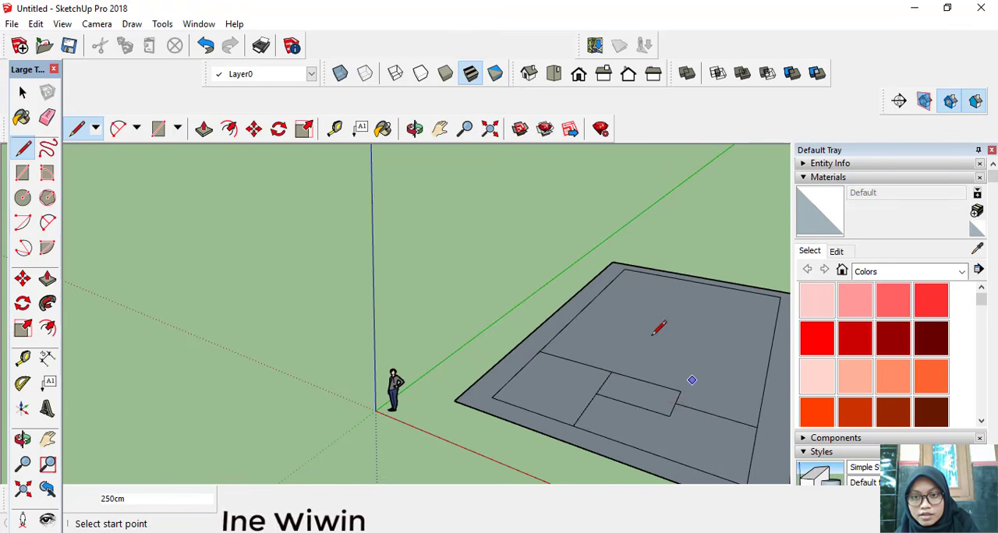
# Step: Draw a 300 by 500 cm room directly behind the first room along the same inner border edge
pyautogui.click(539, 352)
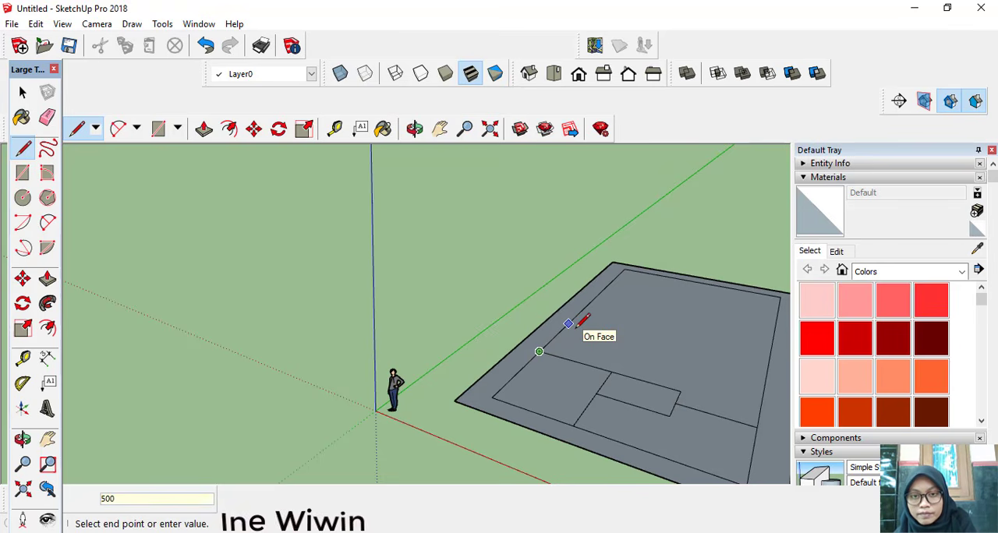
pyautogui.press('Return')
pyautogui.click(577, 314)
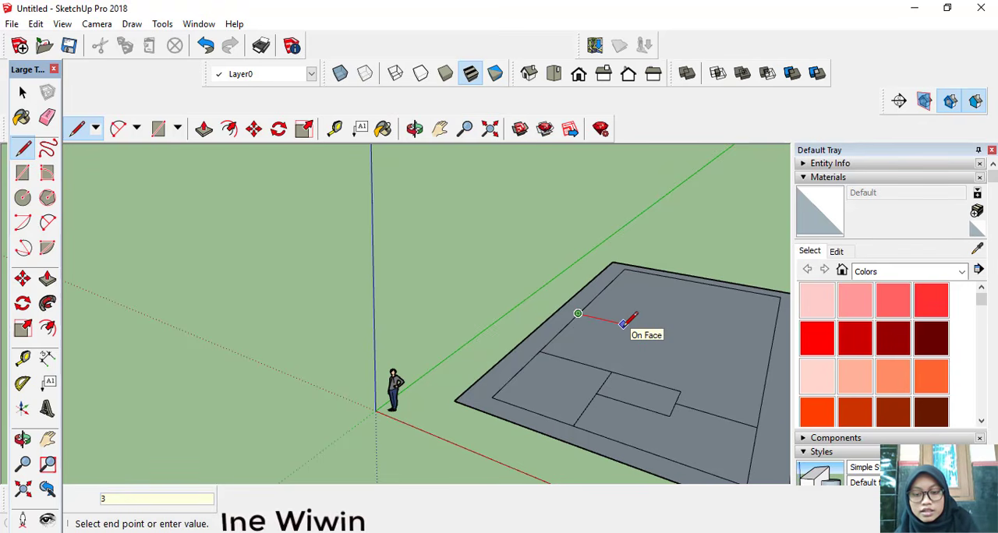
pyautogui.write('300')
pyautogui.press('Return')
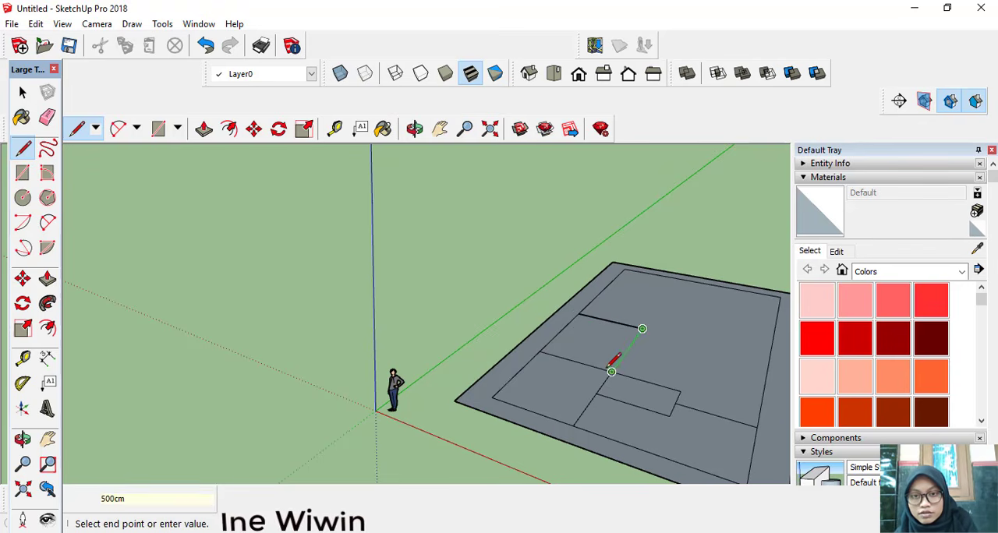
pyautogui.press('Escape')
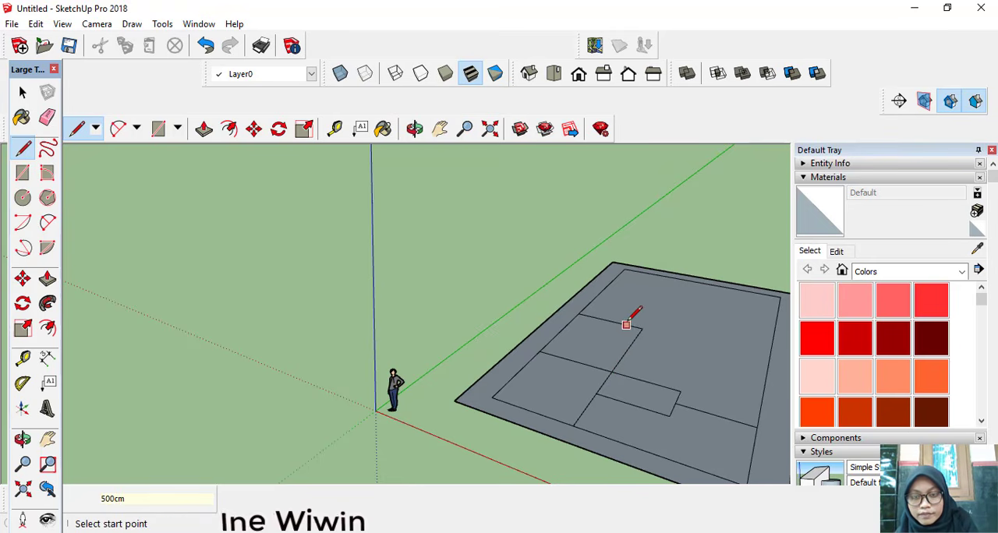
# Step: Draw a 200 by 200 cm room inside the second room, at its front corner on the inner border edge
pyautogui.click(538, 352)
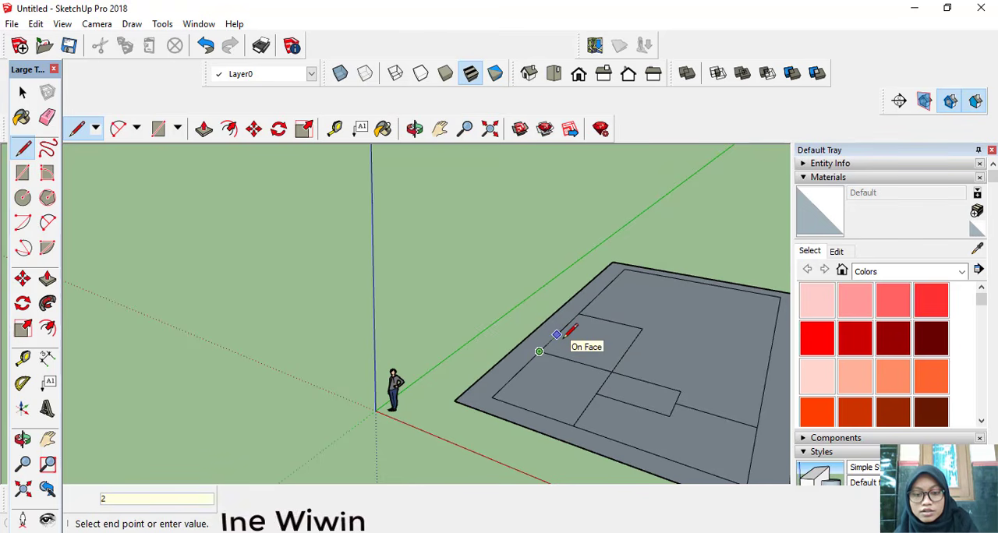
pyautogui.press('Return')
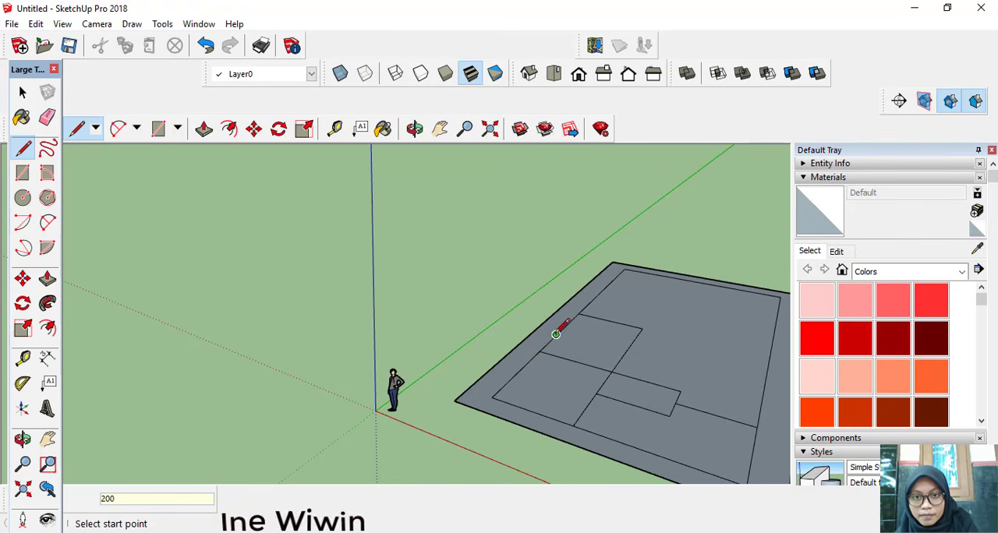
pyautogui.click(555, 334)
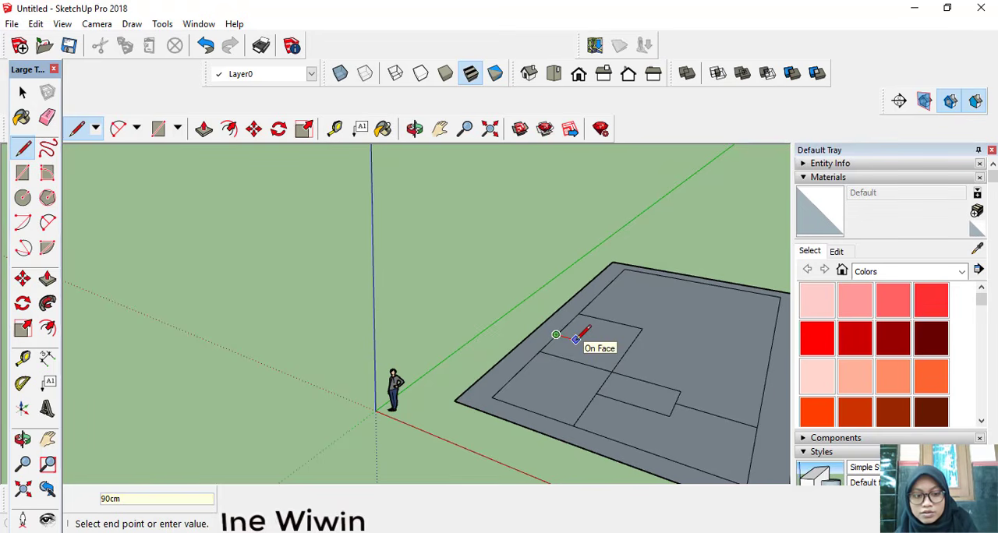
pyautogui.press('Return')
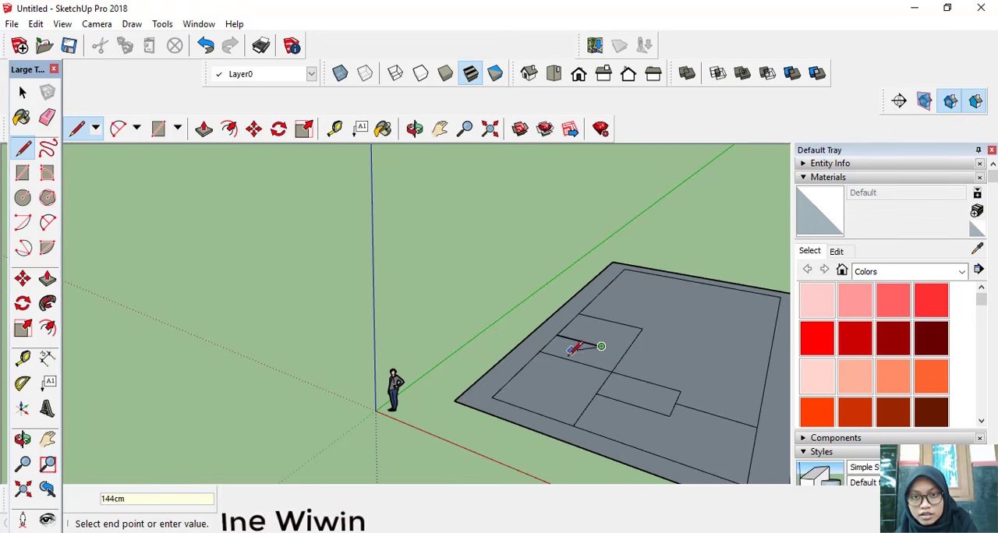
pyautogui.click(585, 364)
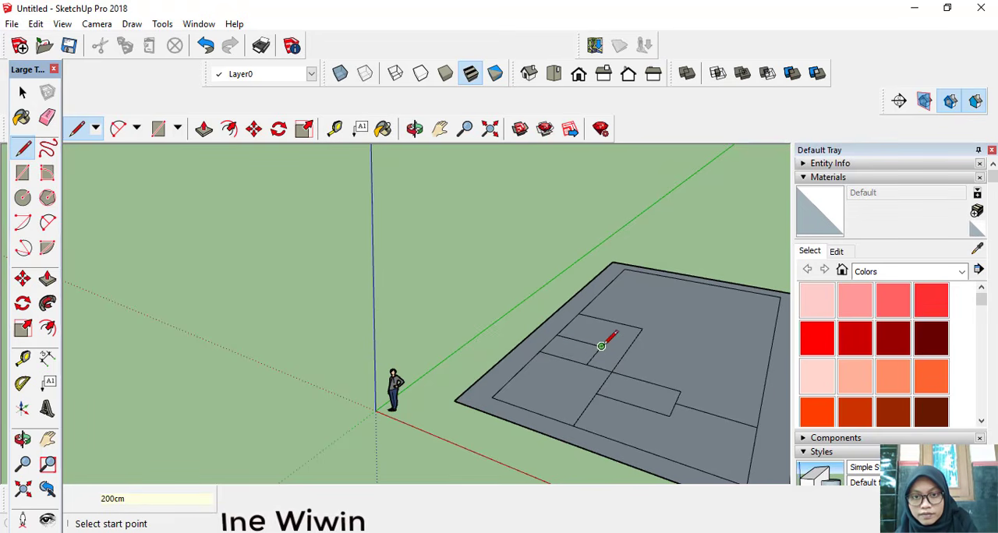
# Step: Draw a 200 by 200 cm room against the back wall of the 300 by 500 cm room, along the same inner border edge
pyautogui.click(441, 132)
pyautogui.moveTo(553, 216); pyautogui.dragTo(486, 272)
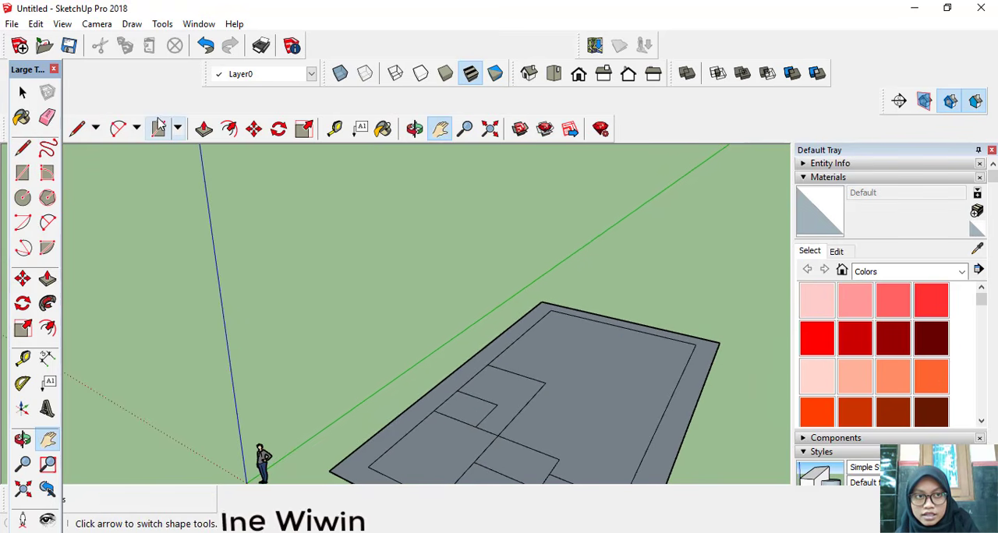
pyautogui.click(75, 130)
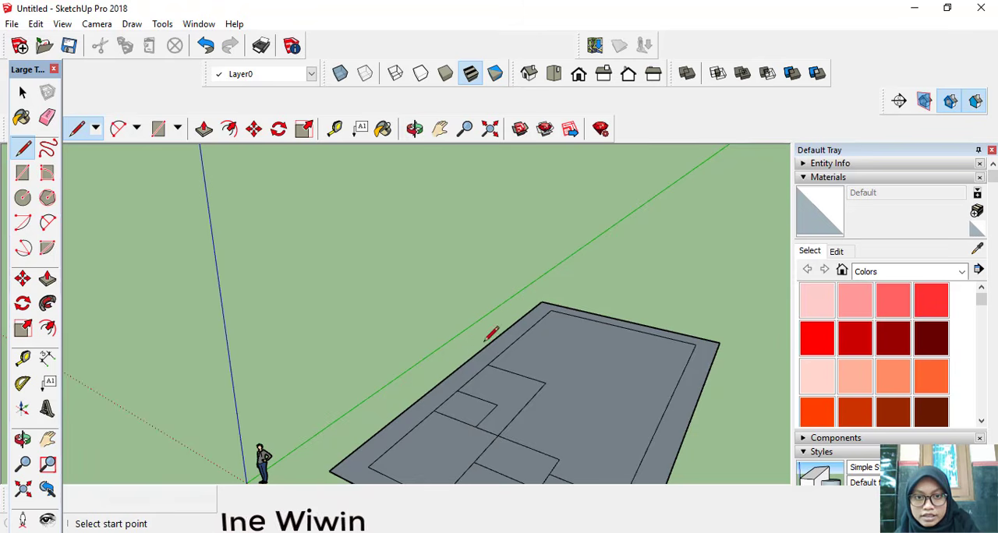
pyautogui.scroll(1, 495, 339)
pyautogui.click(487, 368)
pyautogui.click(508, 350)
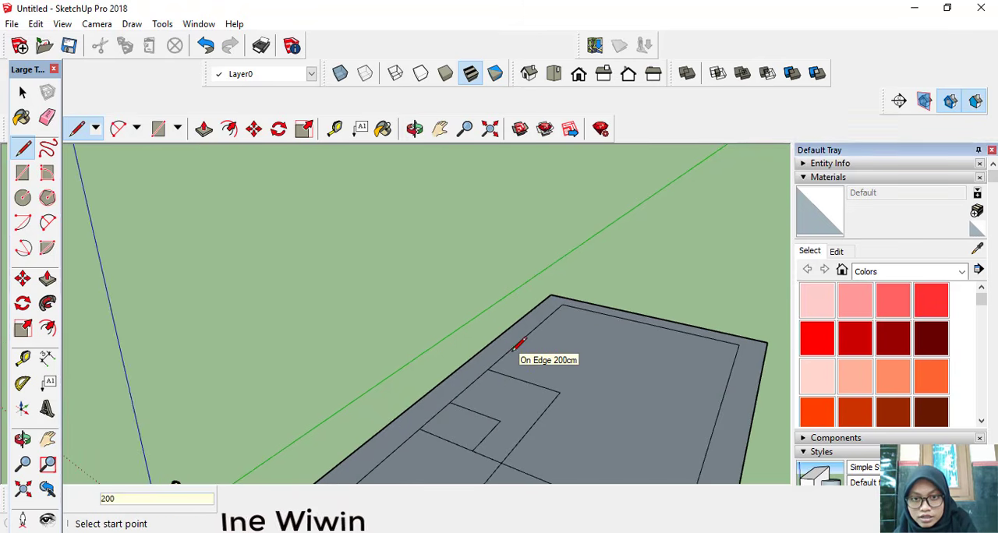
pyautogui.click(508, 350)
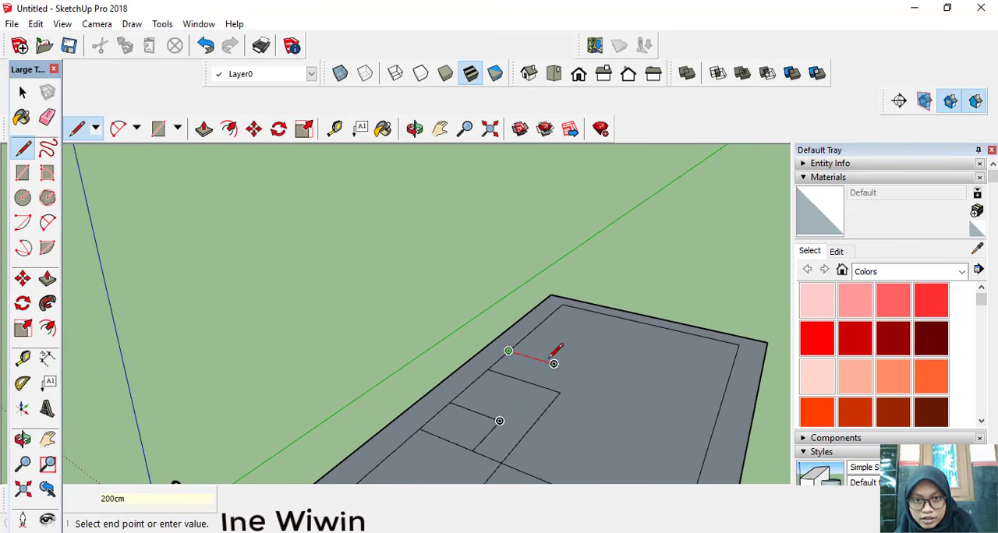
pyautogui.write('200')
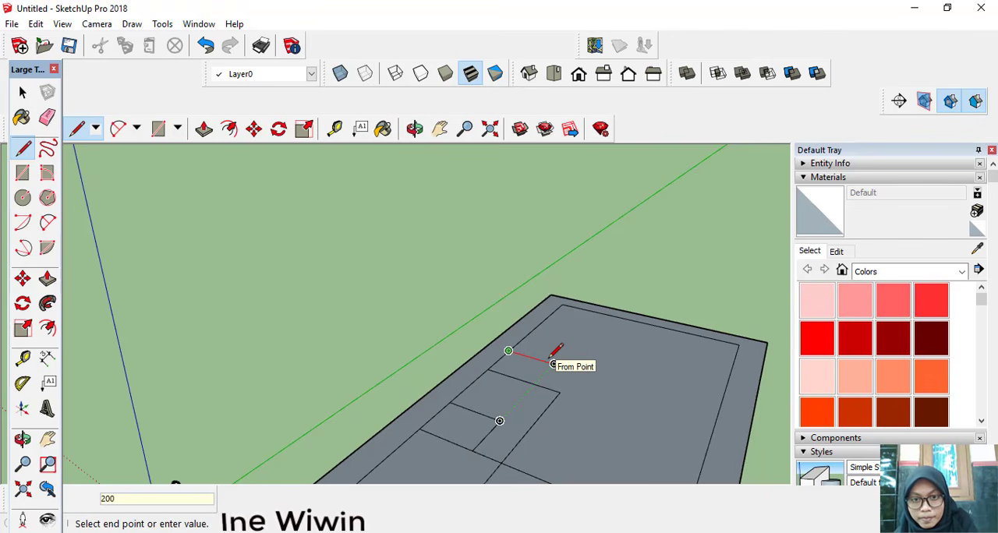
pyautogui.write('cm')
pyautogui.press('Return')
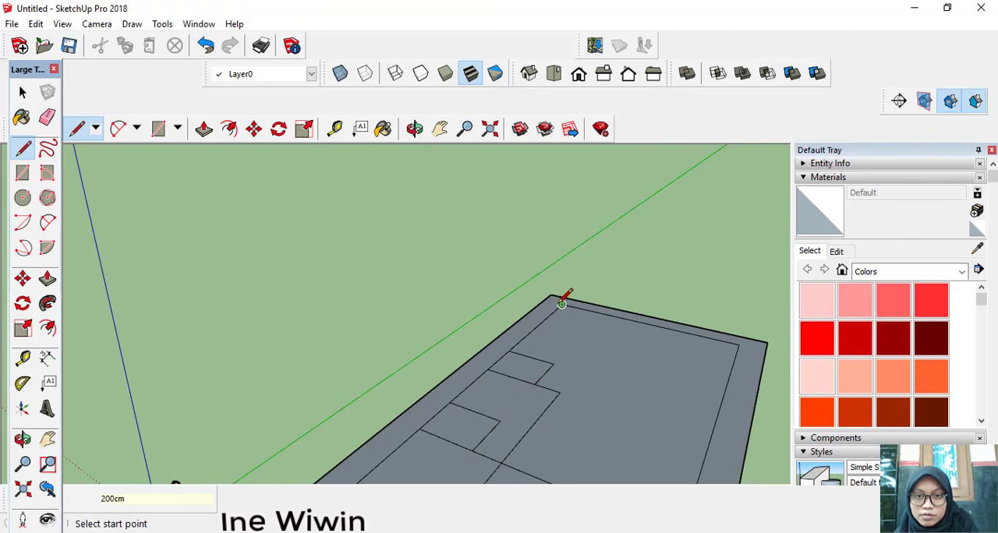
# Step: Draw a 620 by 400 cm room in the back inner corner, closing its outline on the back inner border edge
pyautogui.scroll(3, 562, 304)
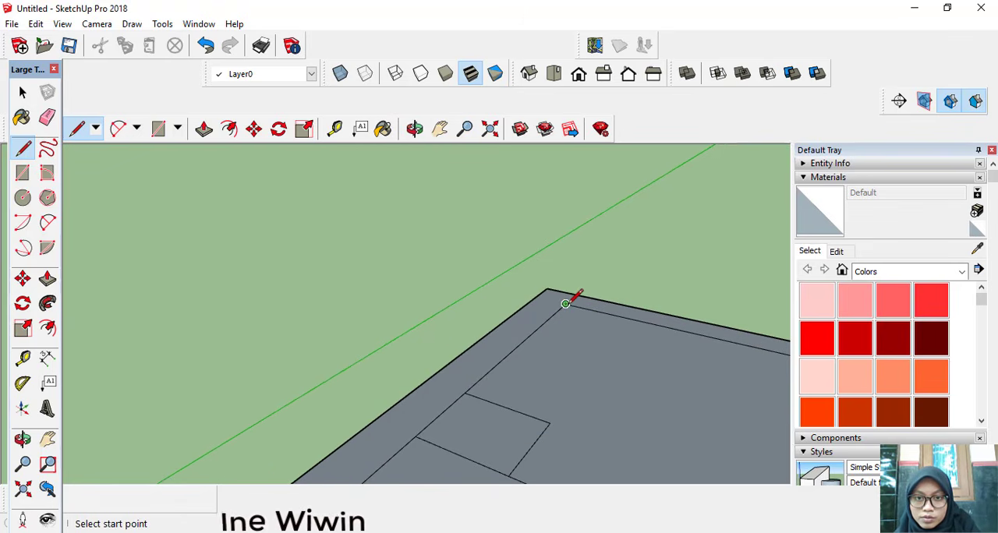
pyautogui.click(565, 302)
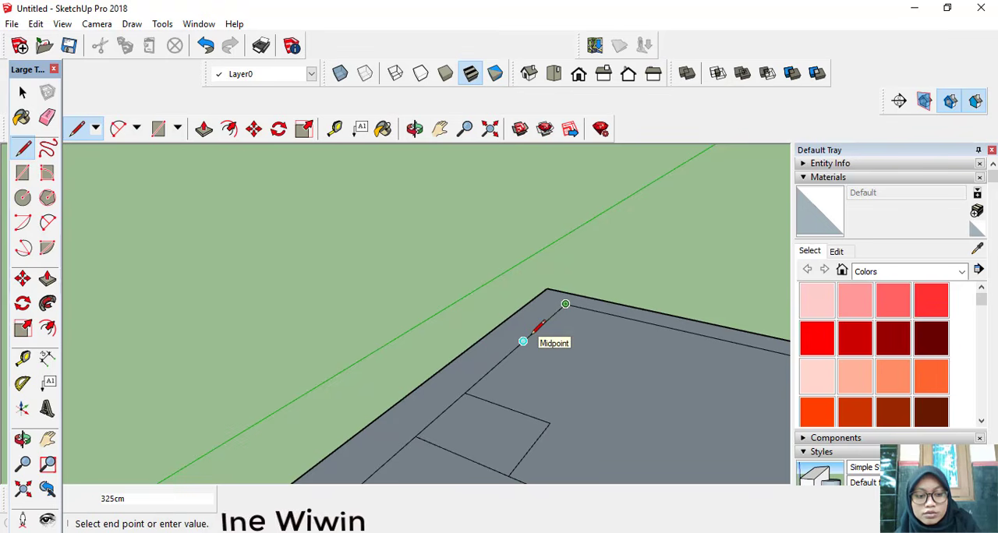
pyautogui.write('620')
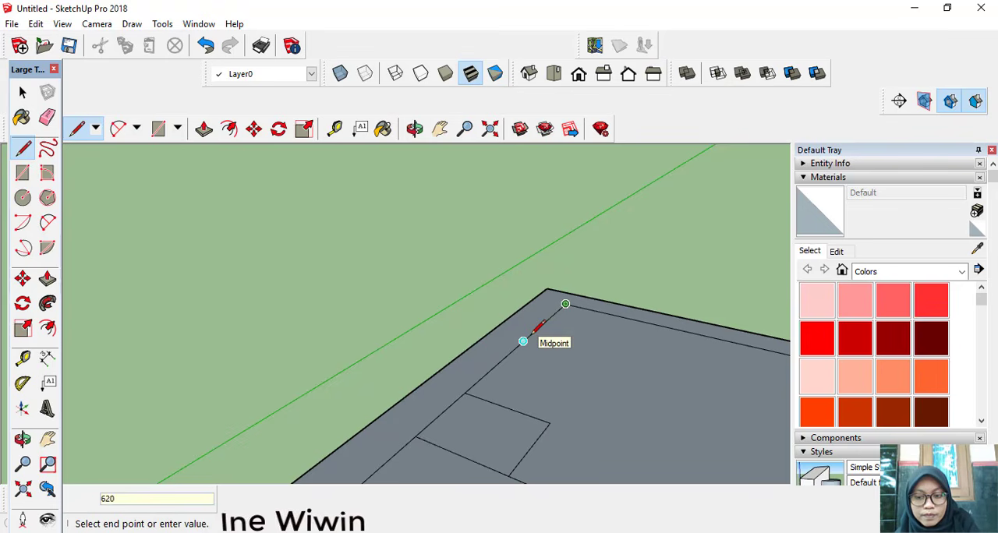
pyautogui.press('Return')
pyautogui.write('4')
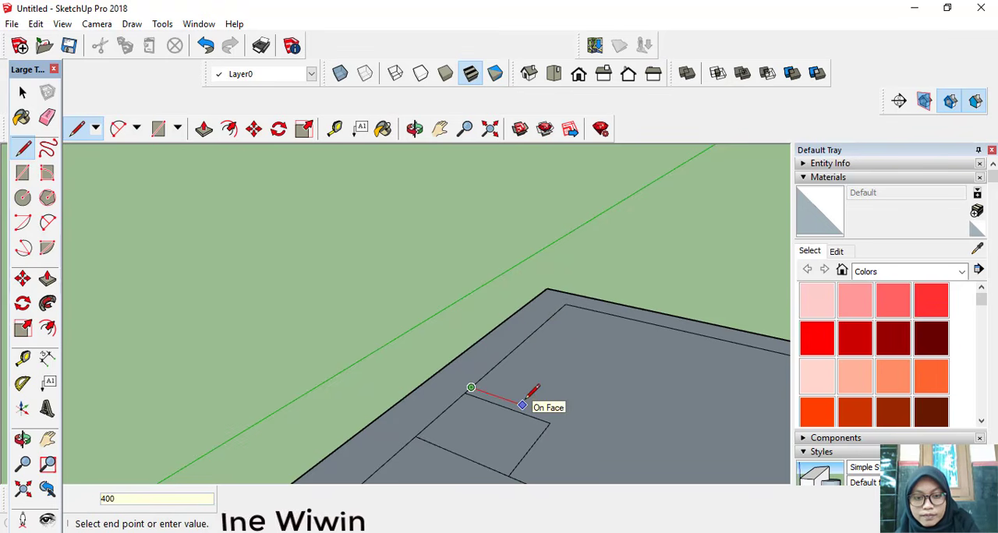
pyautogui.write('00')
pyautogui.press('Return')
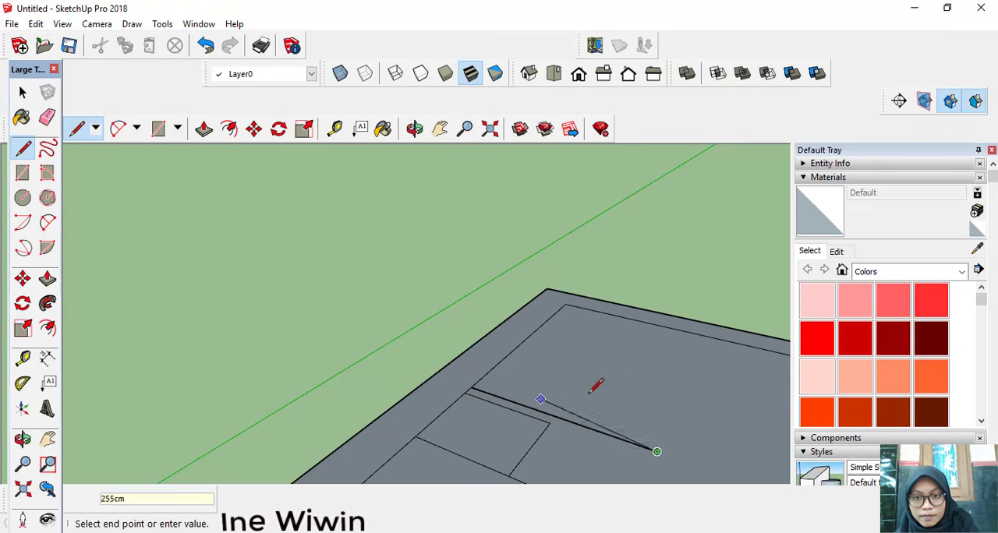
pyautogui.click(707, 336)
pyautogui.scroll(-3, 706, 331)
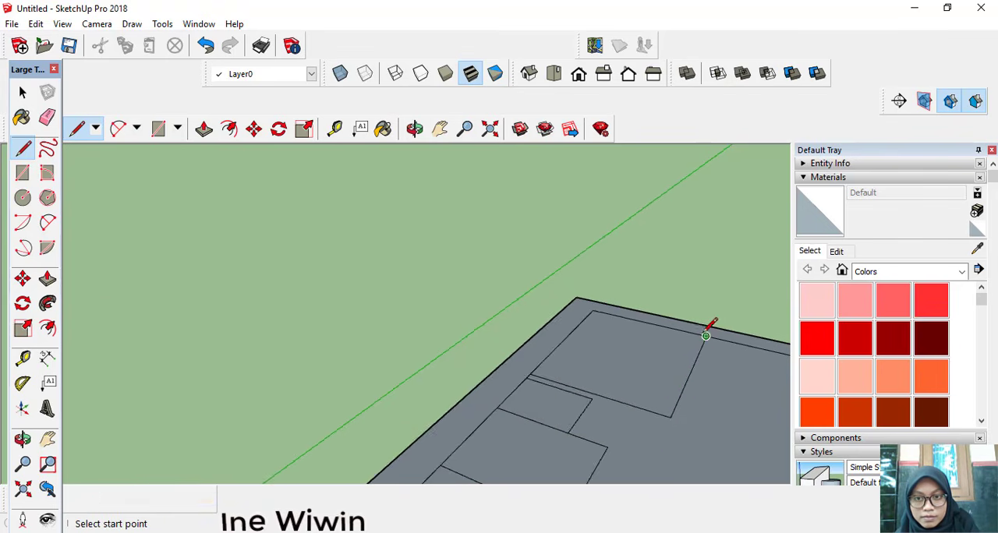
pyautogui.scroll(-3, 691, 331)
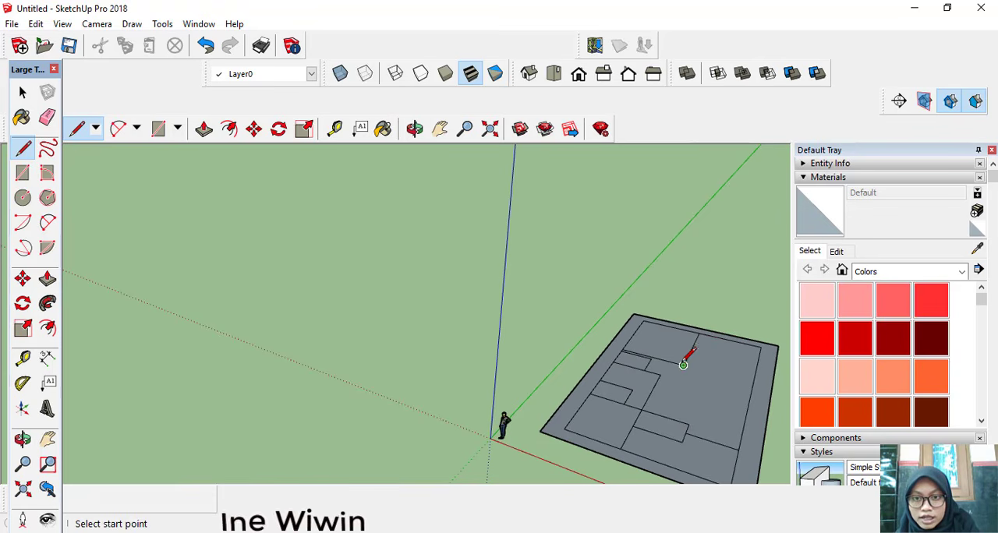
# Step: Draw a line from the back room's free corner straight across to the opposite inner border edge
pyautogui.click(683, 364)
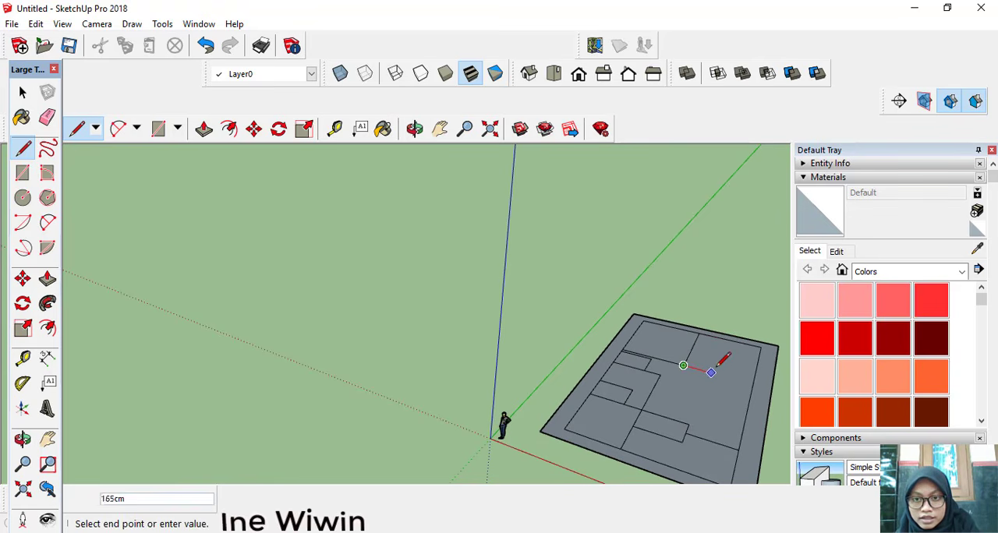
pyautogui.click(752, 382)
pyautogui.moveTo(761, 369); pyautogui.dragTo(713, 387, button='middle')
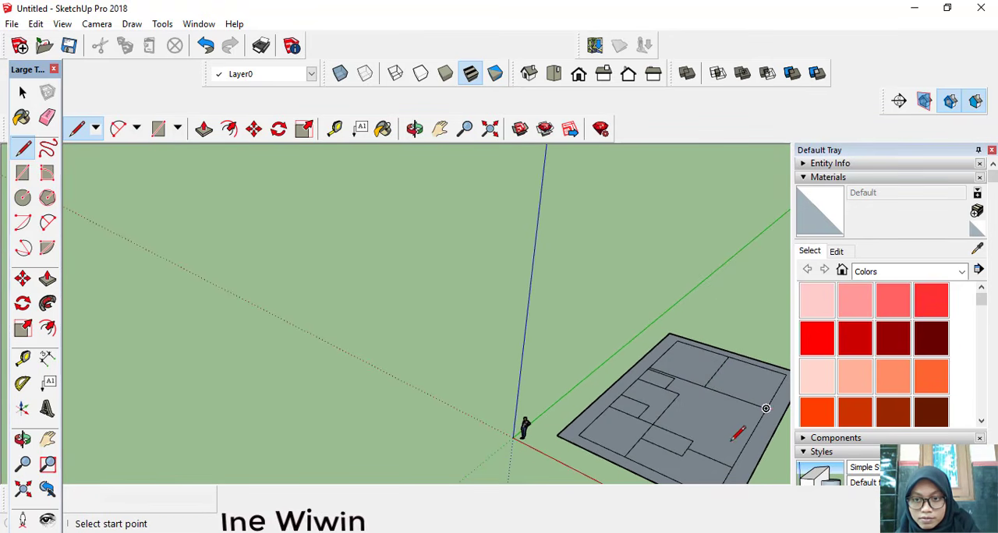
pyautogui.click(766, 407)
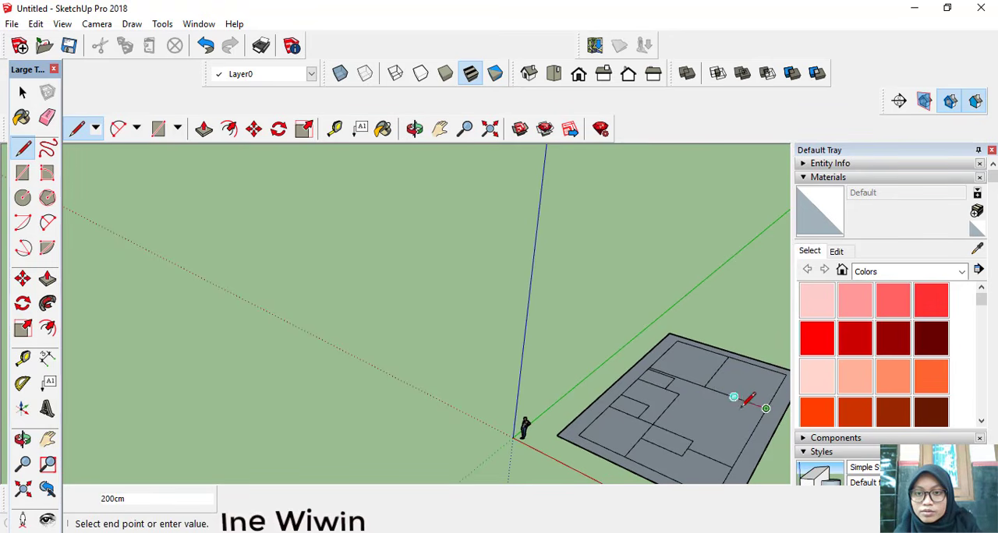
pyautogui.click(703, 385)
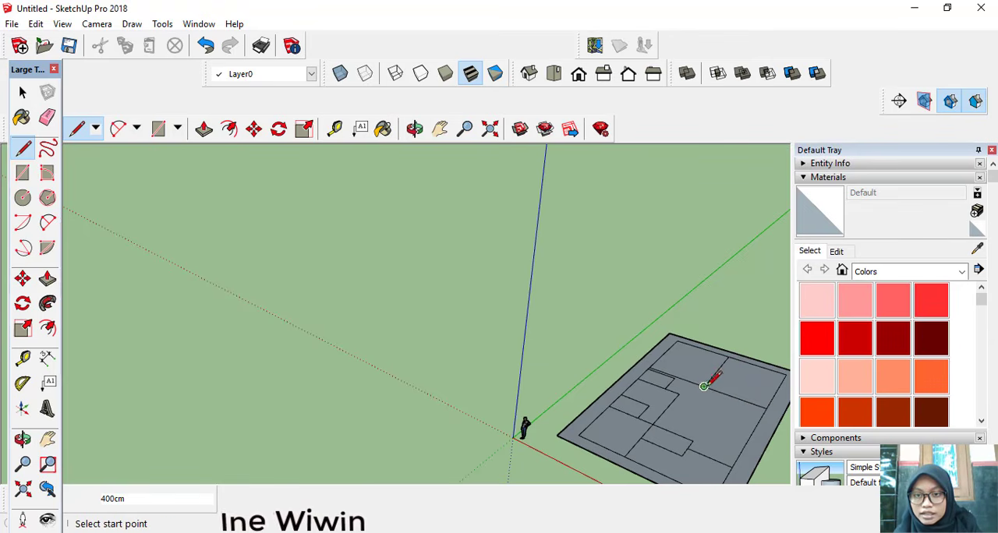
# Step: Draw another room in front of that line, running forward from the back room's corner and closing on the opposite inner border edge
pyautogui.click(704, 386)
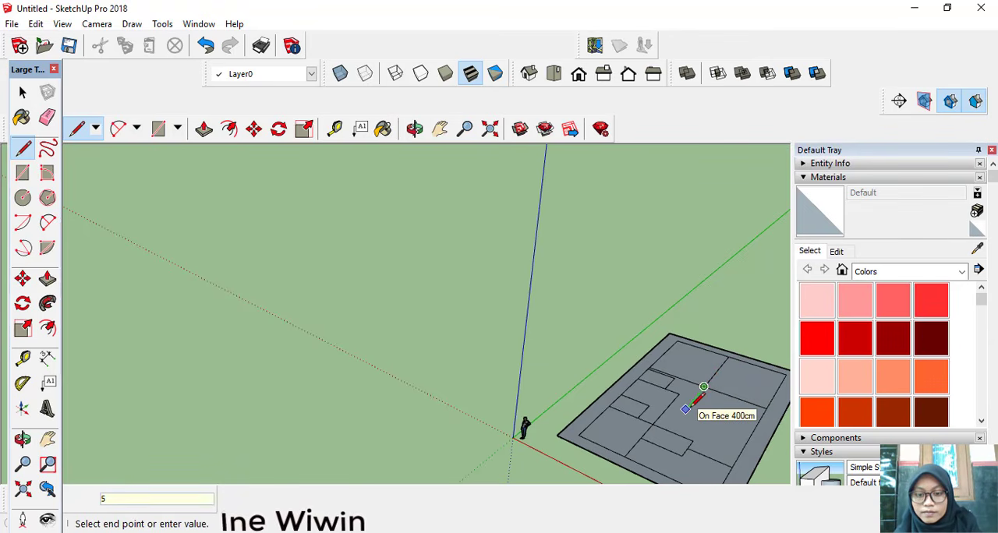
pyautogui.press('Return')
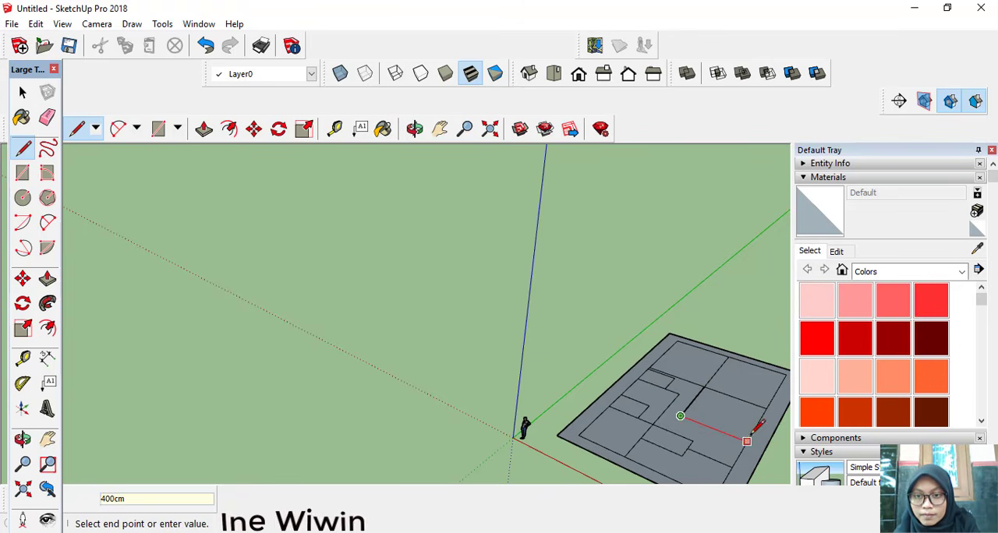
pyautogui.press('Escape')
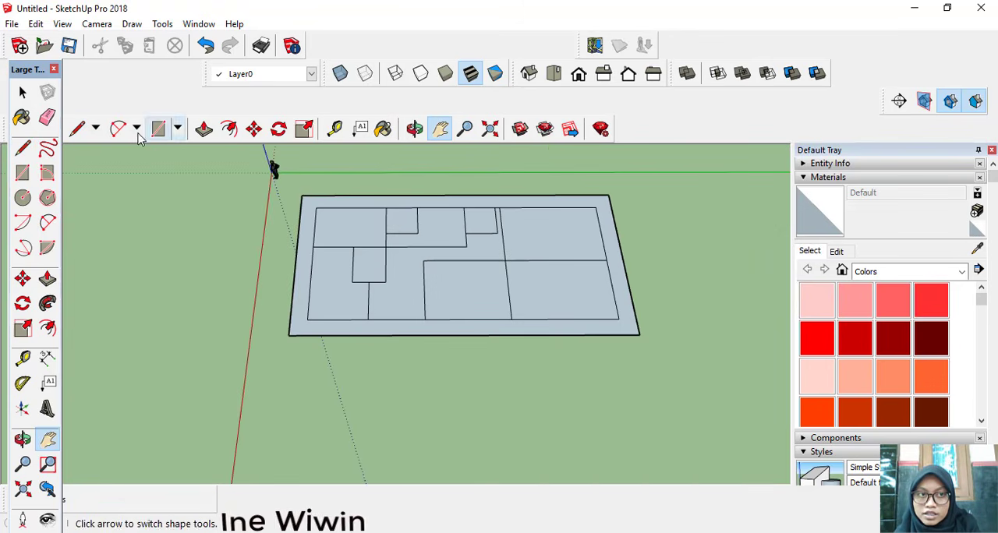
# Step: Offset the outlines of the room and hallway faces slightly inward to give the walls thickness
pyautogui.click(229, 130)
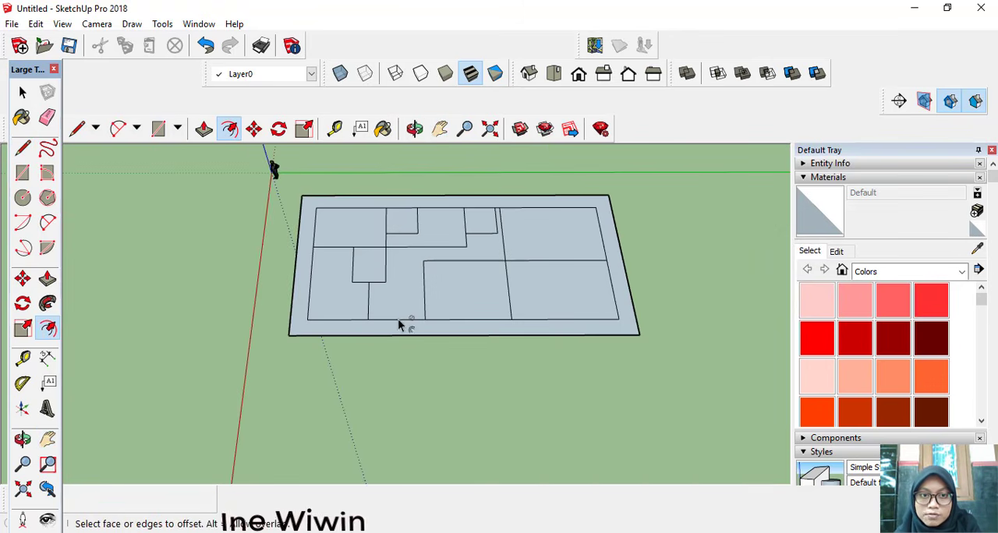
pyautogui.click(452, 321)
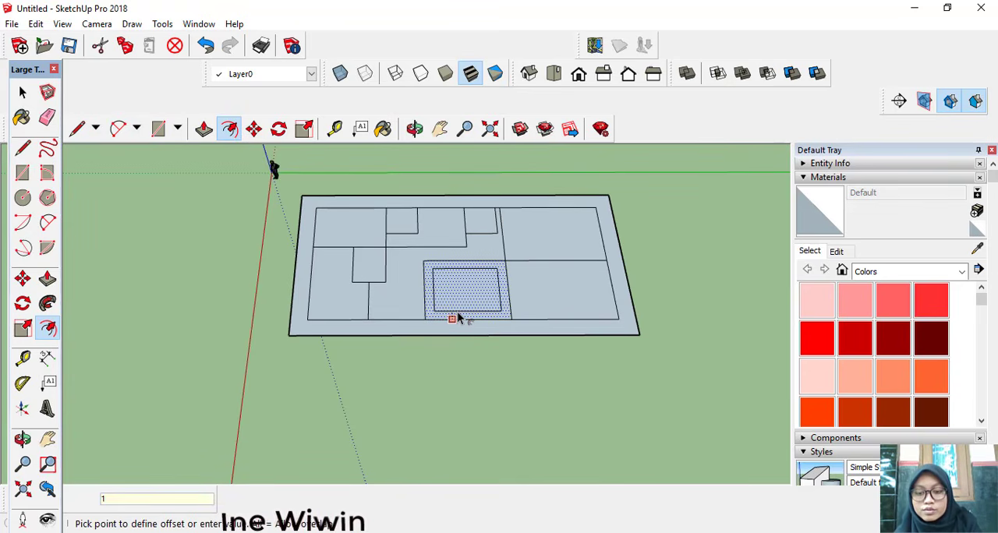
pyautogui.press('Return')
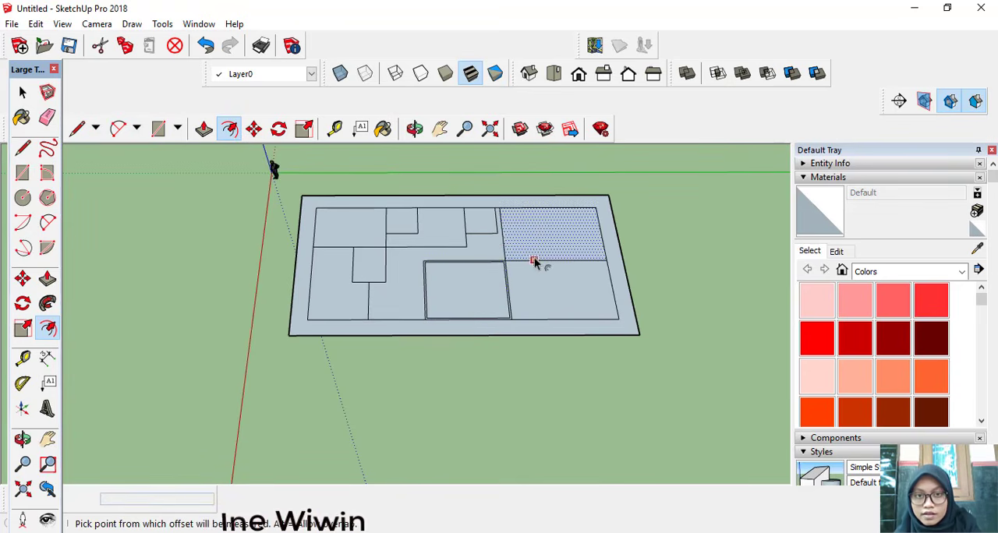
pyautogui.scroll(5, 407, 242)
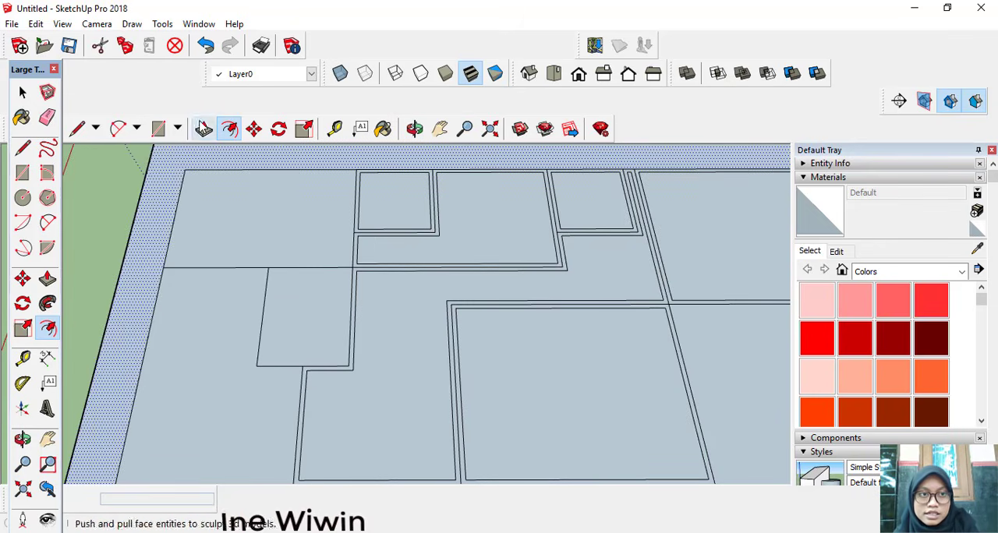
# Step: Erase the surplus offset lines around the rooms so each wall is made of only two parallel lines
pyautogui.click(77, 129)
pyautogui.scroll(7, 393, 234)
pyautogui.press('e')
pyautogui.click(400, 250)
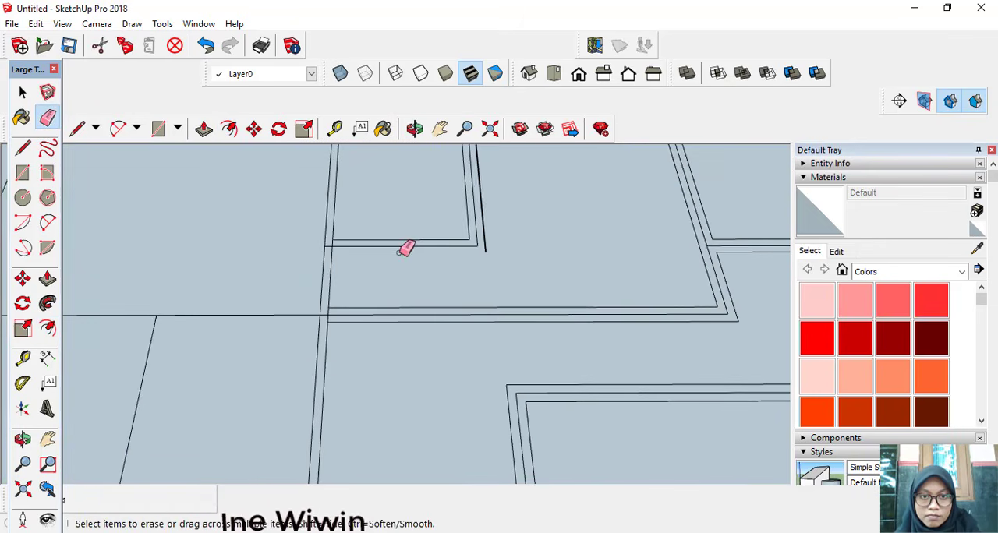
pyautogui.scroll(-1, 401, 248)
pyautogui.scroll(-1, 477, 212)
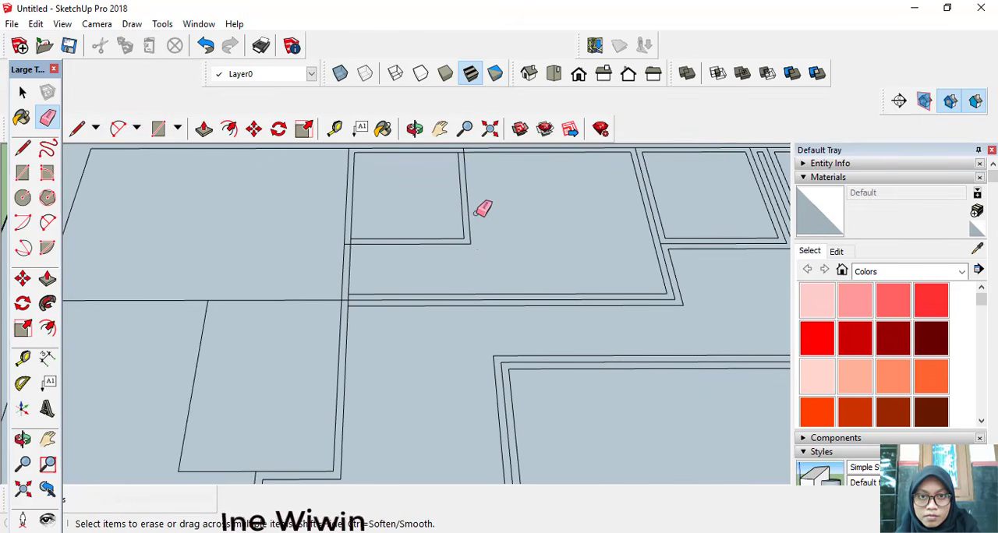
pyautogui.scroll(-2, 479, 207)
pyautogui.scroll(-4, 561, 266)
# Step: Push/Pull the double-line wall faces of the rooms up to a height of 400 cm
pyautogui.press('h')
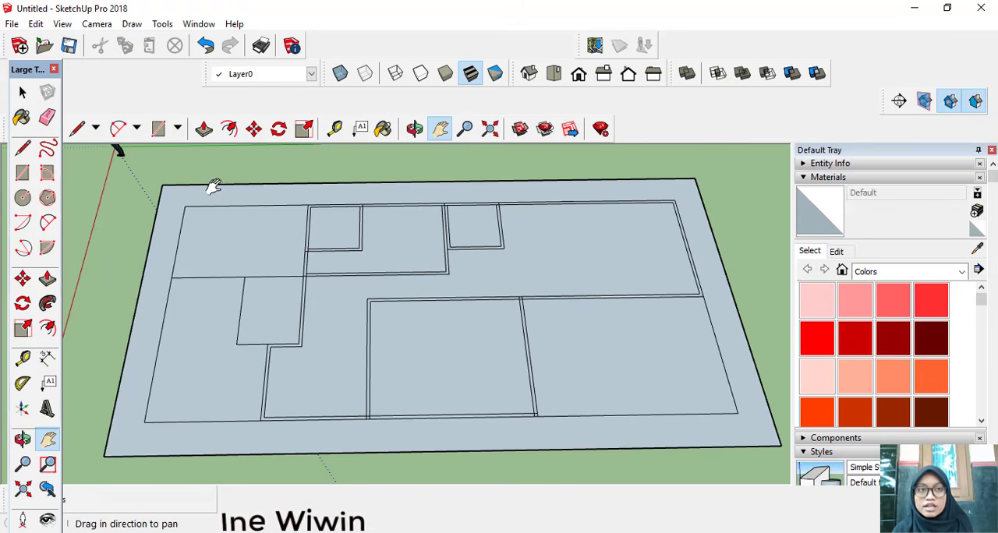
pyautogui.click(208, 133)
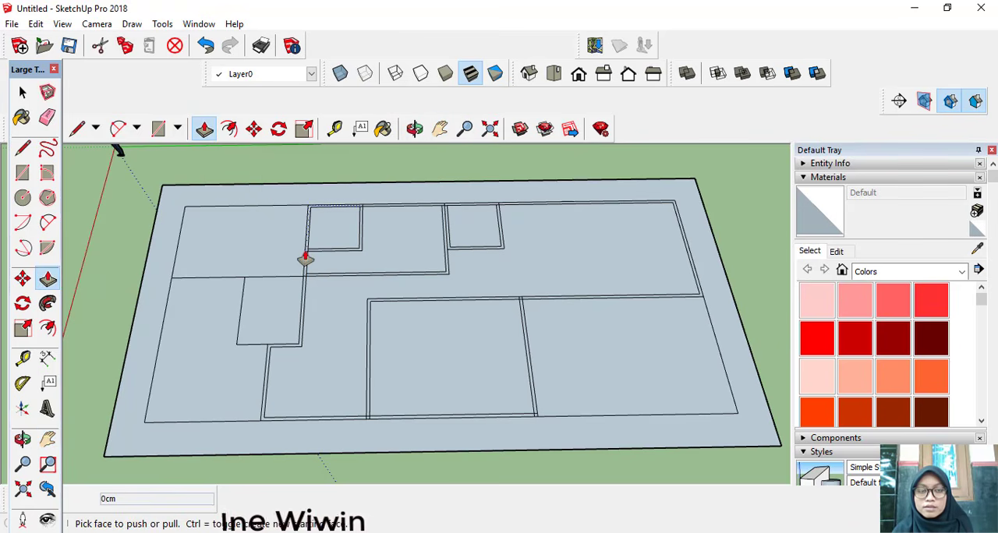
pyautogui.scroll(3, 304, 259)
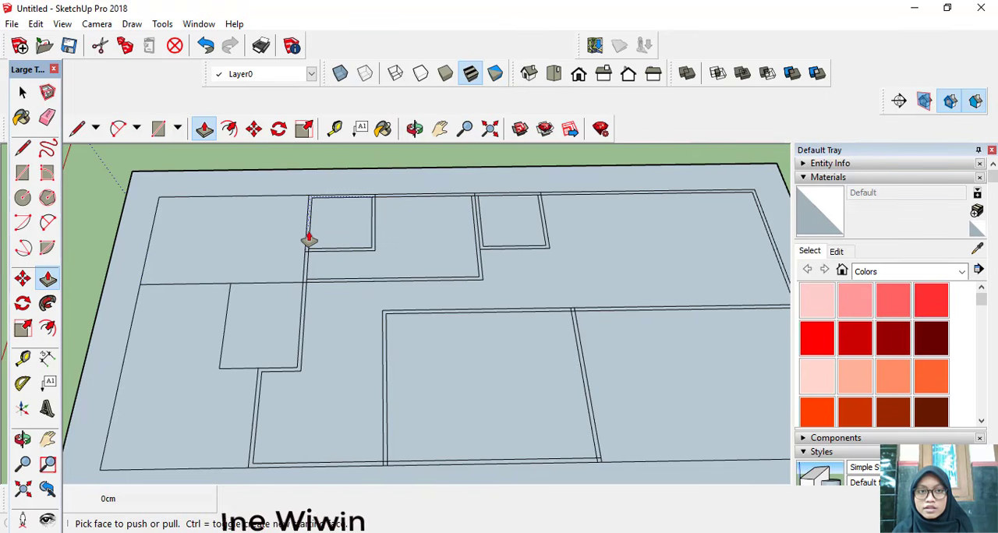
pyautogui.click(309, 239)
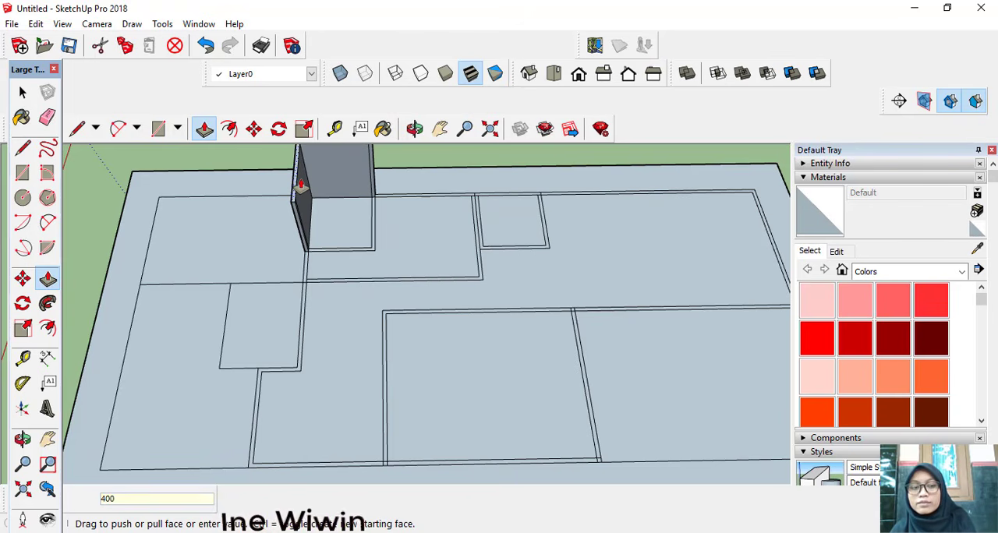
pyautogui.press('Return')
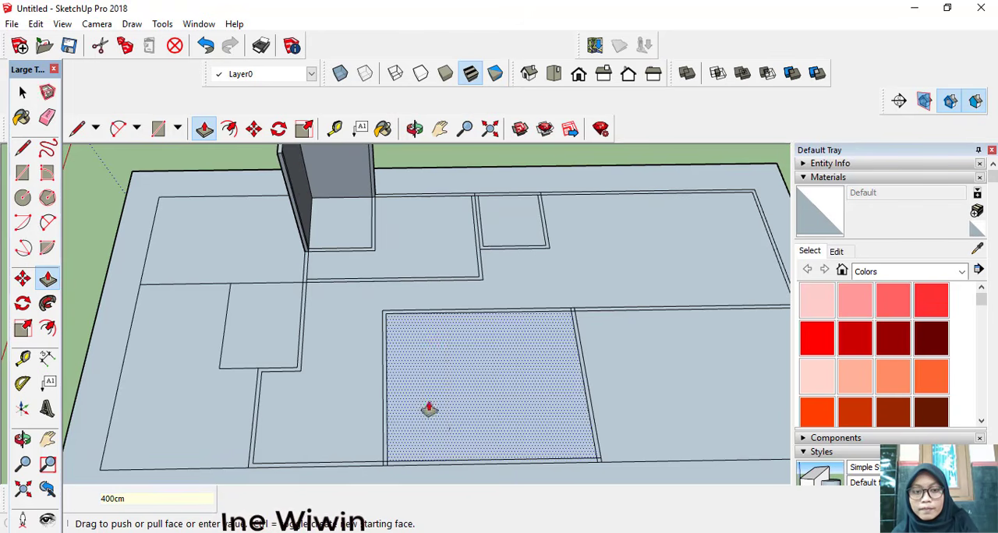
pyautogui.scroll(-10, 457, 297)
pyautogui.moveTo(457, 297); pyautogui.dragTo(506, 329, button='middle')
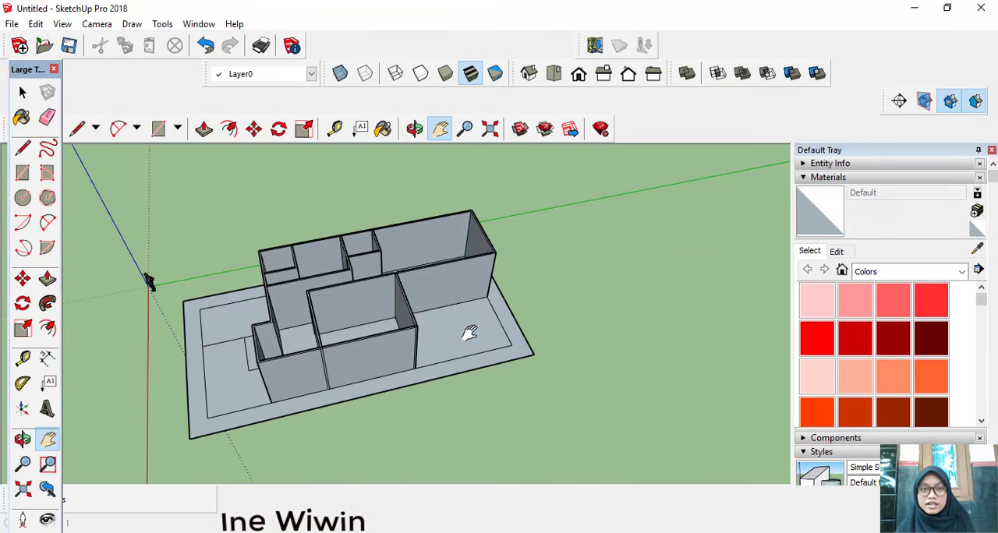
# Step: Draw a vertical line on the long wall of the 300 by 500 cm room, from its bottom edge's midpoint to the top edge
pyautogui.scroll(3, 429, 314)
pyautogui.scroll(-3, 400, 285)
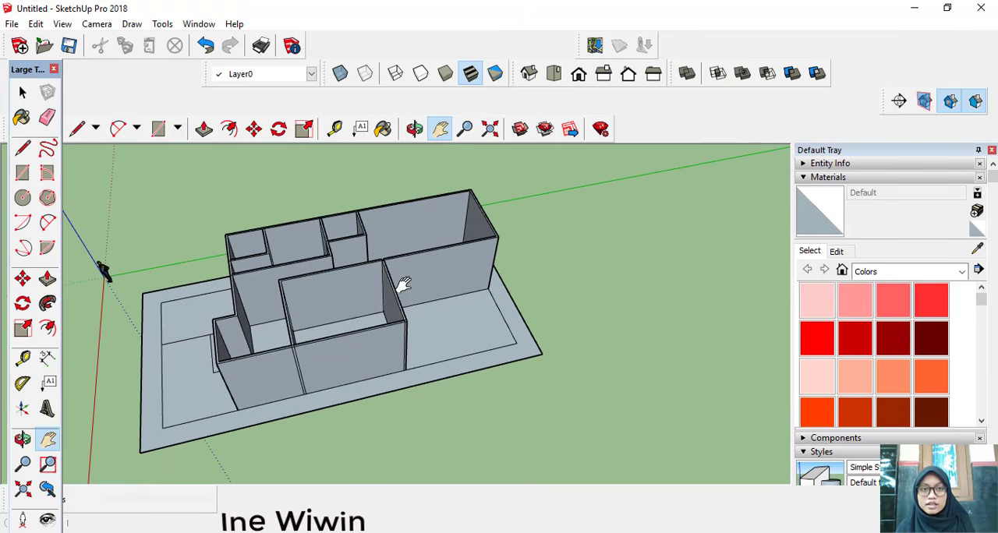
pyautogui.moveTo(405, 310); pyautogui.dragTo(345, 356, button='middle')
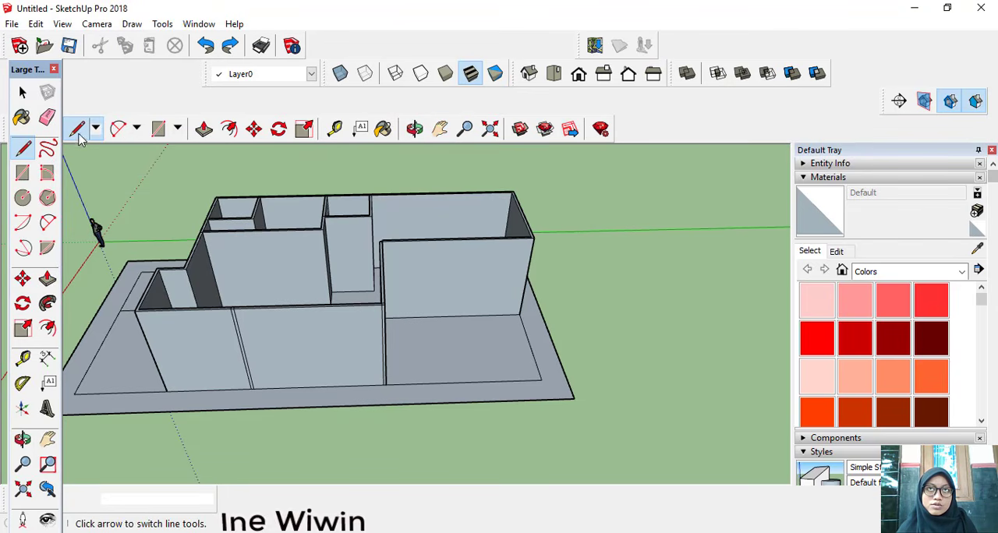
pyautogui.scroll(1, 261, 281)
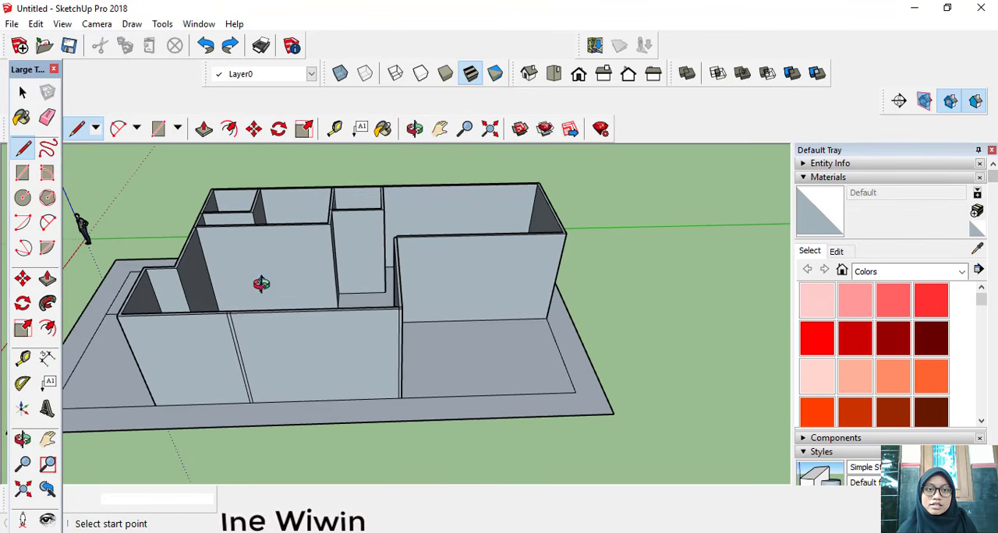
pyautogui.moveTo(261, 283); pyautogui.dragTo(278, 290, button='middle')
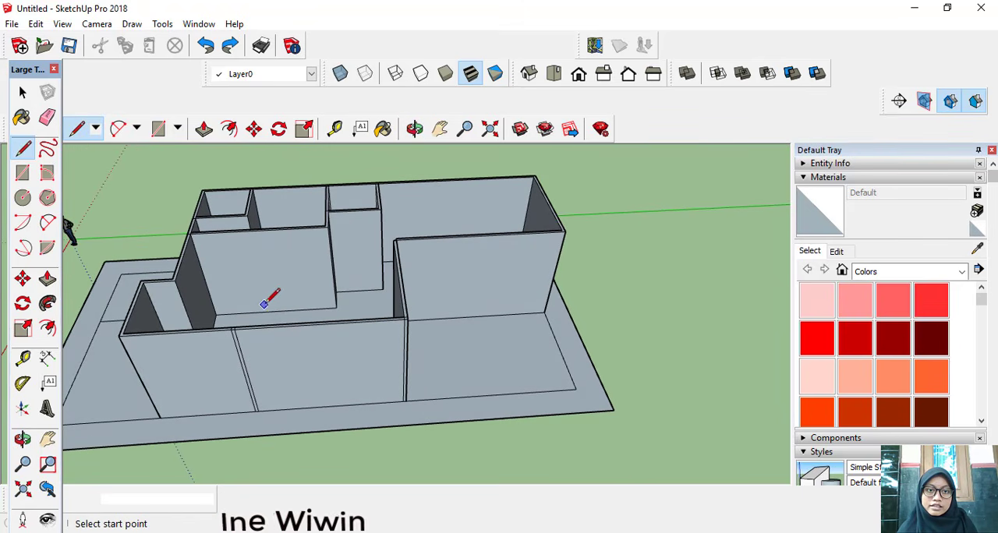
pyautogui.click(275, 311)
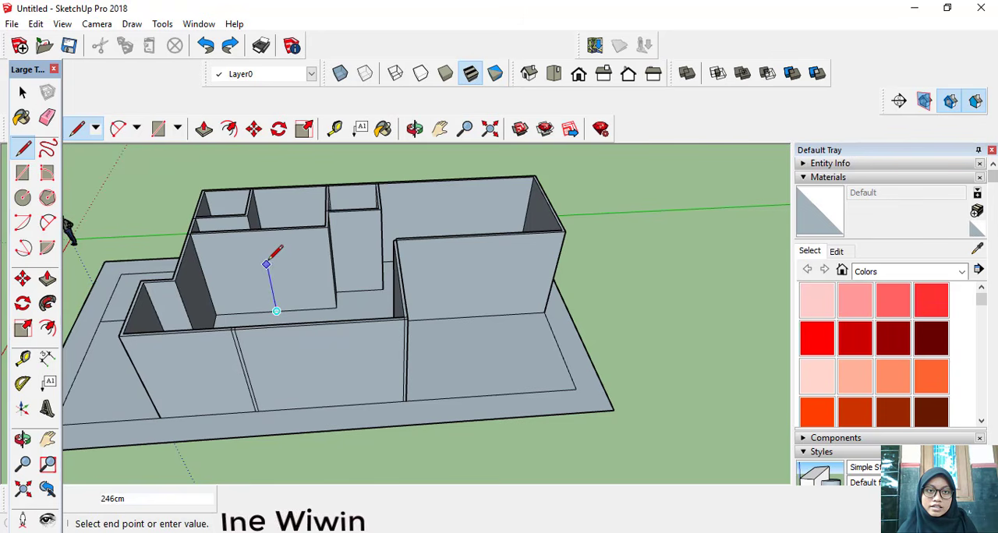
pyautogui.click(260, 230)
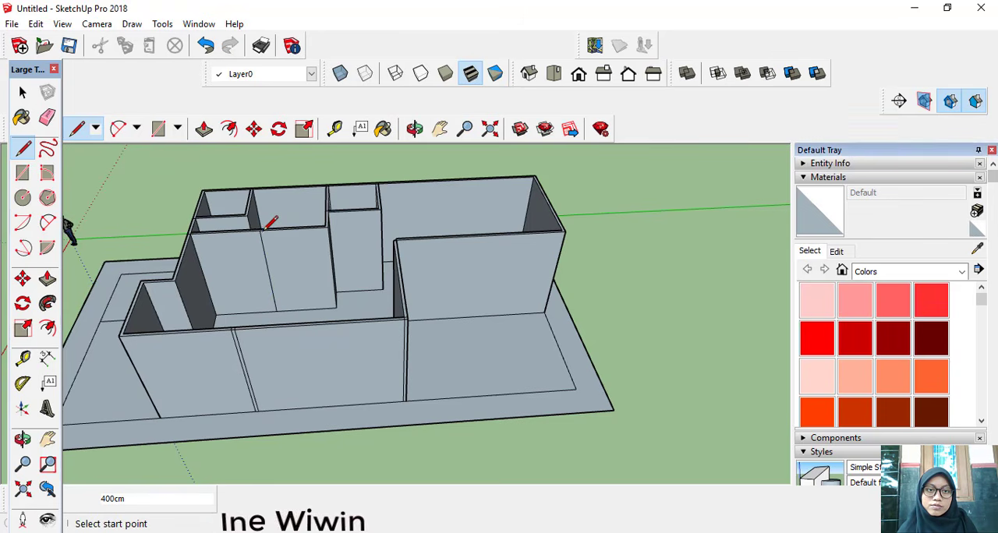
# Step: Draw a door rectangle 210 cm high and 110 cm wide on that wall, starting at the foot of the vertical line
pyautogui.click(157, 129)
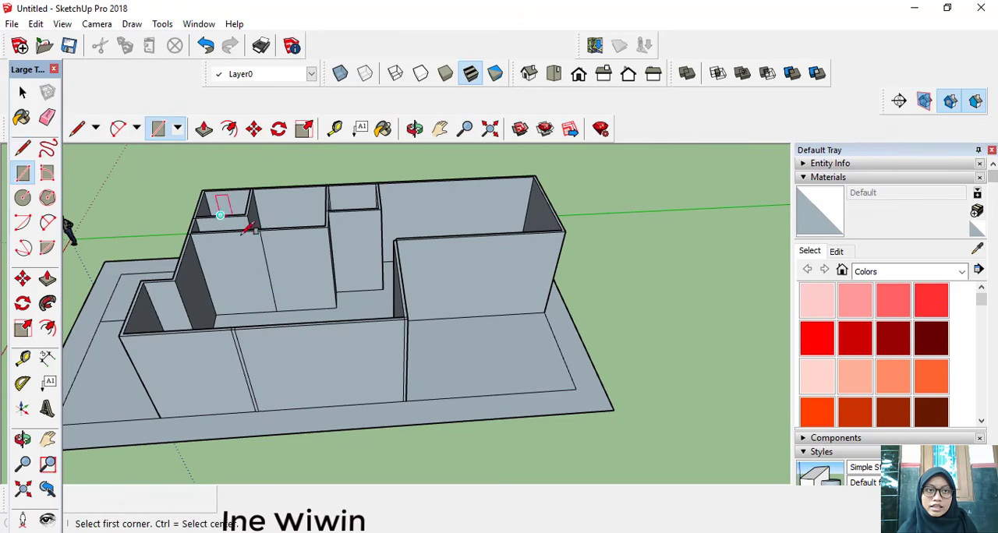
pyautogui.click(277, 310)
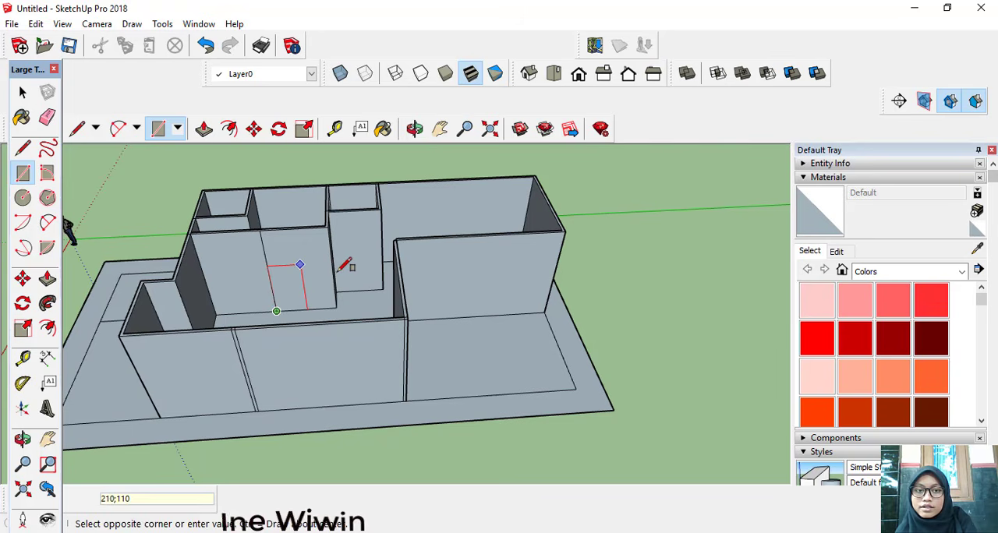
pyautogui.press('Return')
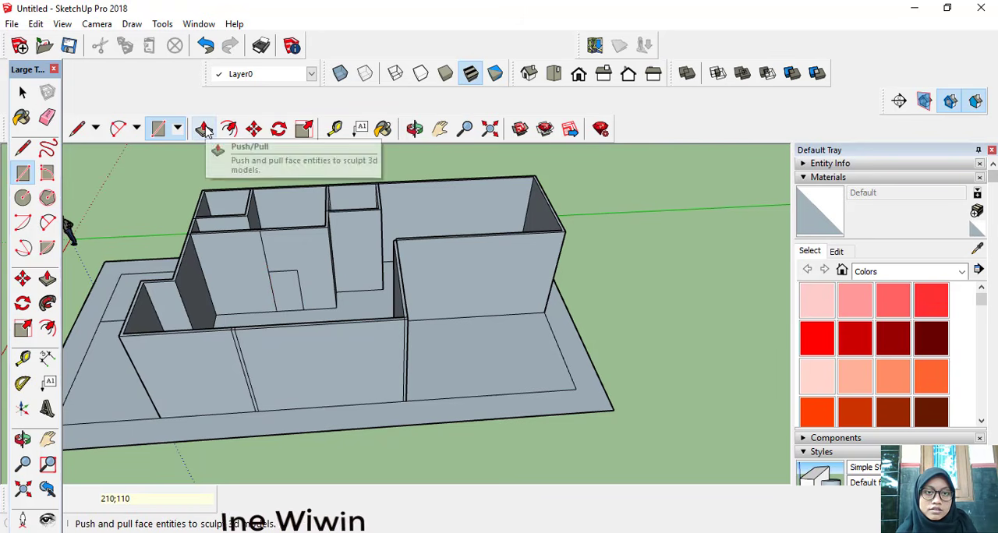
# Step: Draw a 400 cm vertical line on the narrow room's hallway-side wall, from its bottom edge's midpoint to its top edge's midpoint
pyautogui.click(72, 130)
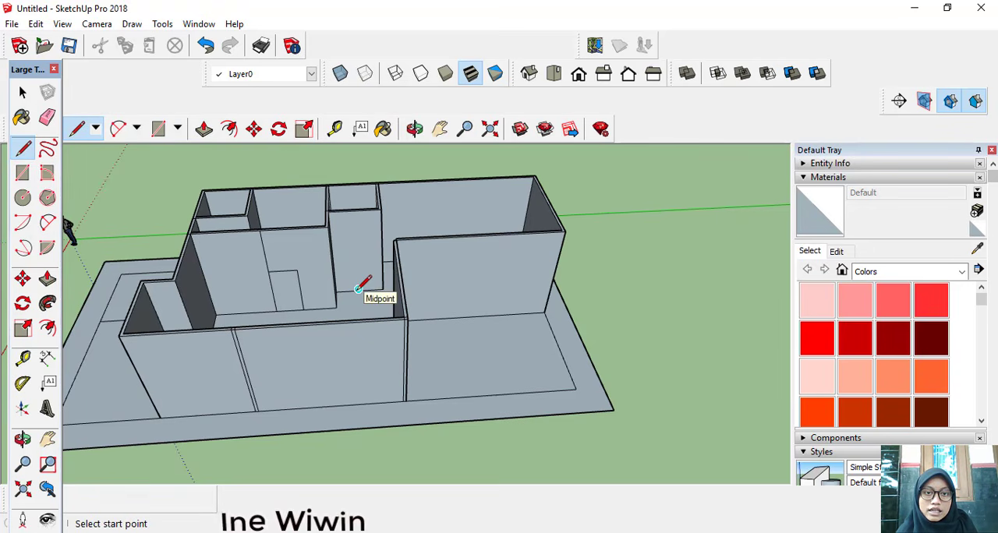
pyautogui.scroll(4, 361, 286)
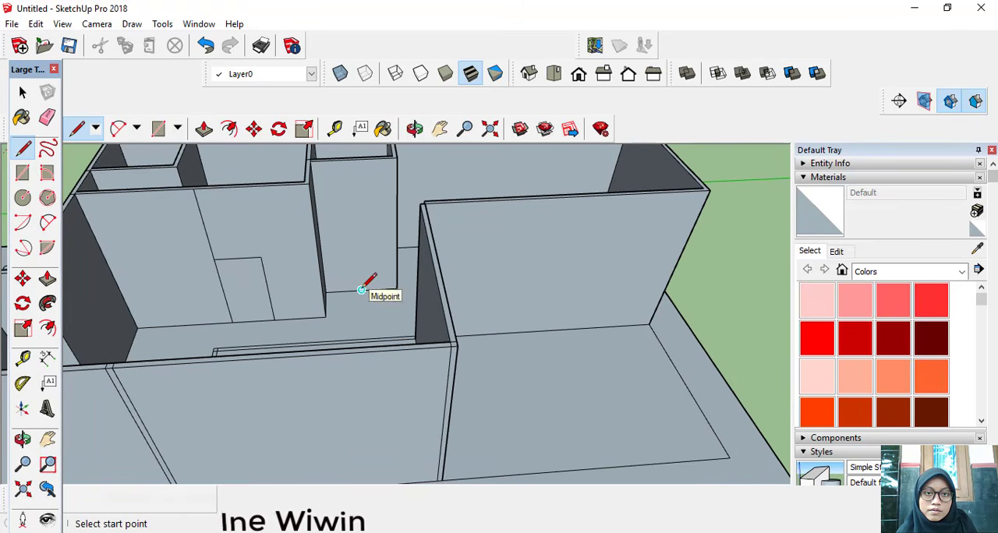
pyautogui.click(361, 289)
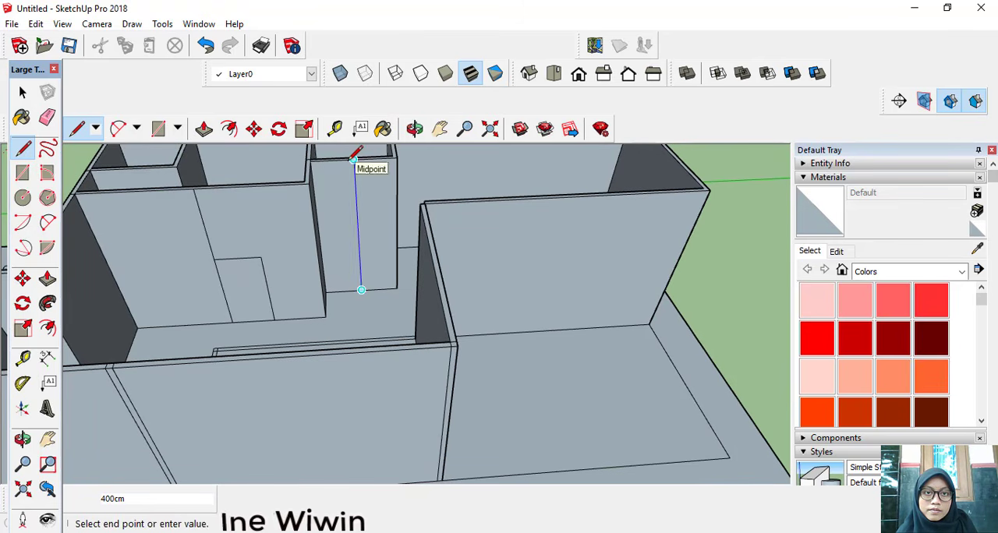
pyautogui.click(353, 159)
# Step: Draw a door rectangle about 210 cm high on the narrow room's wall, starting at the foot of its vertical line
pyautogui.click(158, 128)
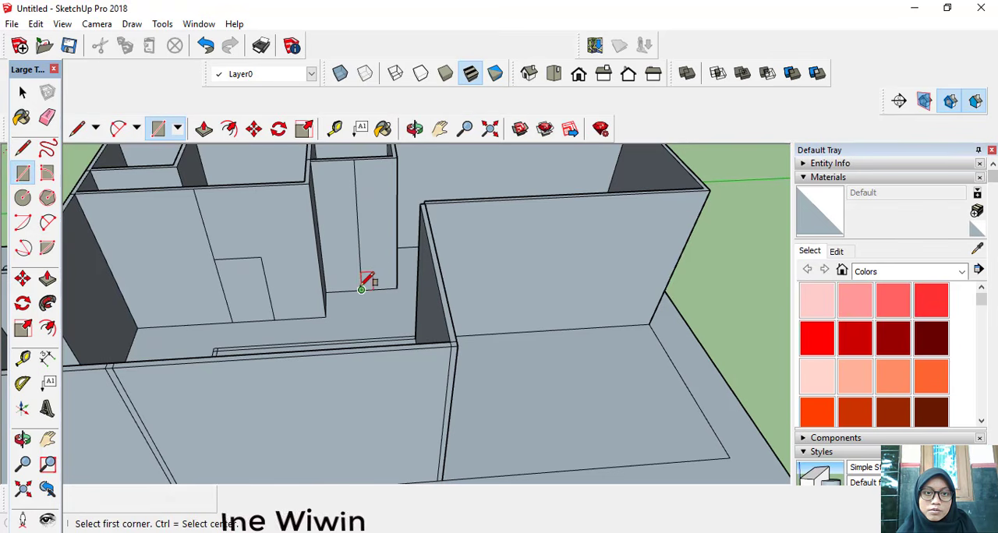
pyautogui.click(361, 289)
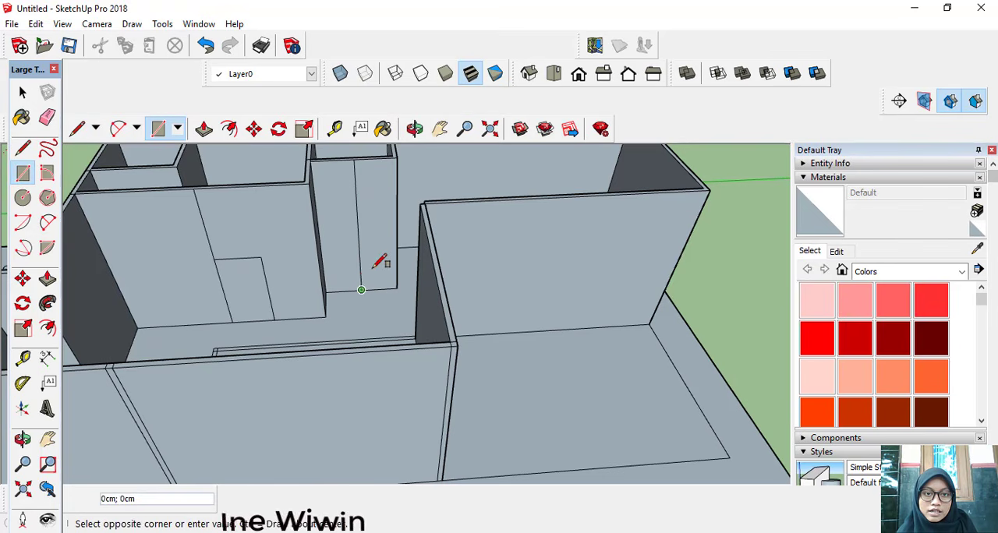
pyautogui.click(388, 227)
# Step: Push the 210 by 110 cm door rectangle 10 cm through the wall to cut a door opening
pyautogui.click(203, 127)
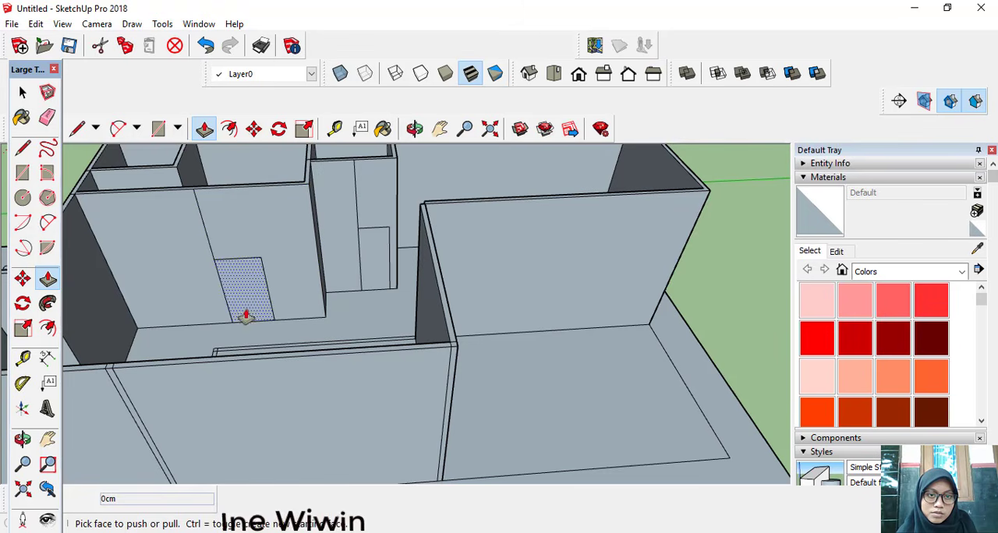
pyautogui.click(237, 286)
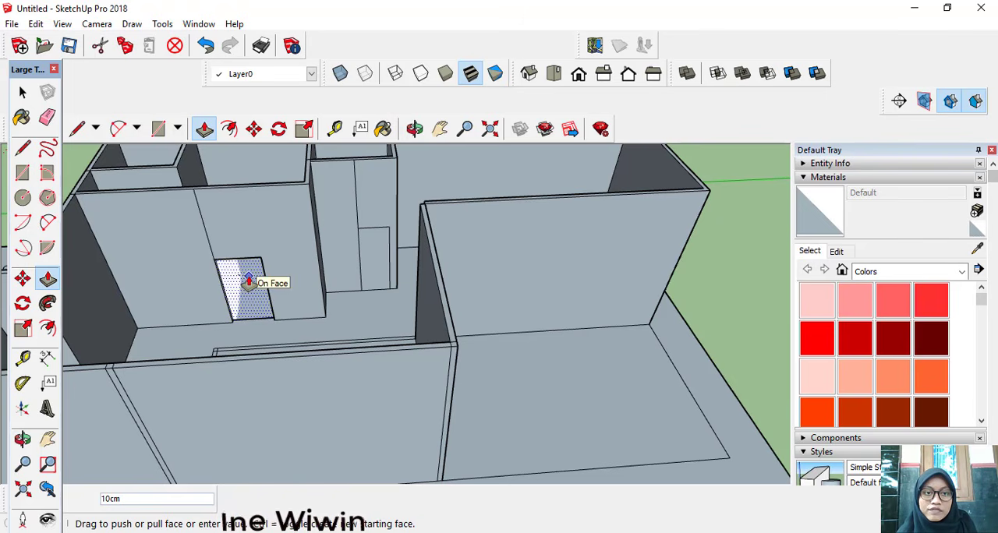
pyautogui.click(248, 282)
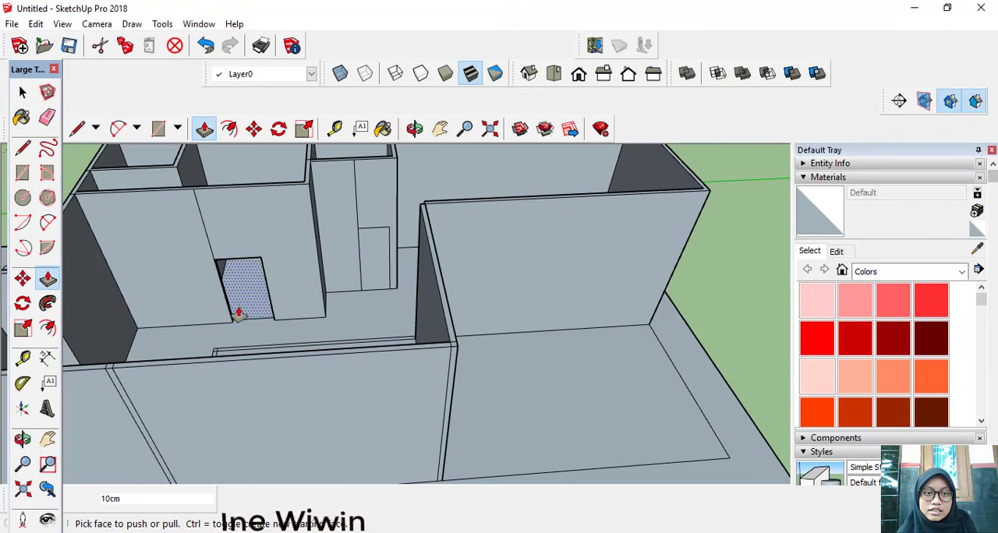
pyautogui.moveTo(239, 312); pyautogui.dragTo(262, 269, button='middle')
pyautogui.scroll(4, 208, 282)
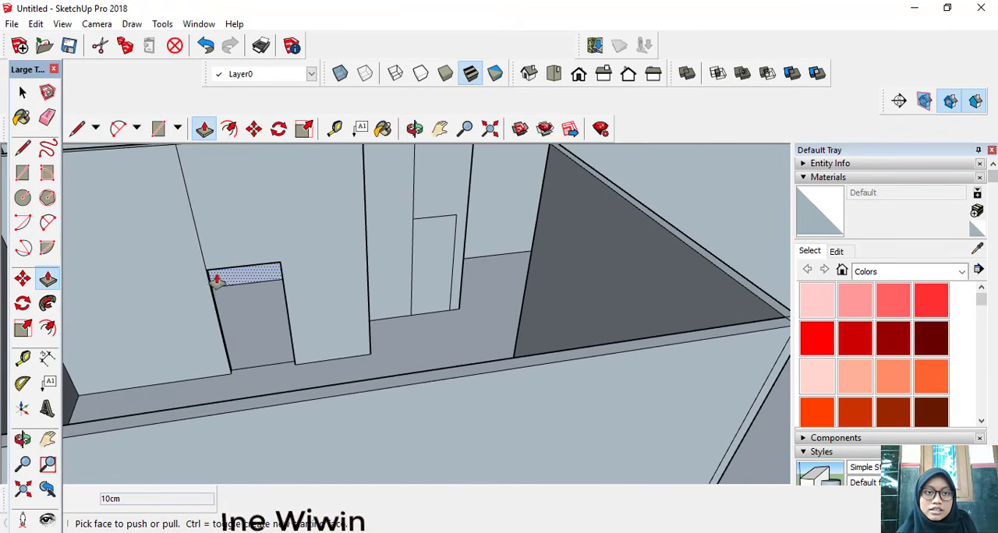
pyautogui.scroll(2, 230, 295)
pyautogui.moveTo(240, 300); pyautogui.dragTo(231, 317, button='middle')
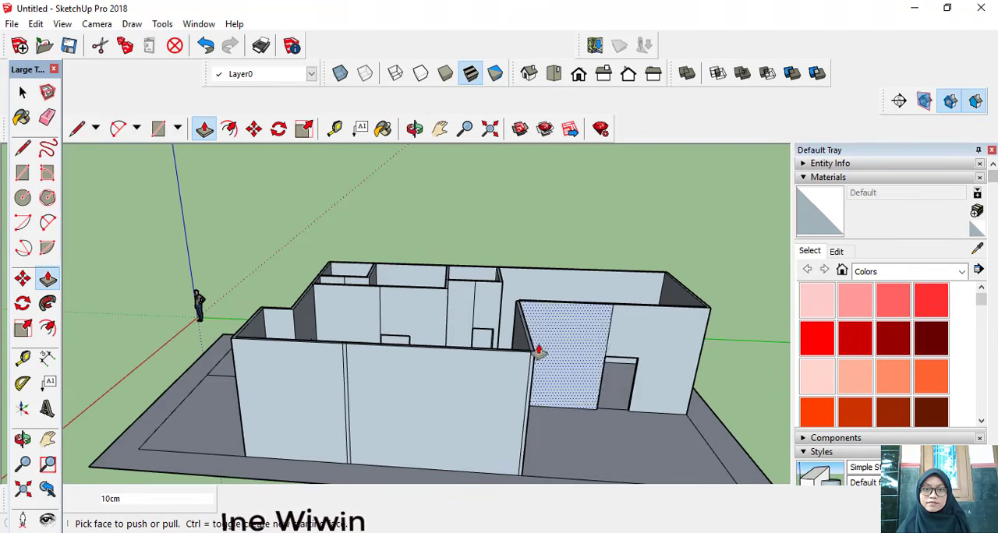
# Step: Raise the hallway floor face between the rooms by 10 cm with Push/Pull
pyautogui.moveTo(413, 321); pyautogui.dragTo(472, 390, button='middle')
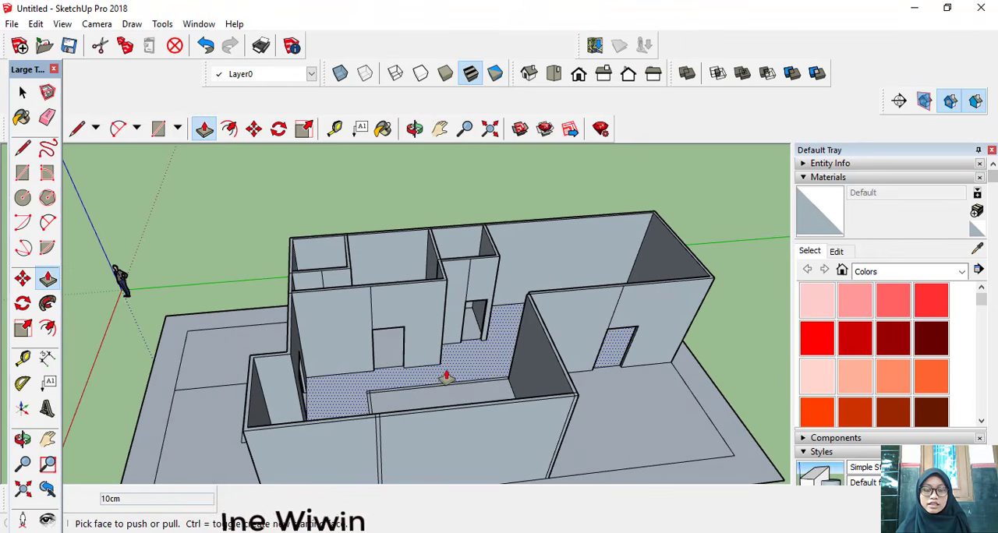
pyautogui.scroll(4, 446, 377)
pyautogui.moveTo(445, 374); pyautogui.dragTo(413, 382, button='middle')
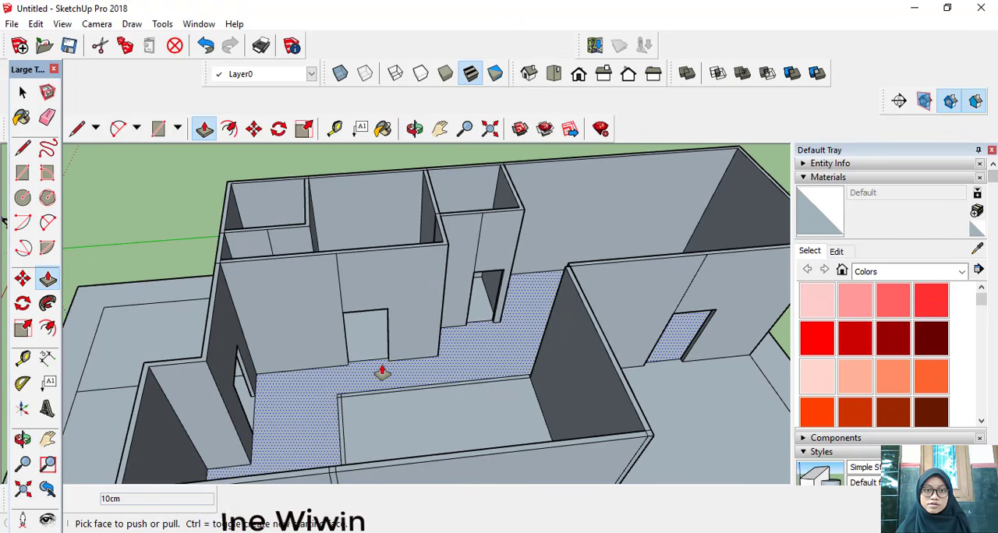
pyautogui.click(382, 372)
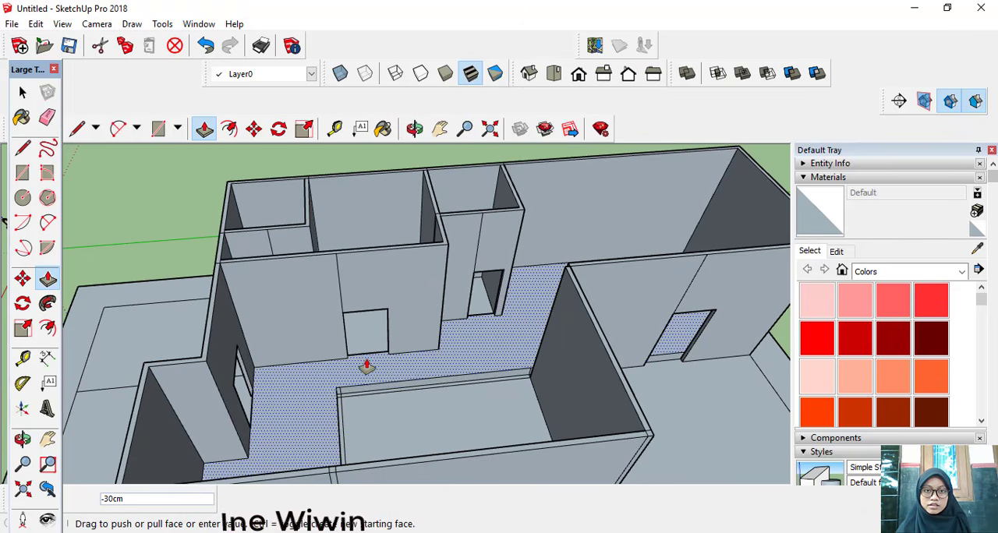
pyautogui.write('1')
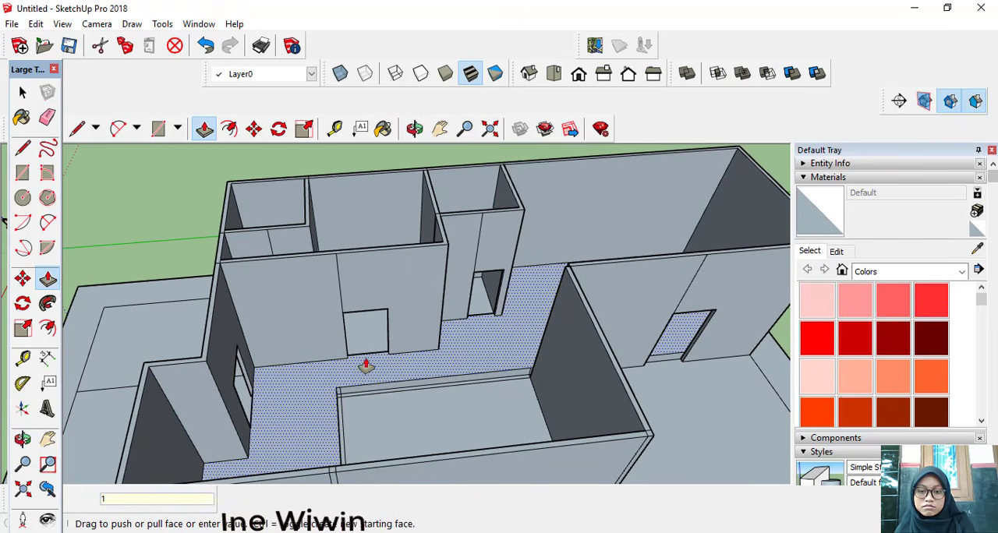
pyautogui.write('0')
pyautogui.press('Return')
pyautogui.scroll(3, 369, 383)
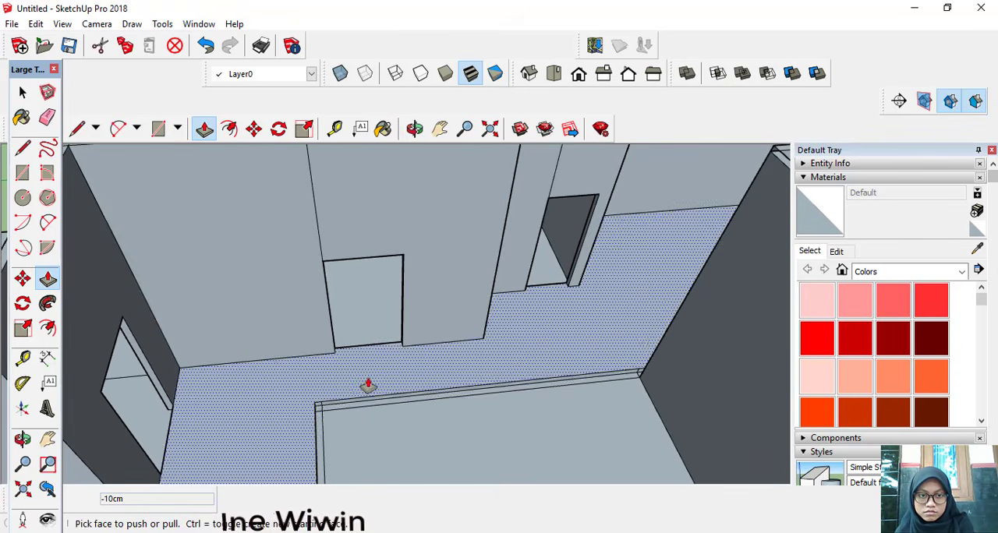
# Step: Draw a 150 cm vertical line up from the bottom-edge midpoint of the projecting front room's outer wall, beside the front door
pyautogui.scroll(-8, 381, 408)
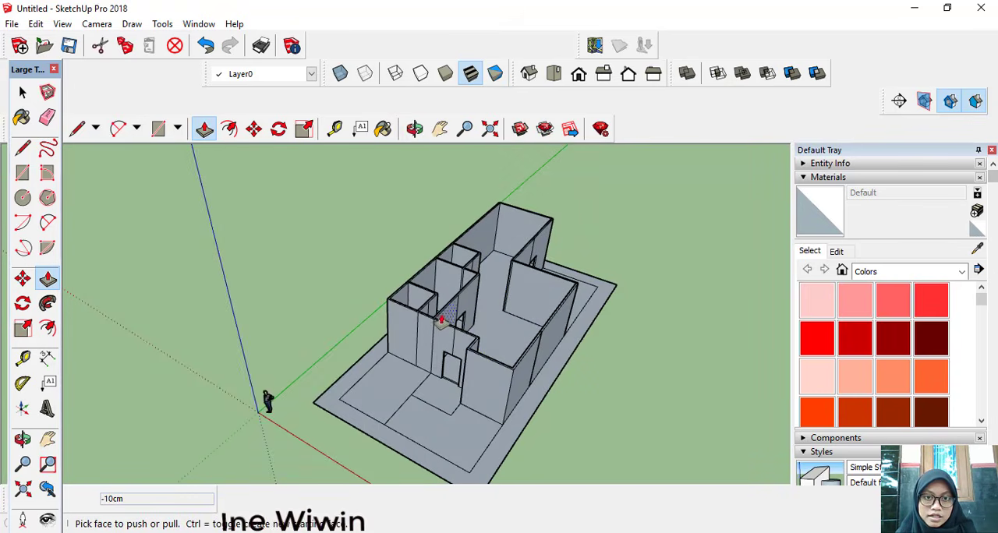
pyautogui.scroll(2, 417, 337)
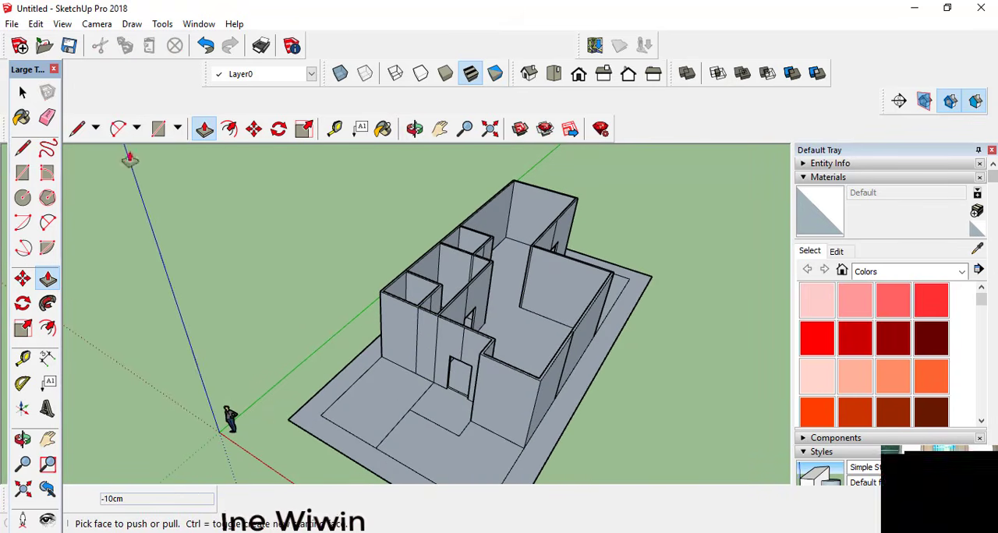
pyautogui.click(79, 131)
pyautogui.moveTo(382, 364); pyautogui.dragTo(516, 367, button='middle')
pyautogui.scroll(4, 534, 385)
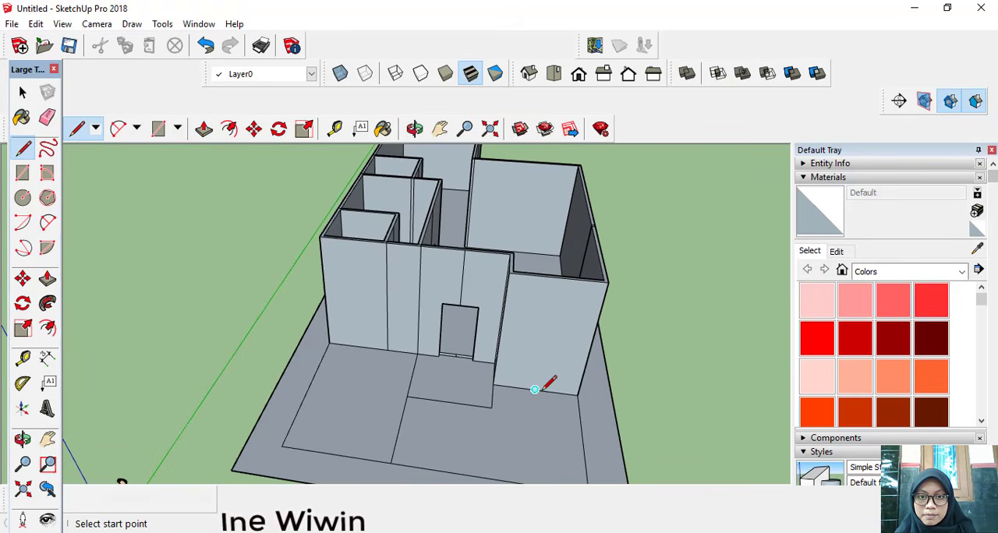
pyautogui.scroll(1, 533, 389)
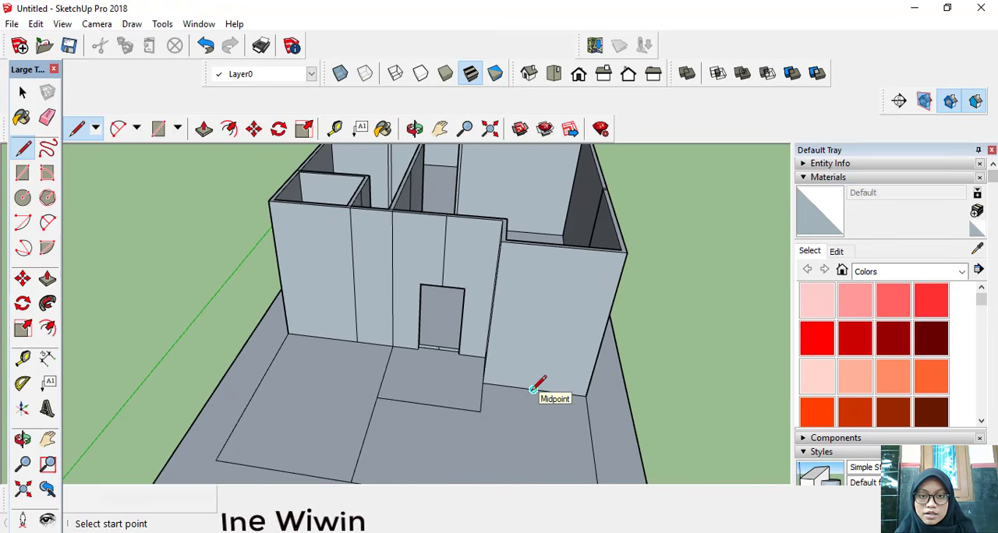
pyautogui.click(533, 389)
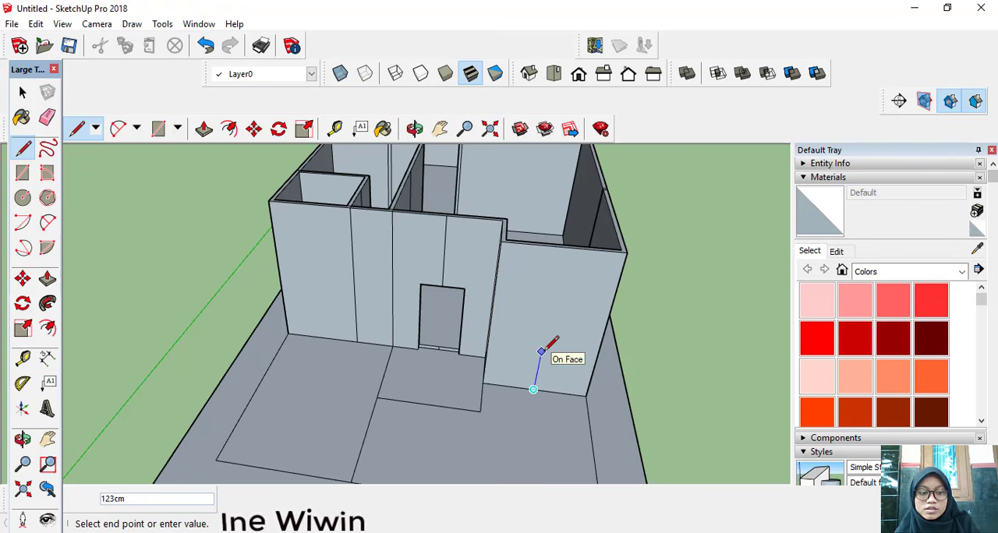
pyautogui.write('15')
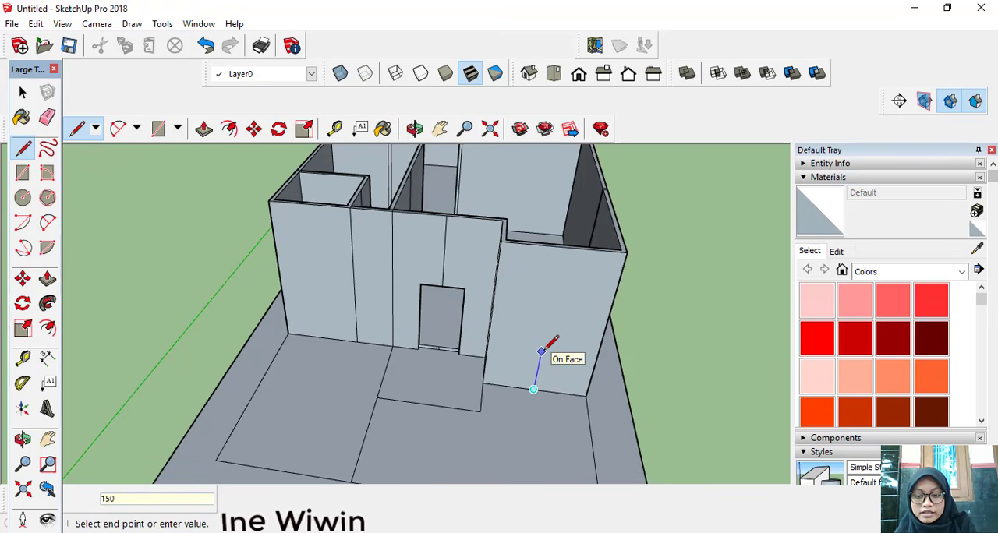
pyautogui.write('0')
pyautogui.press('Return')
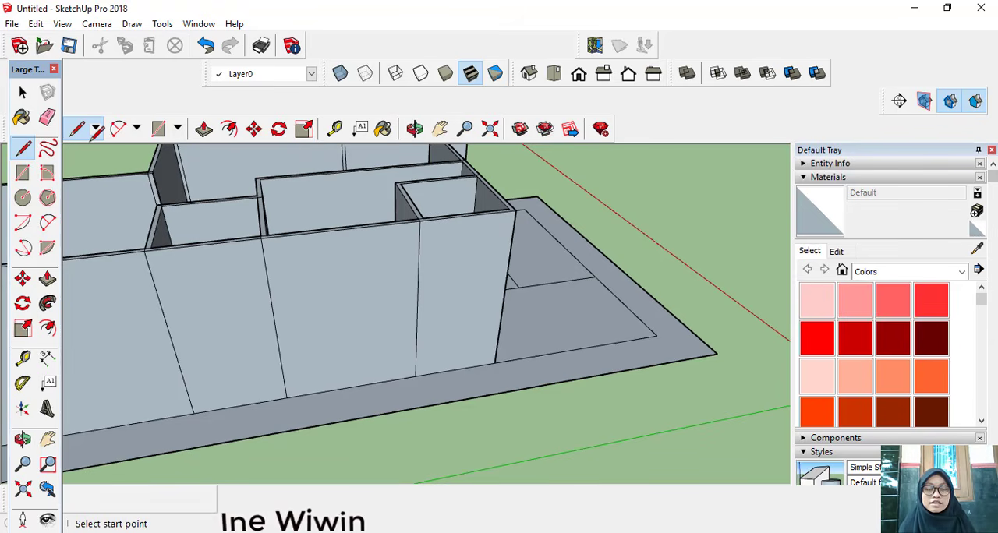
# Step: Draw a window outline 100 cm wide and 110 cm high on the long outer side wall, centred on a vertical line from the section's bottom-edge midpoint
pyautogui.click(352, 386)
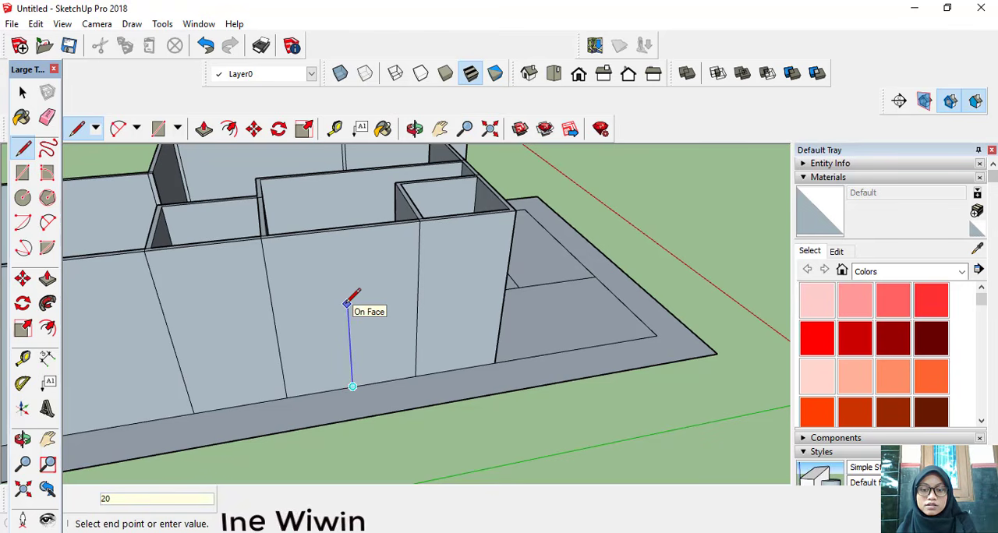
pyautogui.press('Return')
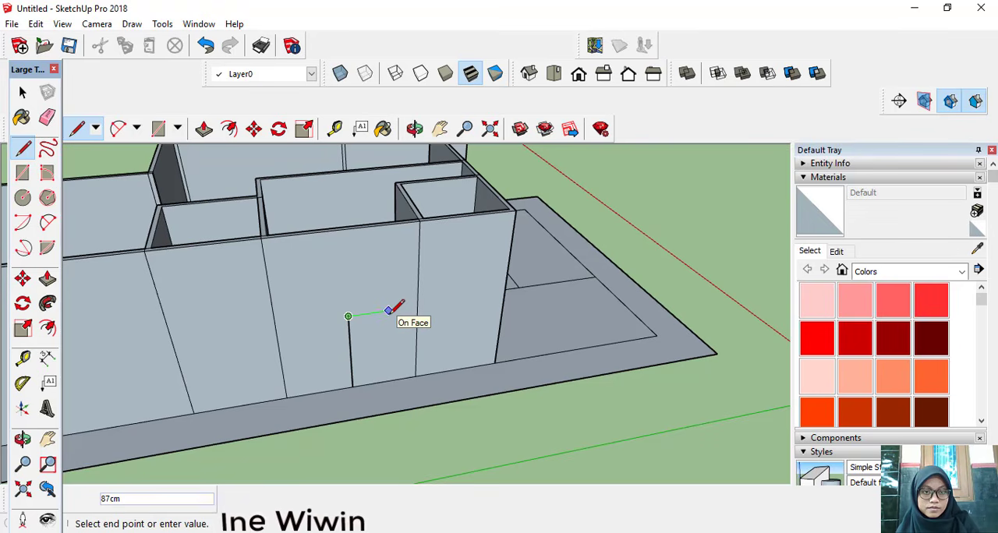
pyautogui.write('5')
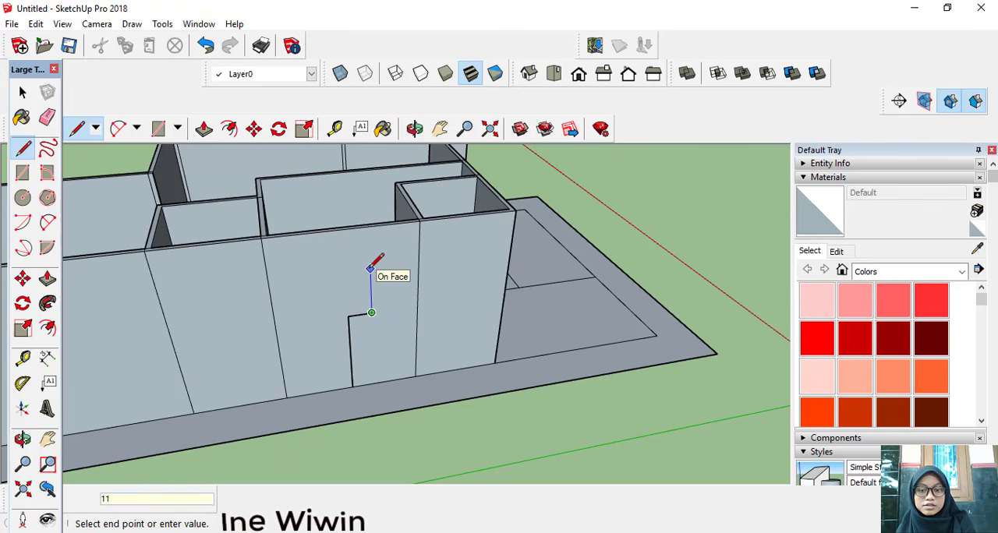
pyautogui.press('Return')
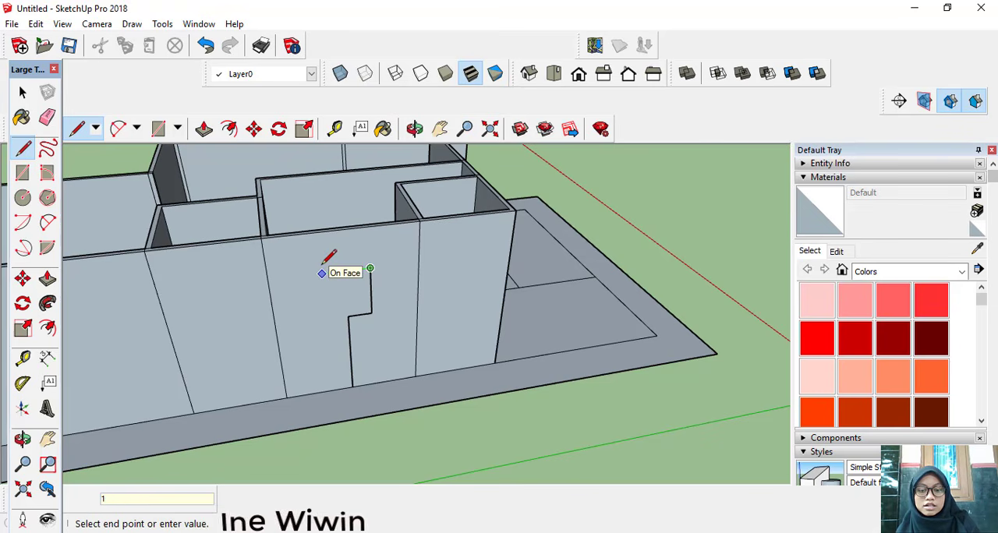
pyautogui.write('100')
pyautogui.press('Return')
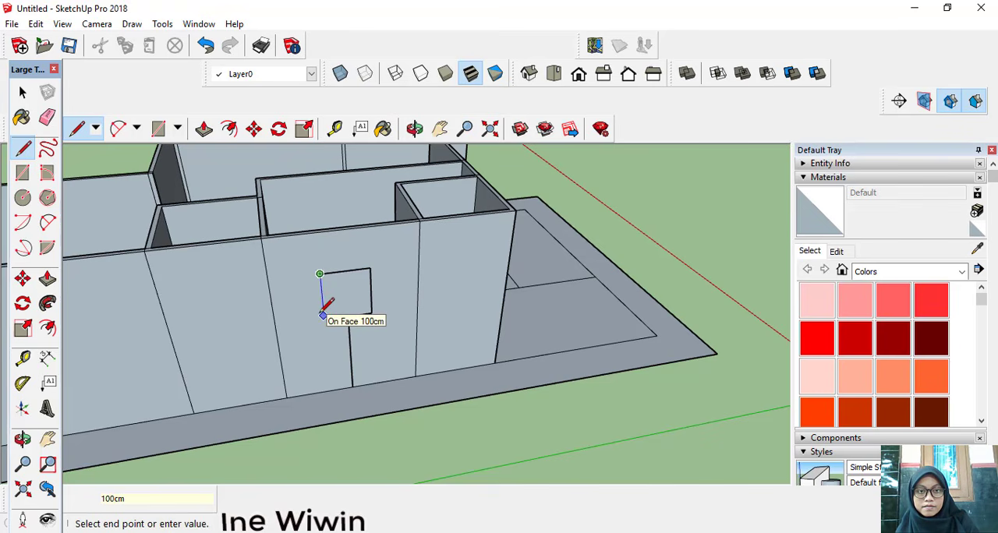
pyautogui.write('110')
pyautogui.press('Return')
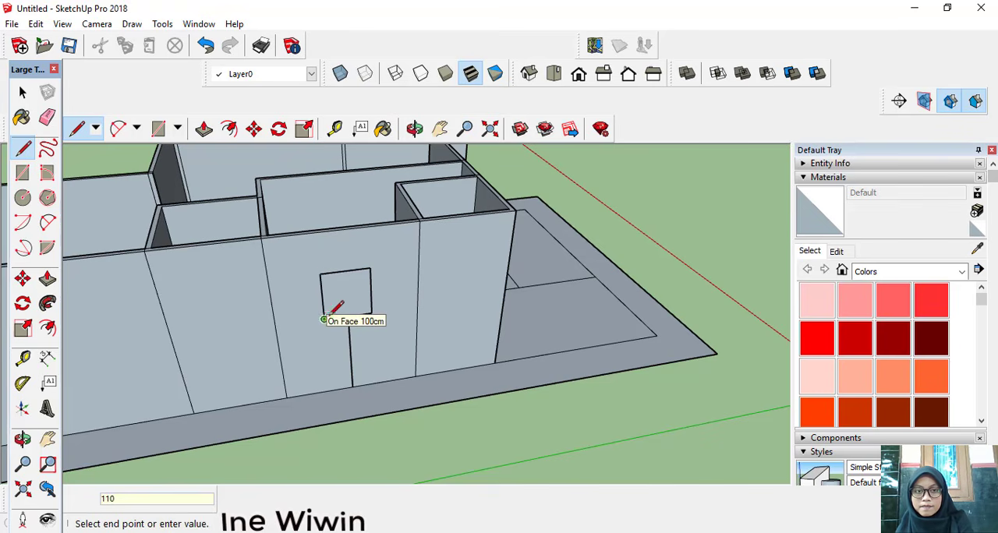
pyautogui.click(350, 315)
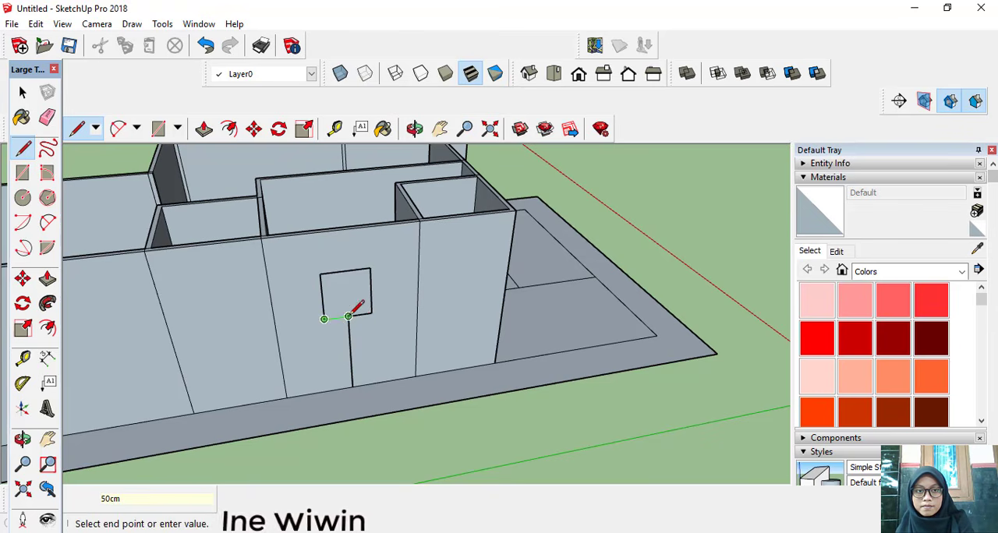
# Step: Push the side wall's window face 10 cm inward to cut the window opening
pyautogui.click(203, 129)
pyautogui.click(344, 289)
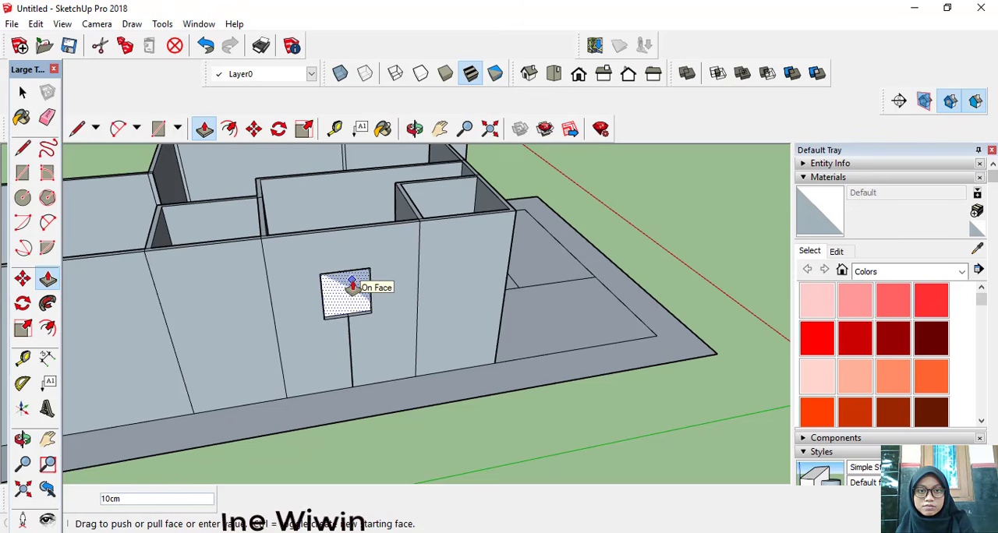
pyautogui.click(352, 286)
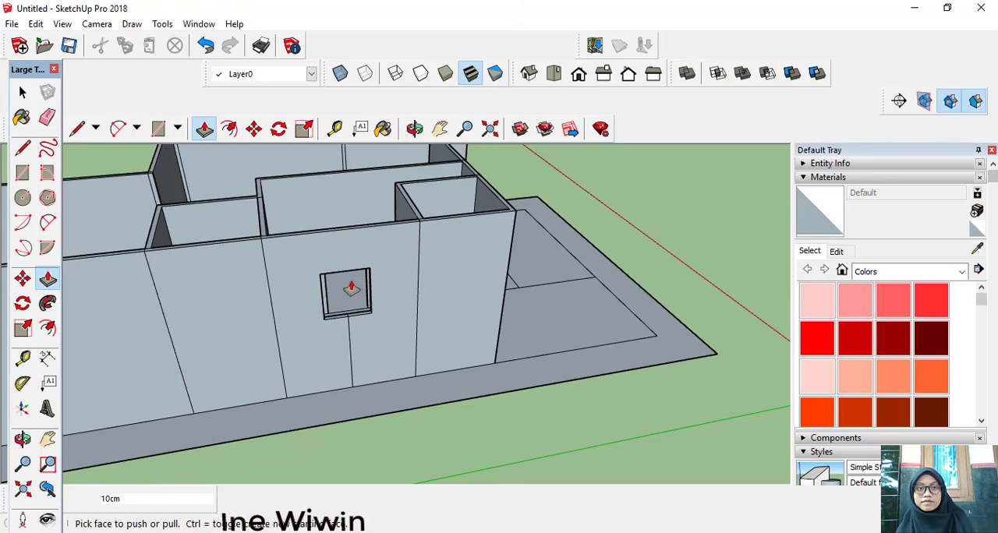
# Step: Draw a 300 cm vertical line up from the bottom-edge midpoint of the long side wall's front-end section
pyautogui.moveTo(352, 289); pyautogui.dragTo(253, 300, button='middle')
pyautogui.scroll(-3, 307, 292)
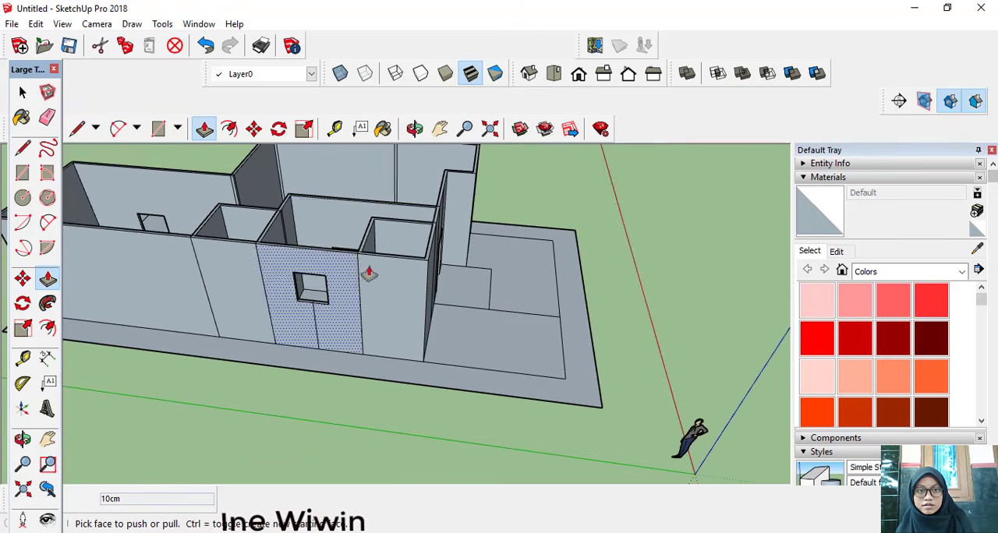
pyautogui.scroll(4, 369, 273)
pyautogui.press('l')
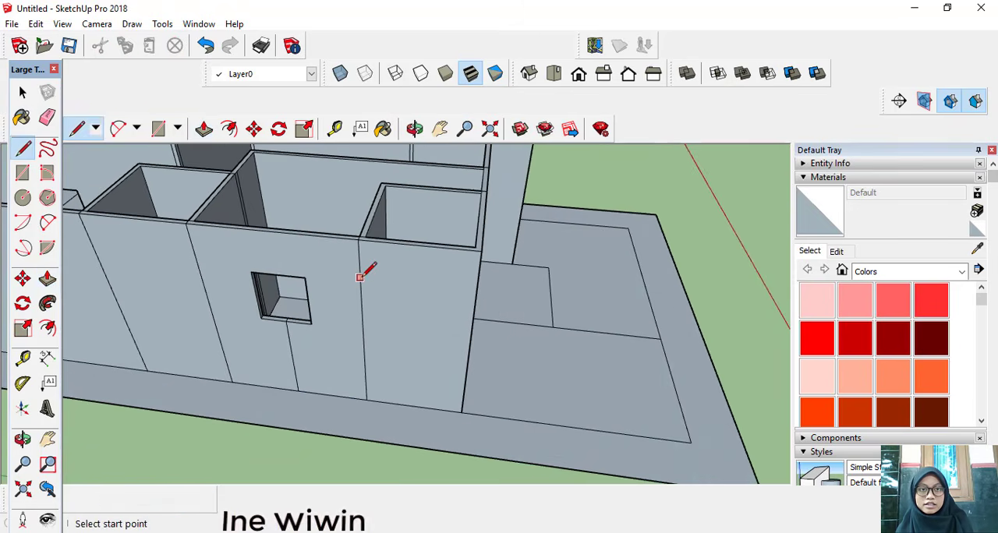
pyautogui.click(413, 406)
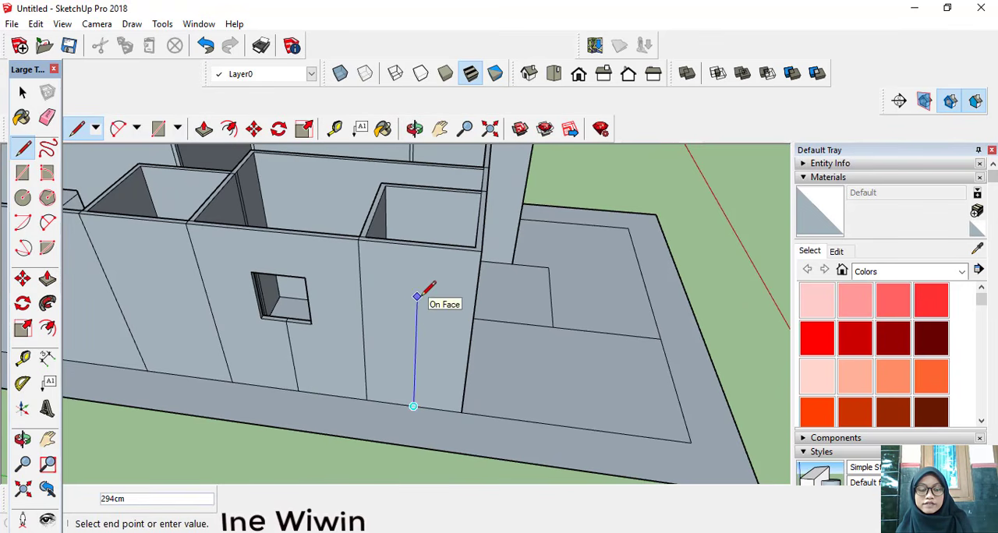
pyautogui.write('30')
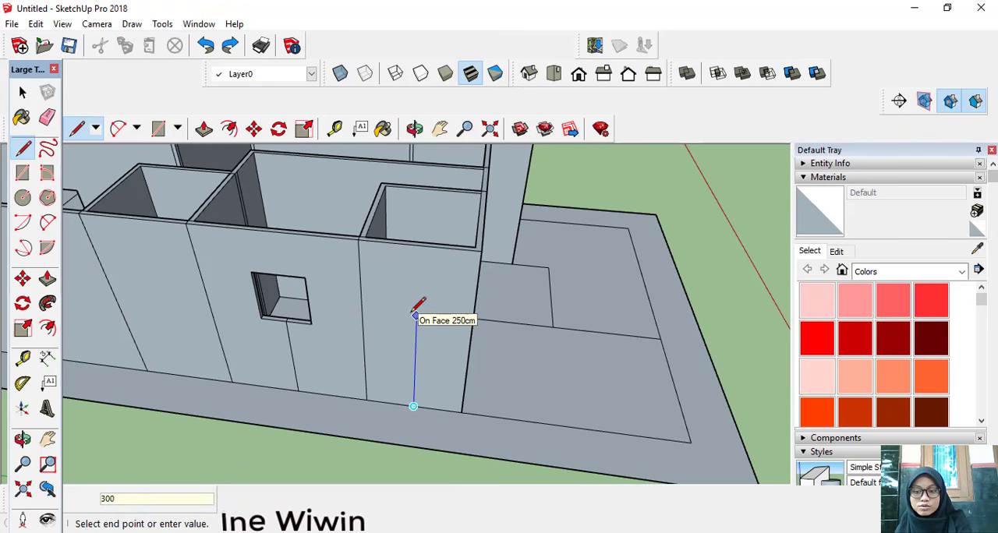
pyautogui.write('0')
pyautogui.press('Return')
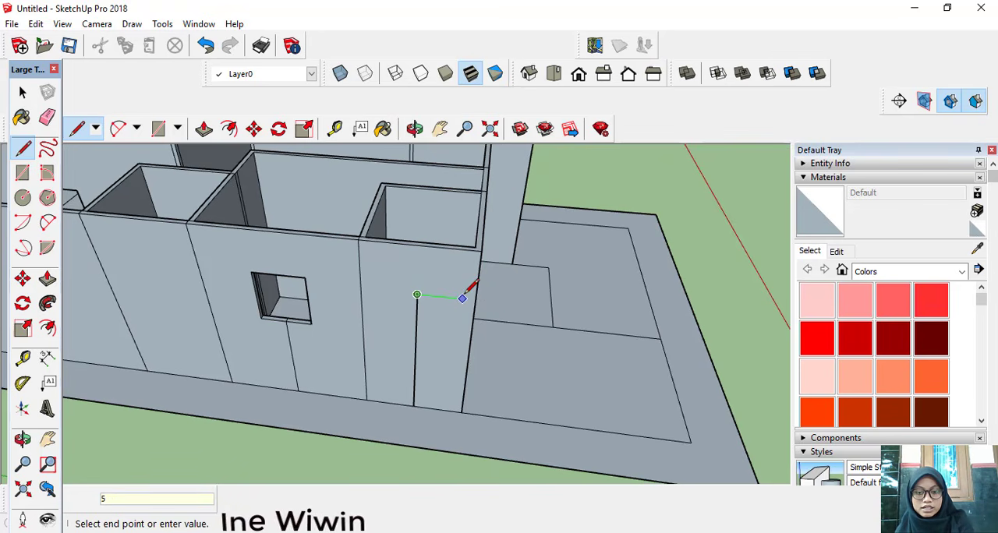
# Step: Draw a window outline 100 cm wide and 50 cm high, centred on the upper end of the 300 cm line
pyautogui.press('Return')
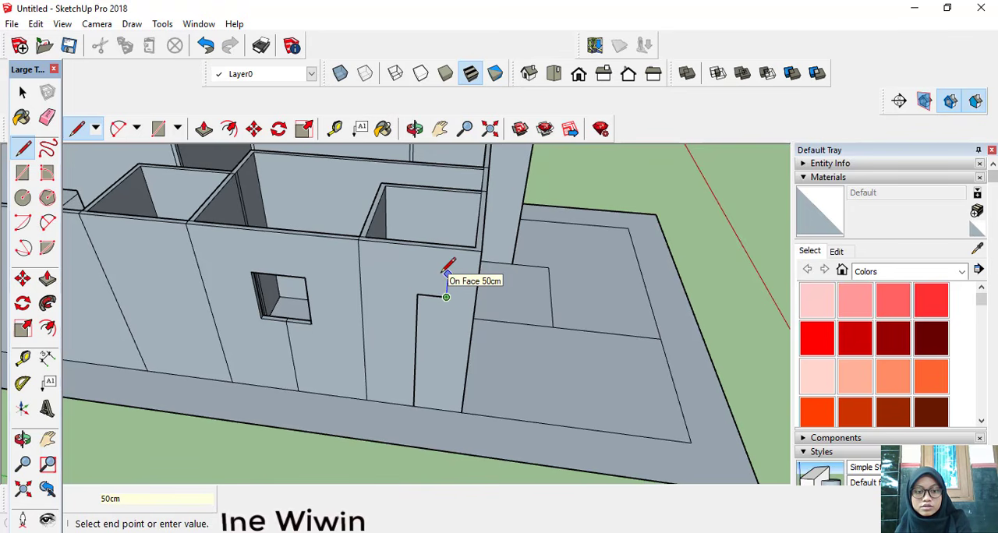
pyautogui.write('5')
pyautogui.press('Return')
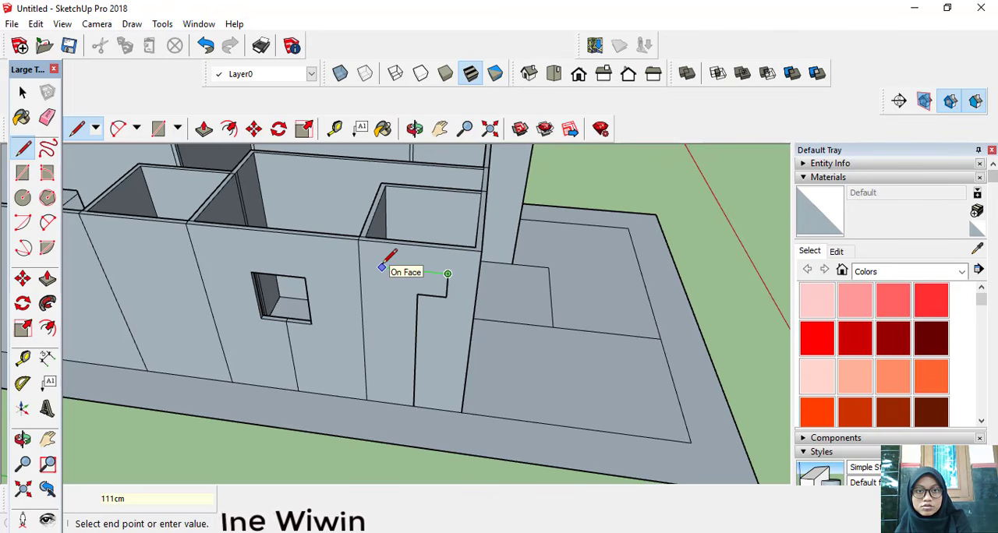
pyautogui.write('10')
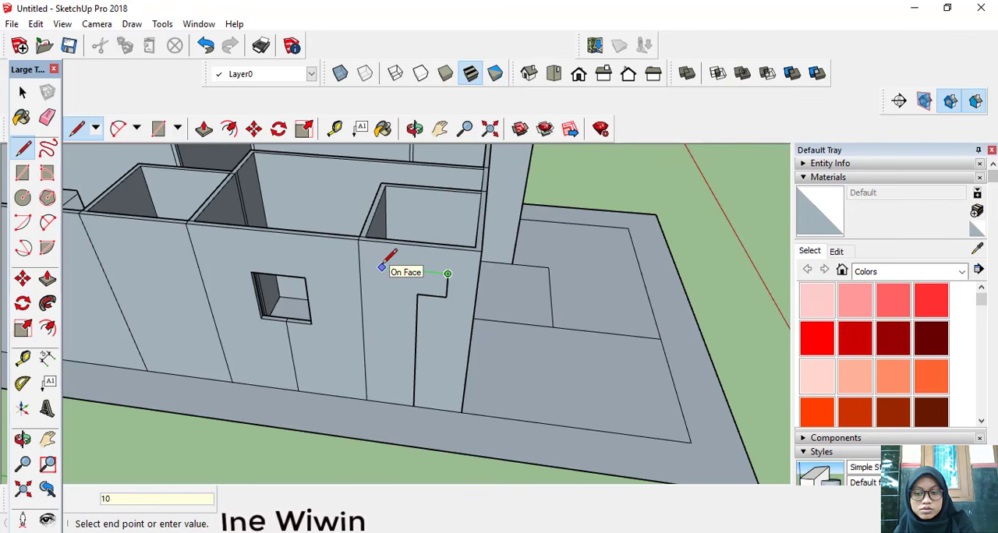
pyautogui.write('0')
pyautogui.press('Return')
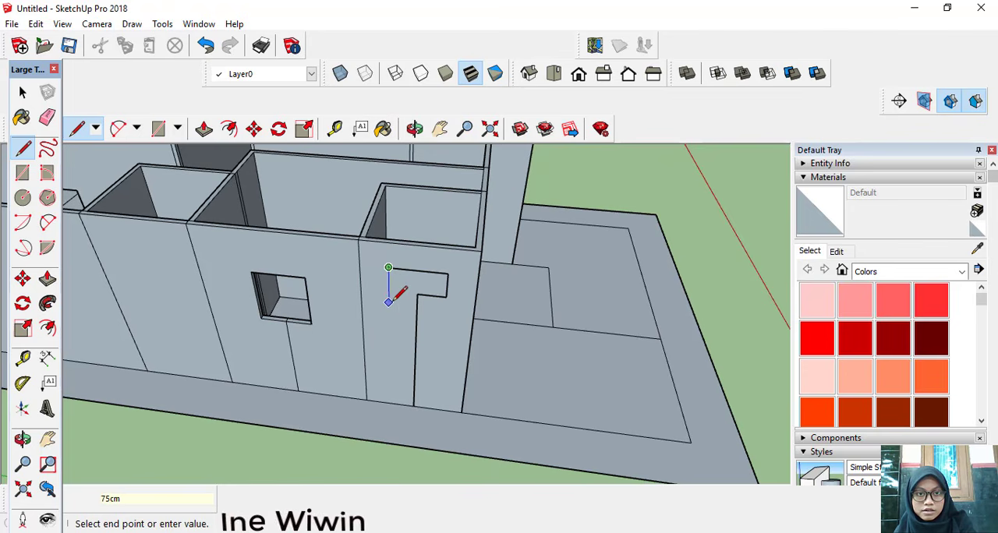
pyautogui.write('50')
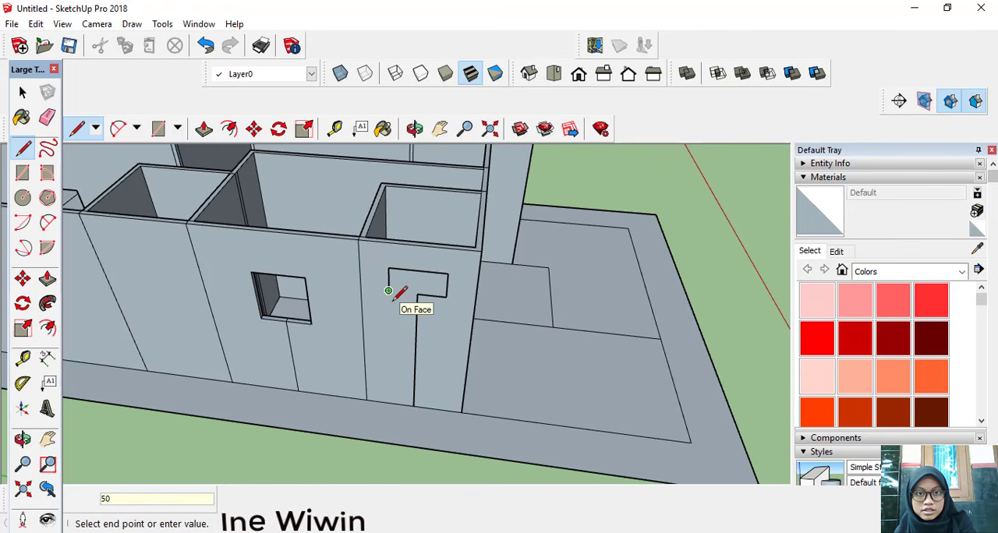
pyautogui.press('Return')
pyautogui.click(416, 295)
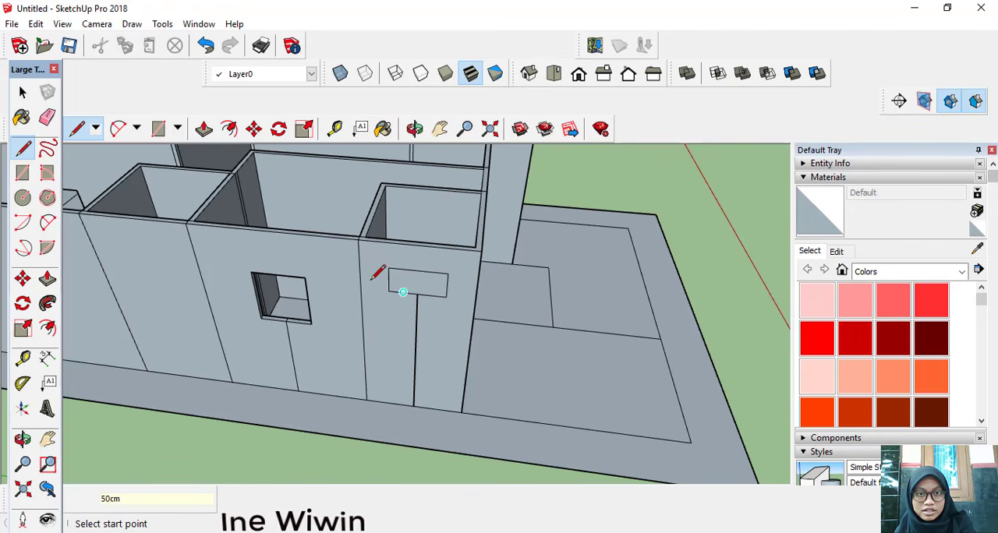
# Step: Push the small high window's face 10 cm inward to cut the opening through the side wall
pyautogui.click(203, 133)
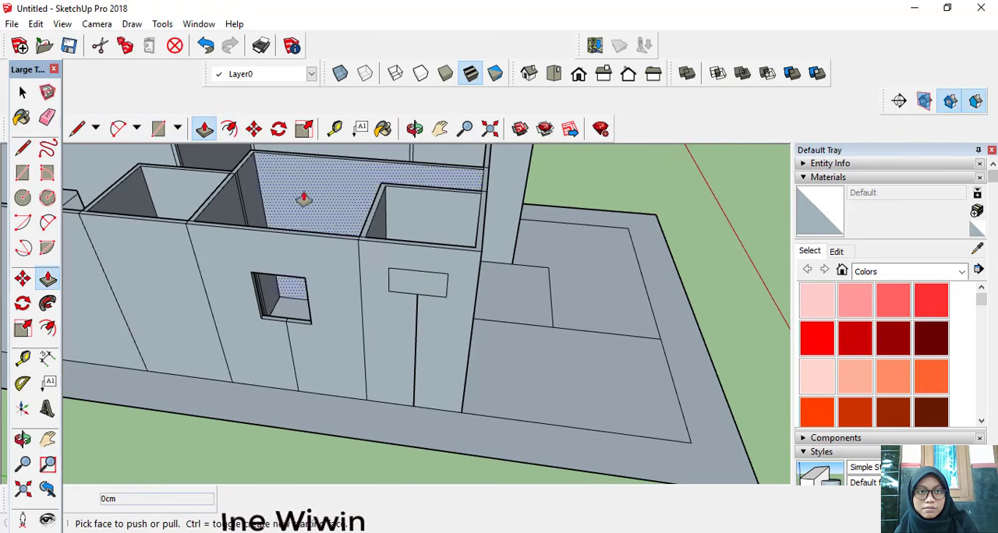
pyautogui.click(409, 286)
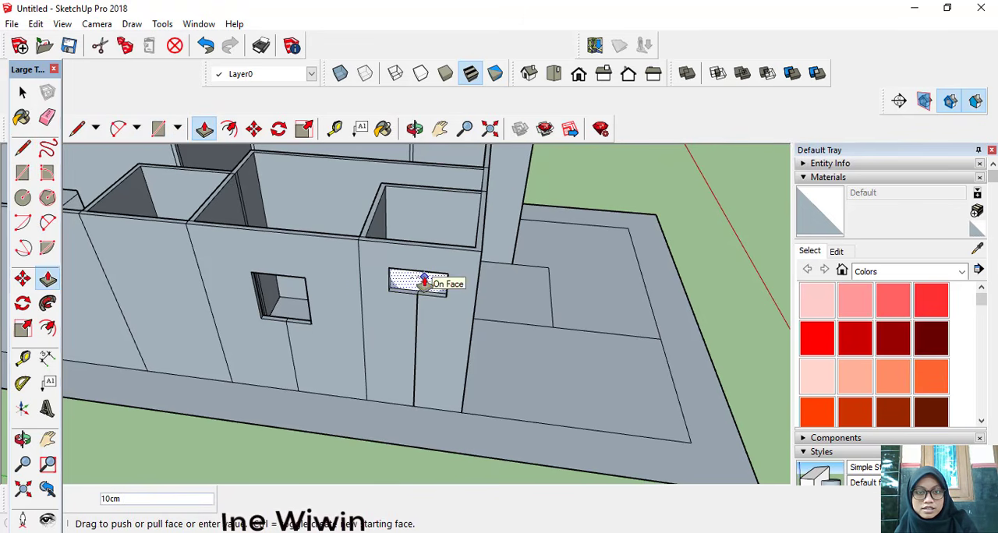
pyautogui.click(424, 282)
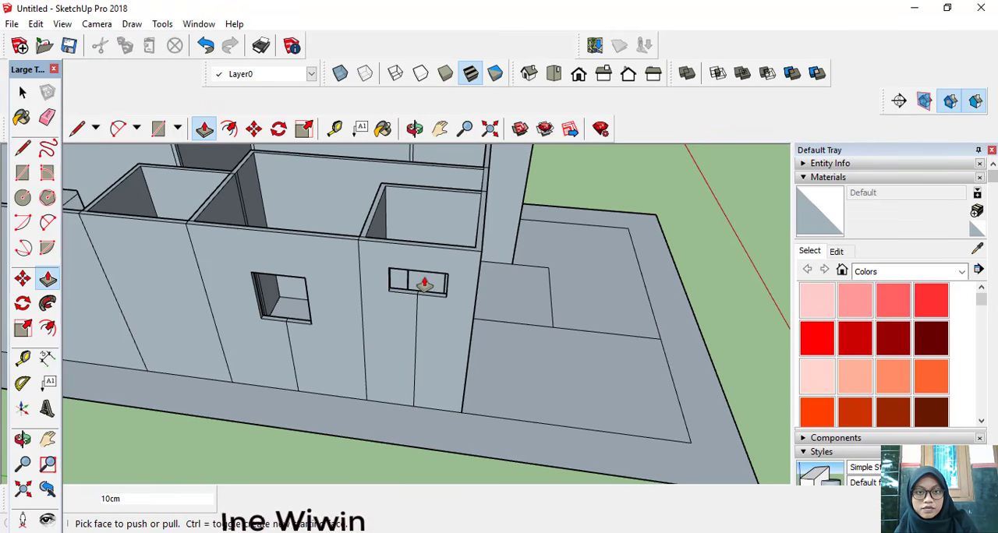
# Step: Inspect the walls, door openings and windows from all sides of the house, and activate the Eraser
pyautogui.moveTo(496, 320); pyautogui.dragTo(467, 267, button='middle')
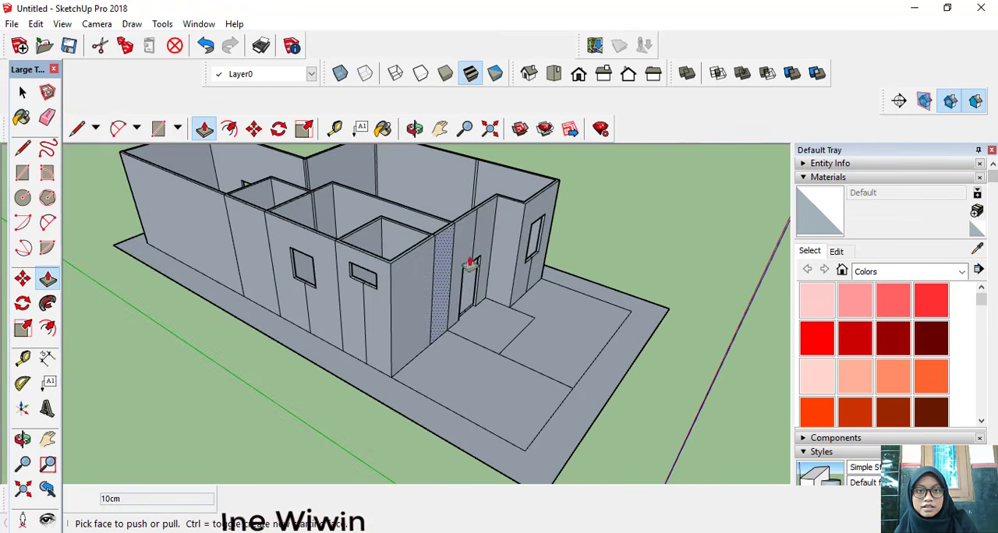
pyautogui.moveTo(566, 257); pyautogui.dragTo(390, 257, button='middle')
pyautogui.moveTo(431, 308); pyautogui.dragTo(465, 316, button='middle')
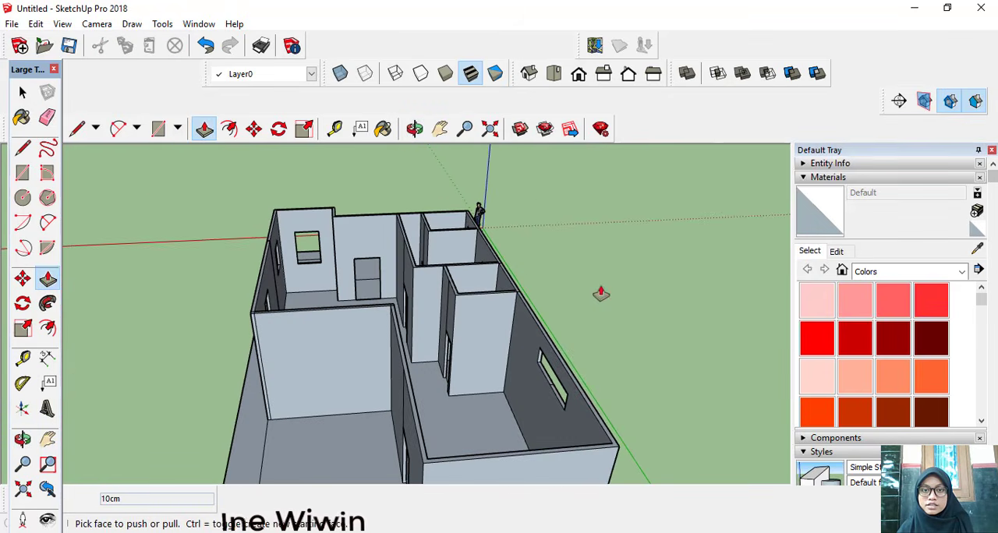
pyautogui.moveTo(597, 291); pyautogui.dragTo(330, 285, button='middle')
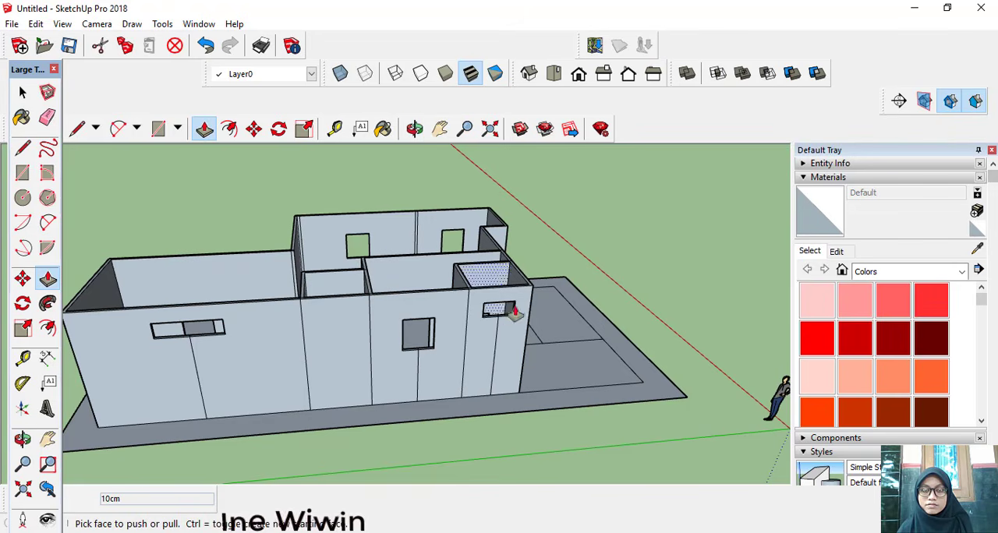
pyautogui.moveTo(677, 274); pyautogui.dragTo(433, 369, button='middle')
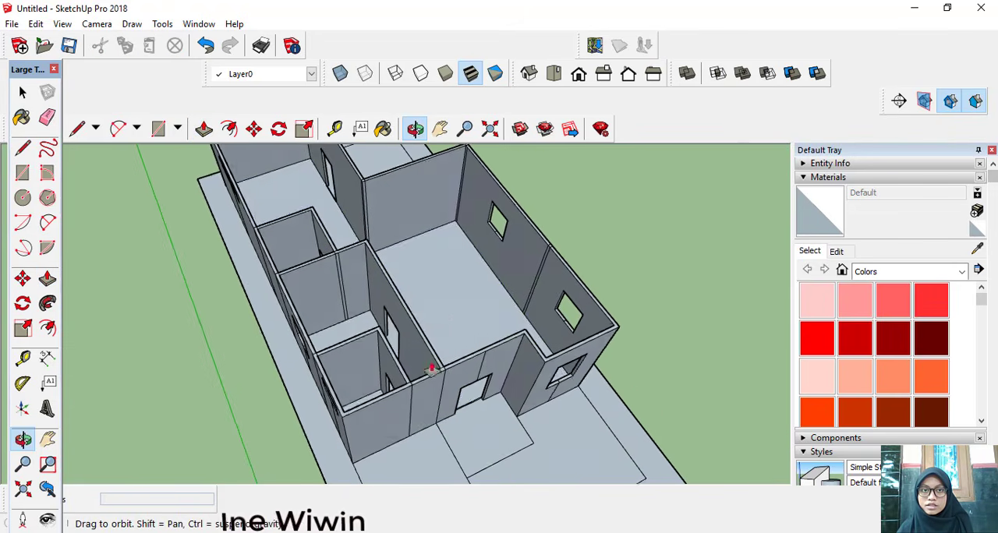
pyautogui.press('p')
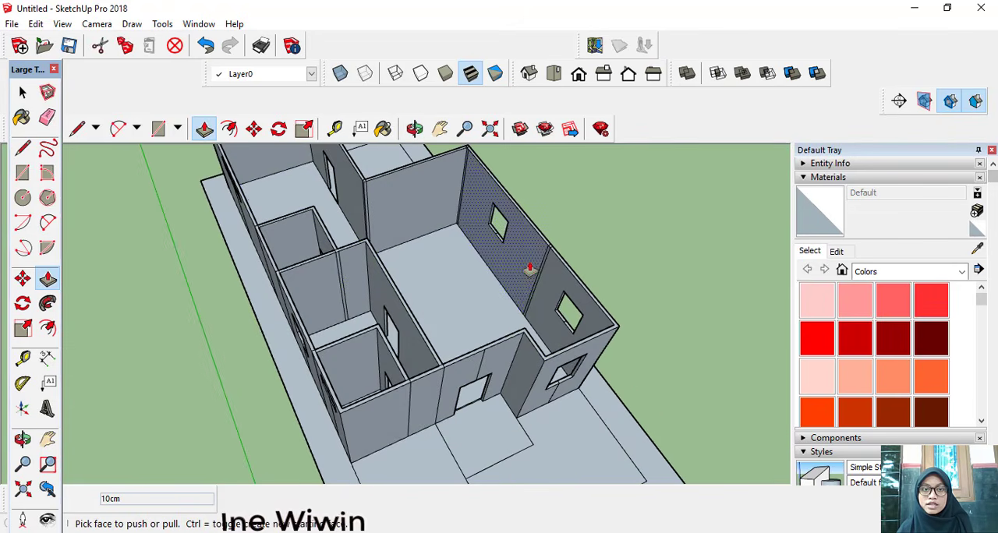
pyautogui.moveTo(529, 269); pyautogui.dragTo(408, 283, button='middle')
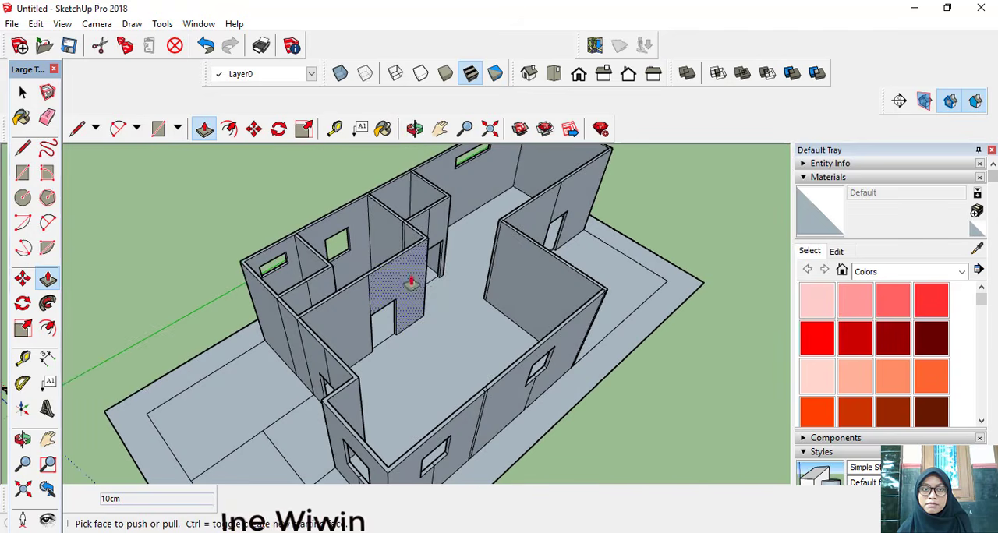
pyautogui.click(48, 117)
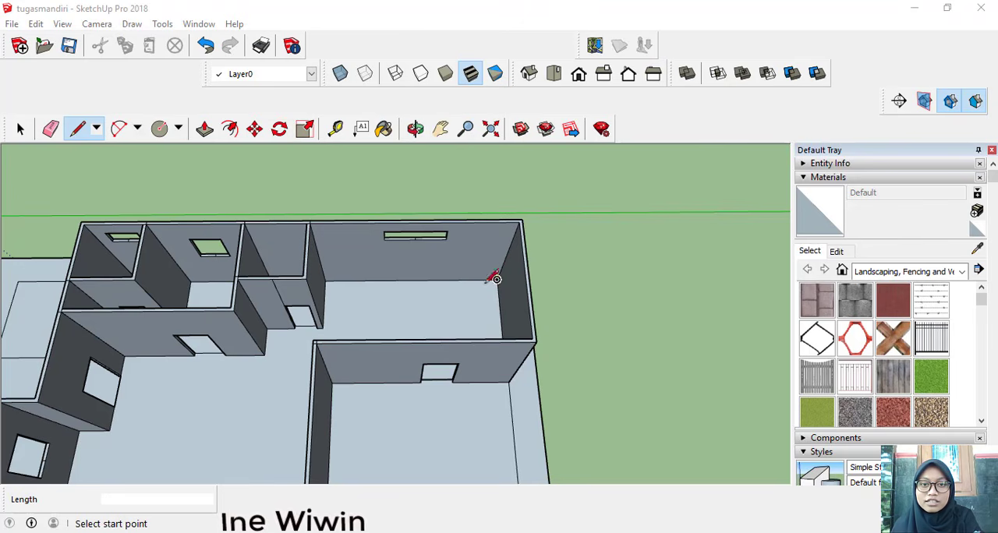
# Step: Draw a 385 cm line along the base of the rear room's windowed wall, starting from the inner floor corner
pyautogui.scroll(3, 496, 279)
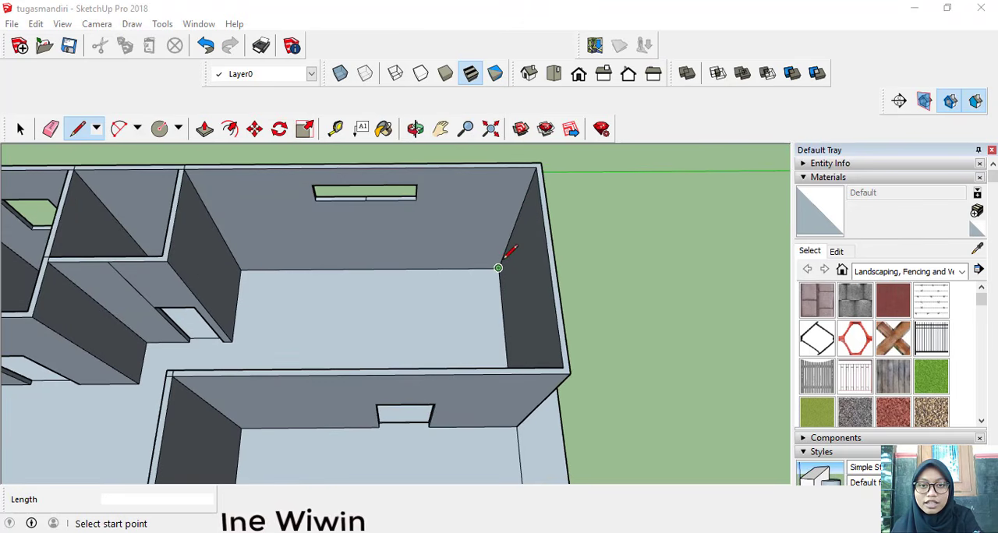
pyautogui.click(498, 268)
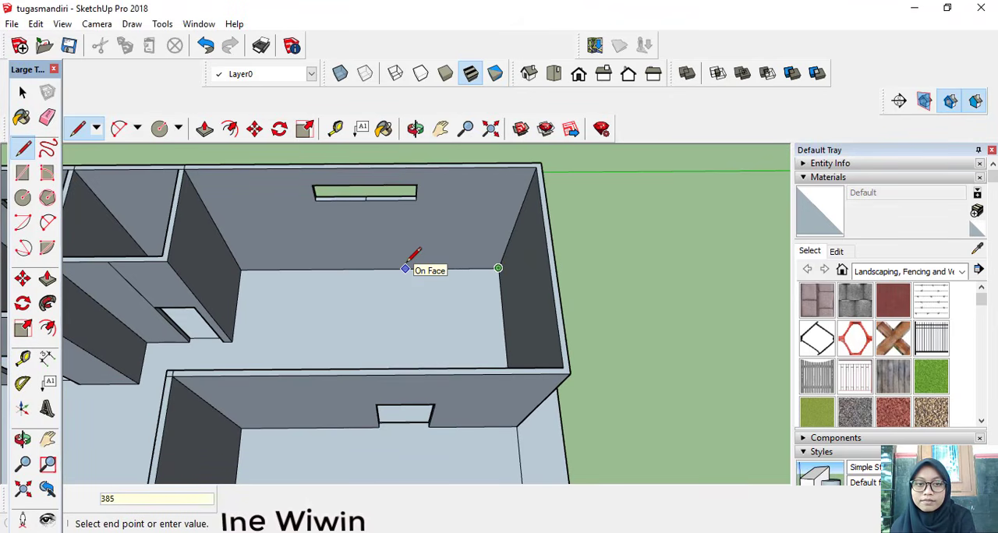
pyautogui.press('Return')
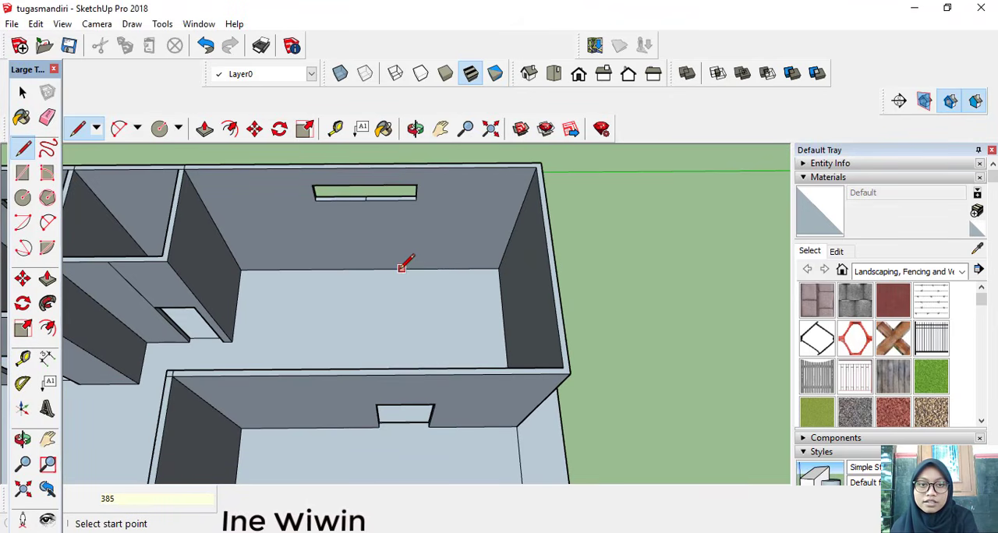
# Step: Draw a 30 by 115 cm rectangle on the rear room's floor, starting from the end of the 385 cm line and closing it against the wall
pyautogui.click(343, 269)
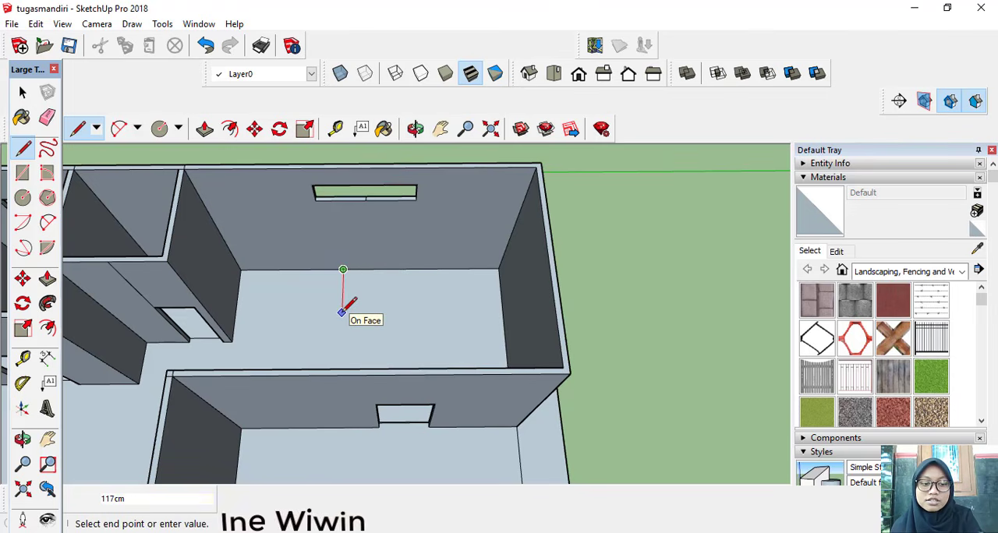
pyautogui.write('115')
pyautogui.press('Return')
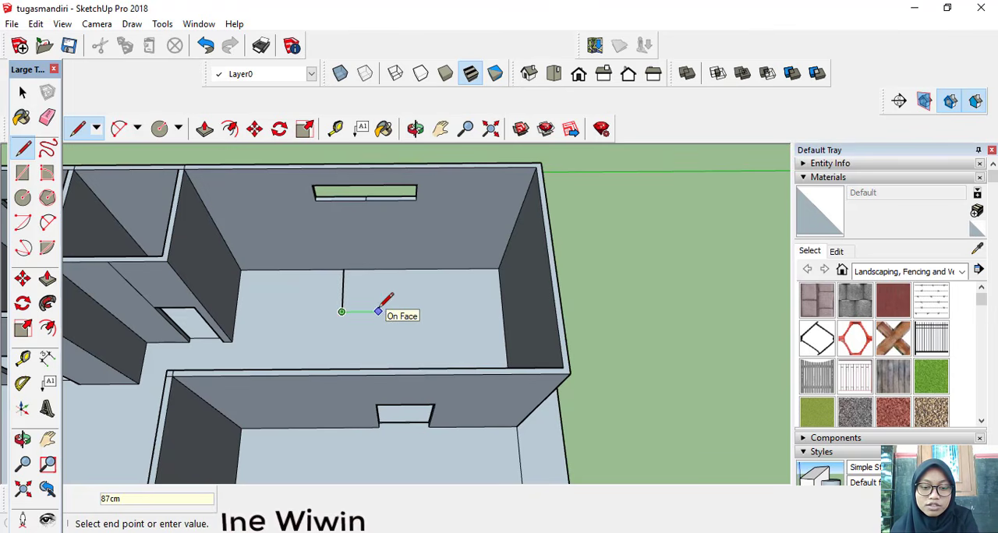
pyautogui.press('Return')
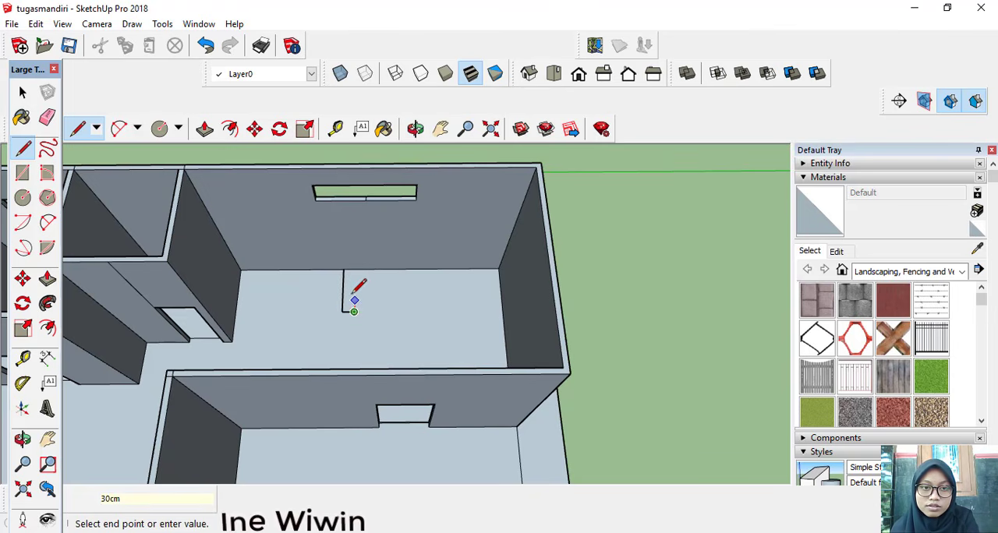
pyautogui.scroll(3, 352, 274)
pyautogui.click(361, 261)
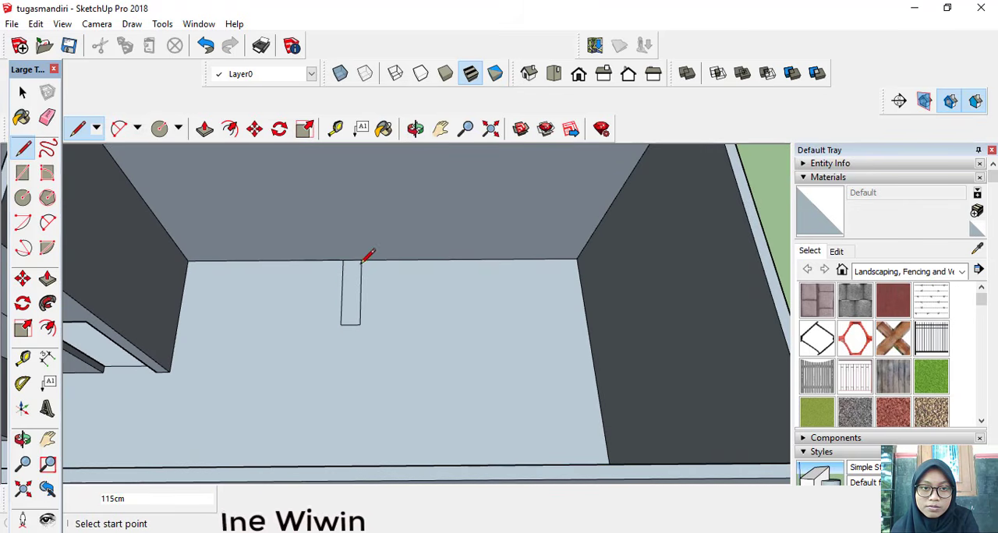
pyautogui.click(342, 259)
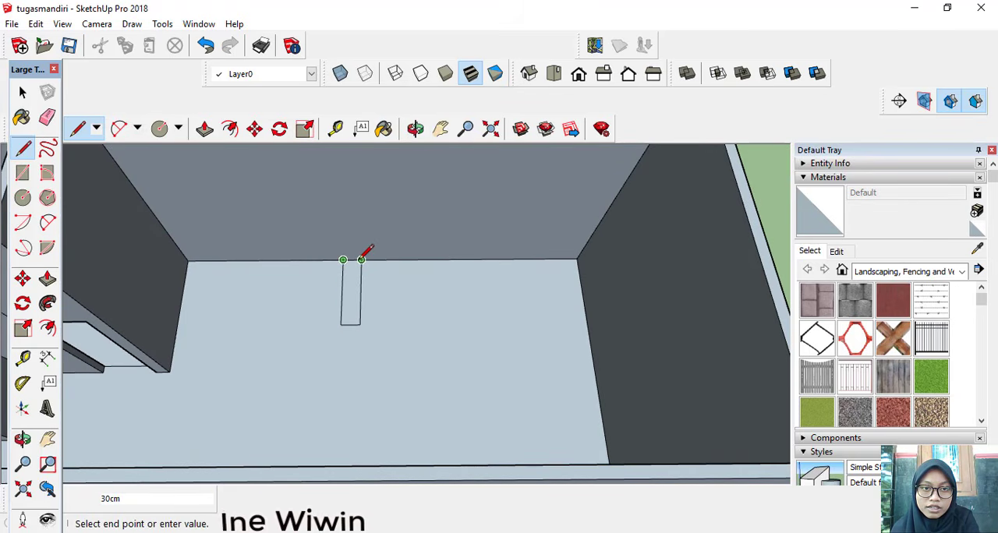
pyautogui.click(361, 260)
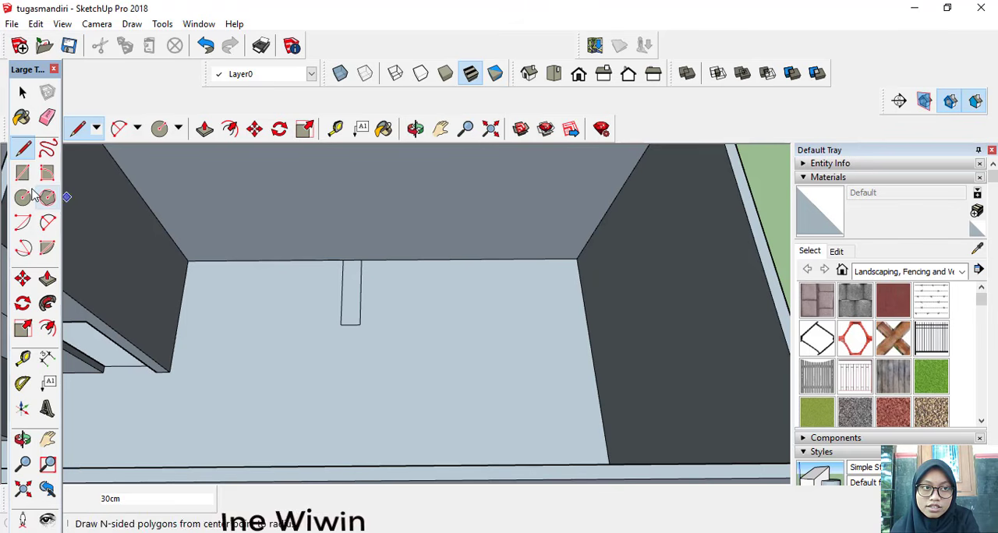
# Step: Turn the 30 by 115 cm floor rectangle with its edges into a component named "tangga", replacing the selection
pyautogui.click(22, 92)
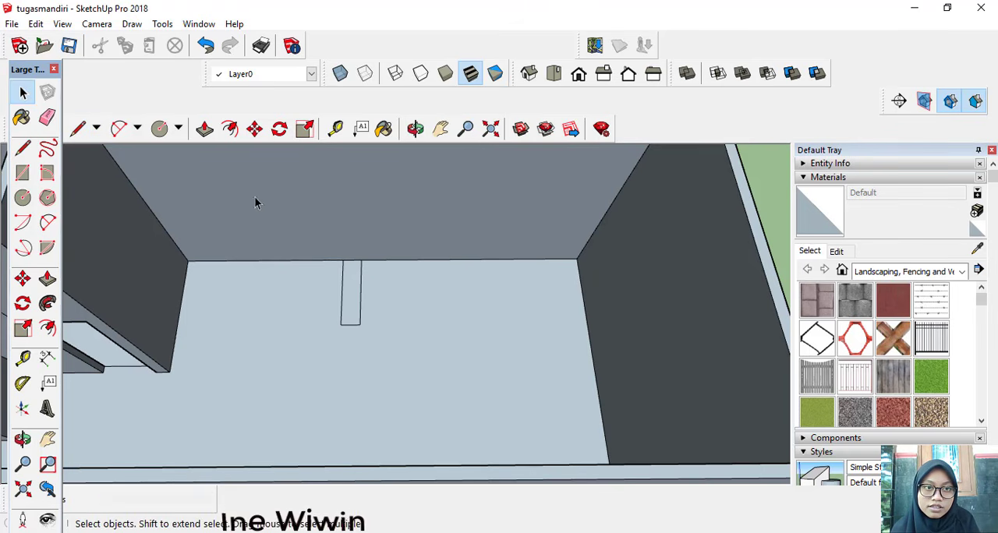
pyautogui.click(351, 313)
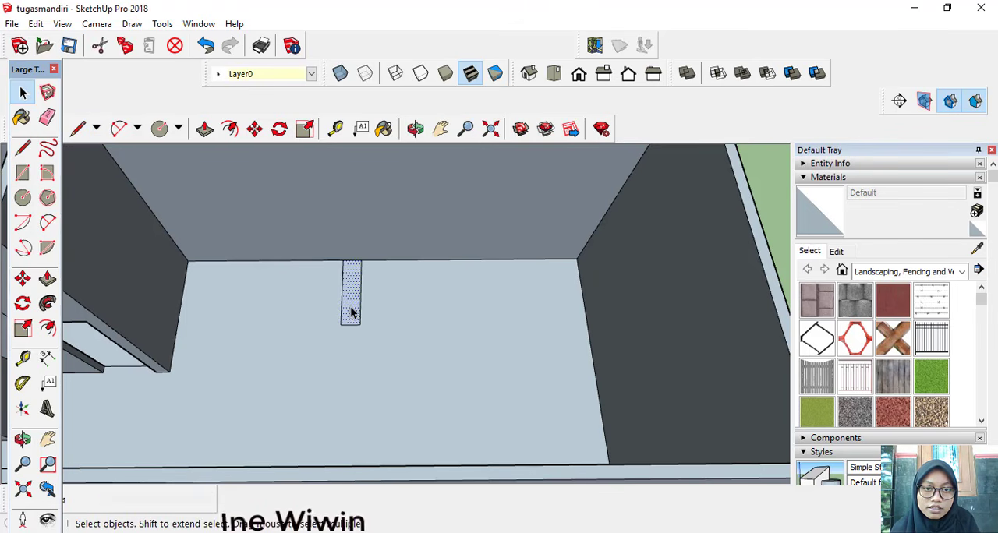
pyautogui.tripleClick(351, 313)
pyautogui.click(350, 312)
pyautogui.doubleClick(351, 313)
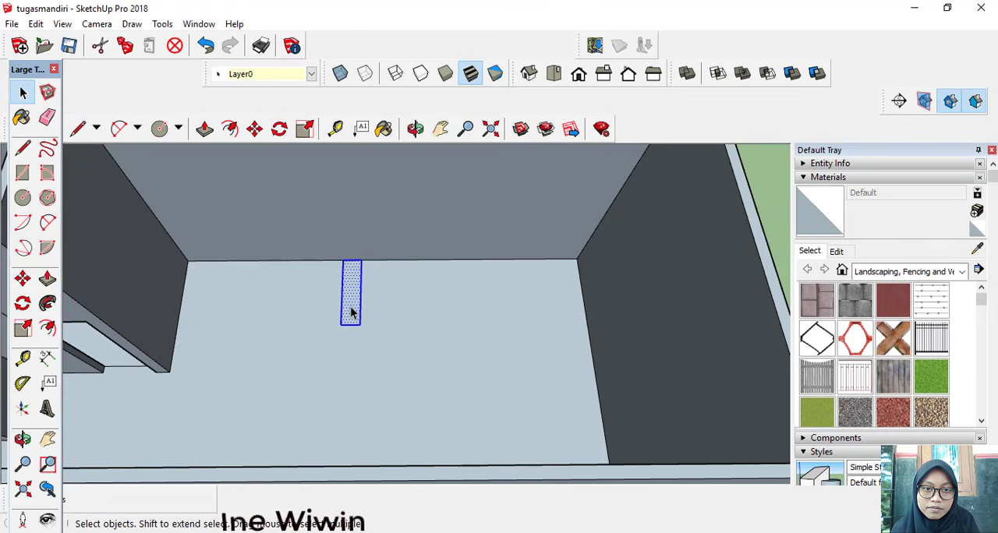
pyautogui.rightClick(350, 310)
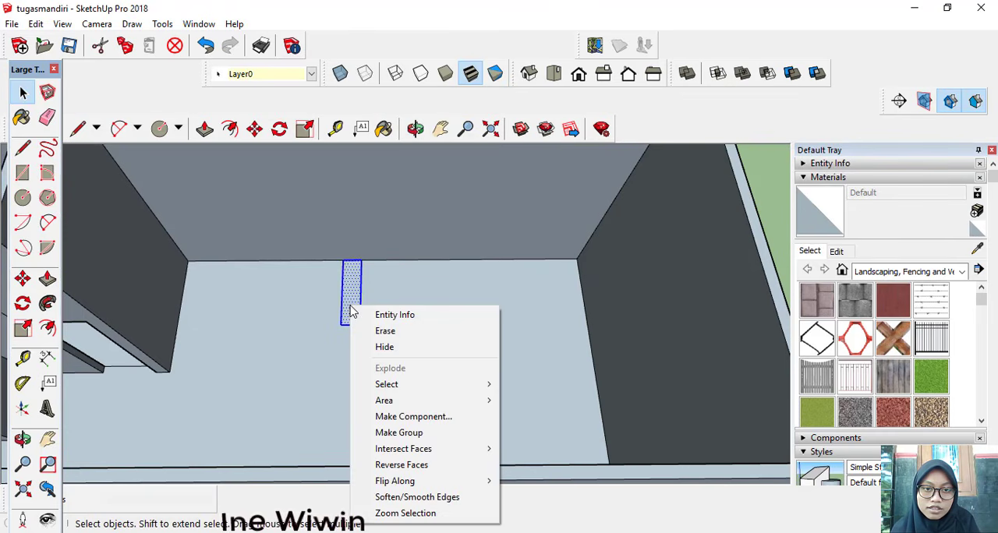
pyautogui.click(413, 416)
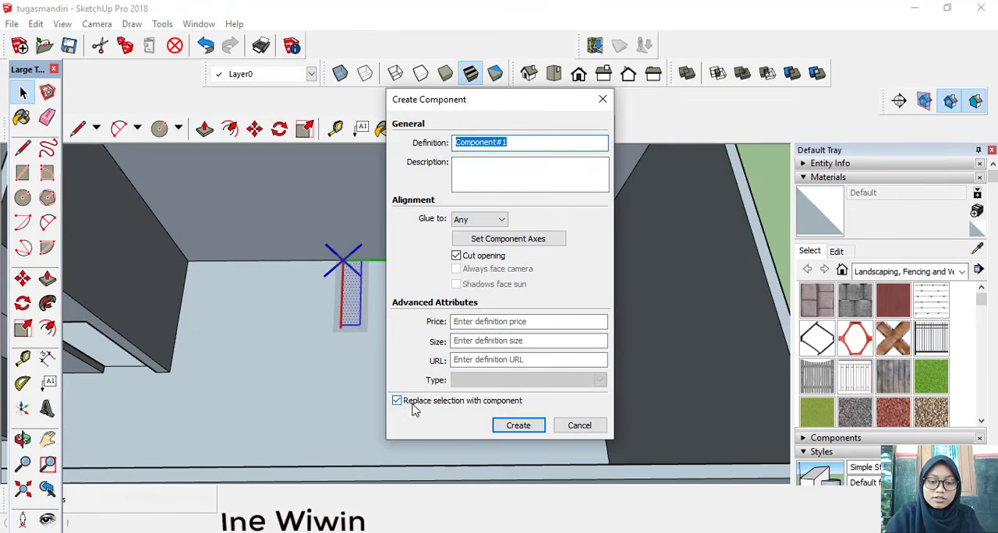
pyautogui.write('tangga')
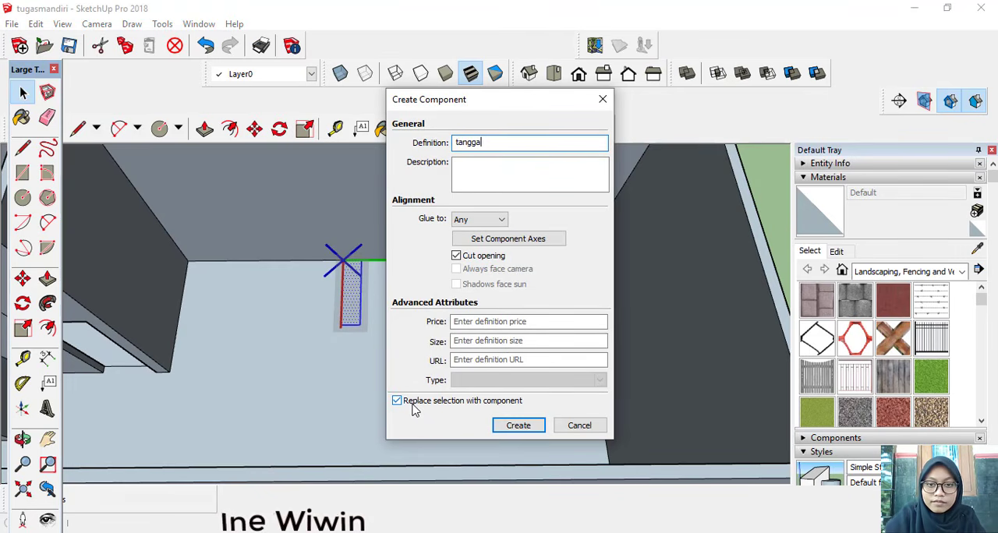
pyautogui.click(517, 424)
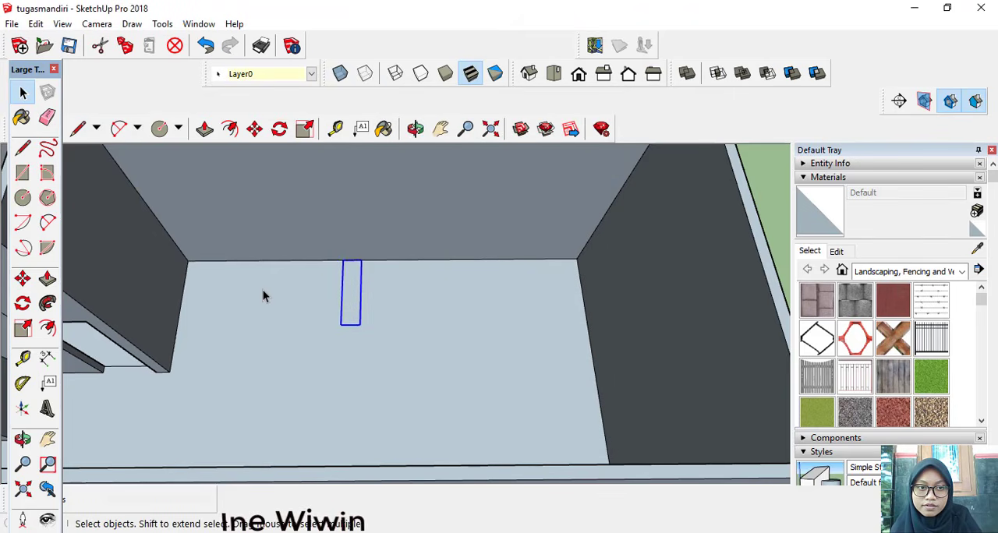
# Step: Open the tangga component, extrude its face up 20 cm, and leave component editing
pyautogui.click(263, 290)
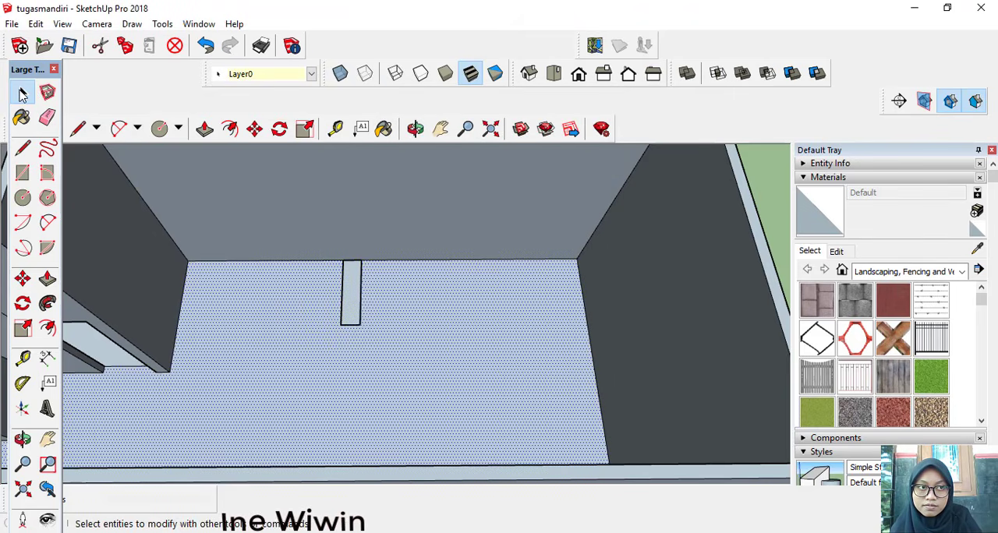
pyautogui.click(23, 94)
pyautogui.doubleClick(347, 312)
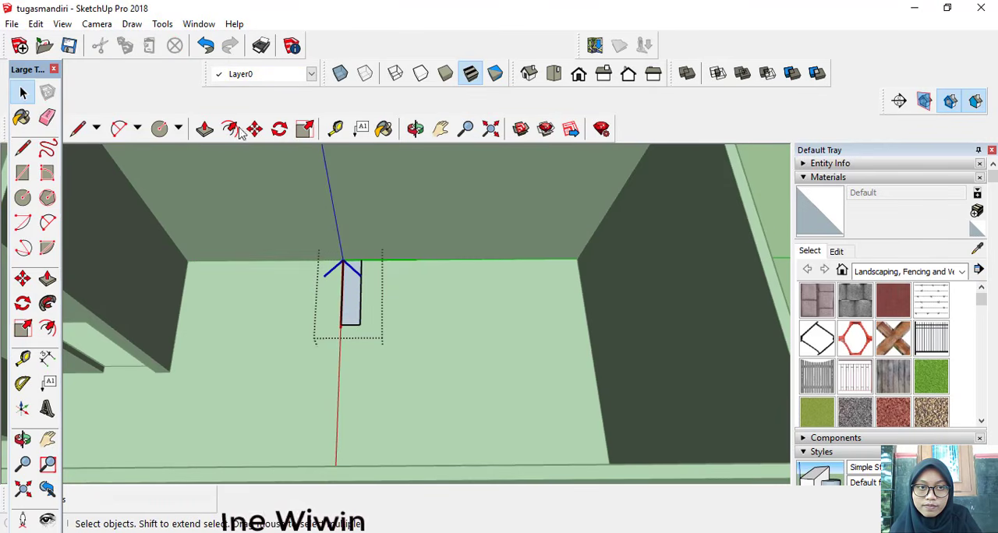
pyautogui.click(205, 129)
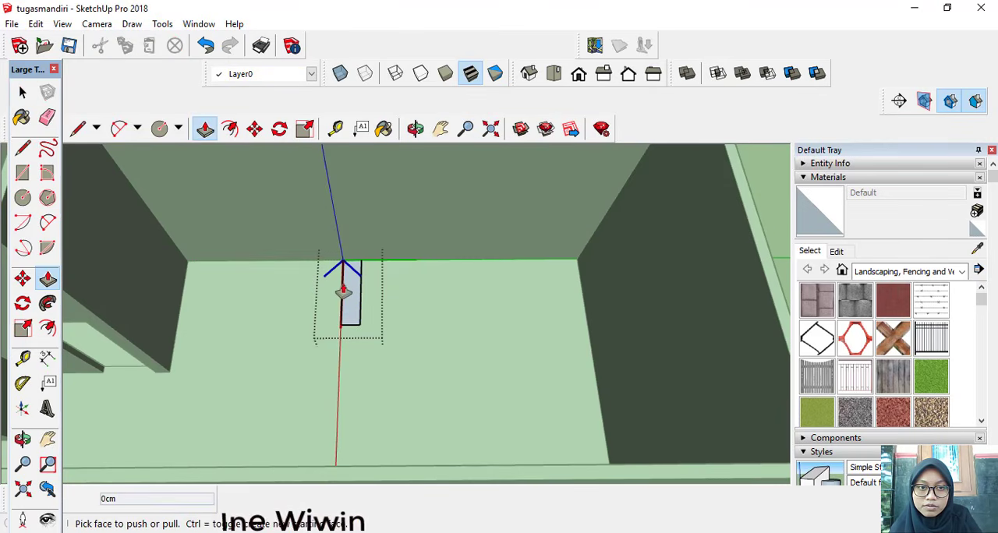
pyautogui.click(344, 288)
pyautogui.write('20')
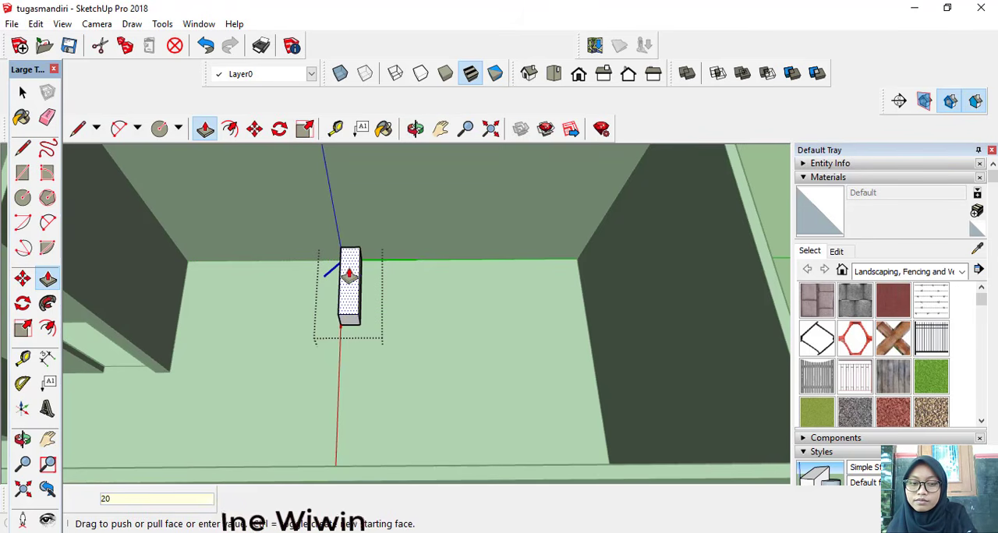
pyautogui.press('Return')
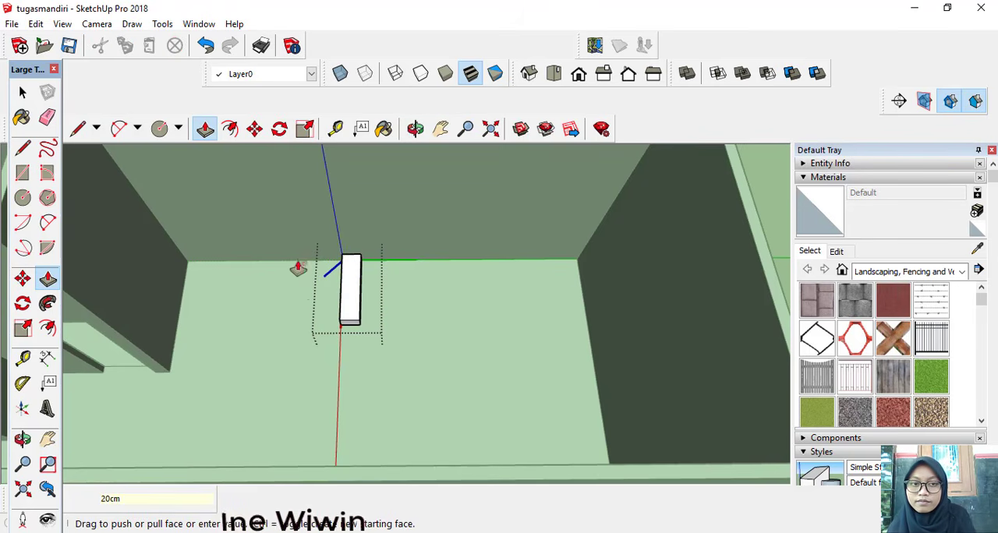
pyautogui.scroll(2, 312, 311)
pyautogui.moveTo(312, 311); pyautogui.dragTo(363, 280, button='middle')
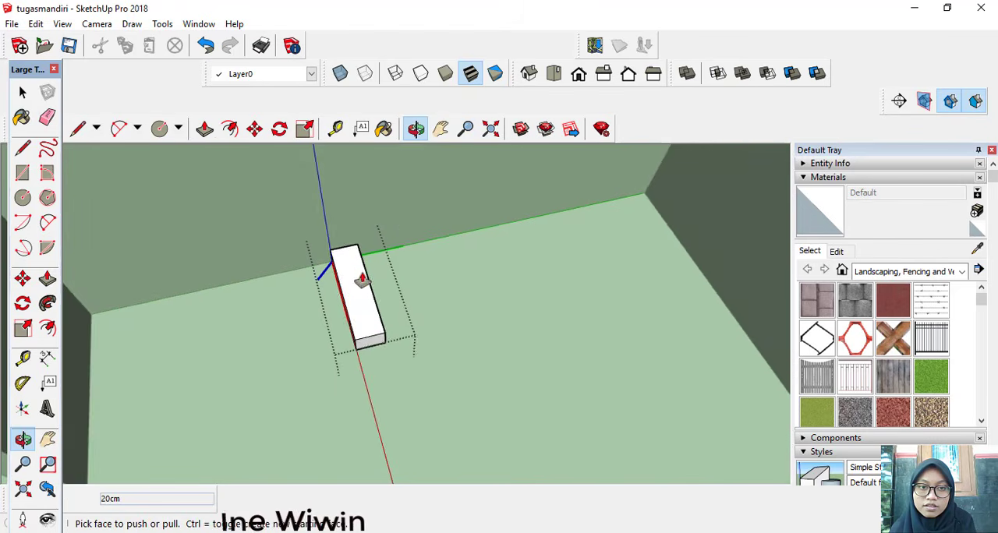
pyautogui.scroll(1, 363, 281)
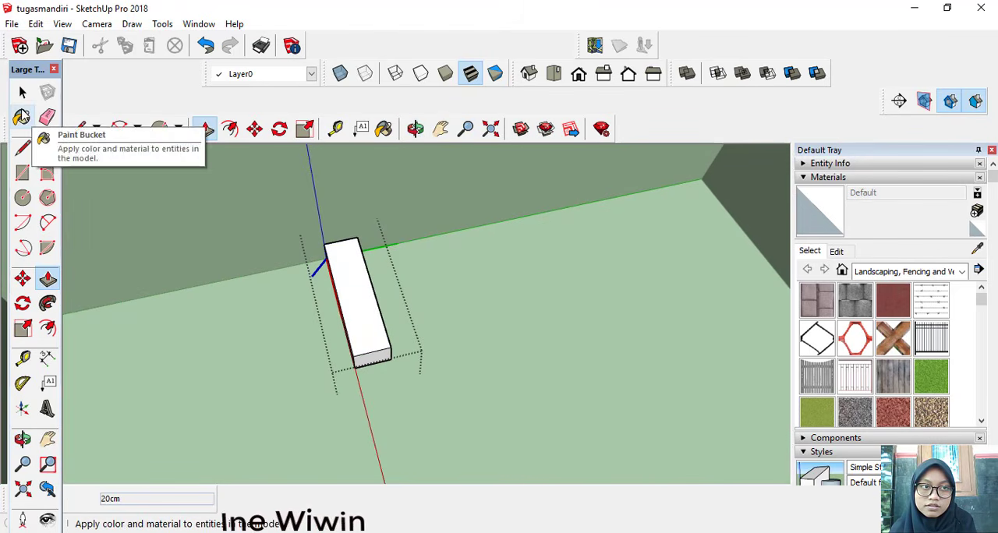
pyautogui.click(27, 100)
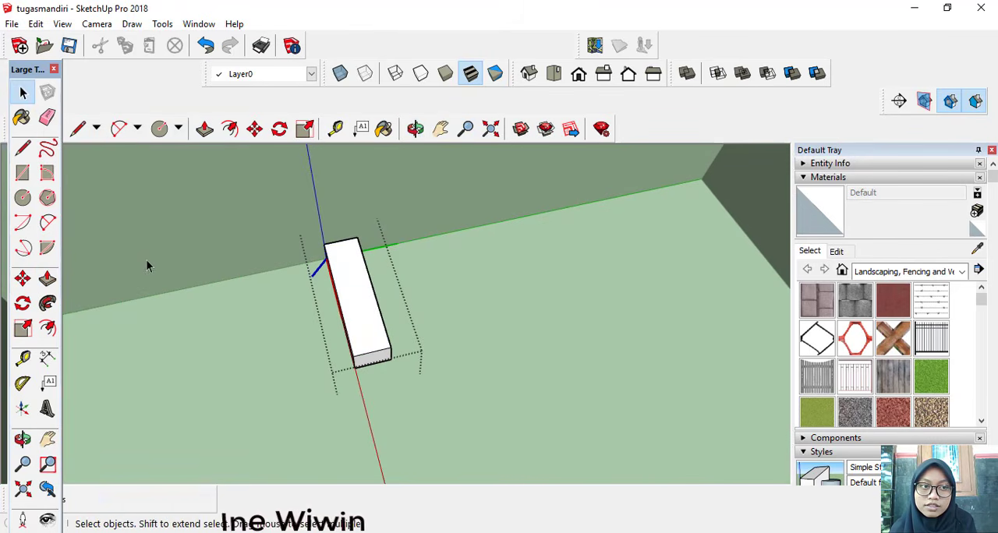
pyautogui.click(147, 285)
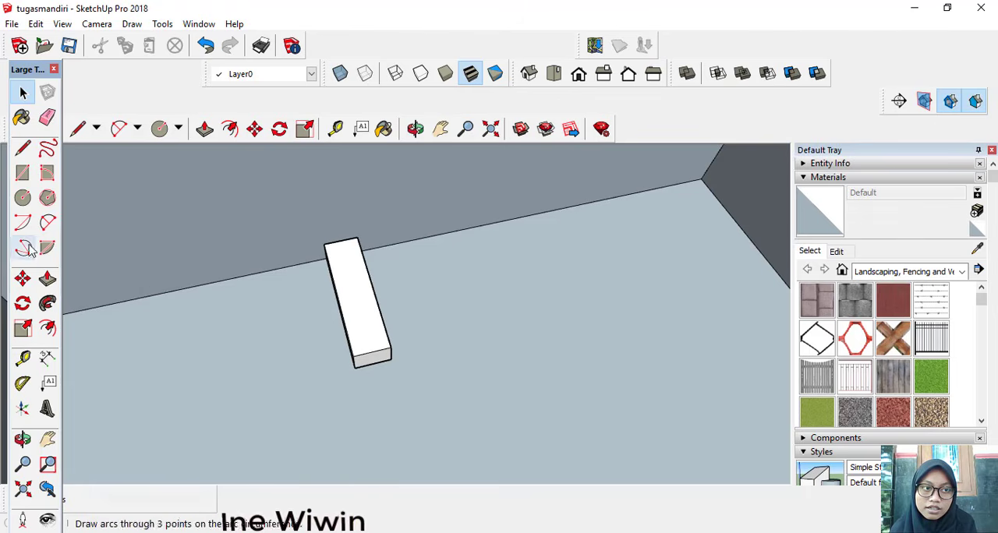
# Step: Copy the tangga step from its bottom front corner to its opposite top front corner and repeat the copy x9 as a staircase
pyautogui.click(23, 279)
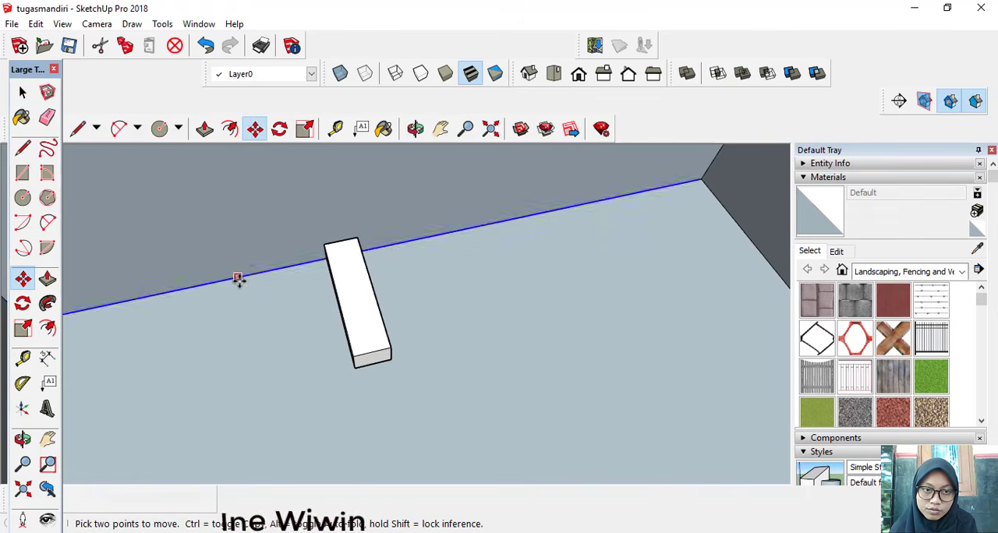
pyautogui.click(22, 93)
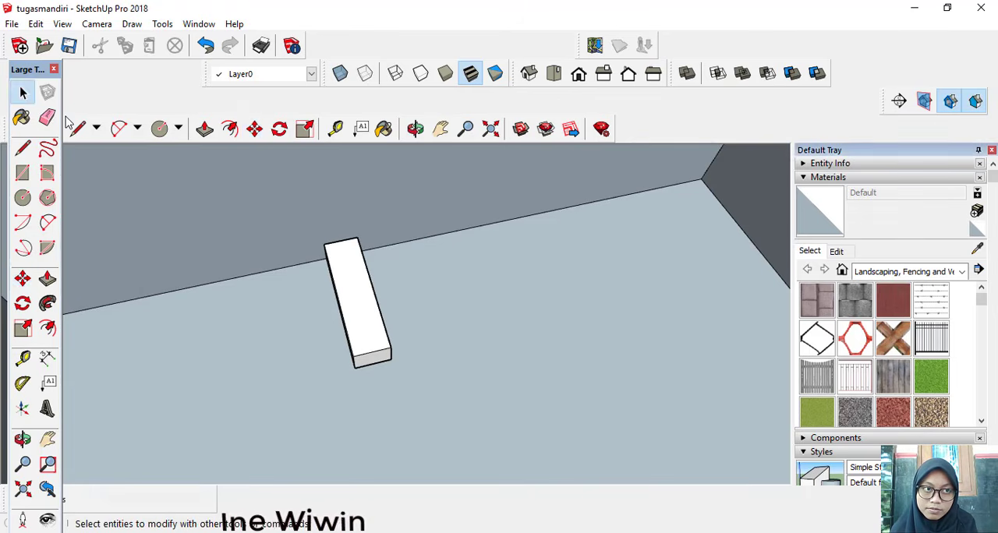
pyautogui.click(353, 324)
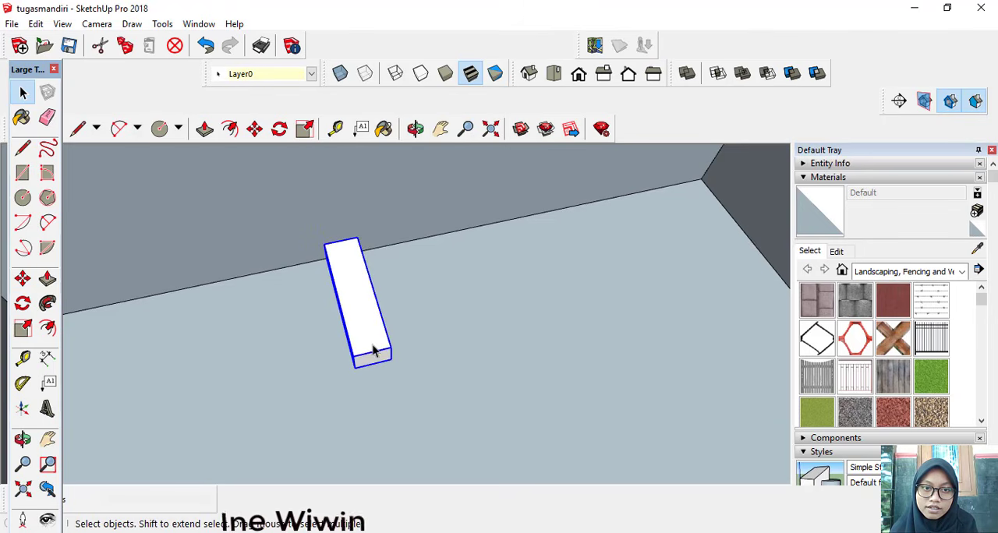
pyautogui.click(23, 279)
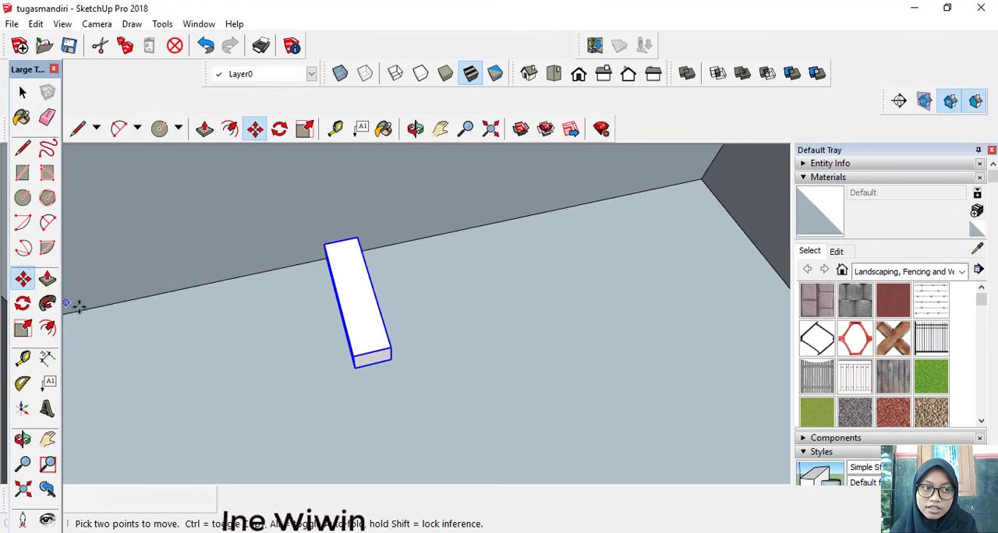
pyautogui.click(355, 371)
pyautogui.press('ctrl')
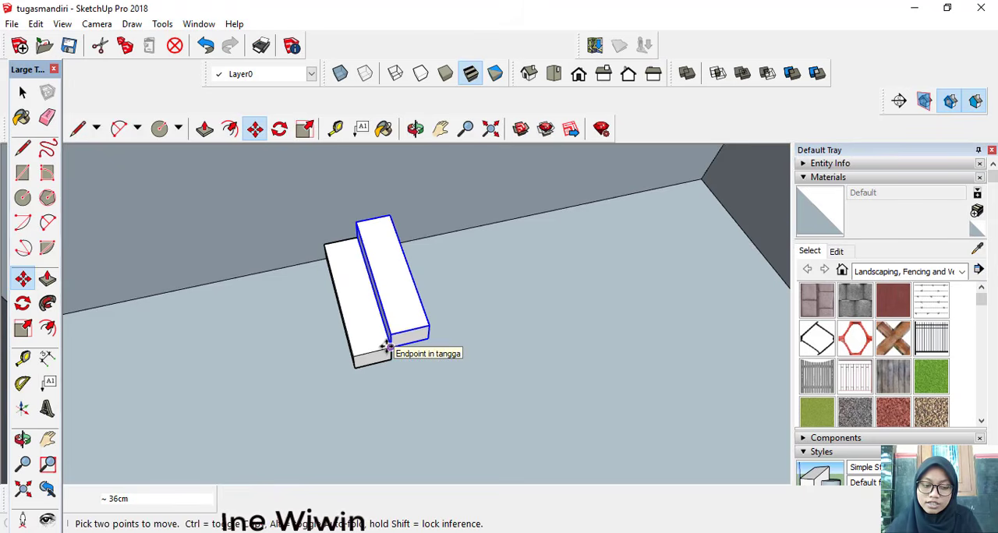
pyautogui.write('x')
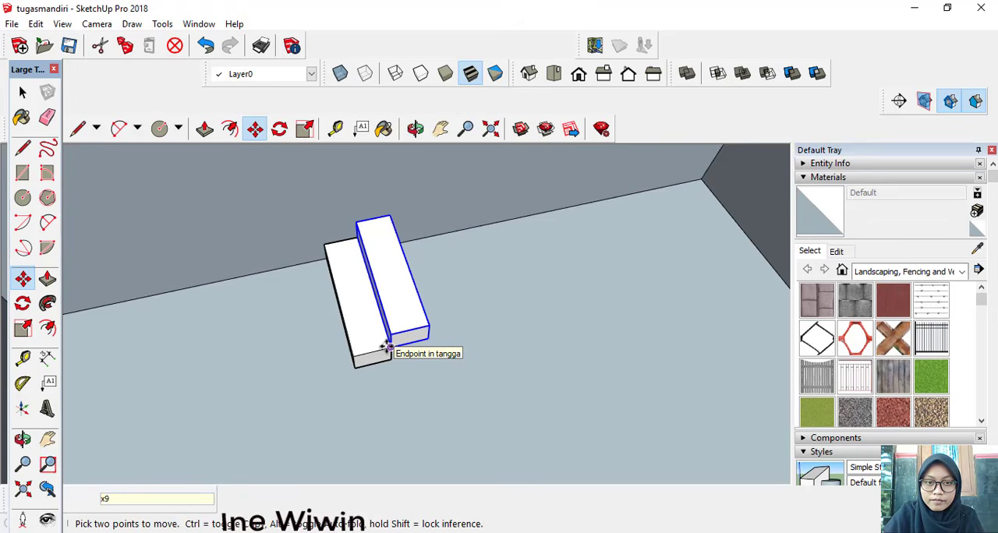
pyautogui.write('9')
pyautogui.press('Return')
# Step: Make the topmost step of the staircase a unique component
pyautogui.scroll(-3, 388, 348)
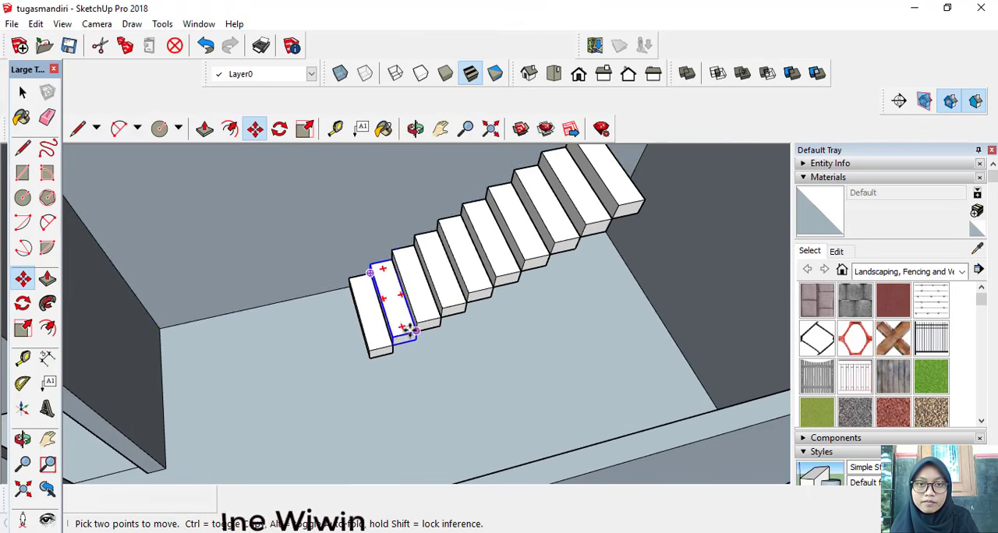
pyautogui.click(439, 128)
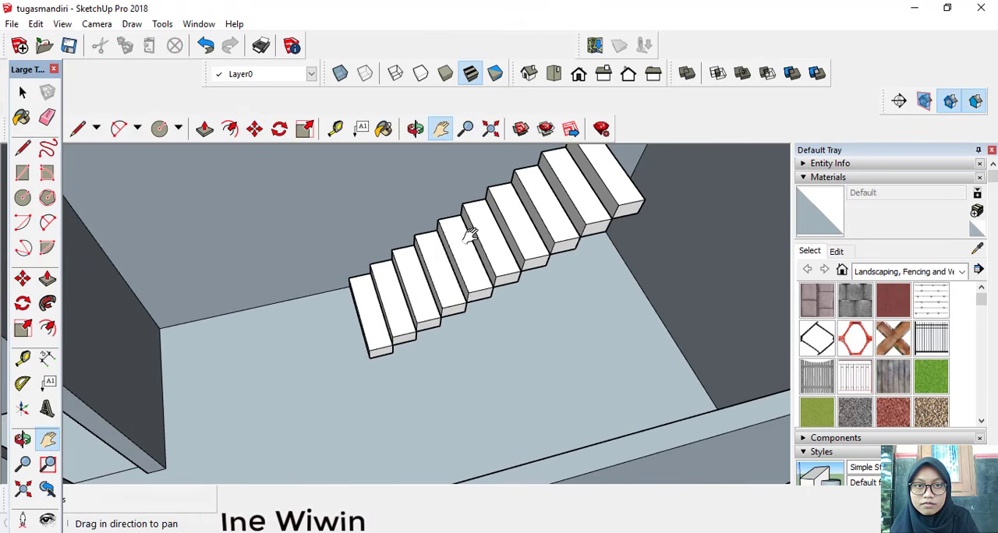
pyautogui.moveTo(468, 219); pyautogui.dragTo(316, 302)
pyautogui.click(22, 93)
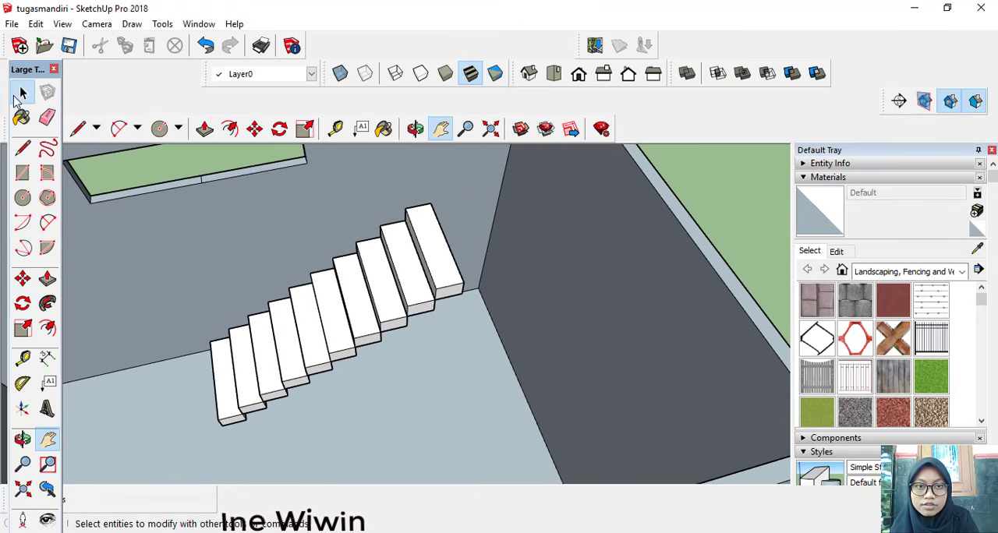
pyautogui.click(431, 263)
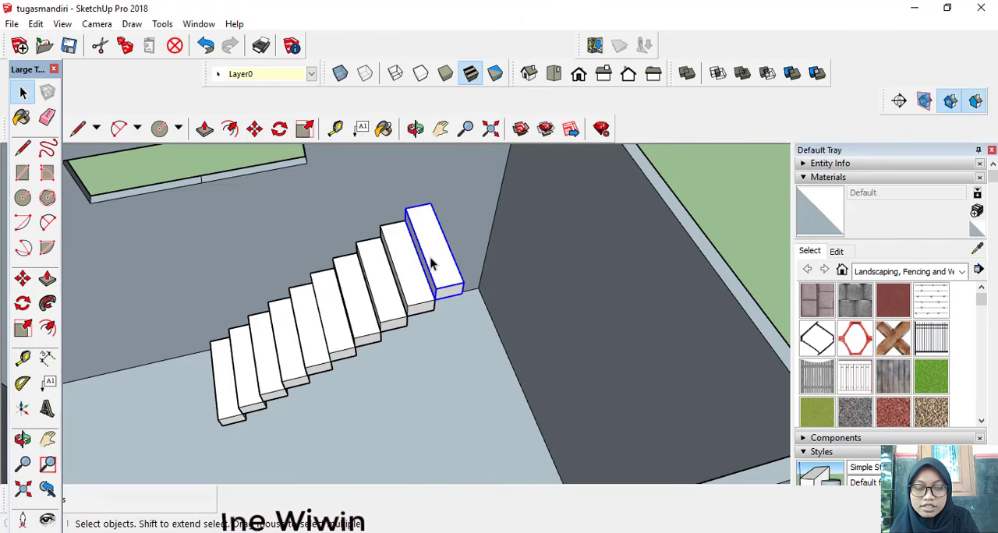
pyautogui.rightClick(431, 263)
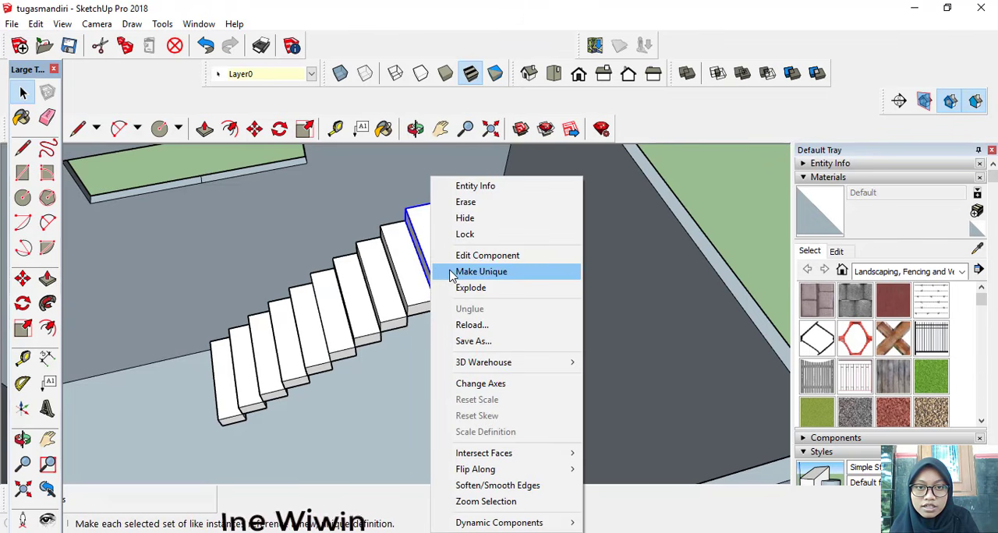
pyautogui.click(451, 272)
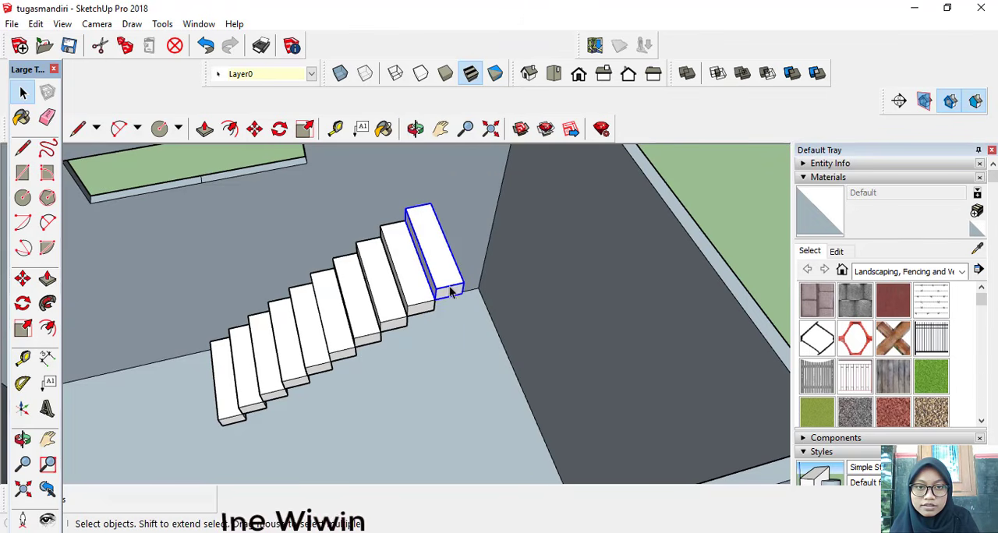
# Step: Open the unique top step and extend its side face 85 cm towards the side wall to form a landing
pyautogui.moveTo(459, 301); pyautogui.dragTo(238, 206, button='middle')
pyautogui.doubleClick(449, 282)
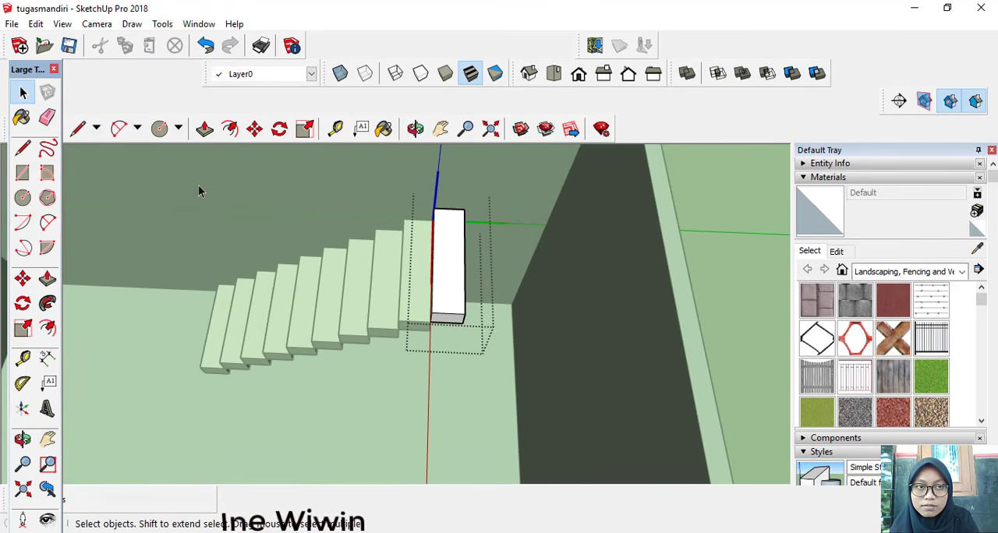
pyautogui.click(204, 129)
pyautogui.scroll(2, 514, 285)
pyautogui.moveTo(514, 284); pyautogui.dragTo(406, 292, button='middle')
pyautogui.scroll(3, 436, 281)
pyautogui.moveTo(406, 292); pyautogui.dragTo(526, 319)
pyautogui.scroll(-3, 660, 376)
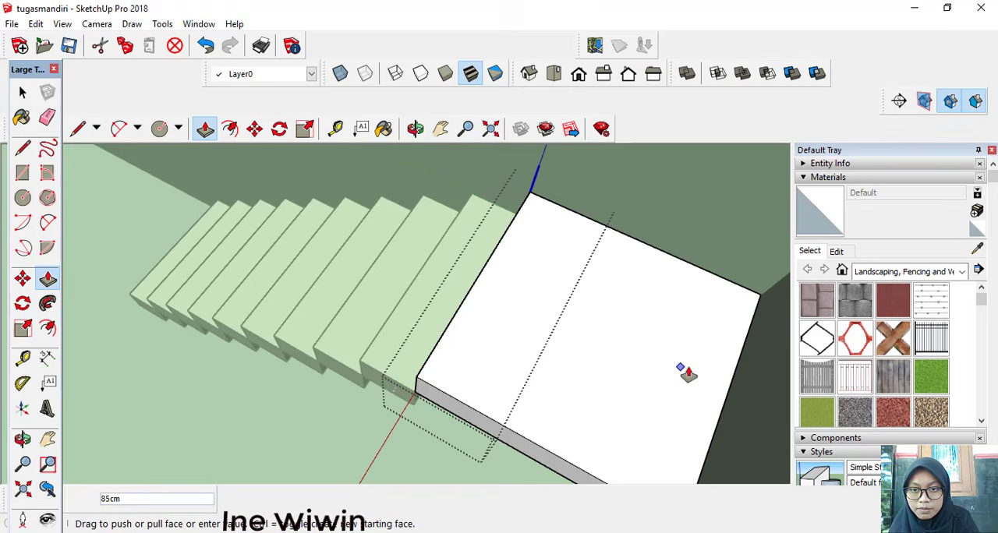
pyautogui.click(741, 374)
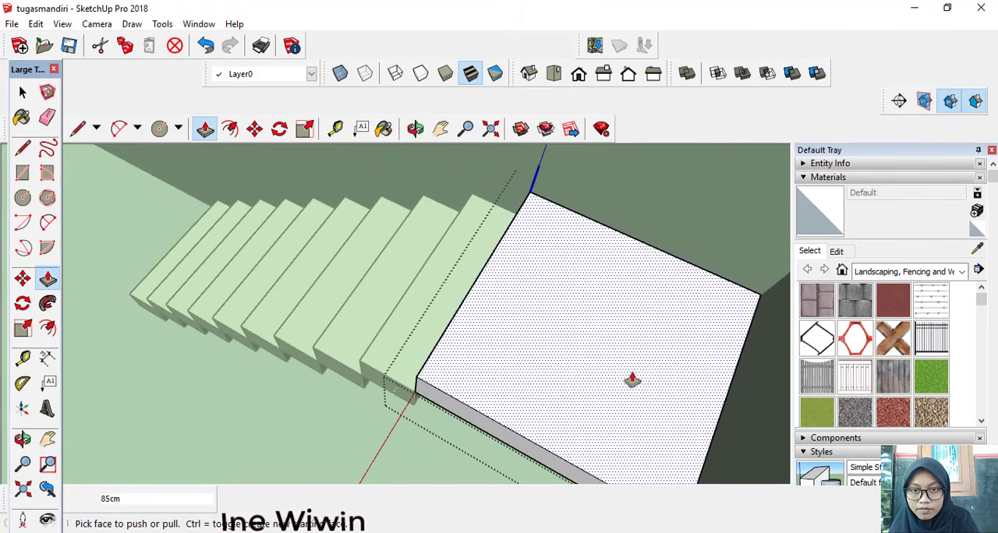
pyautogui.scroll(-5, 621, 375)
pyautogui.click(21, 92)
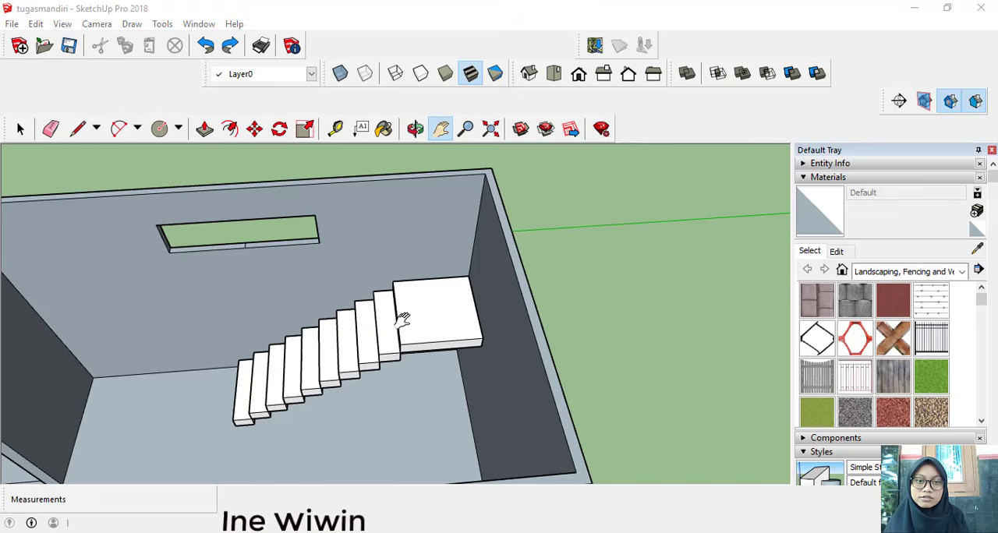
# Step: Copy the step just below the landing onto the landing, from its bottom front corner to its opposite top front corner
pyautogui.click(21, 127)
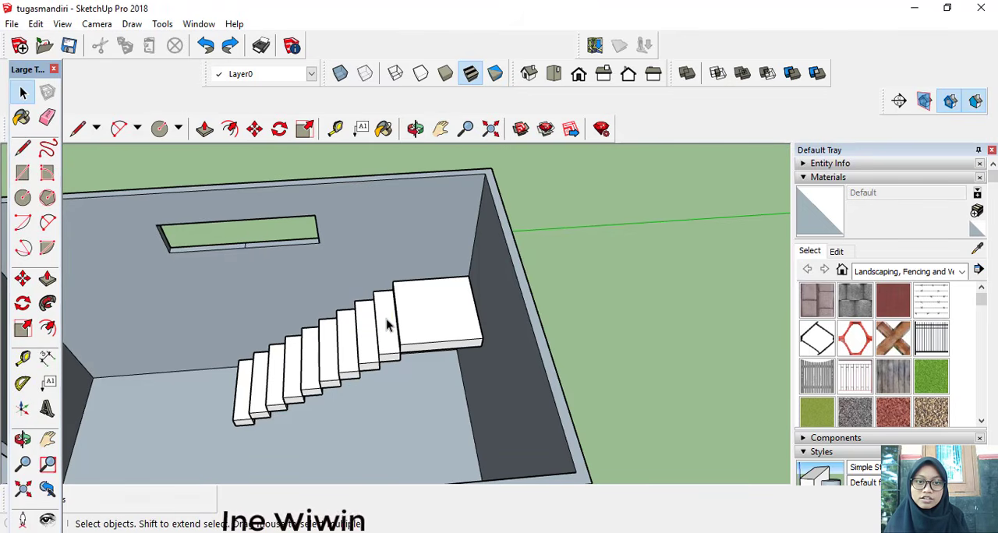
pyautogui.click(387, 324)
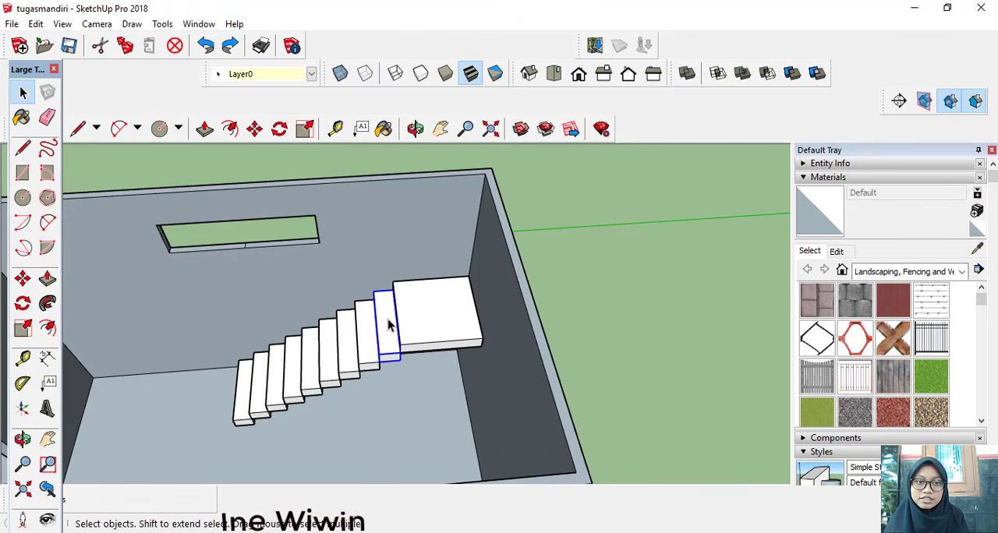
pyautogui.click(23, 278)
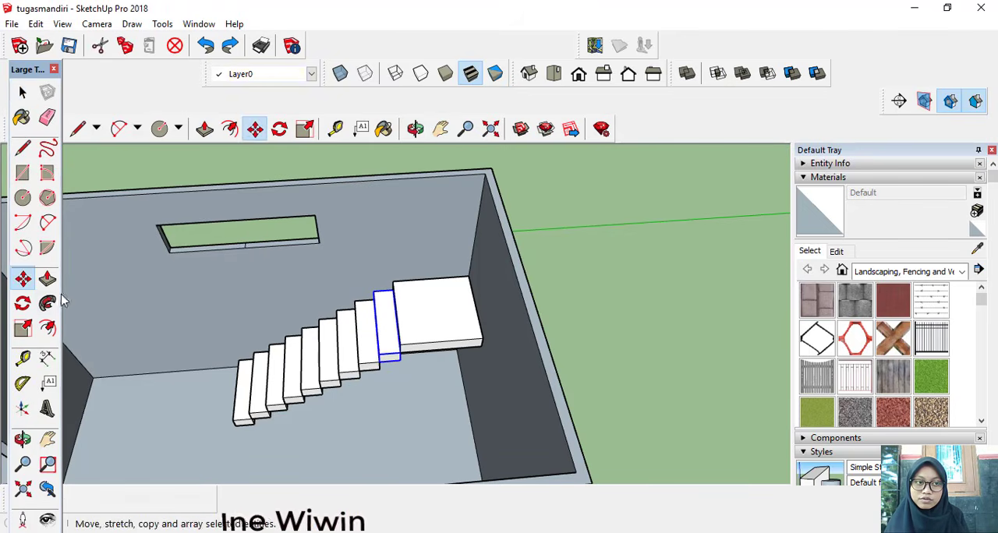
pyautogui.click(379, 362)
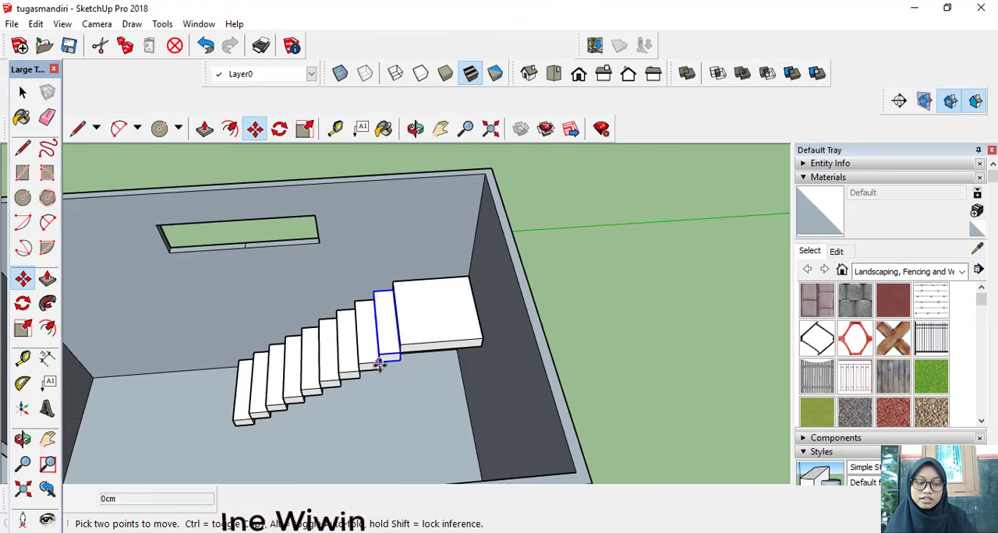
pyautogui.press('ctrl')
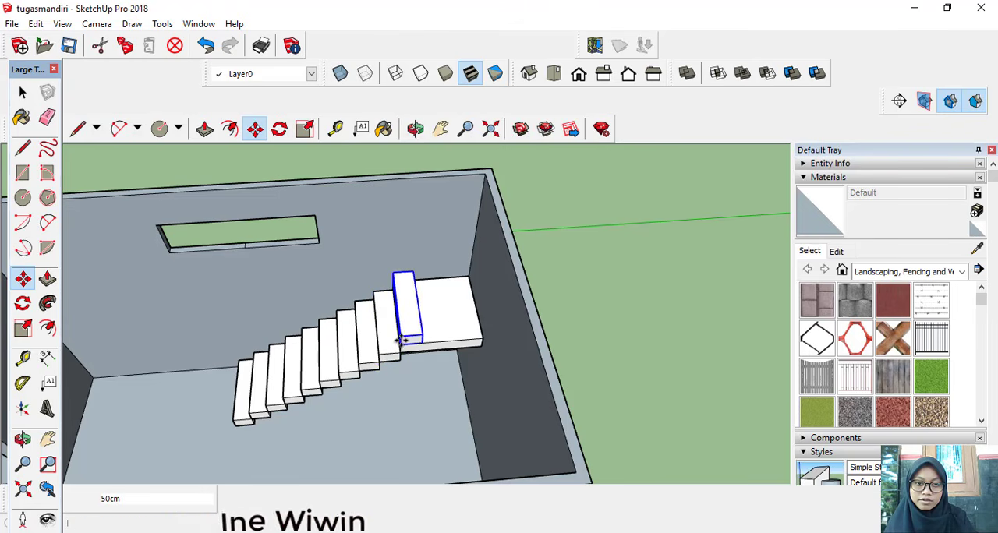
pyautogui.click(400, 343)
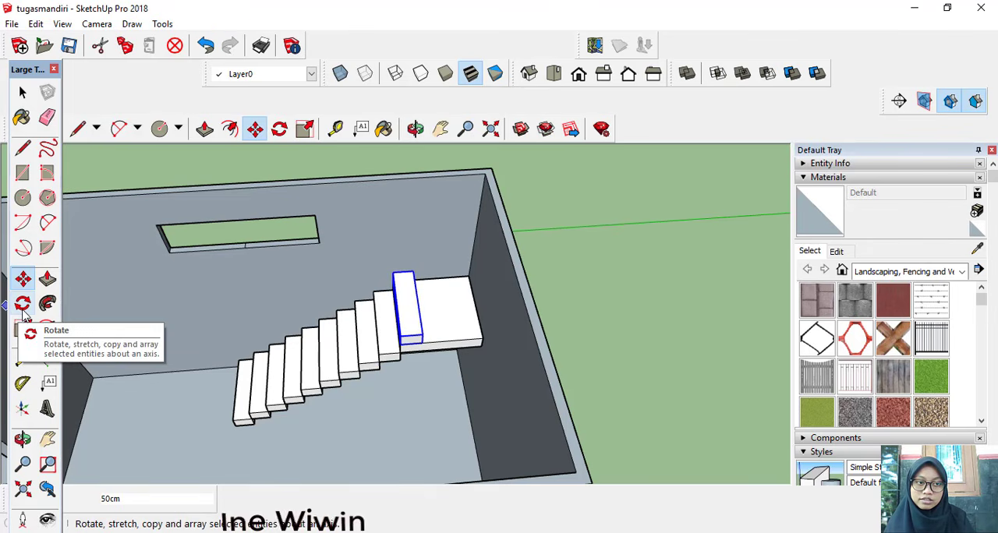
# Step: Rotate the copied step 90 degrees about the centre of its top face
pyautogui.click(23, 305)
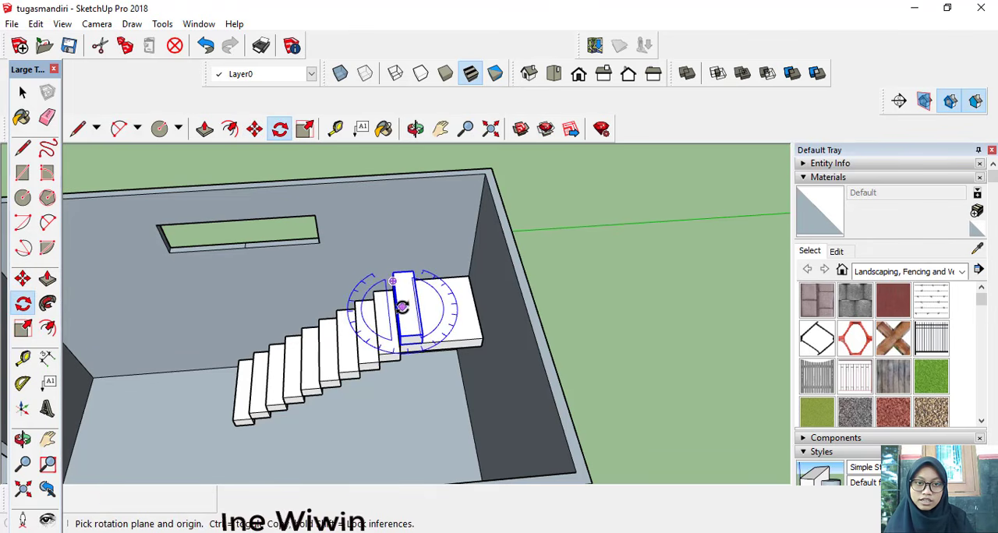
pyautogui.moveTo(401, 306); pyautogui.dragTo(418, 312)
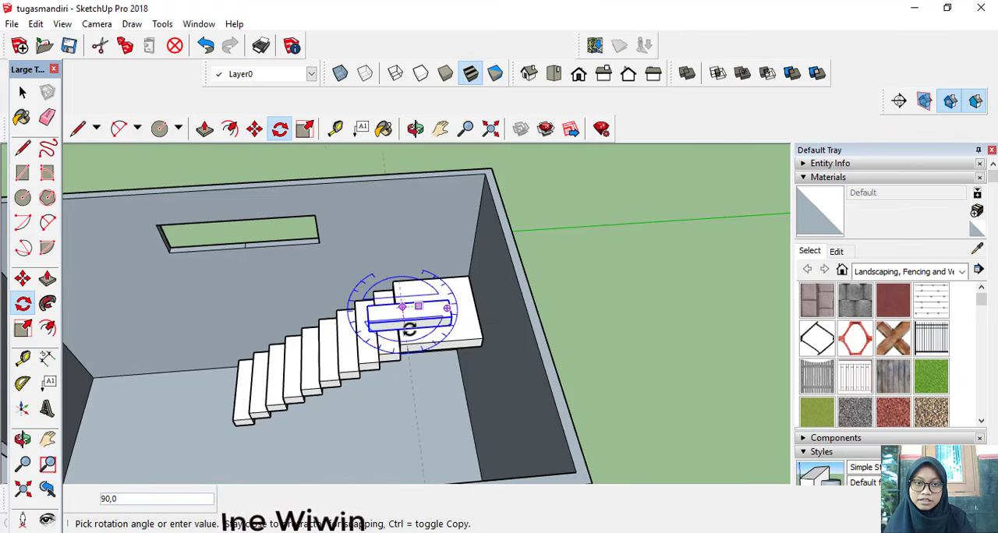
pyautogui.click(411, 330)
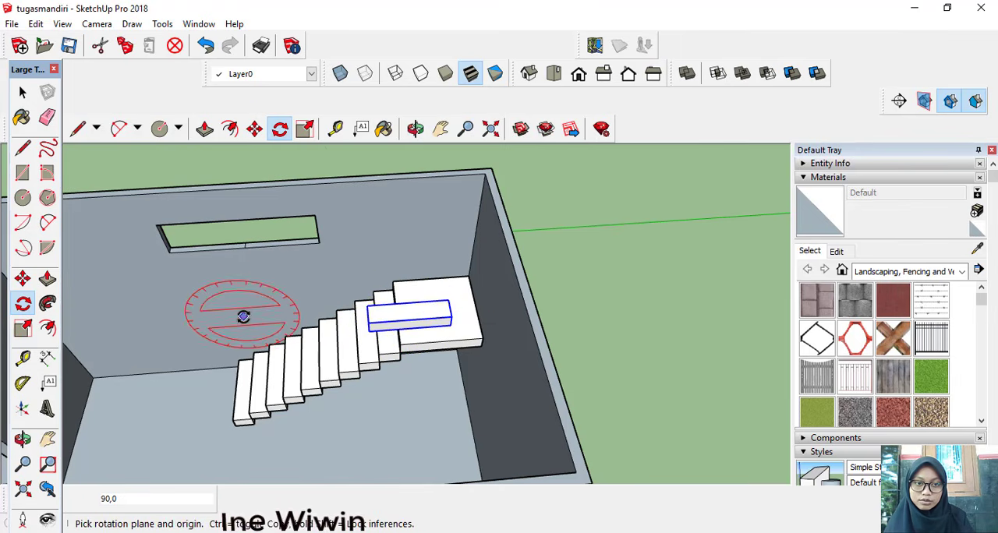
# Step: Move the rotated step by its rear bottom corner to the landing's front corner beside the lower flight
pyautogui.moveTo(241, 316); pyautogui.dragTo(318, 330, button='middle')
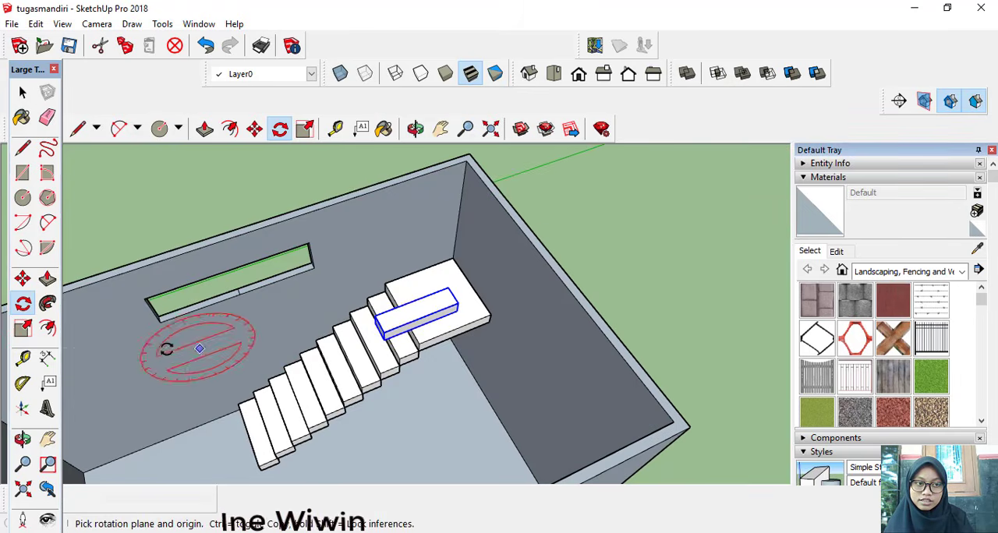
pyautogui.click(22, 278)
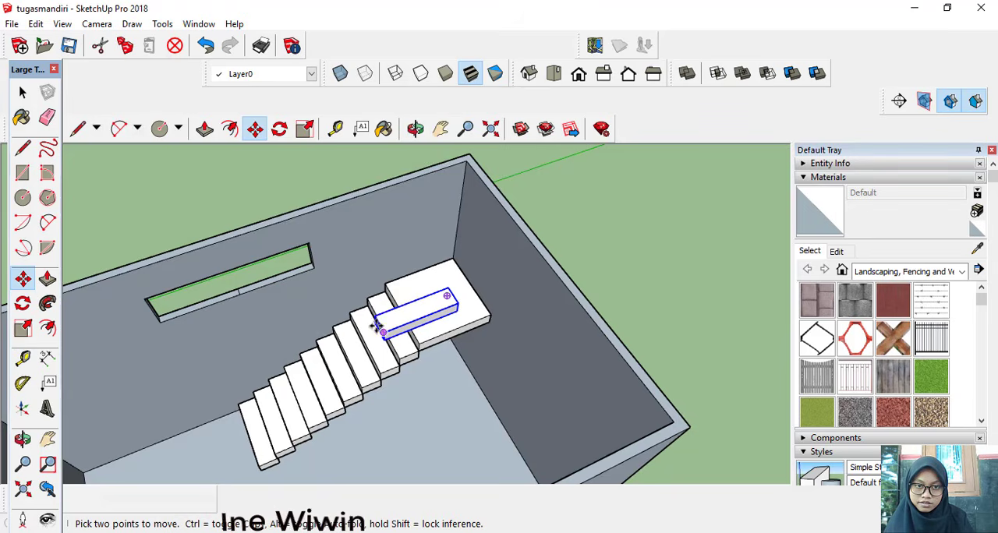
pyautogui.scroll(3, 371, 327)
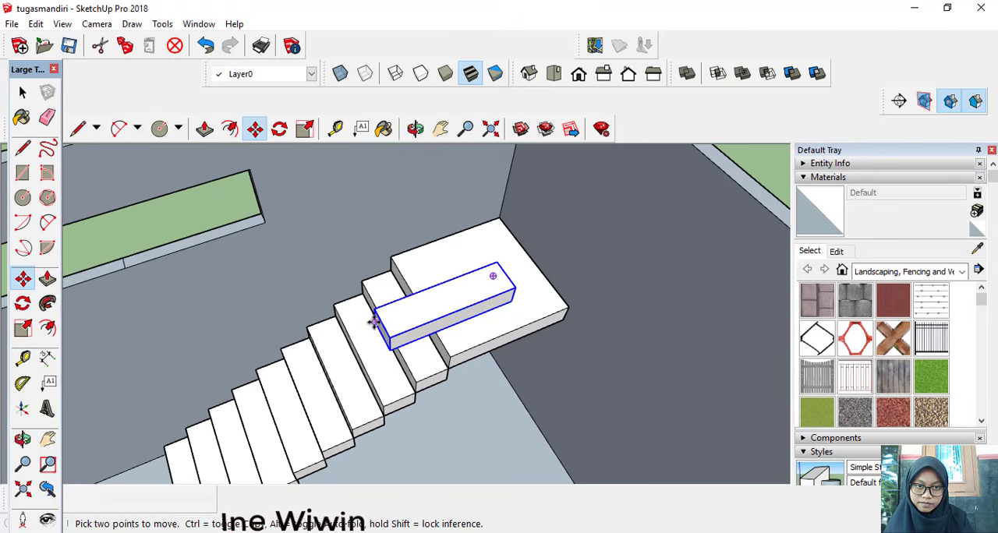
pyautogui.click(372, 325)
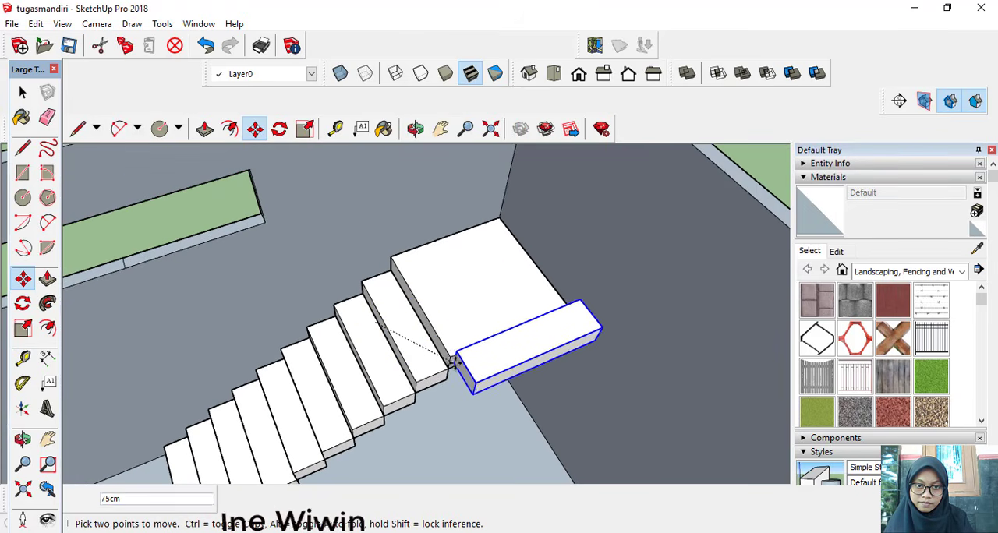
pyautogui.moveTo(448, 357); pyautogui.dragTo(374, 335, button='middle')
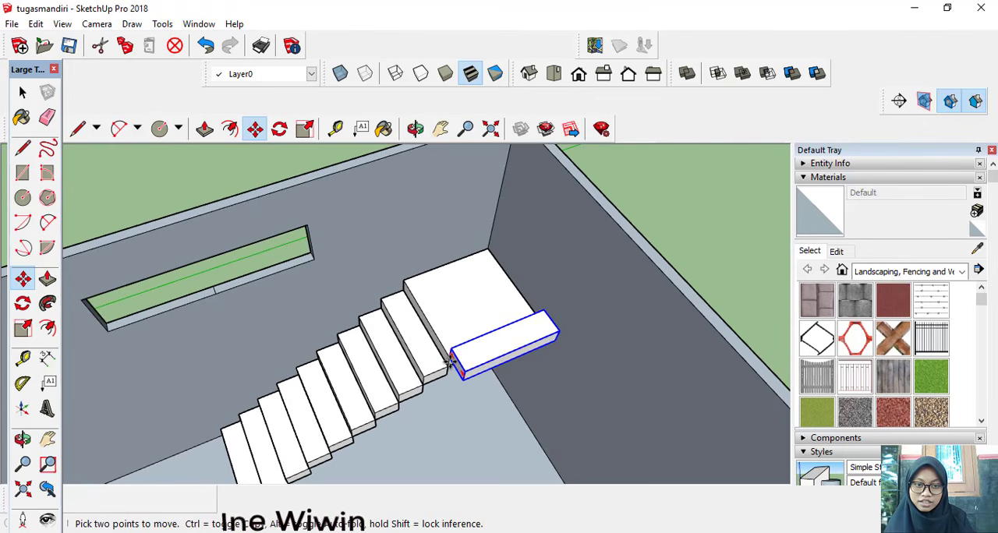
# Step: Copy the rotated step diagonally upward from its end corner and repeat the copy x8 as the second flight
pyautogui.press('ctrl')
pyautogui.click(450, 360)
pyautogui.click(462, 372)
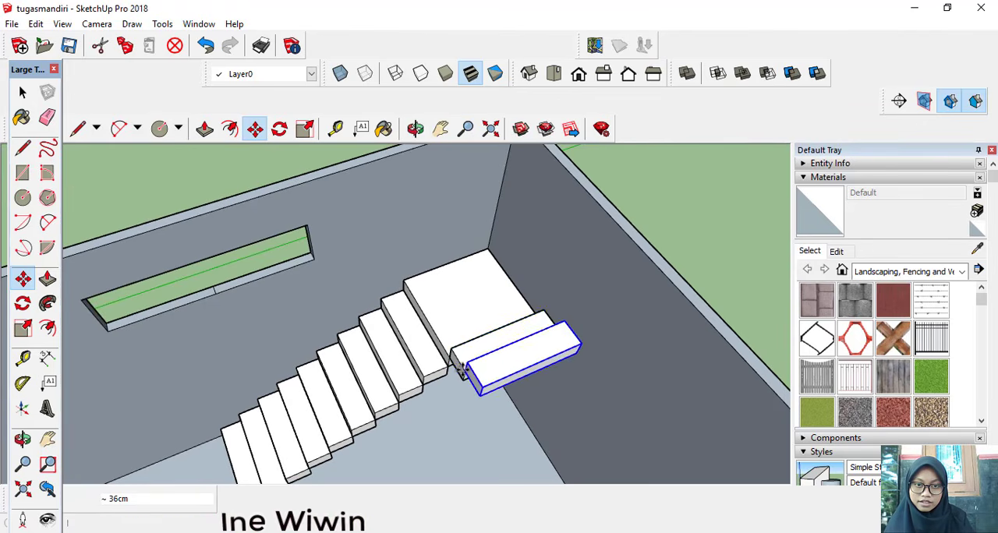
pyautogui.write('x8')
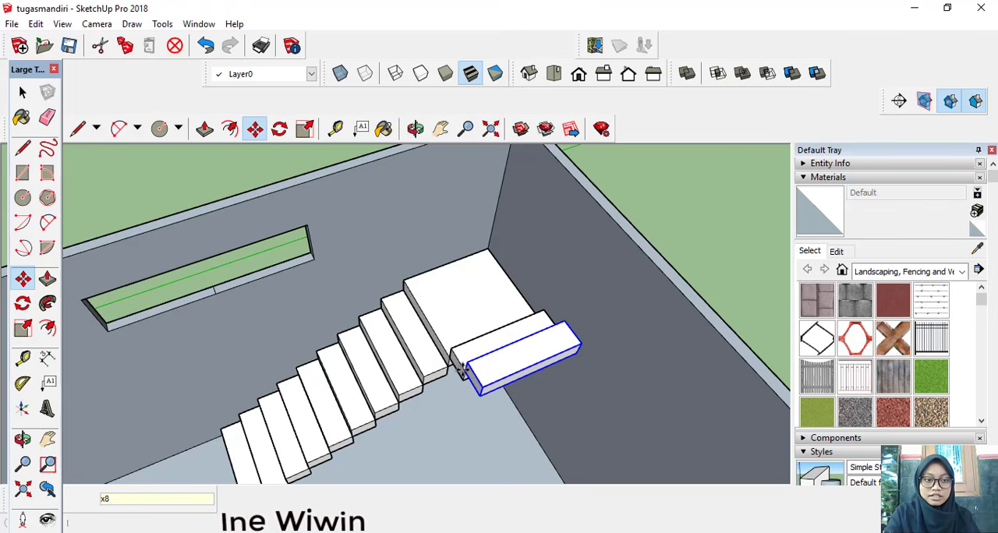
pyautogui.press('Return')
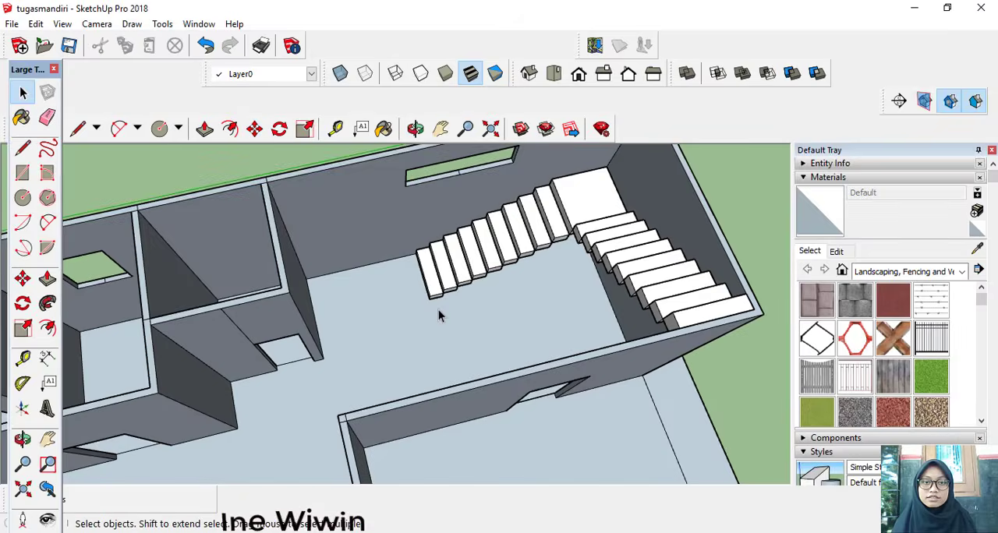
# Step: Draw a railing post line on the lowest step, 15 cm inward from its front edge midpoint and 100 cm straight up
pyautogui.moveTo(480, 306); pyautogui.dragTo(451, 328, button='middle')
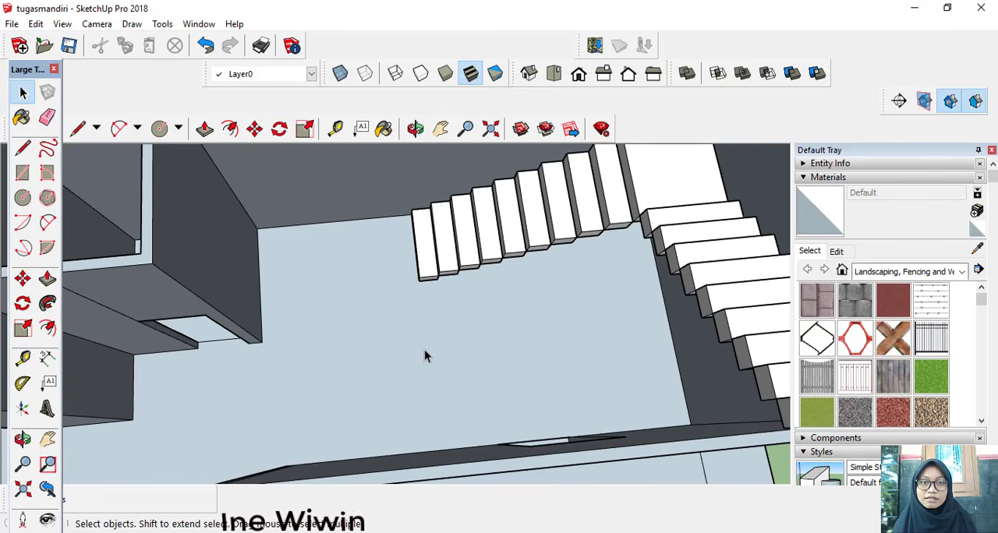
pyautogui.click(22, 147)
pyautogui.scroll(3, 405, 274)
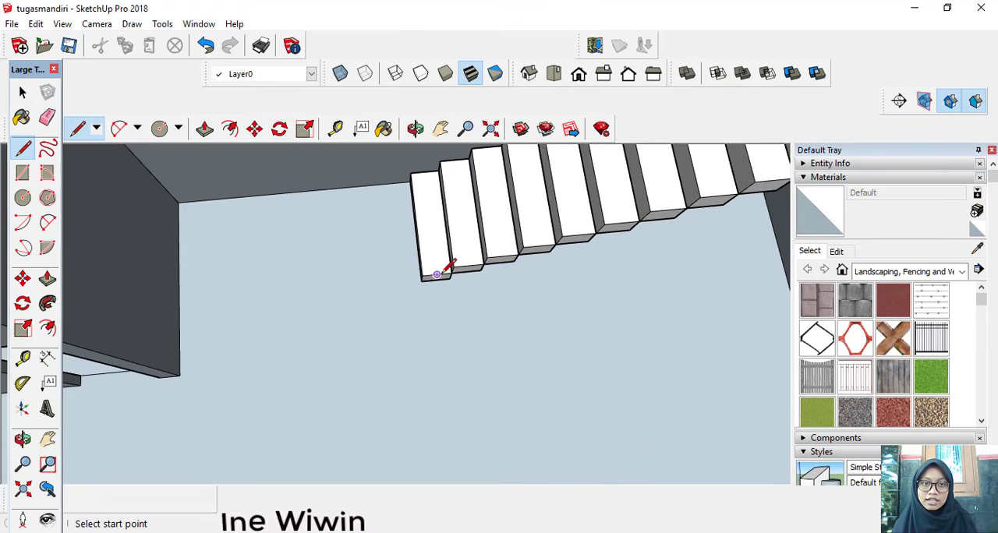
pyautogui.click(437, 275)
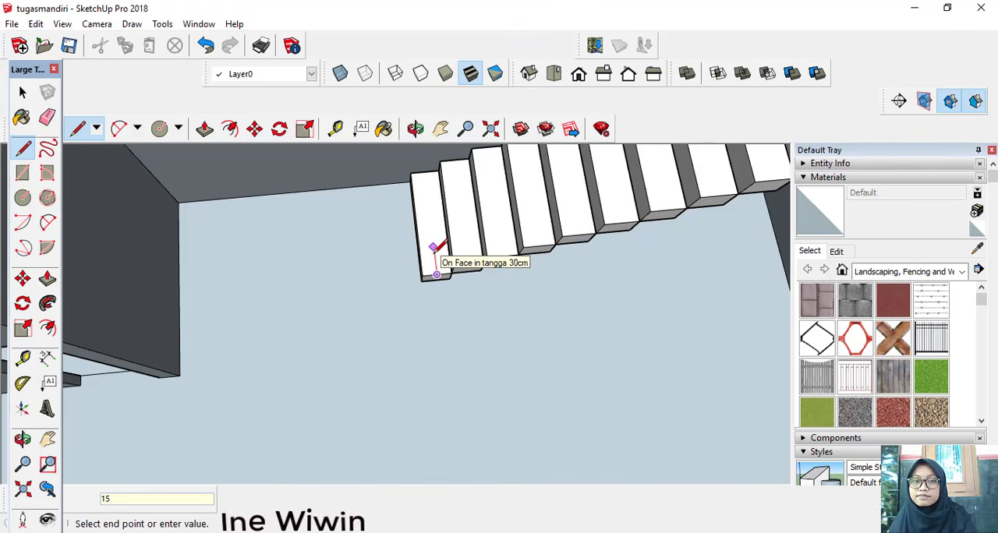
pyautogui.moveTo(446, 231); pyautogui.dragTo(417, 201, button='middle')
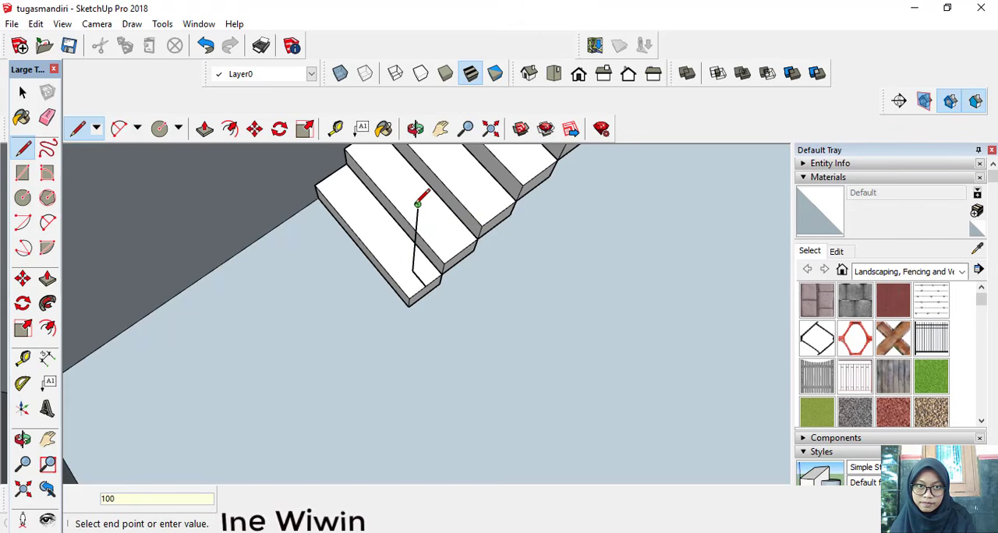
pyautogui.scroll(-3, 420, 208)
pyautogui.moveTo(423, 211); pyautogui.dragTo(354, 218, button='middle')
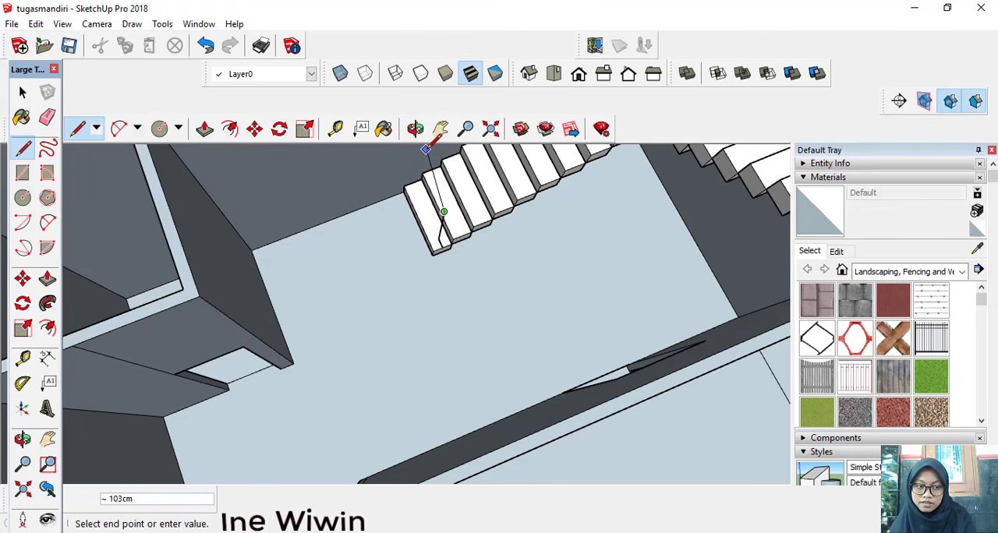
pyautogui.press('Escape')
# Step: Draw the lower flight's handrail line from the top of the lowest step's post to the top of the landing post
pyautogui.click(441, 129)
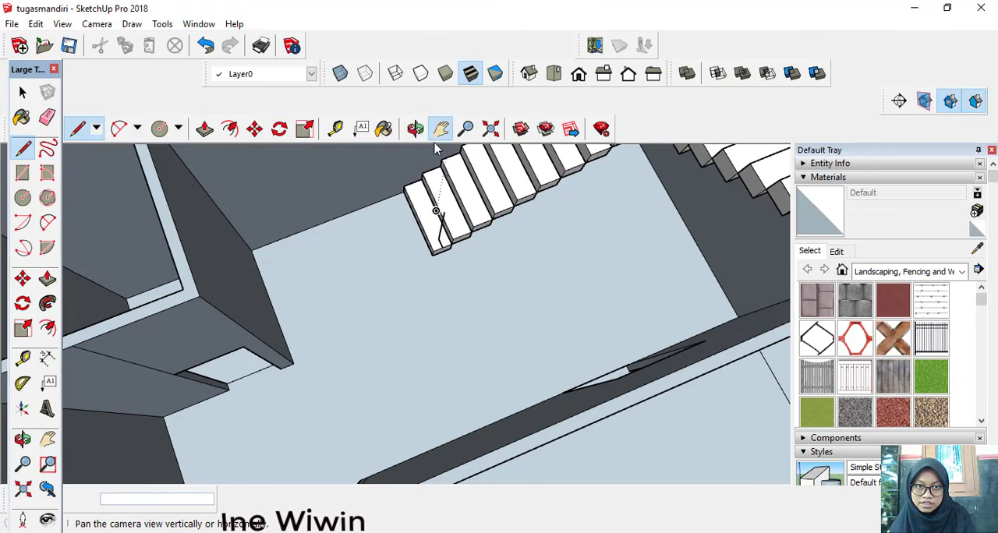
pyautogui.moveTo(429, 211); pyautogui.dragTo(212, 328)
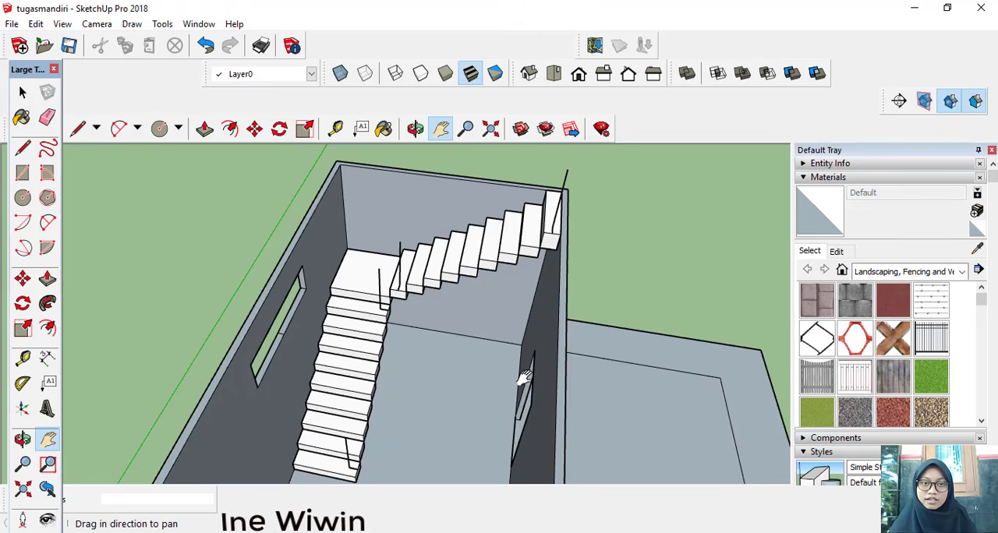
pyautogui.moveTo(428, 372); pyautogui.dragTo(397, 356, button='middle')
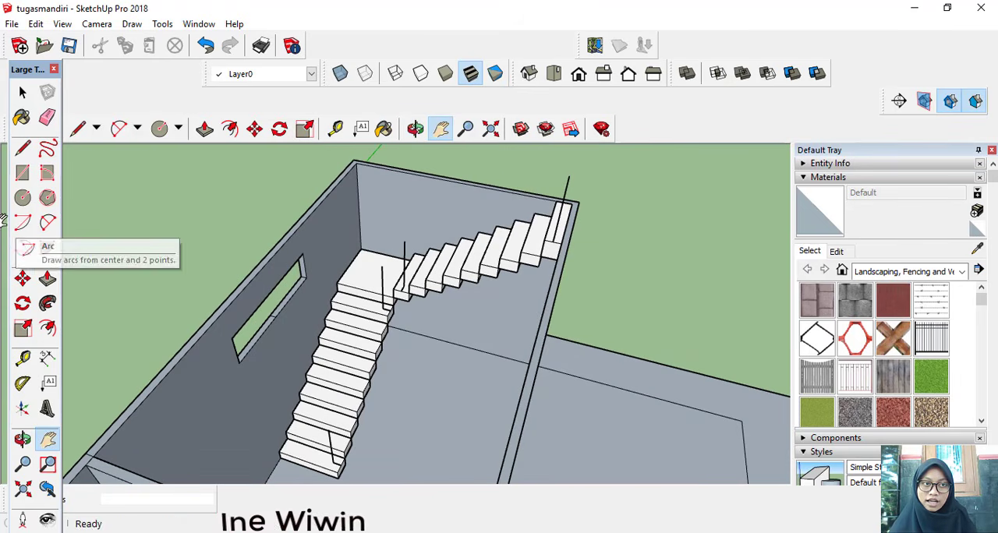
pyautogui.click(22, 147)
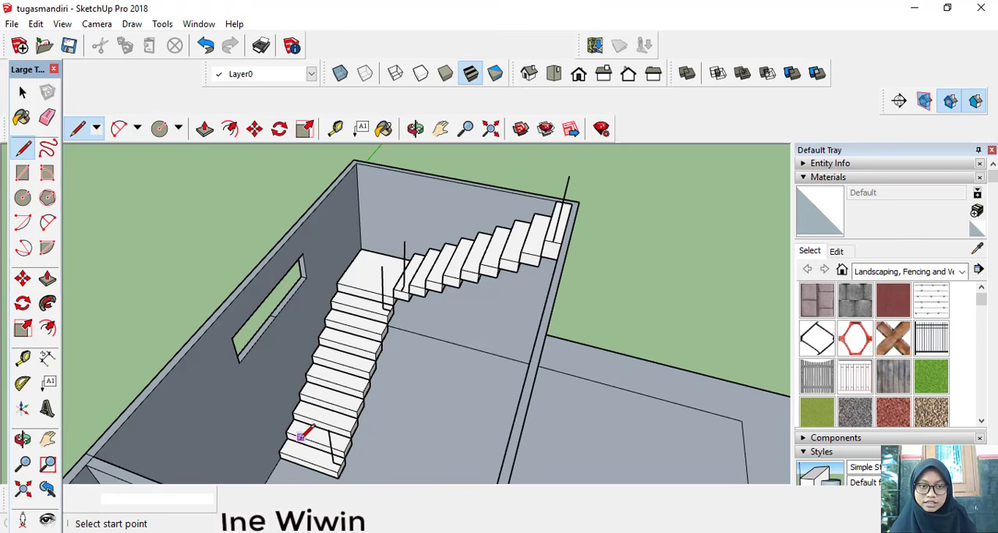
pyautogui.scroll(4, 301, 435)
pyautogui.click(329, 428)
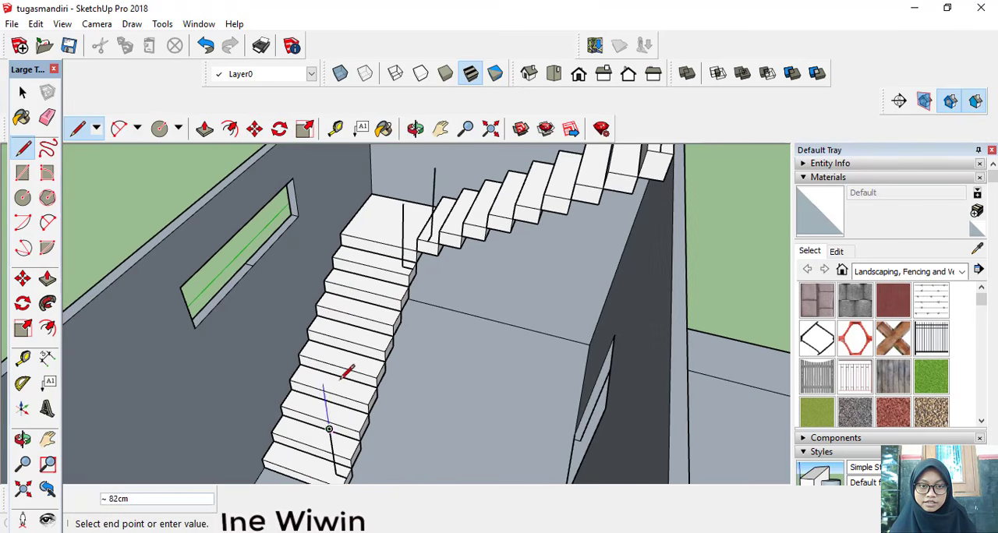
pyautogui.click(403, 203)
pyautogui.scroll(-3, 403, 203)
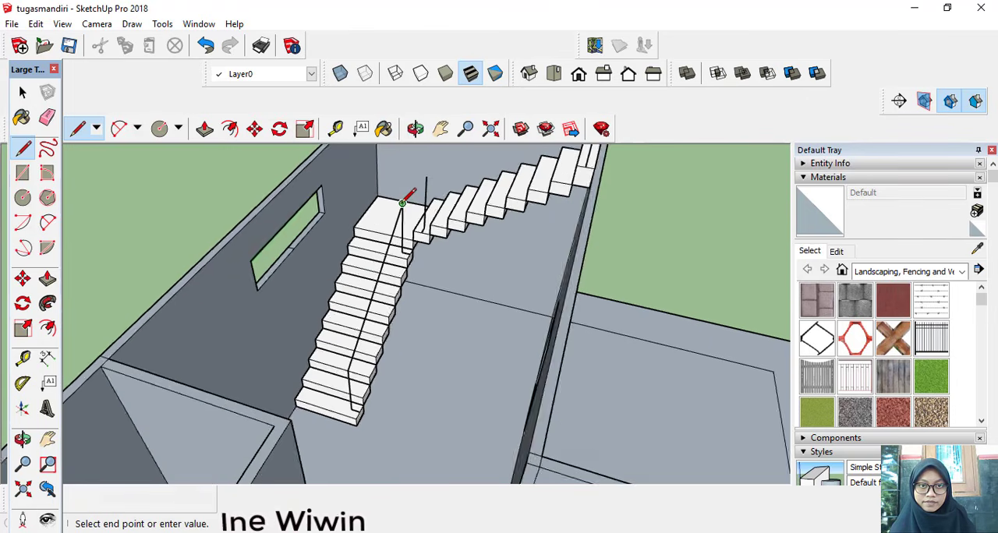
pyautogui.scroll(-2, 403, 203)
pyautogui.press('Escape')
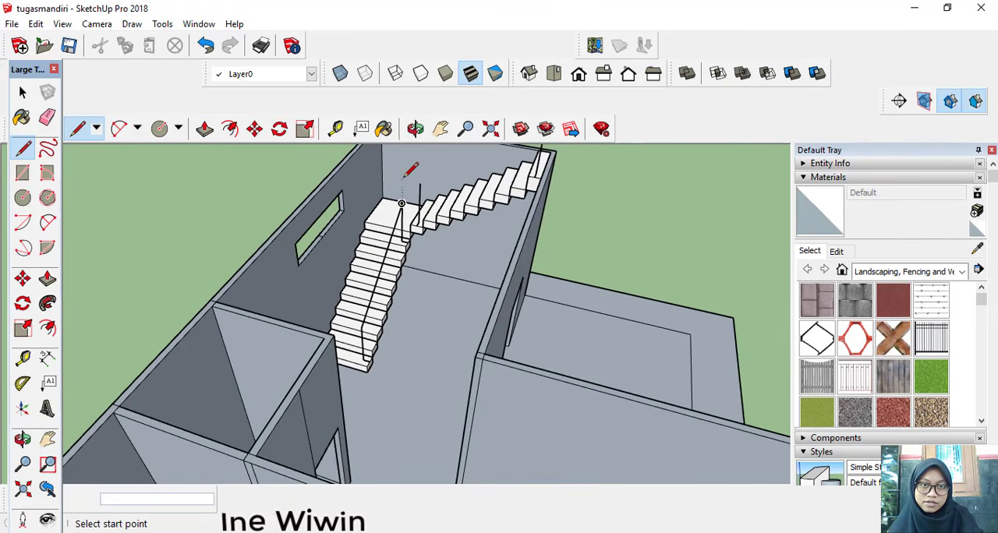
# Step: Draw the second flight's handrail line from the top of its first post to the top of its uppermost post
pyautogui.click(441, 128)
pyautogui.moveTo(429, 158); pyautogui.dragTo(401, 193)
pyautogui.press('l')
pyautogui.click(390, 223)
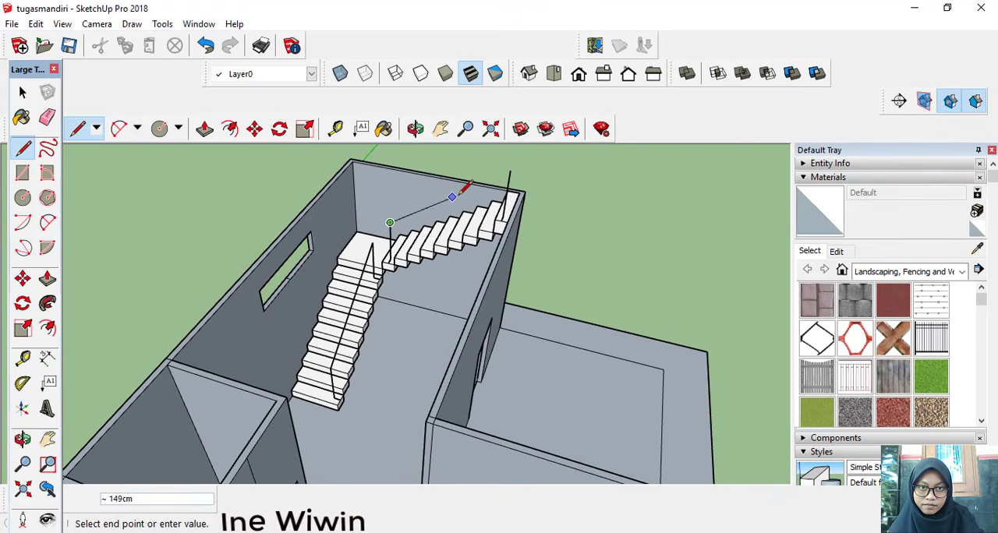
pyautogui.click(509, 170)
pyautogui.press('Escape')
# Step: Extend the lower end of the lower flight's handrail with a 20 cm line outward and a 15 cm line straight down
pyautogui.moveTo(360, 257); pyautogui.dragTo(252, 258, button='middle')
pyautogui.scroll(5, 311, 296)
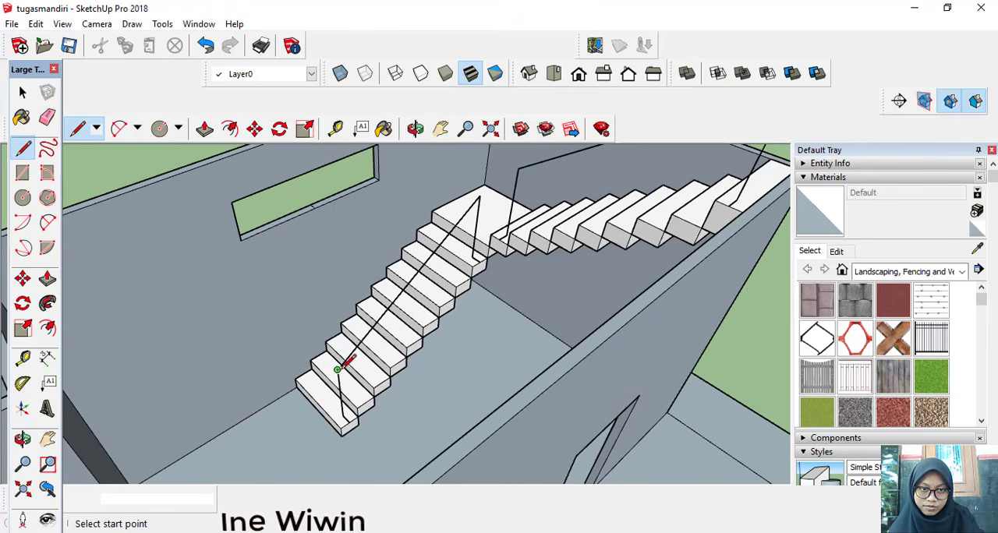
pyautogui.click(337, 370)
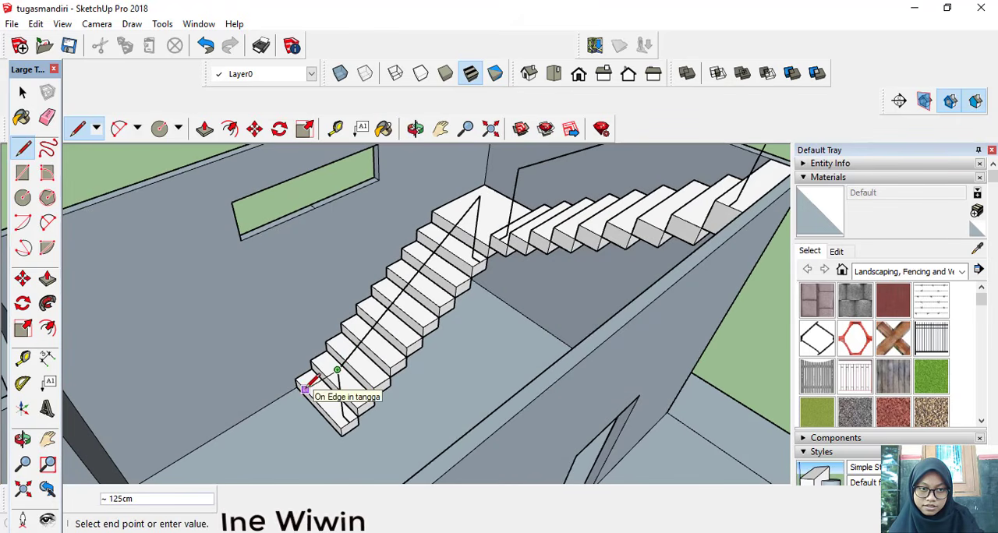
pyautogui.moveTo(304, 378); pyautogui.dragTo(262, 364, button='middle')
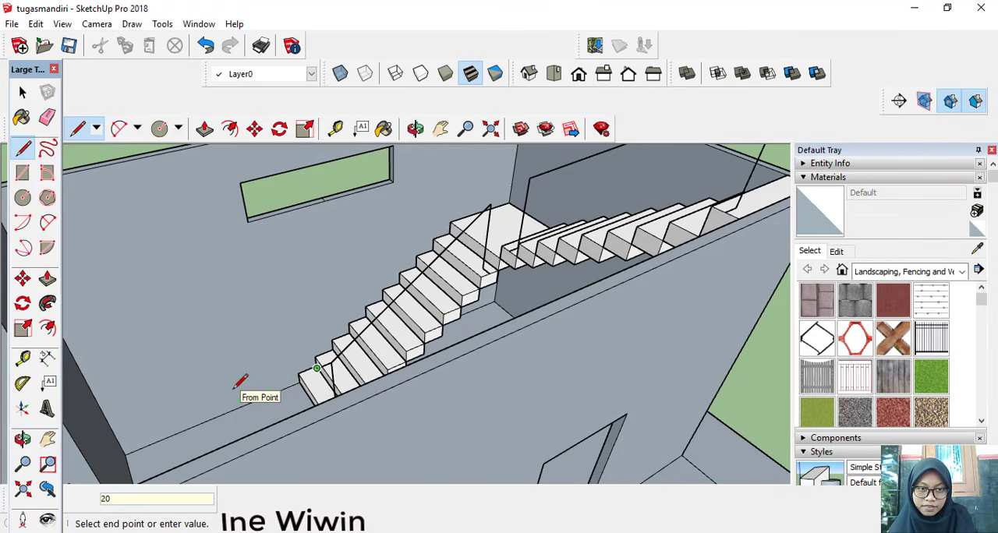
pyautogui.moveTo(333, 381); pyautogui.dragTo(312, 367, button='middle')
pyautogui.scroll(5, 312, 367)
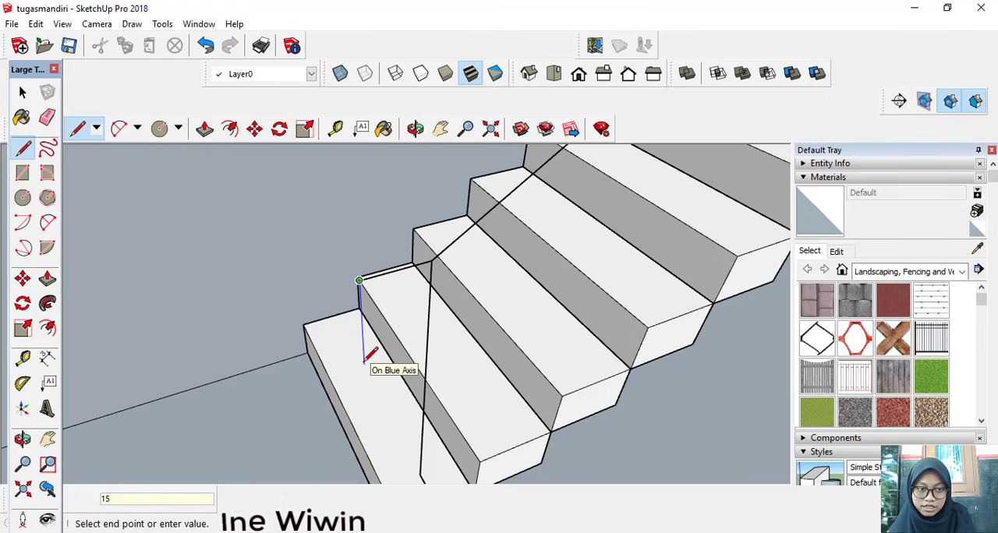
pyautogui.press('Return')
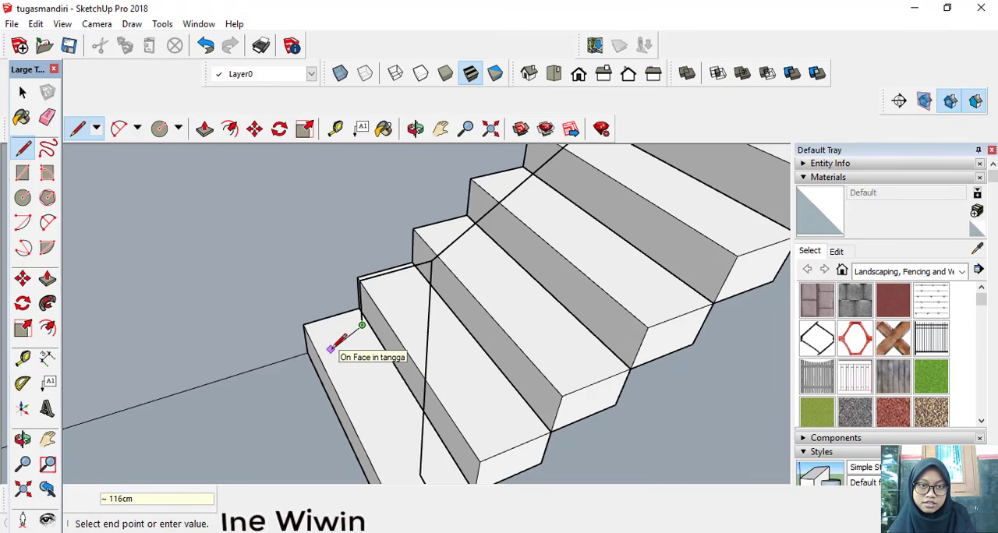
pyautogui.press('Escape')
pyautogui.scroll(-2, 371, 314)
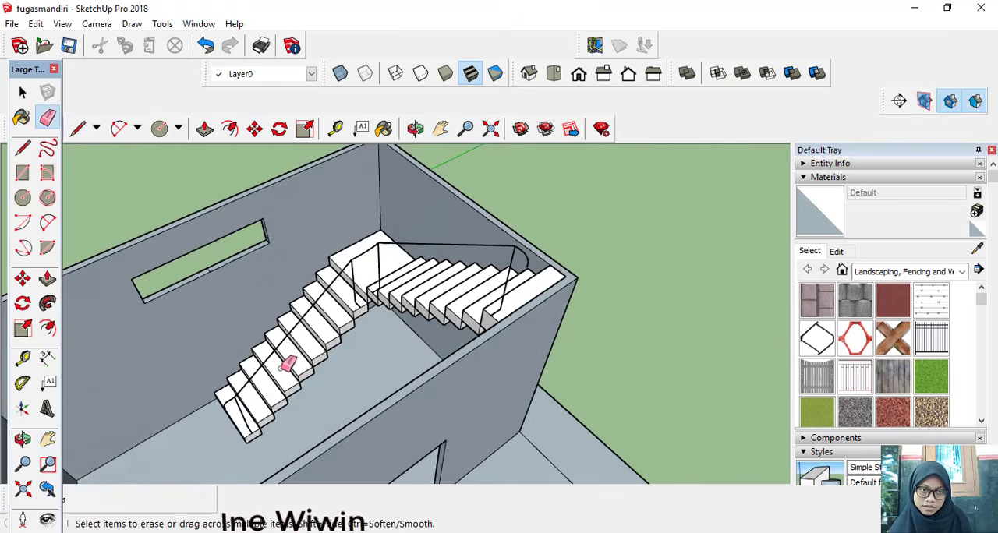
# Step: Copy the lower flight's handrail line 20 cm straight down along the lowest step's post
pyautogui.scroll(5, 288, 361)
pyautogui.moveTo(288, 362); pyautogui.dragTo(185, 351, button='middle')
pyautogui.scroll(5, 185, 351)
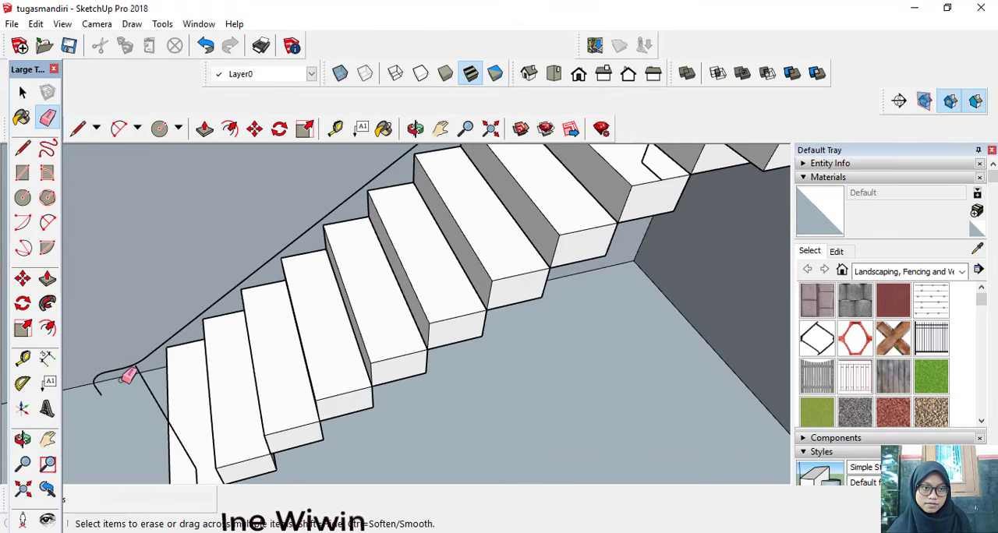
pyautogui.scroll(-8, 133, 375)
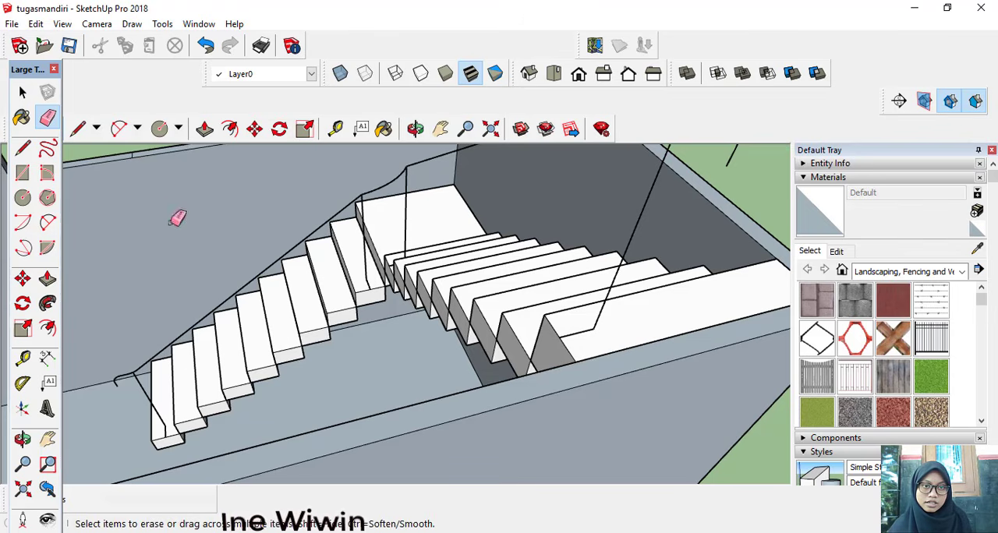
pyautogui.press('space')
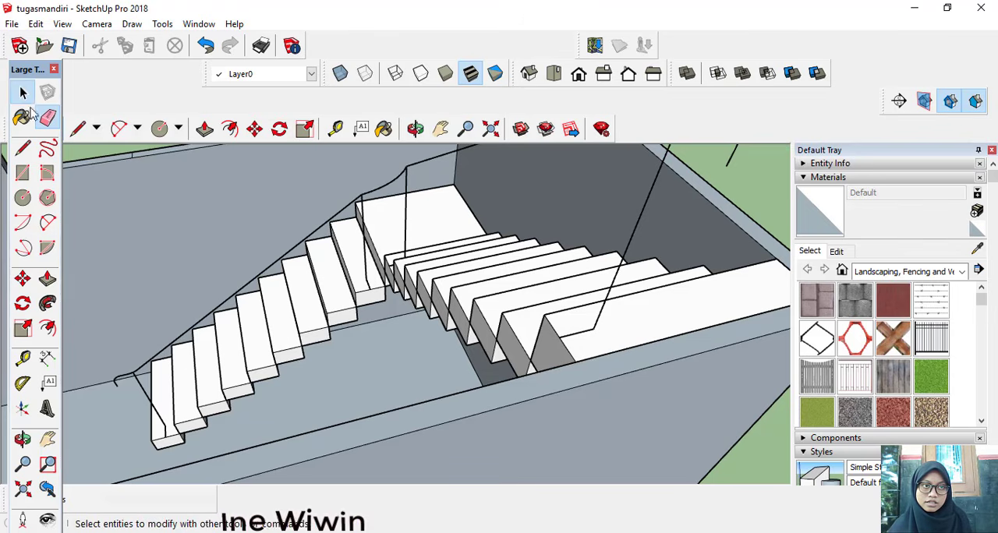
pyautogui.click(277, 268)
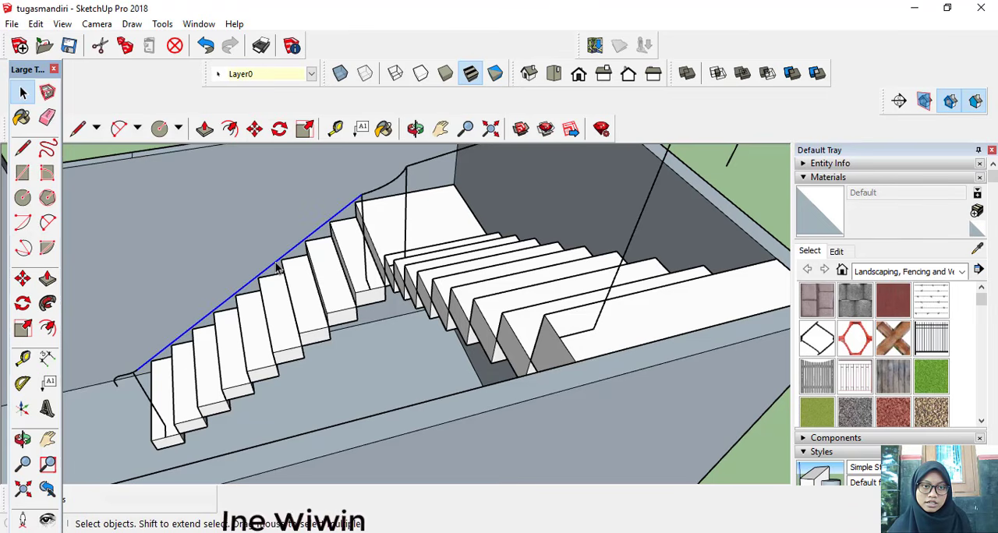
pyautogui.click(22, 278)
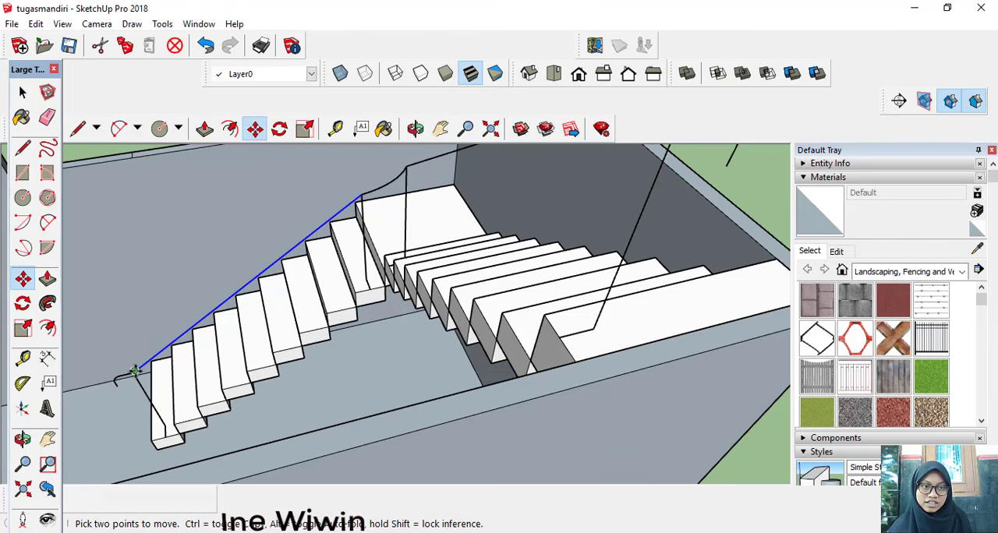
pyautogui.click(135, 371)
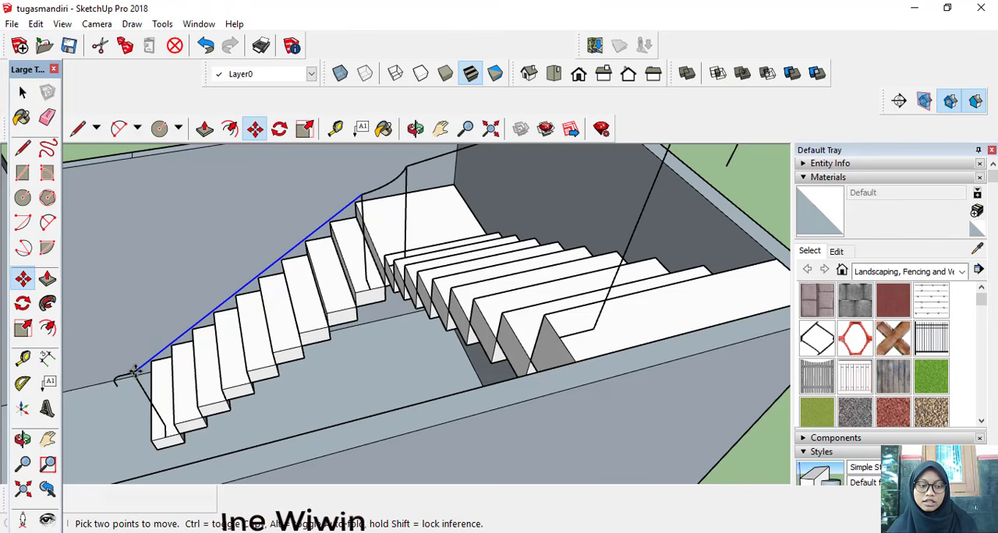
pyautogui.press('ctrl')
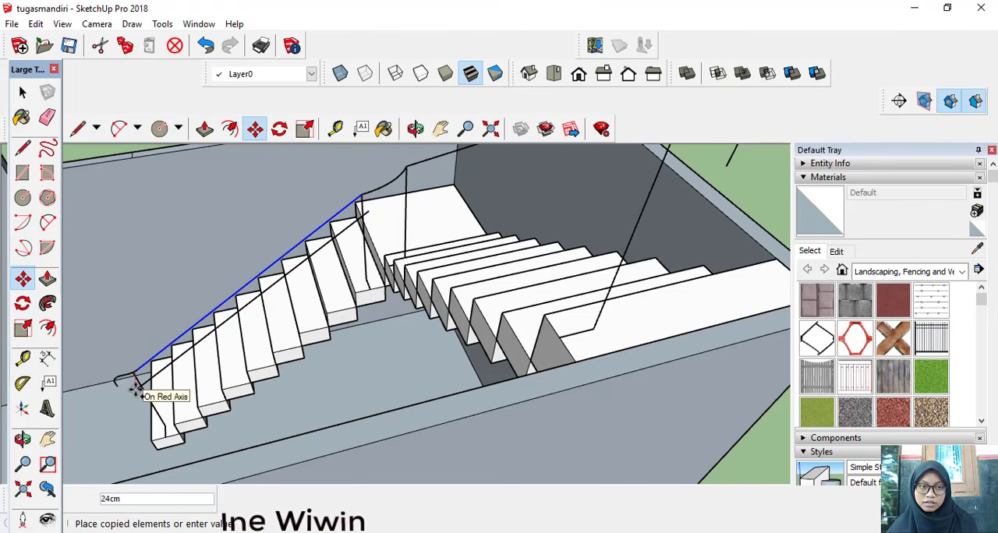
pyautogui.write('20')
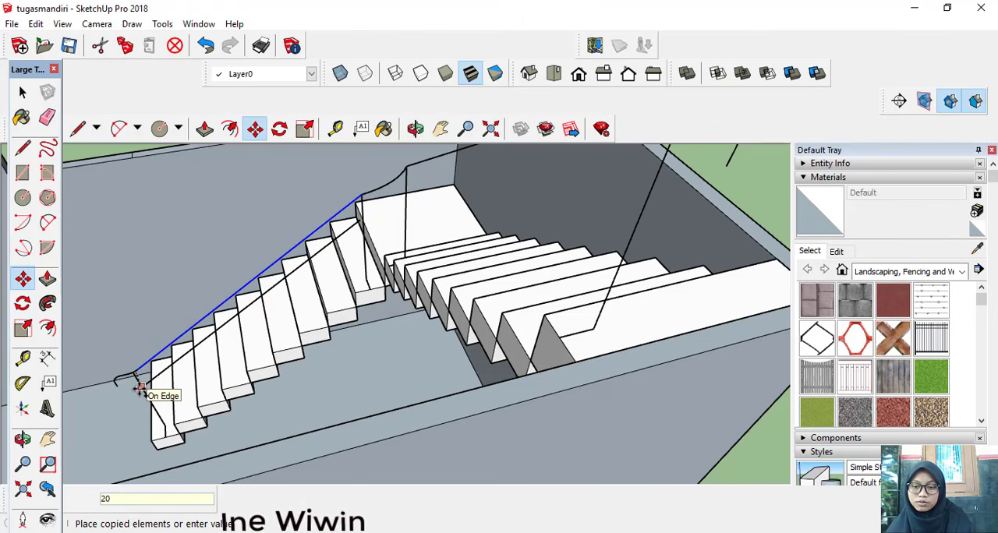
pyautogui.press('Return')
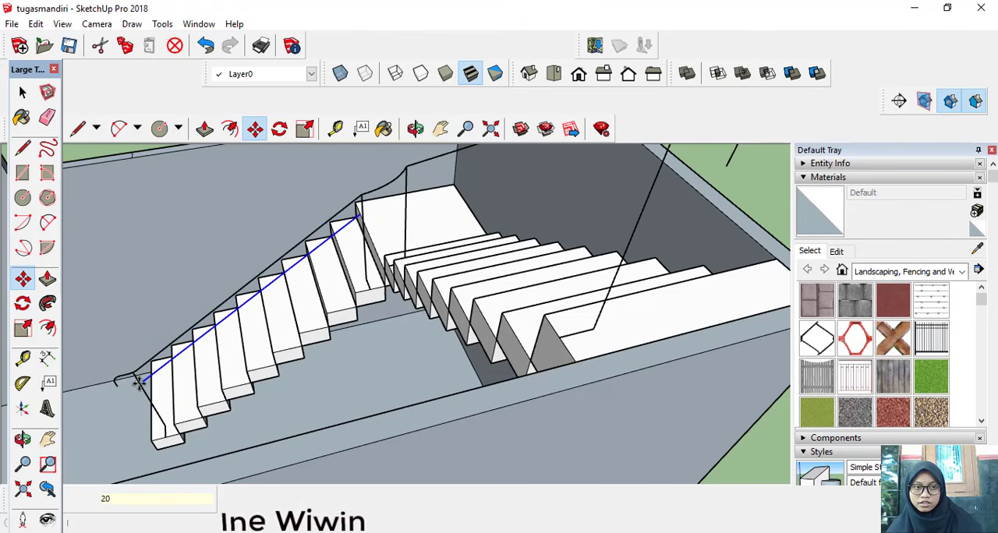
# Step: Copy the lower flight's middle rail line 55 cm straight down to form the lowest rail
pyautogui.scroll(3, 141, 382)
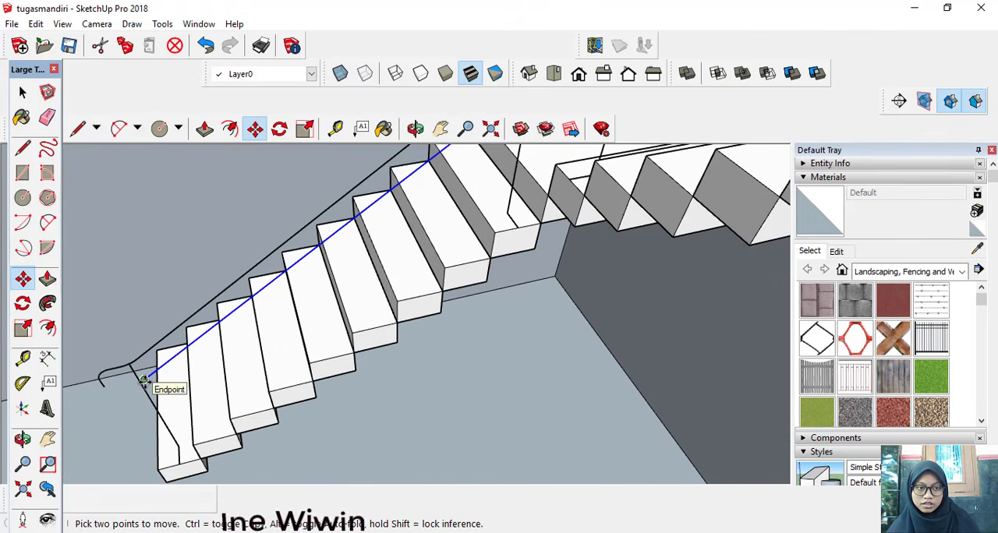
pyautogui.keyDown('ctrl'); pyautogui.click(143, 380); pyautogui.keyUp('ctrl')
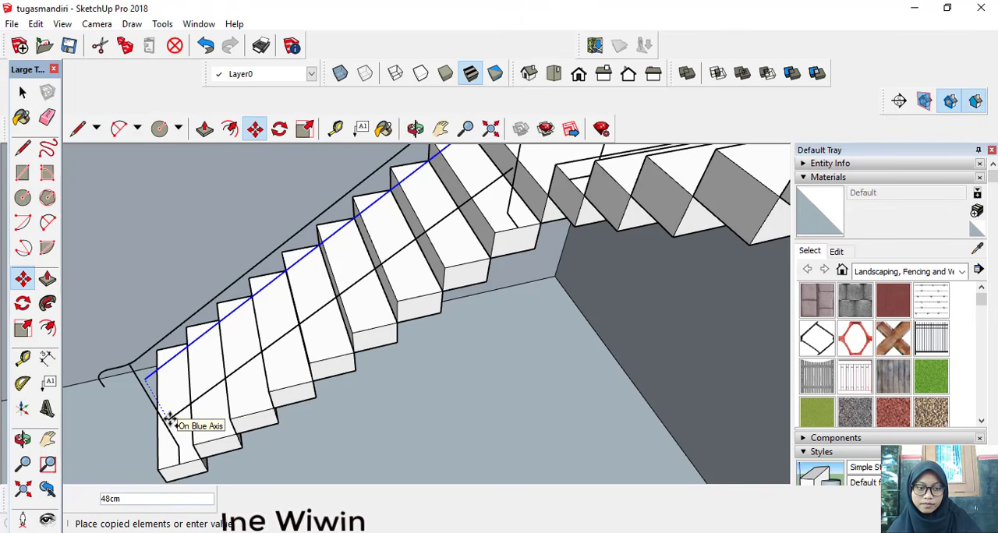
pyautogui.press('Return')
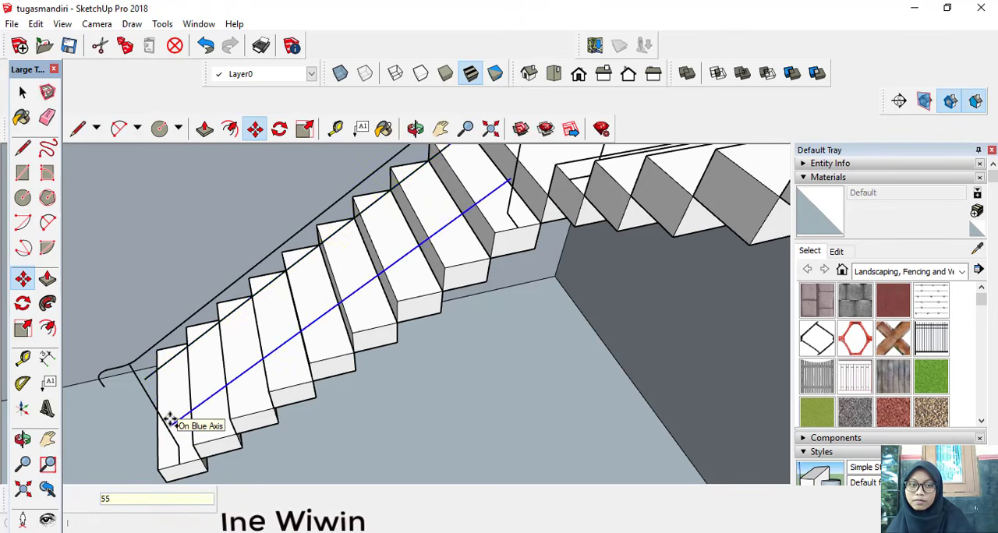
pyautogui.scroll(-5, 170, 419)
pyautogui.moveTo(170, 420); pyautogui.dragTo(257, 409, button='middle')
pyautogui.click(22, 278)
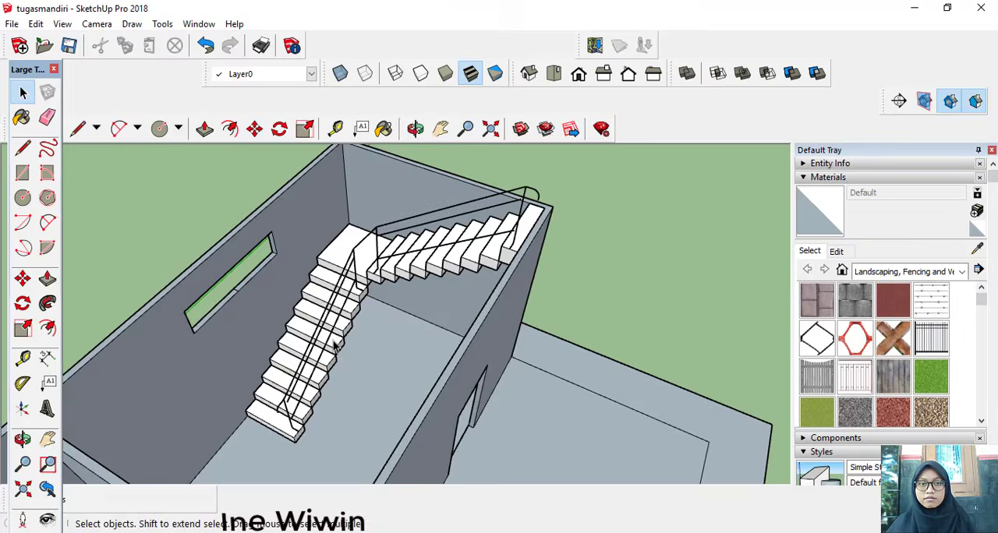
# Step: Erase the part of the lowest step's post line that extends below the lowest rail
pyautogui.moveTo(335, 347)
pyautogui.mouseDown(button='middle')
pyautogui.moveTo(319, 338)
pyautogui.moveTo(322, 325)
pyautogui.moveTo(397, 333)
pyautogui.moveTo(187, 401)
pyautogui.moveTo(183, 388)
pyautogui.moveTo(179, 441)
pyautogui.moveTo(127, 423)
pyautogui.mouseUp(button='middle')
pyautogui.scroll(3, 318, 338)
pyautogui.scroll(1, 168, 409)
pyautogui.scroll(-1, 172, 456)
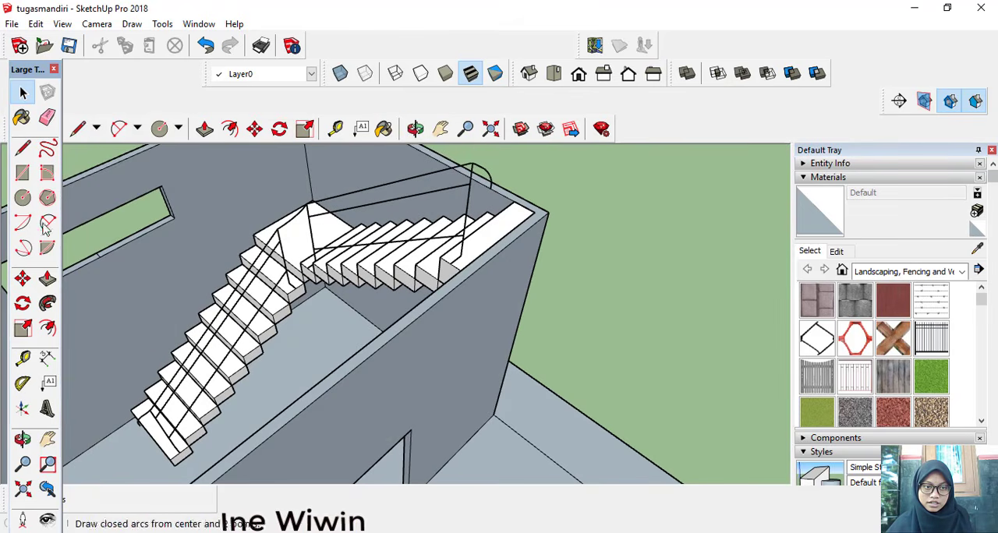
pyautogui.click(45, 117)
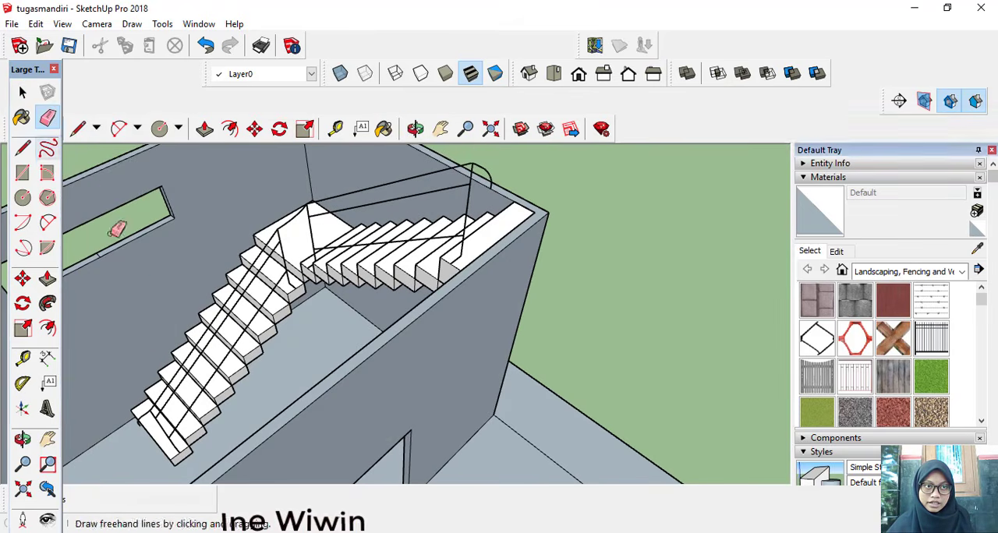
pyautogui.moveTo(200, 430); pyautogui.dragTo(178, 443, button='middle')
pyautogui.scroll(2, 178, 443)
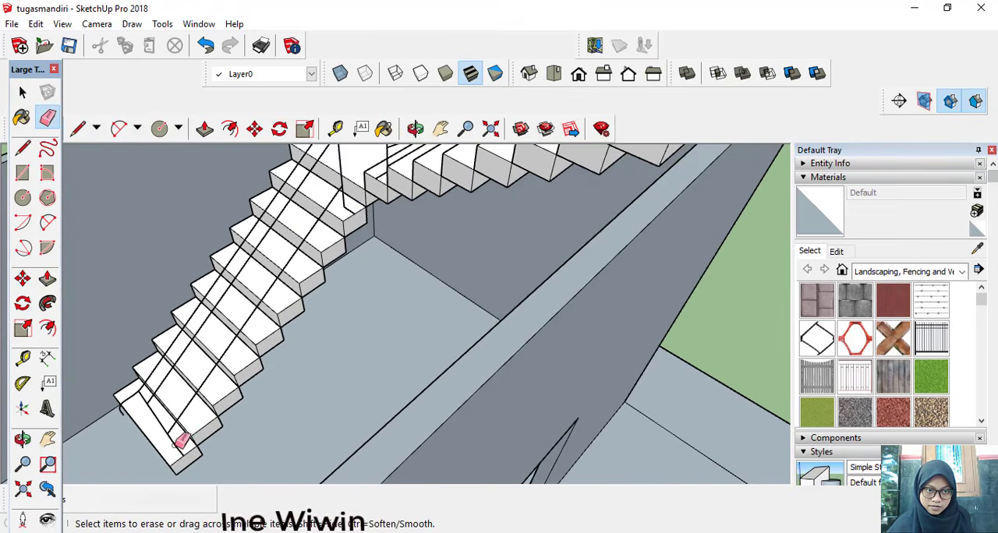
pyautogui.scroll(-2, 256, 389)
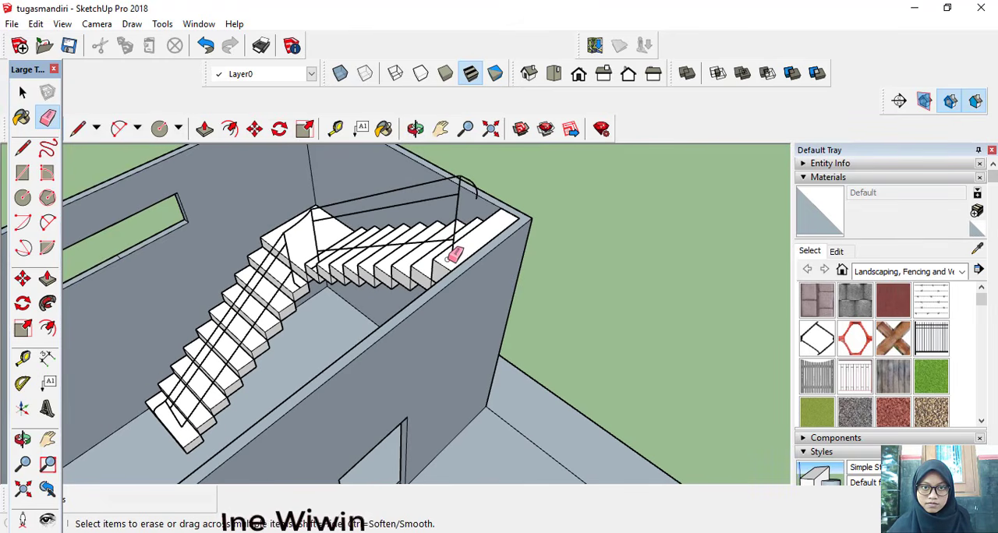
# Step: Draw a circle with a 3 cm radius centred on the curved lower end of the lower flight's handrail
pyautogui.scroll(-2, 446, 262)
pyautogui.moveTo(442, 262); pyautogui.dragTo(382, 300, button='middle')
pyautogui.scroll(3, 235, 308)
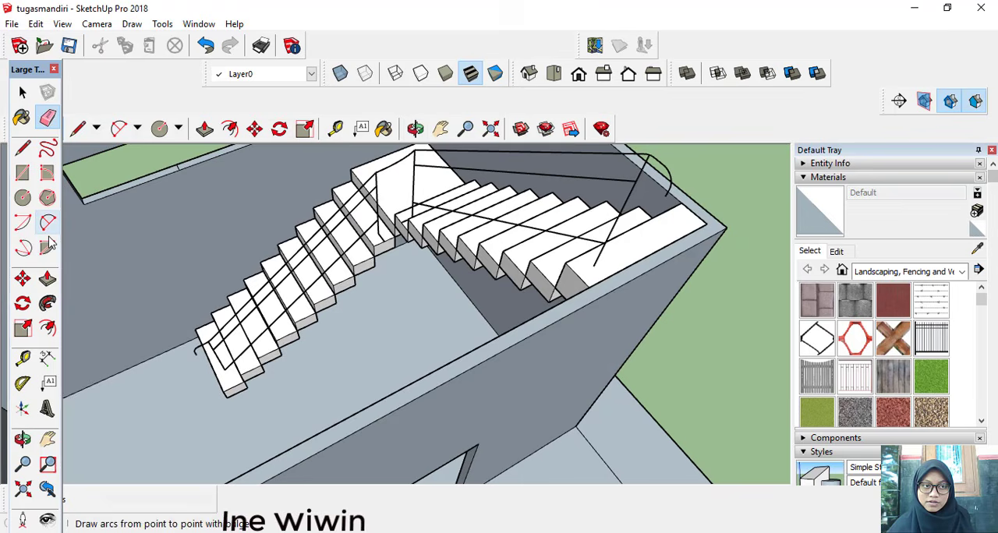
pyautogui.click(22, 199)
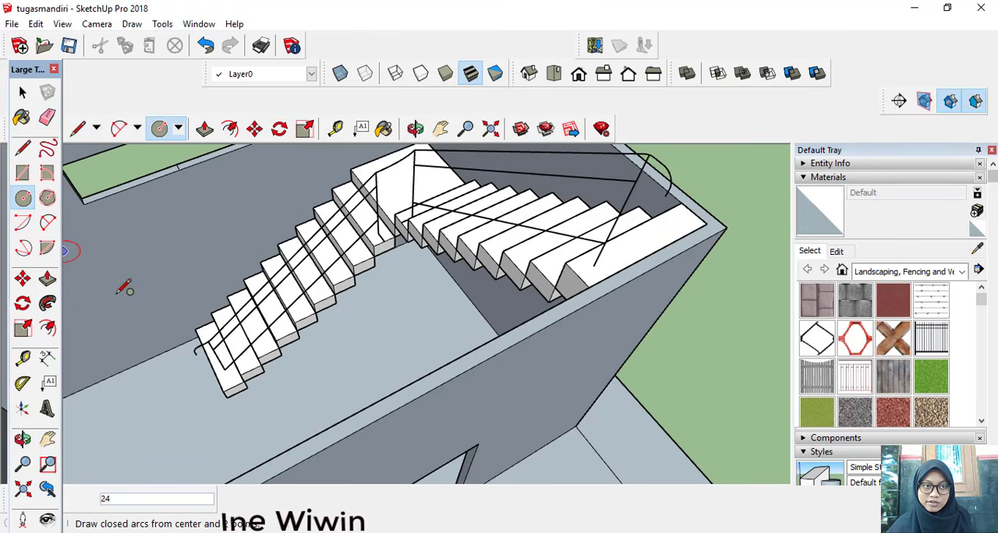
pyautogui.scroll(2, 198, 360)
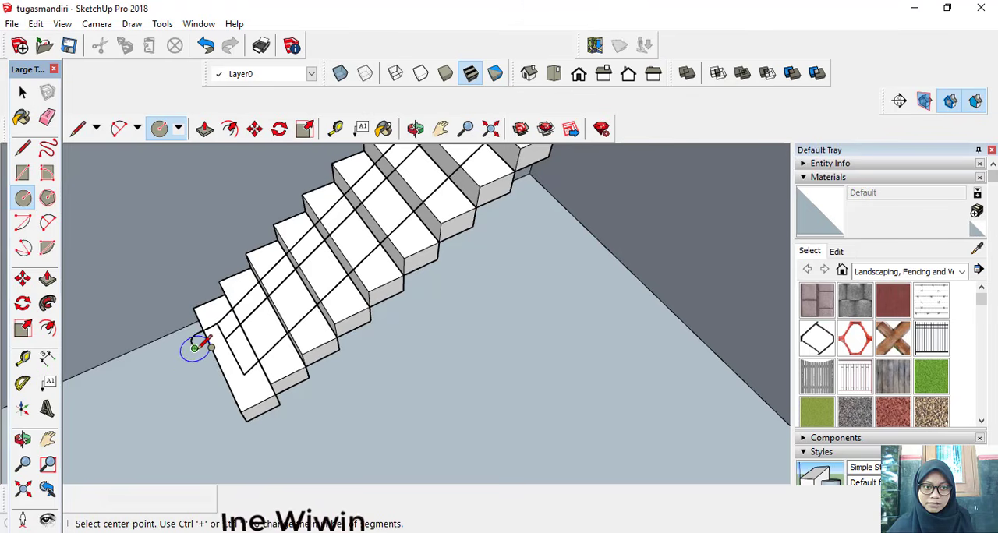
pyautogui.click(194, 348)
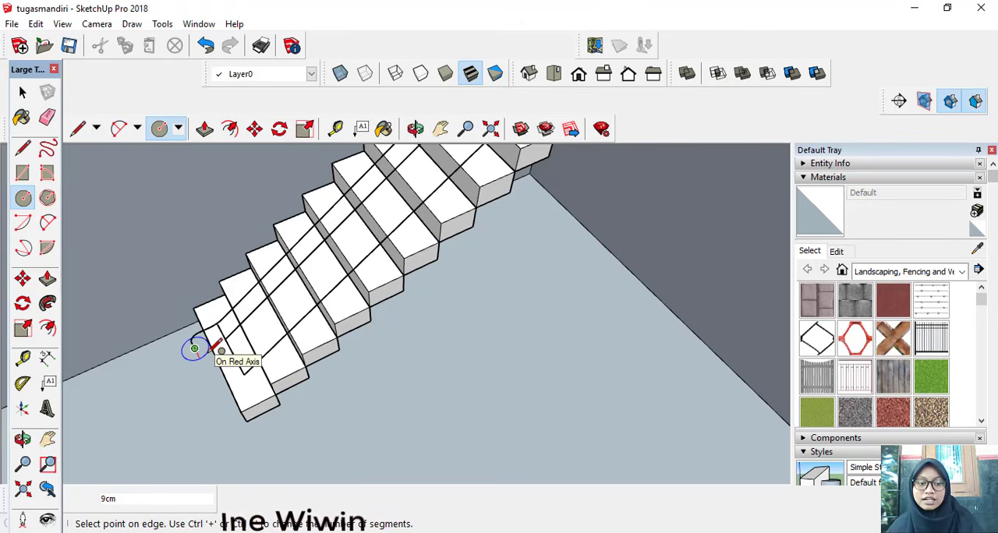
pyautogui.write('3')
pyautogui.press('Return')
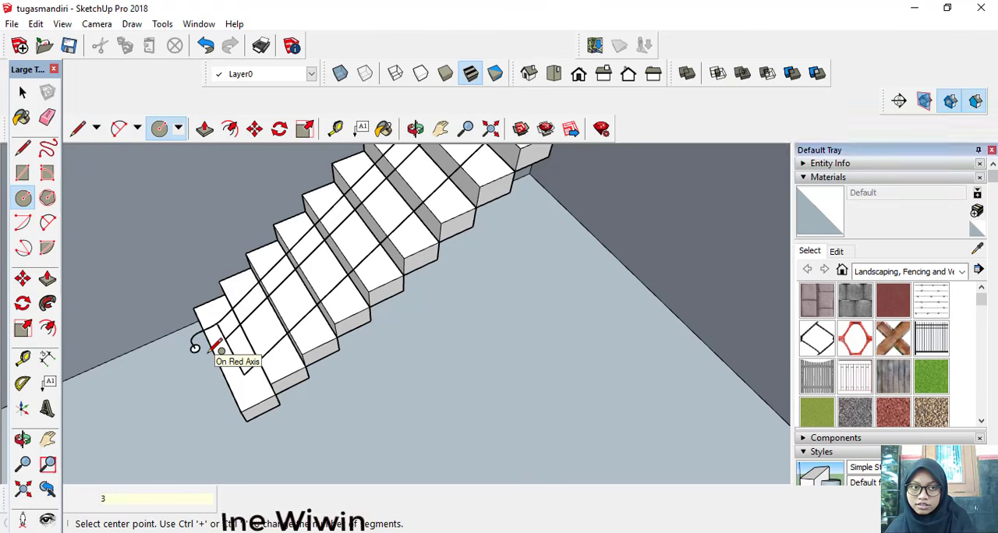
# Step: Erase the remaining post line segments between the handrail, the middle rail and the lowest rail at the lowest step
pyautogui.scroll(2, 233, 354)
pyautogui.scroll(2, 235, 346)
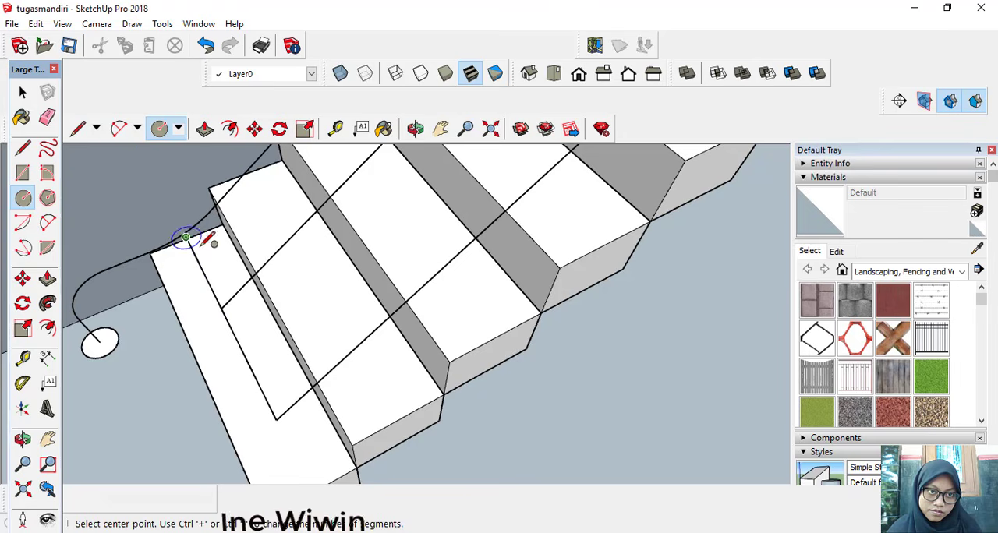
pyautogui.click(48, 119)
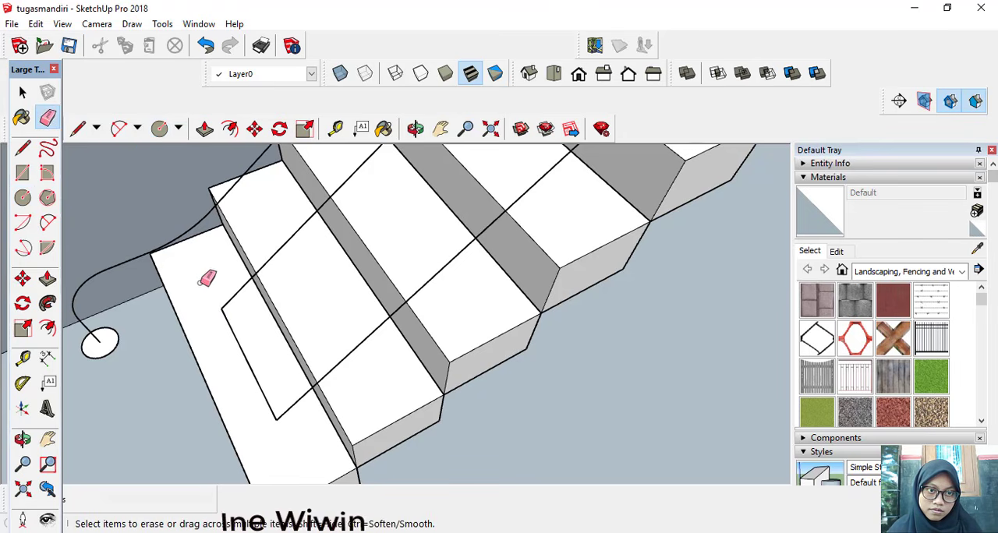
pyautogui.click(225, 318)
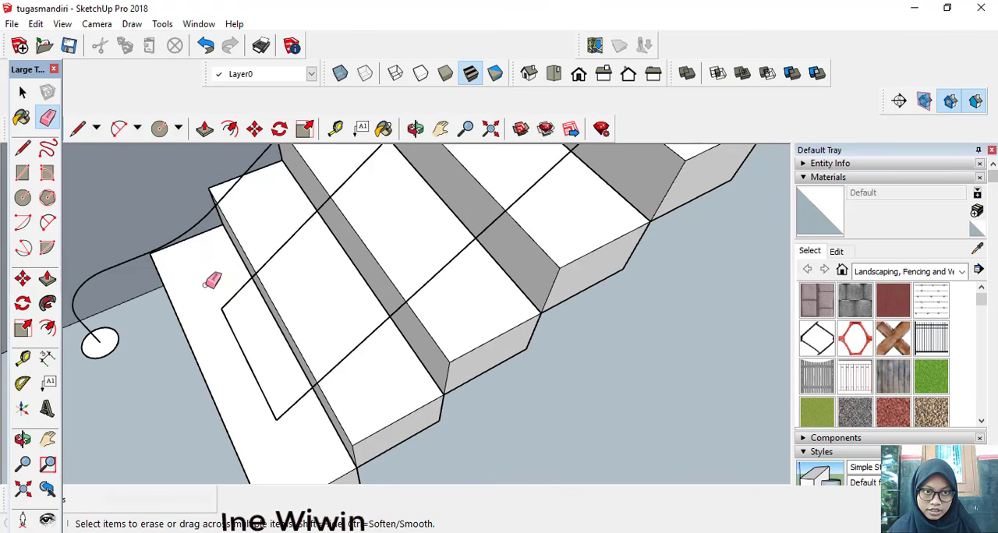
pyautogui.click(227, 320)
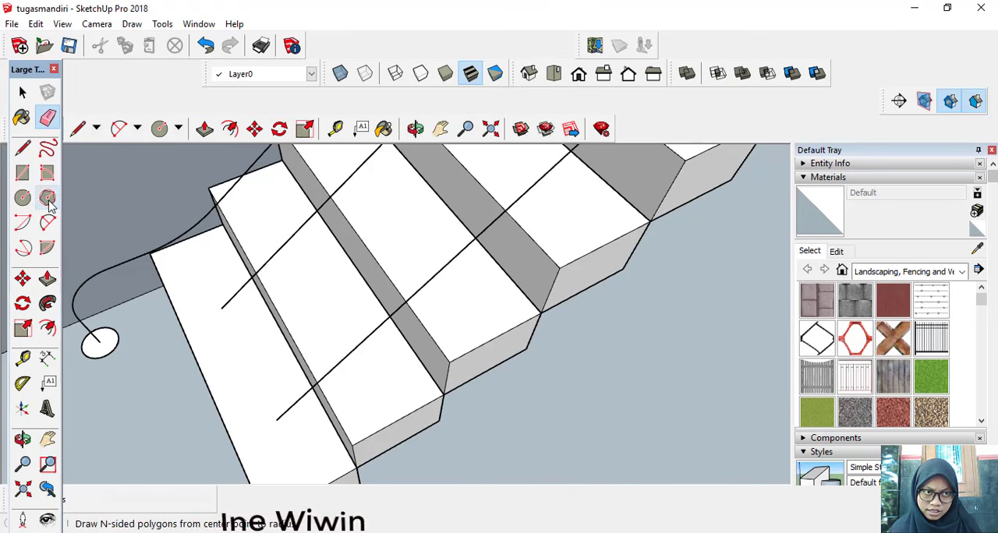
# Step: Draw an upright circle centred on the lower end of the lower flight's middle rail line
pyautogui.click(22, 197)
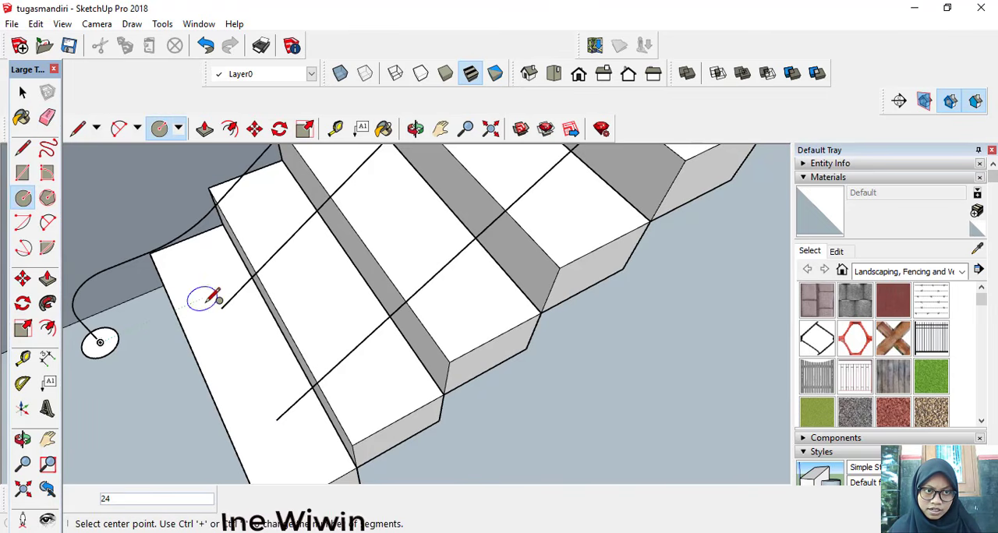
pyautogui.moveTo(223, 315); pyautogui.dragTo(216, 347, button='middle')
pyautogui.click(212, 389)
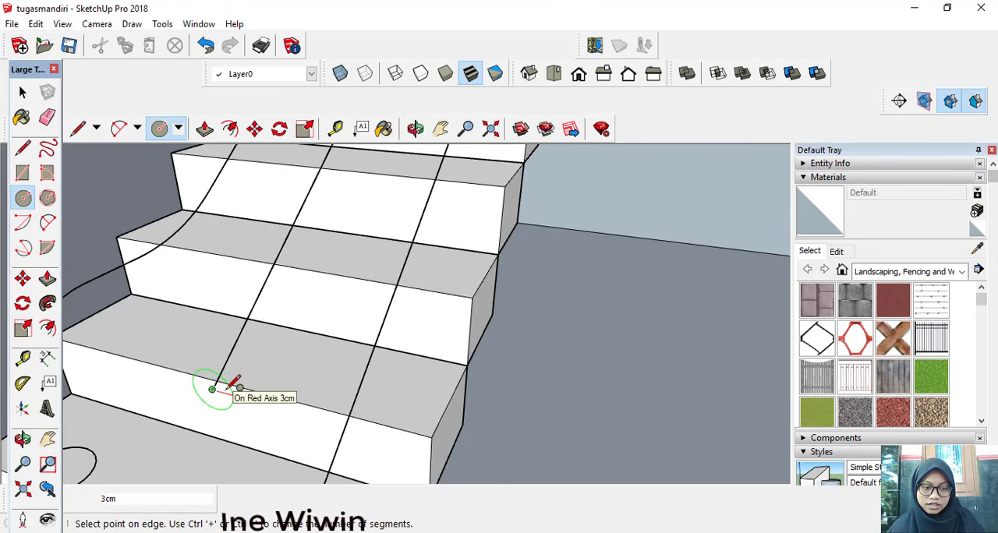
pyautogui.press('Return')
pyautogui.scroll(-5, 223, 382)
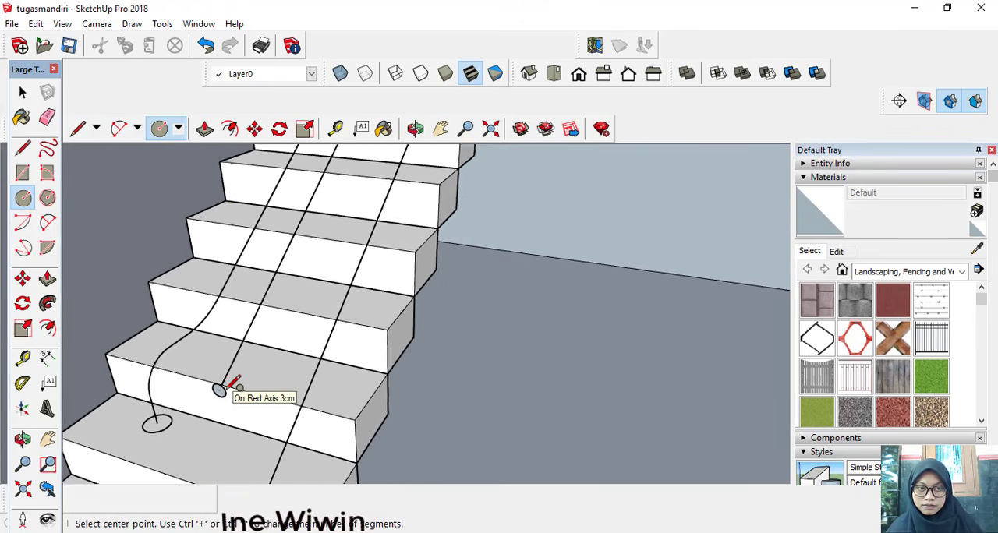
# Step: Draw a circle with a 2 cm radius centred on the lower end of the lower flight's lowest rail line
pyautogui.click(242, 325)
pyautogui.write('2')
pyautogui.press('Return')
pyautogui.scroll(-6, 258, 316)
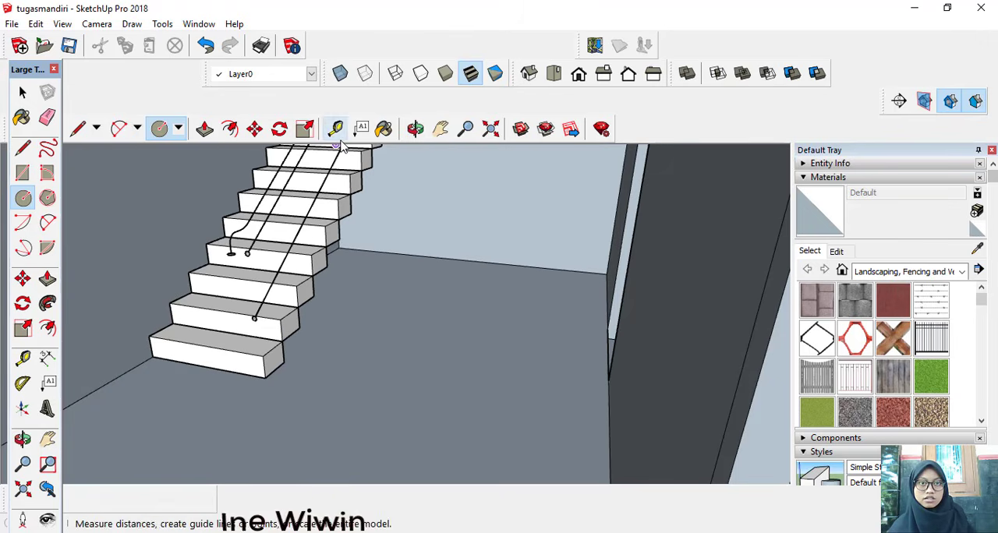
# Step: Bring the upper end of the second flight's handrail and its post into view
pyautogui.click(448, 131)
pyautogui.moveTo(421, 189); pyautogui.dragTo(289, 408)
pyautogui.moveTo(388, 243); pyautogui.dragTo(372, 353)
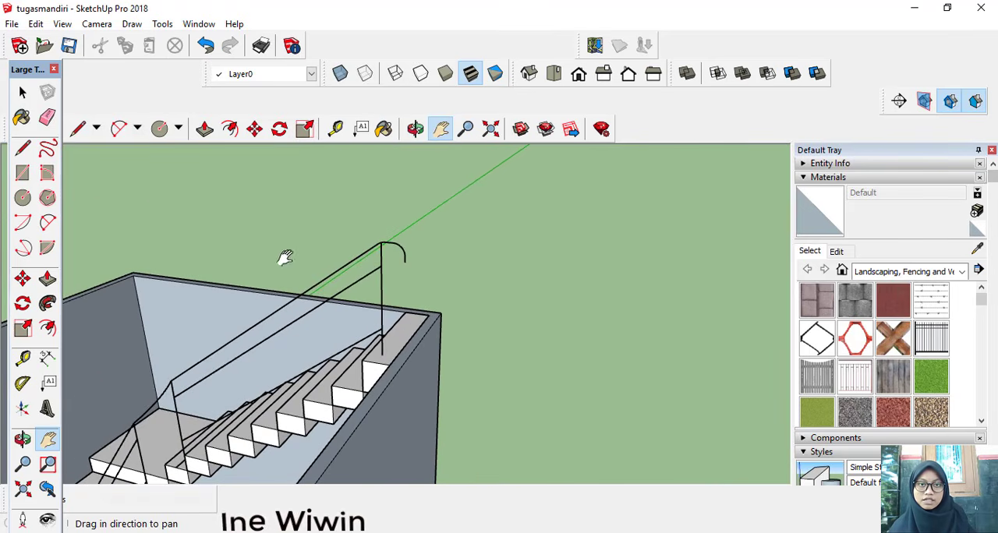
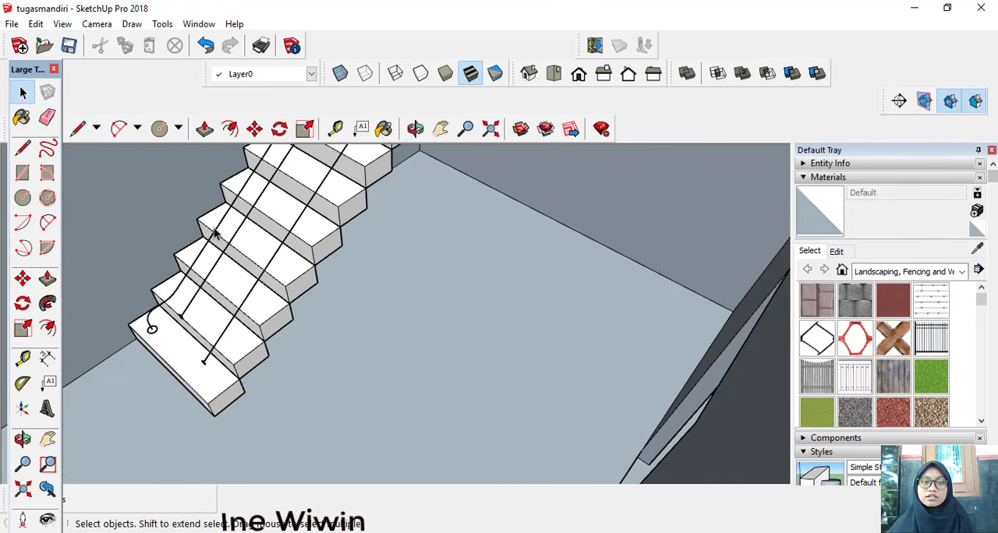
# Step: Sweep the circle at the handrail's lower end along the entire handrail line over both flights with Follow Me
pyautogui.click(440, 129)
pyautogui.moveTo(379, 233); pyautogui.dragTo(392, 334)
pyautogui.scroll(-1, 392, 334)
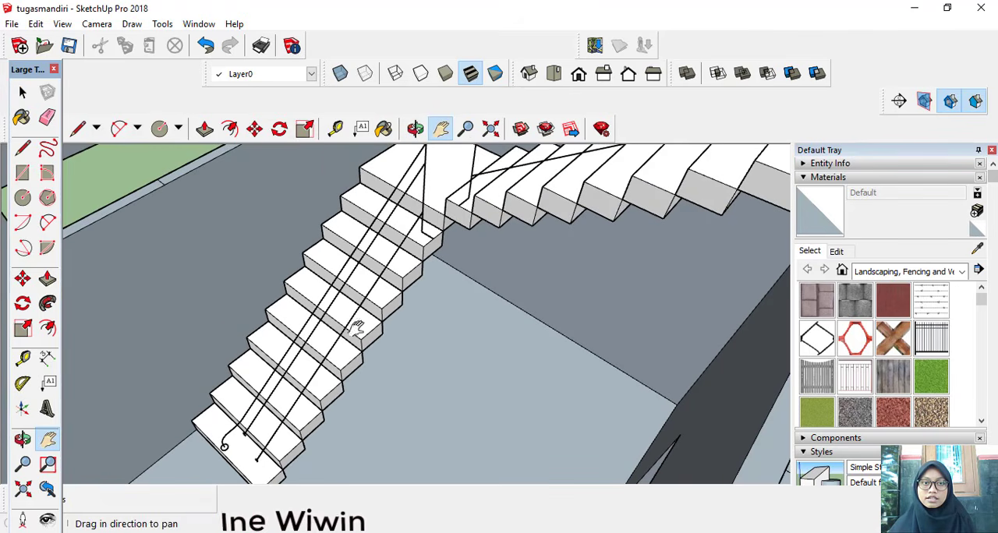
pyautogui.click(22, 92)
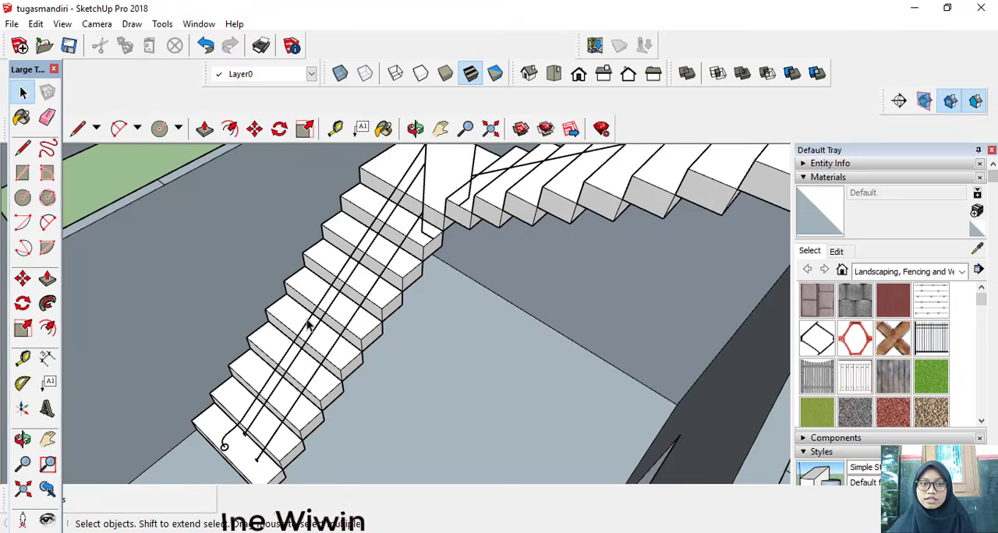
pyautogui.scroll(-2, 326, 333)
pyautogui.click(255, 400)
pyautogui.scroll(2, 254, 400)
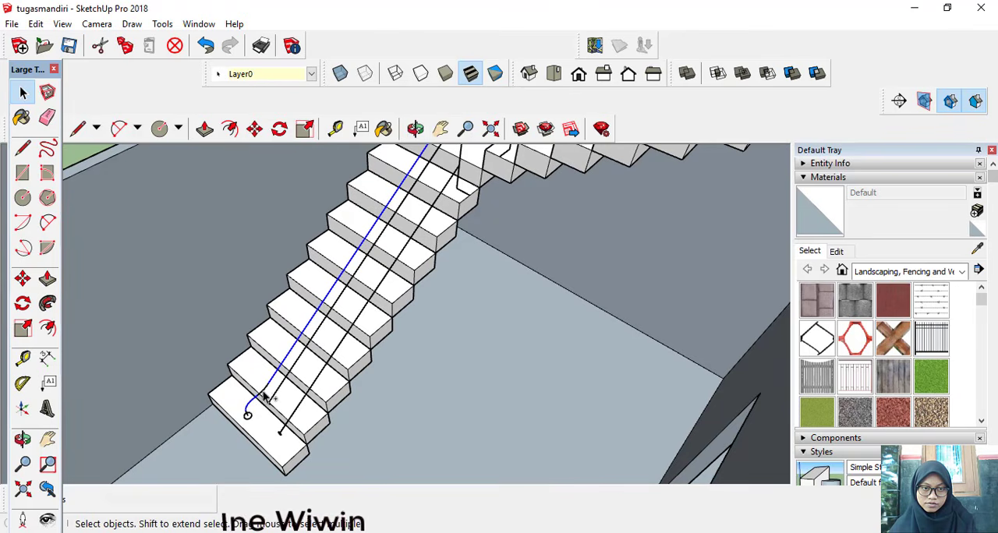
pyautogui.keyDown('shift'); pyautogui.click(247, 414); pyautogui.keyUp('shift')
pyautogui.scroll(2, 248, 416)
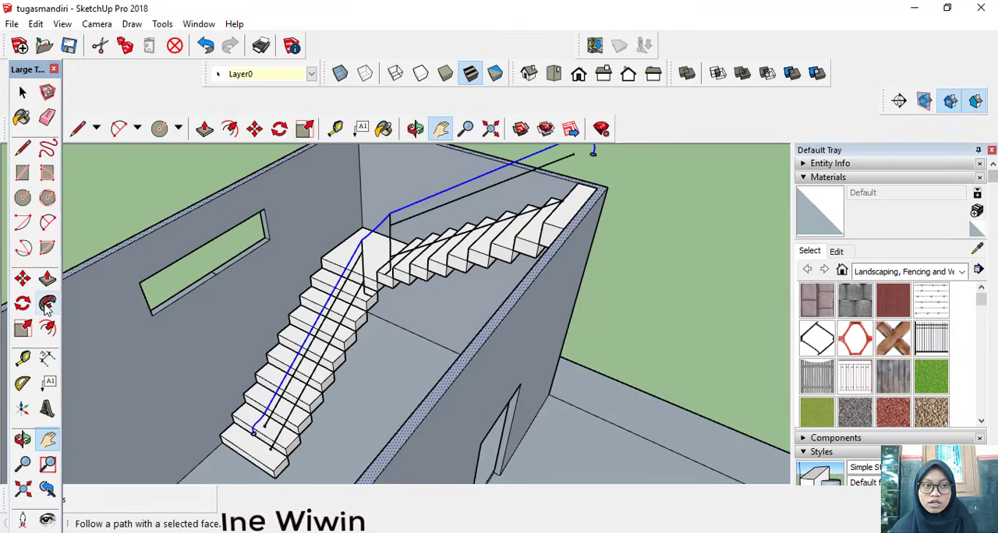
pyautogui.scroll(1, 306, 373)
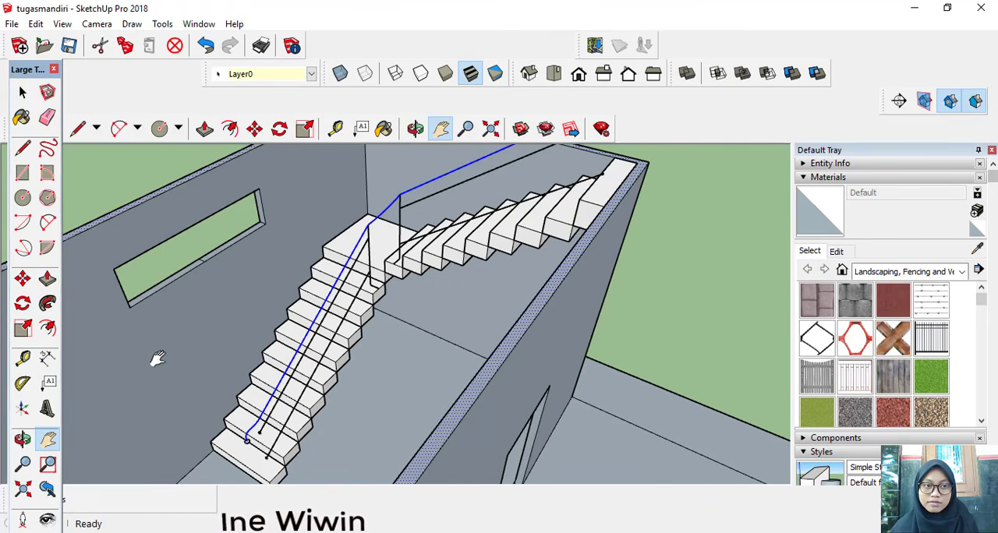
pyautogui.click(46, 302)
pyautogui.scroll(5, 251, 431)
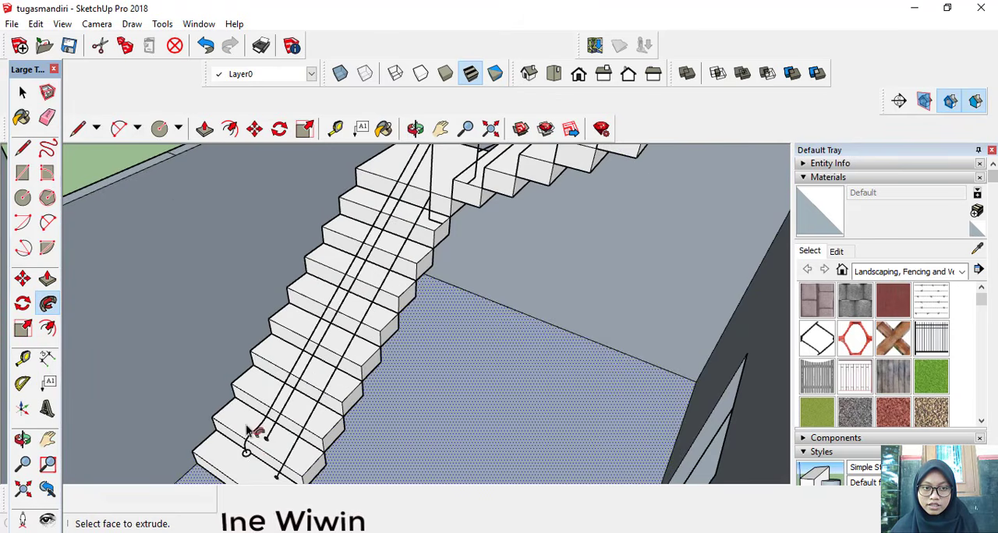
pyautogui.scroll(4, 247, 457)
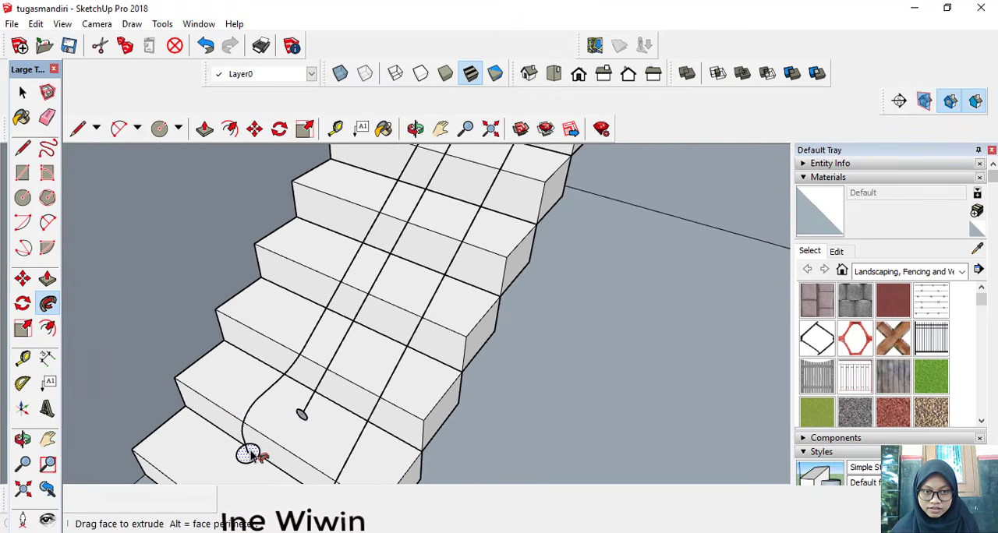
pyautogui.click(248, 455)
pyautogui.scroll(-8, 280, 360)
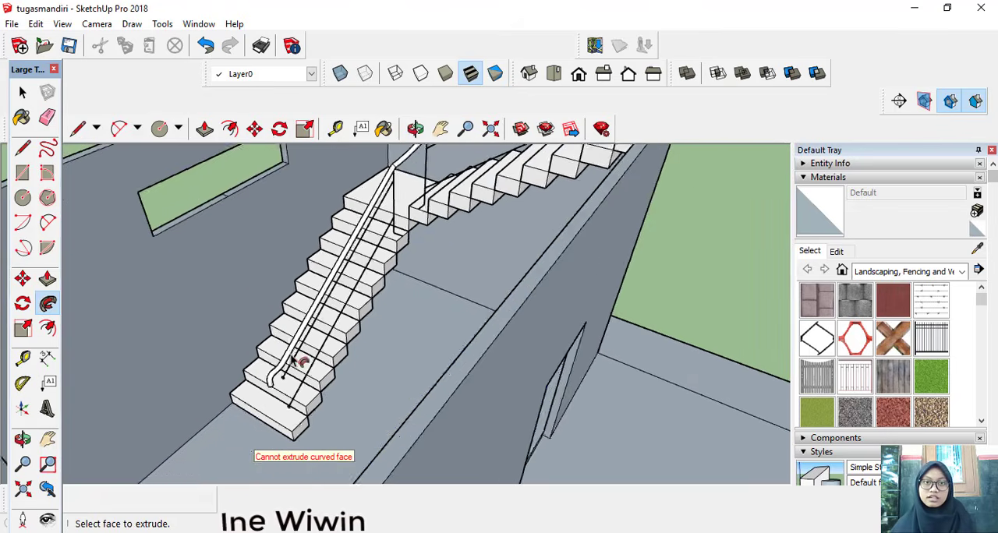
pyautogui.moveTo(296, 360); pyautogui.dragTo(323, 342, button='middle')
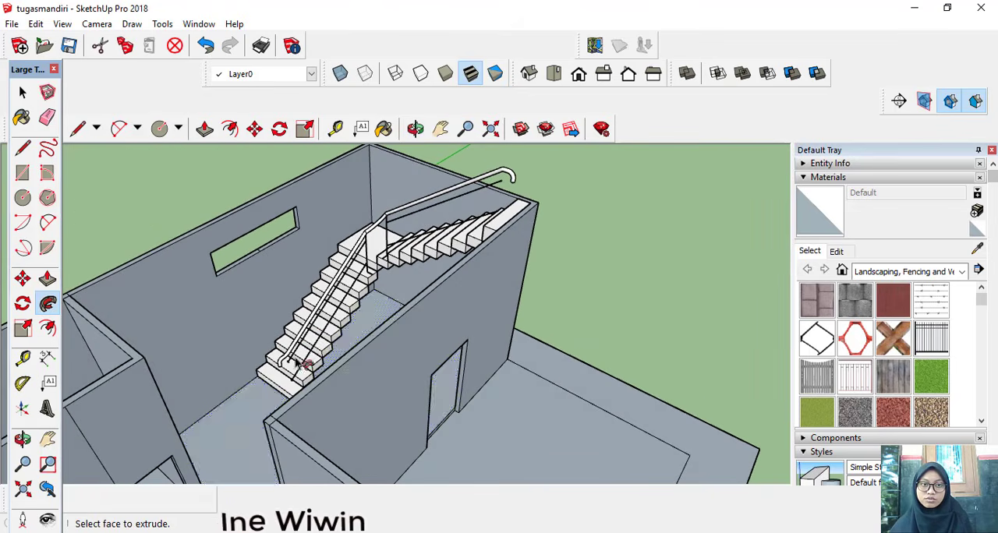
pyautogui.scroll(3, 363, 276)
pyautogui.scroll(2, 362, 275)
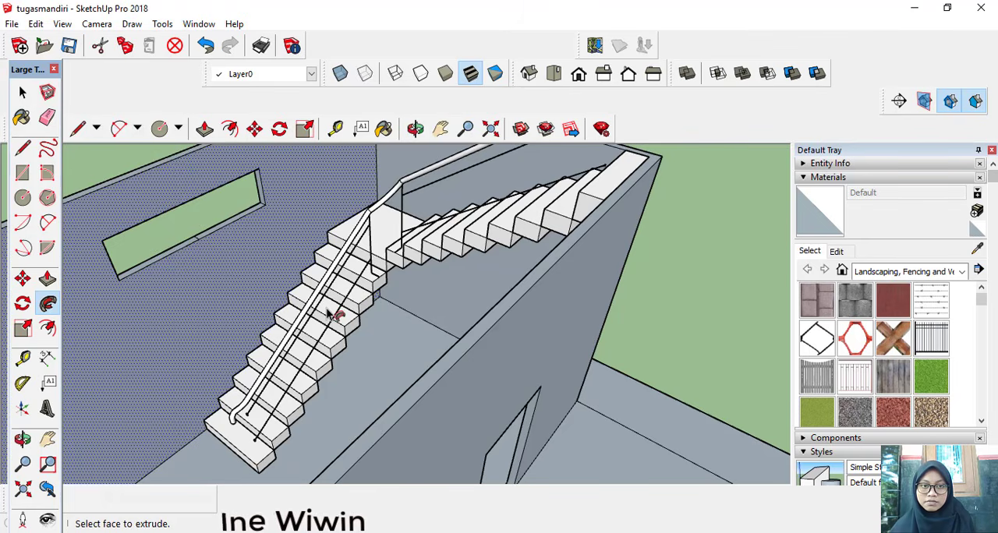
pyautogui.scroll(3, 330, 310)
pyautogui.scroll(-10, 351, 315)
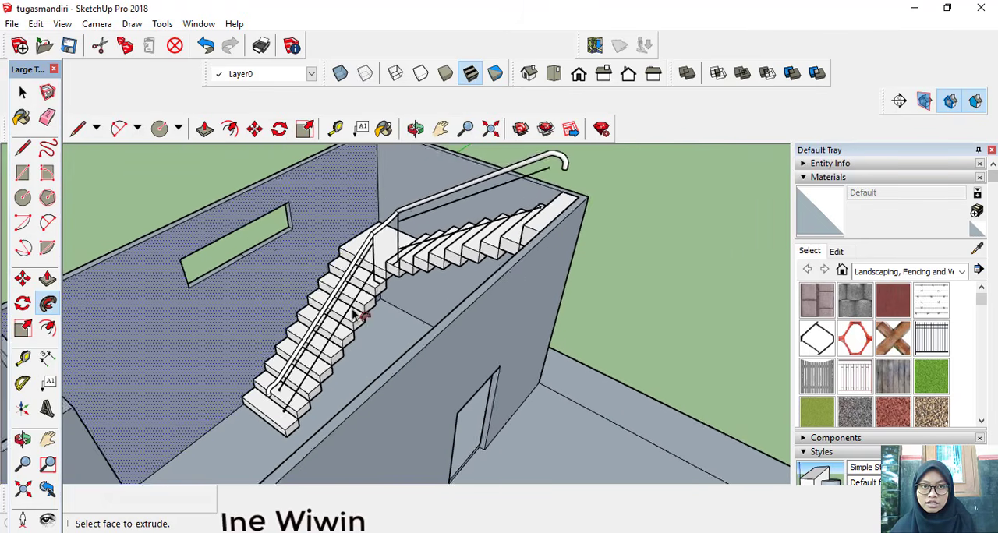
pyautogui.moveTo(330, 325); pyautogui.dragTo(334, 319, button='middle')
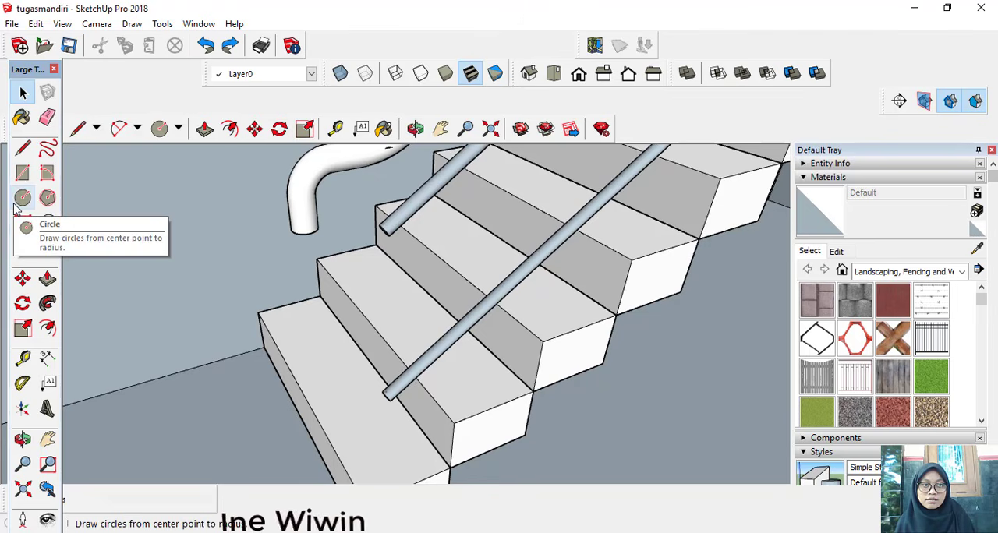
# Step: Draw a horizontal circle with a 2 cm radius at the lower end of the lower flight's lowest rail
pyautogui.click(19, 201)
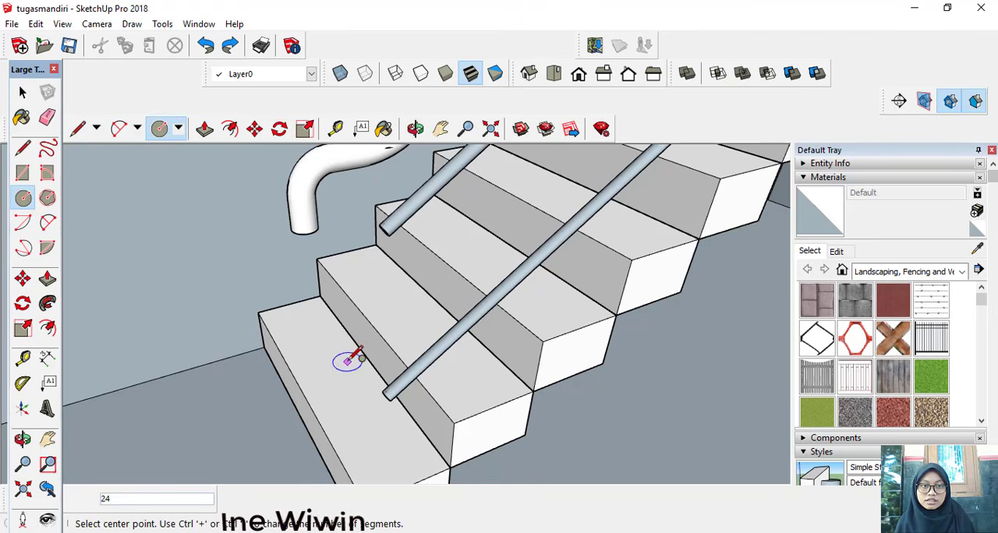
pyautogui.scroll(3, 354, 355)
pyautogui.moveTo(421, 453); pyautogui.dragTo(481, 406, button='middle')
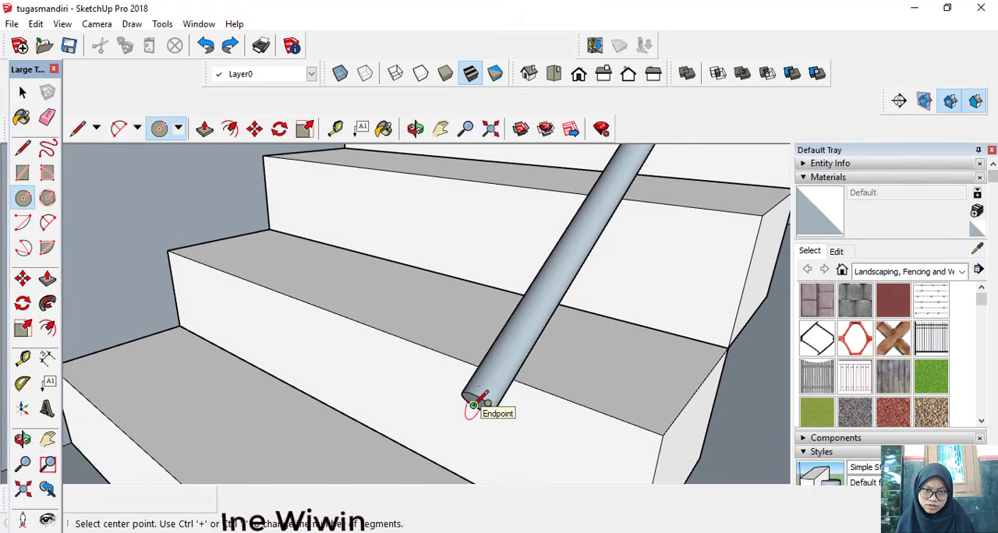
pyautogui.scroll(3, 473, 405)
pyautogui.moveTo(476, 408); pyautogui.dragTo(450, 424, button='middle')
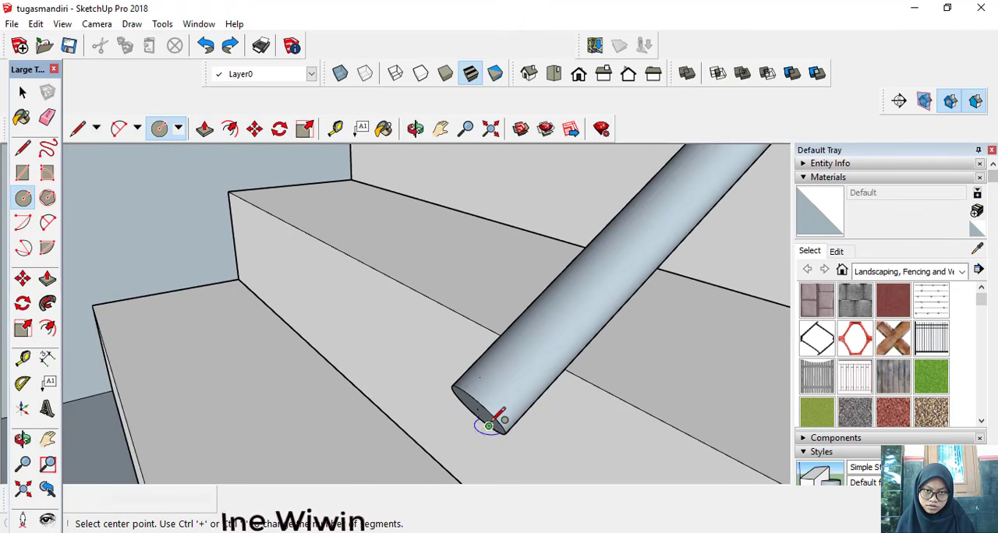
pyautogui.click(477, 409)
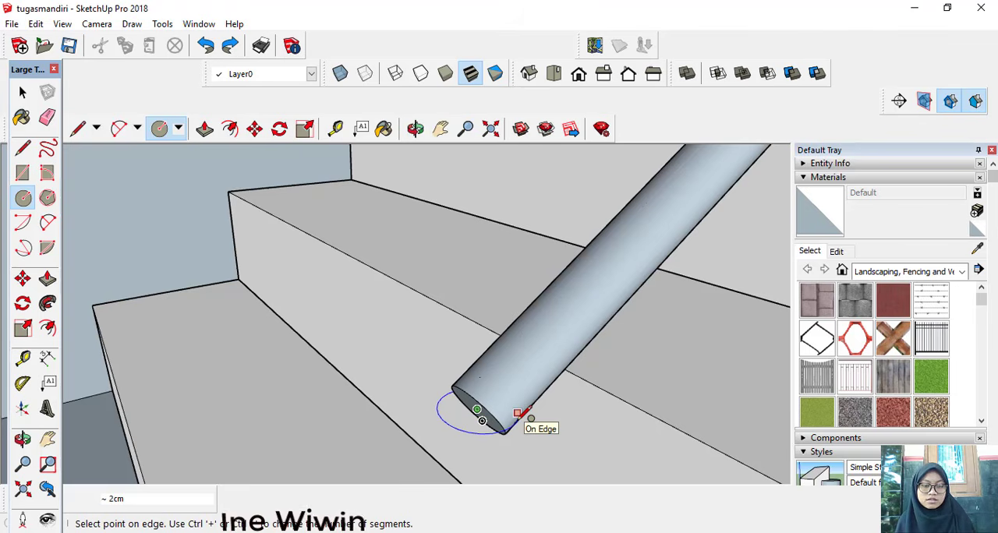
pyautogui.write('2')
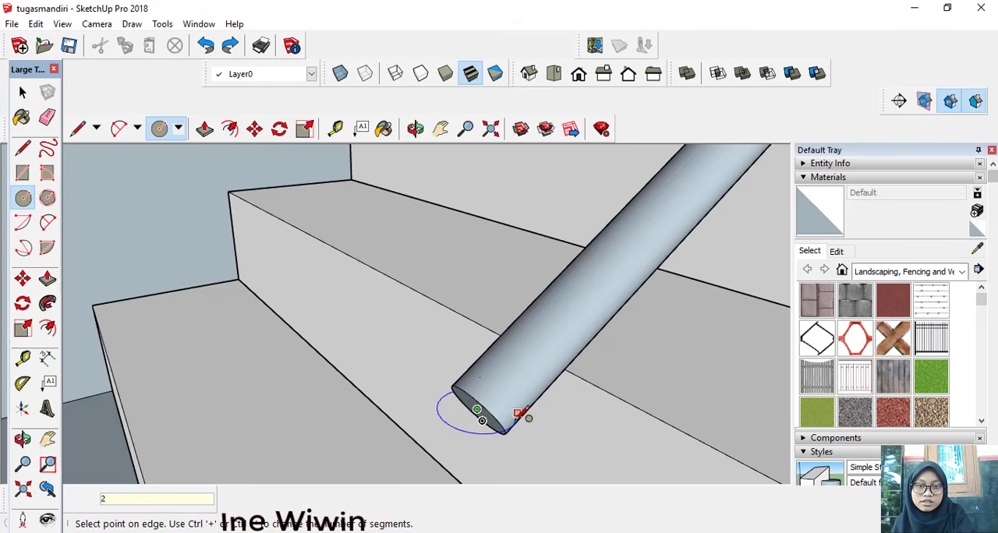
pyautogui.press('Return')
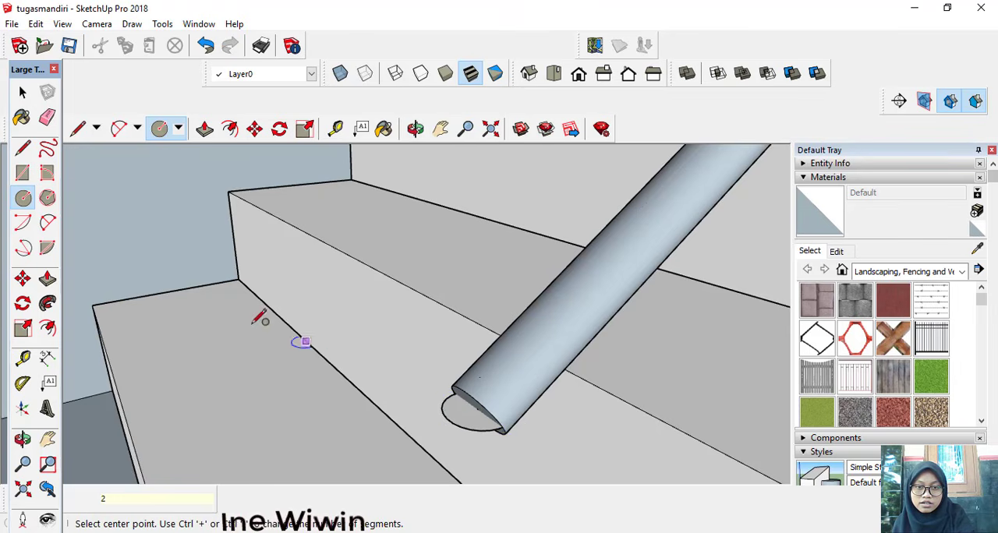
# Step: Push/pull the circle upward about 54 cm to the lower end of the middle rail to form a round baluster
pyautogui.click(53, 284)
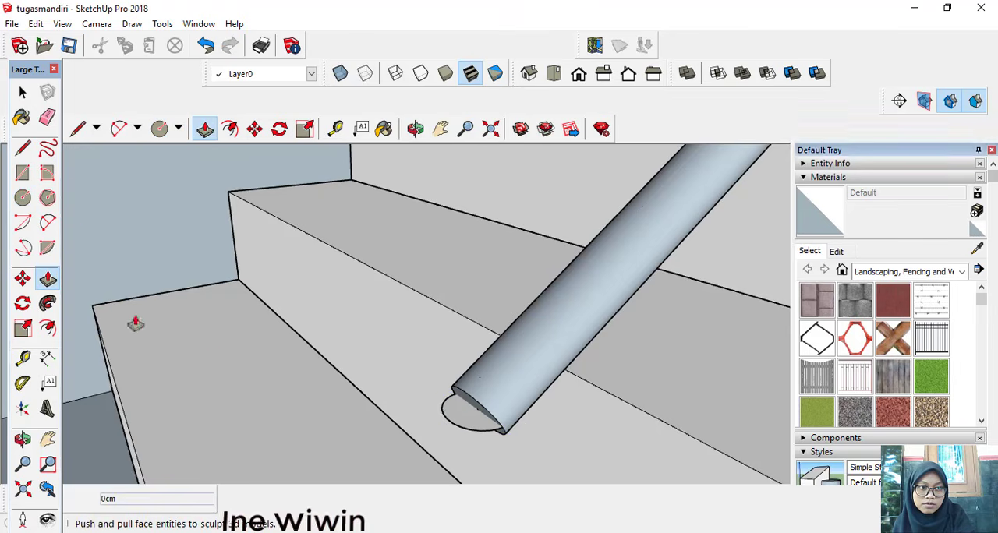
pyautogui.click(467, 416)
pyautogui.scroll(-3, 459, 340)
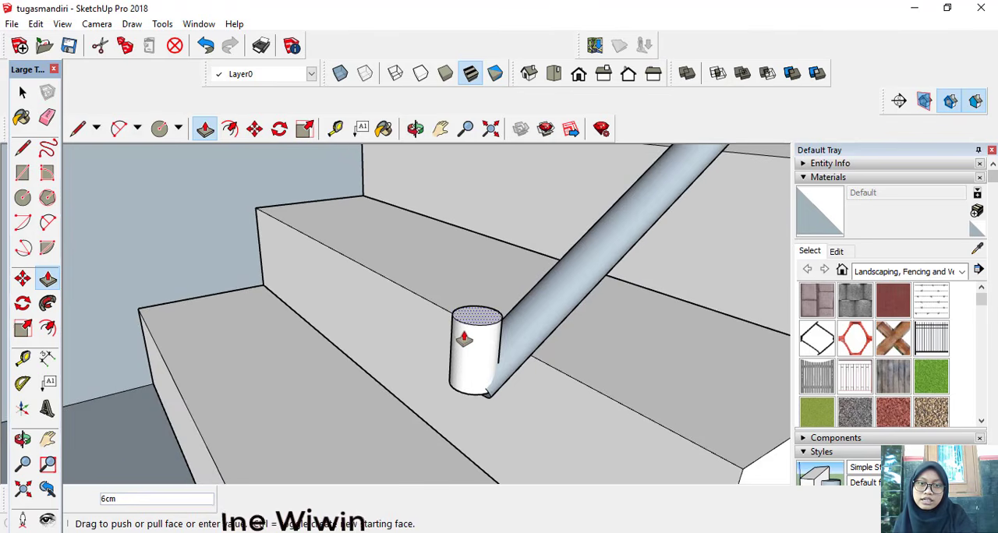
pyautogui.scroll(-5, 461, 329)
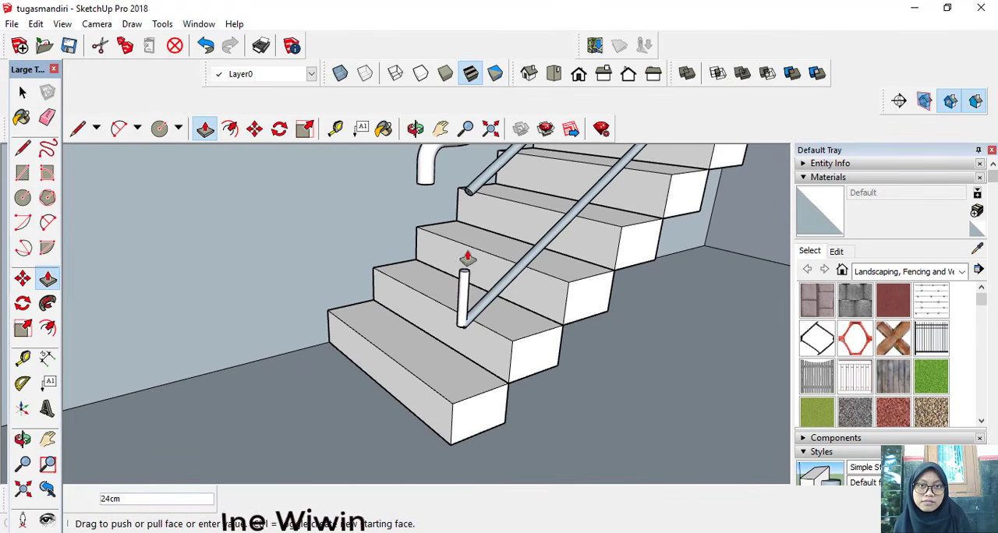
pyautogui.scroll(5, 469, 200)
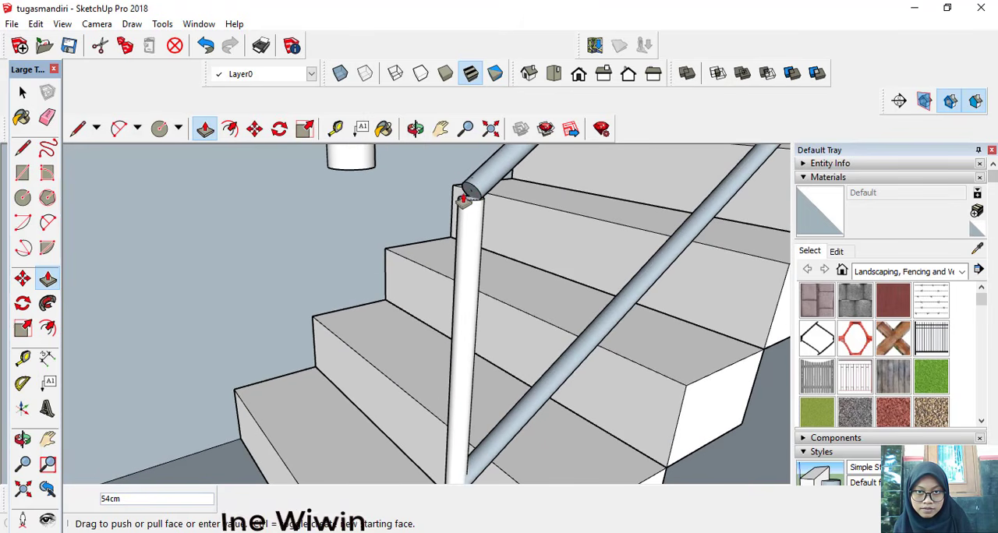
pyautogui.scroll(2, 471, 191)
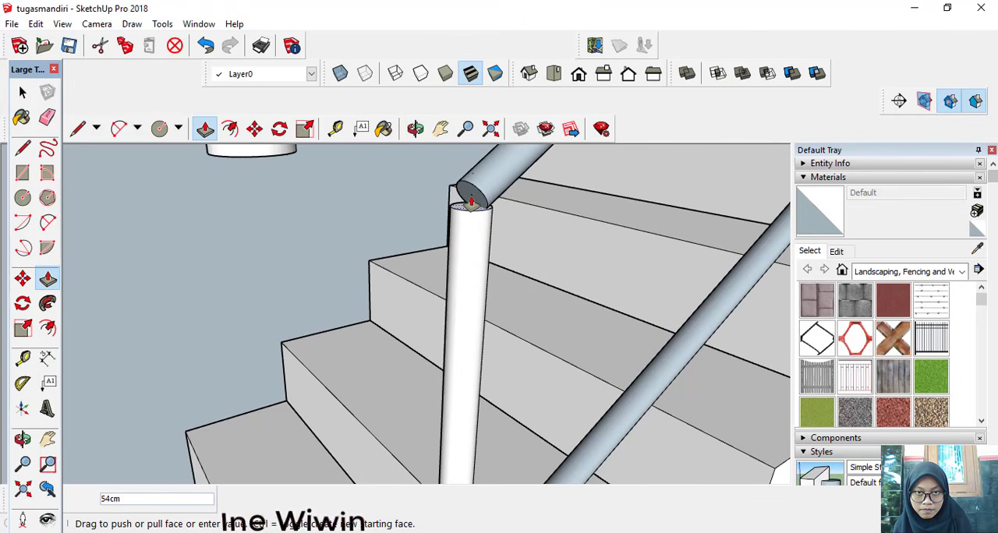
pyautogui.scroll(4, 470, 201)
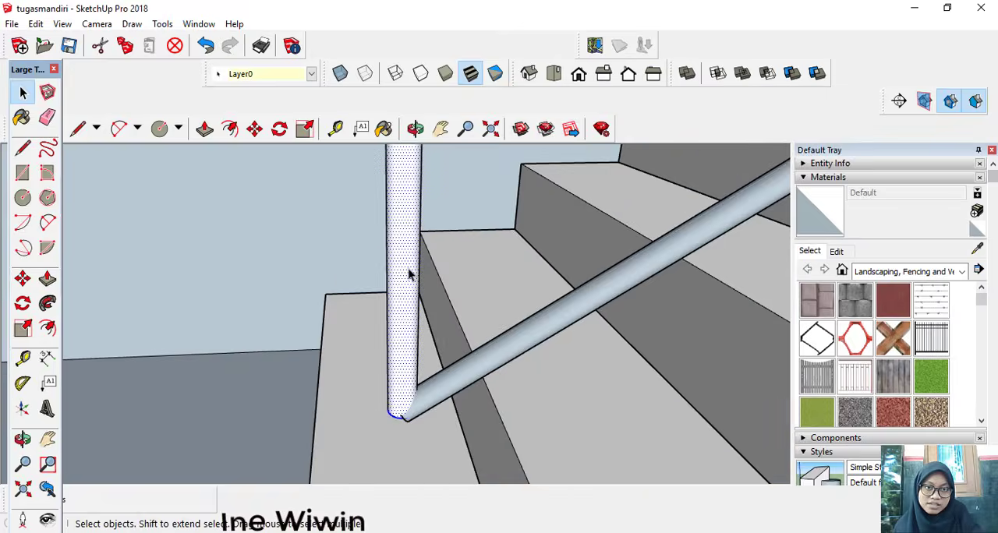
# Step: Copy the whole baluster up along the lowest rail and divide the copy distance into 2 equal spaces
pyautogui.click(408, 272)
pyautogui.click(409, 274)
pyautogui.doubleClick(400, 282)
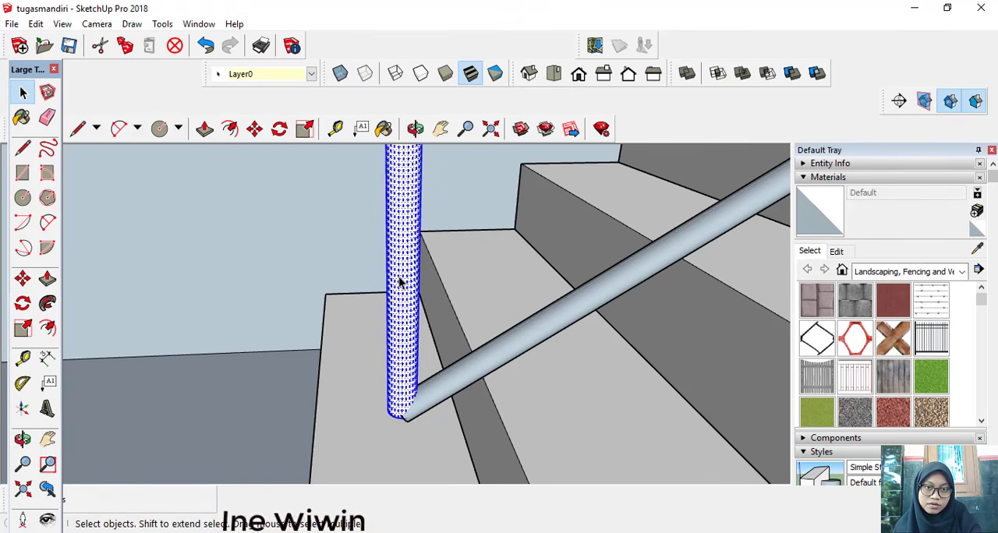
pyautogui.click(23, 278)
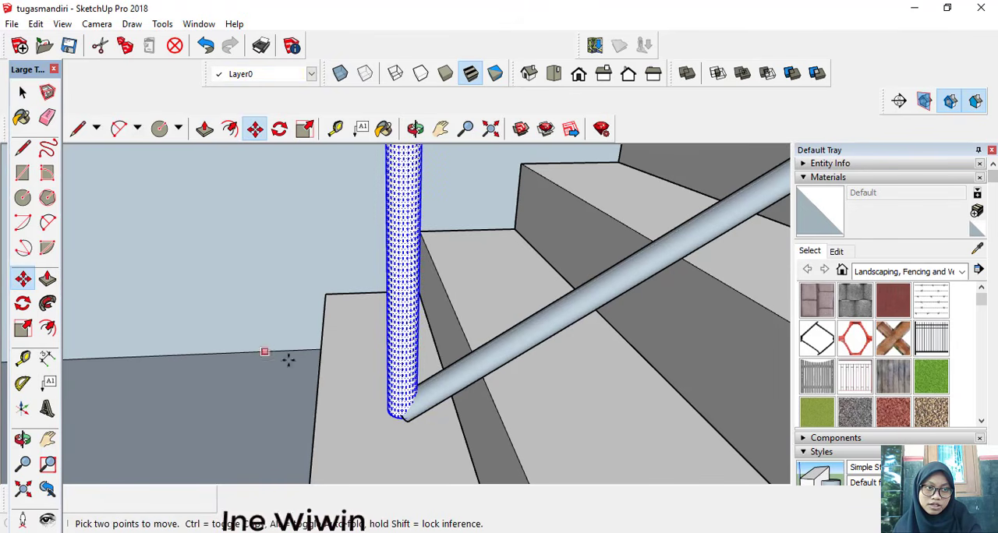
pyautogui.click(399, 419)
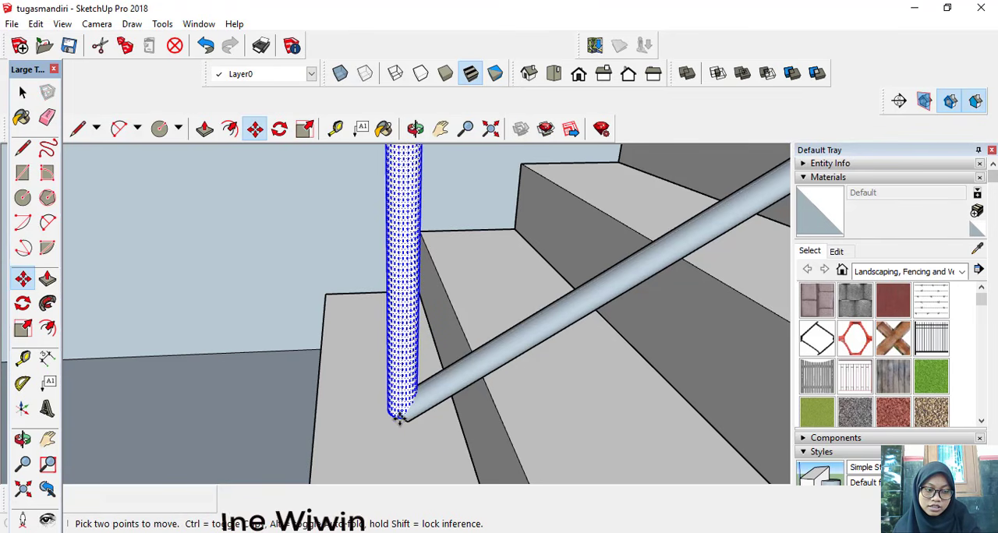
pyautogui.press('ctrl')
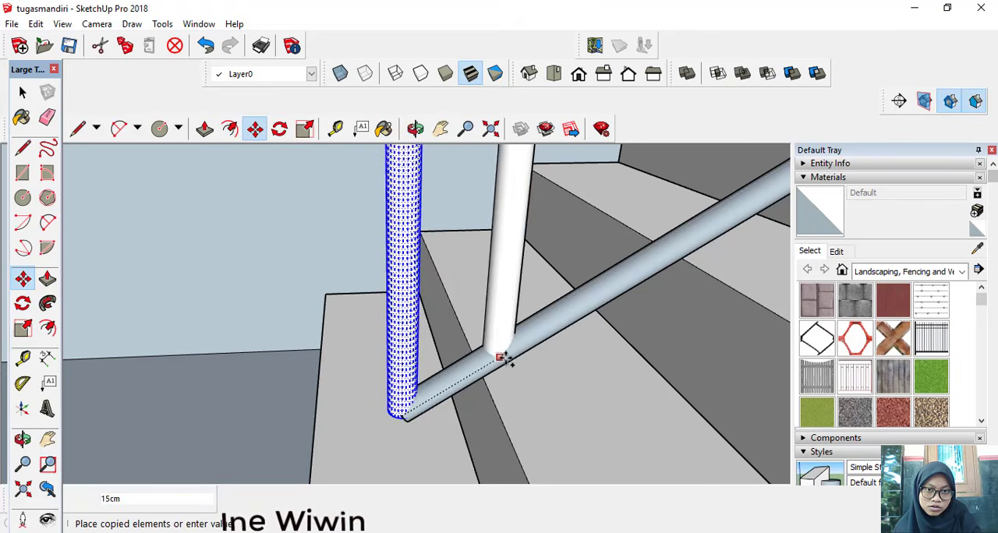
pyautogui.scroll(2, 530, 335)
pyautogui.click(555, 314)
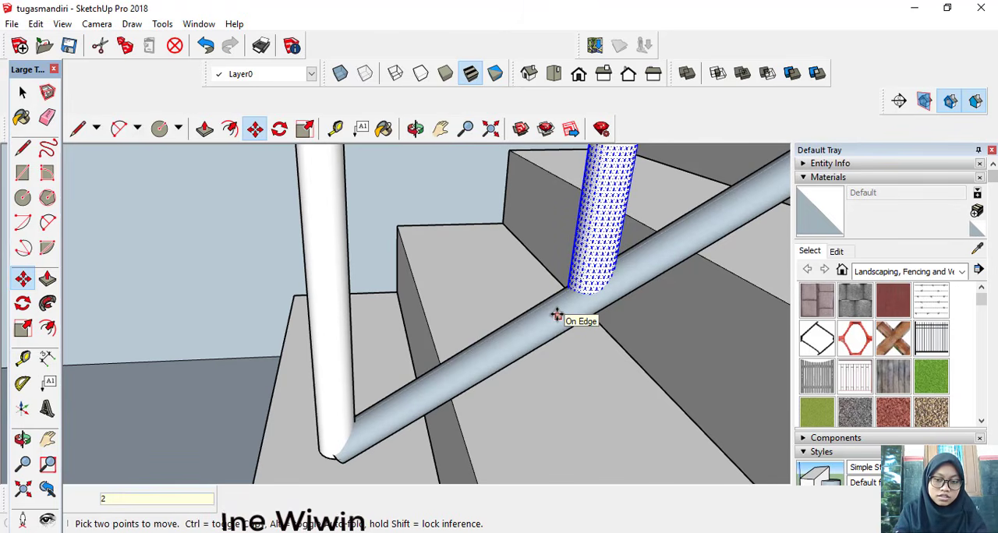
pyautogui.press('Return')
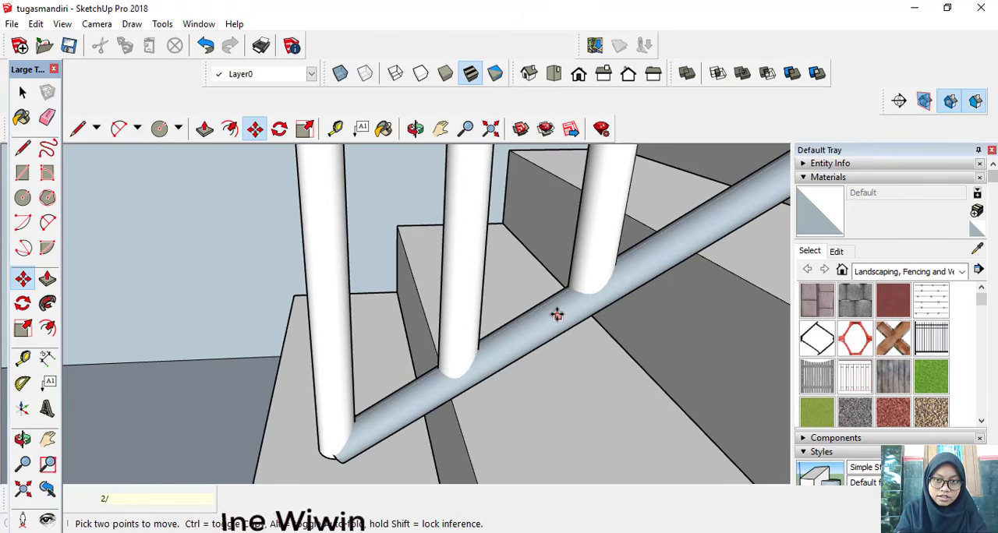
# Step: Examine how the balusters meet the middle and lowest rails at the foot of the lower flight
pyautogui.scroll(-3, 556, 314)
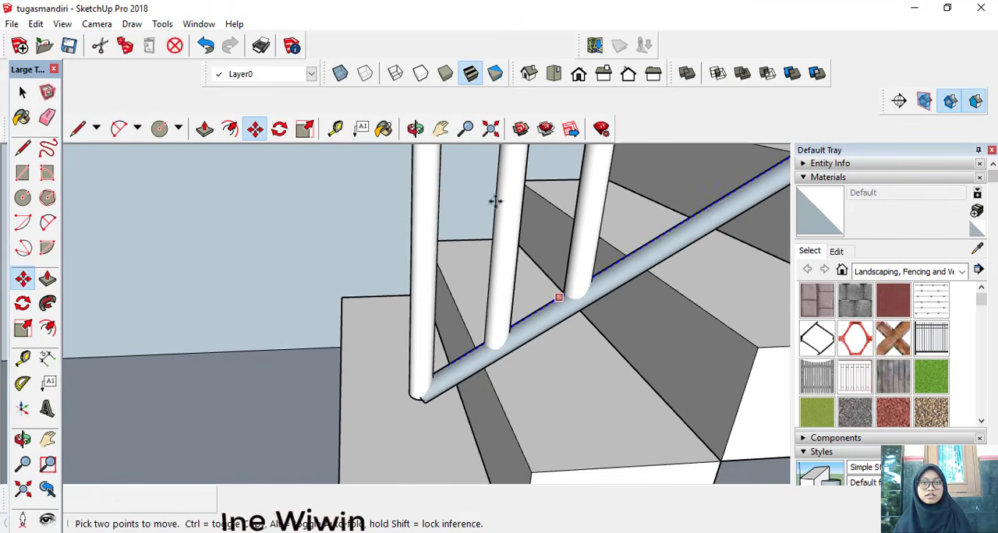
pyautogui.click(441, 131)
pyautogui.moveTo(512, 233); pyautogui.dragTo(429, 310)
pyautogui.moveTo(506, 226); pyautogui.dragTo(398, 263)
pyautogui.scroll(-1, 398, 262)
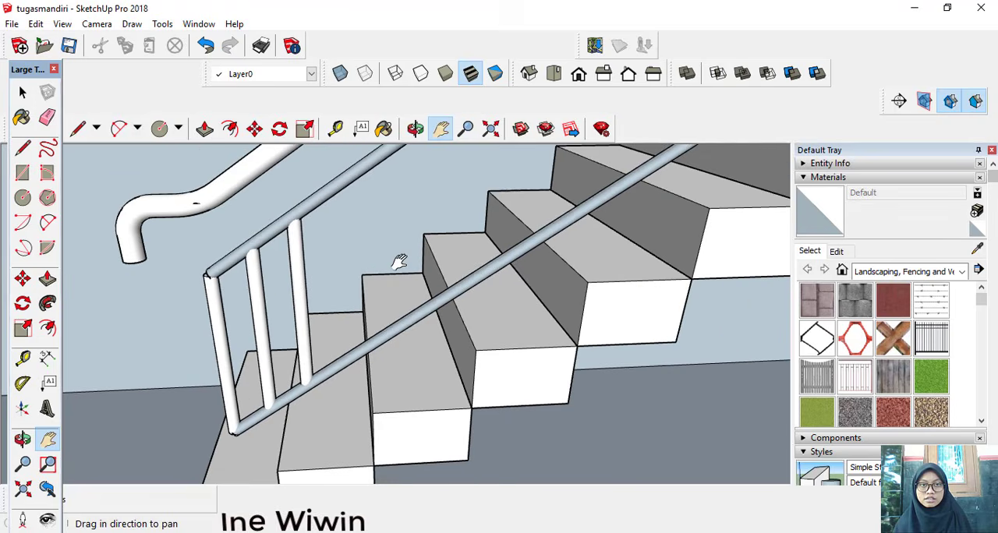
pyautogui.moveTo(398, 263); pyautogui.dragTo(376, 268, button='middle')
pyautogui.scroll(-3, 376, 267)
pyautogui.scroll(3, 371, 269)
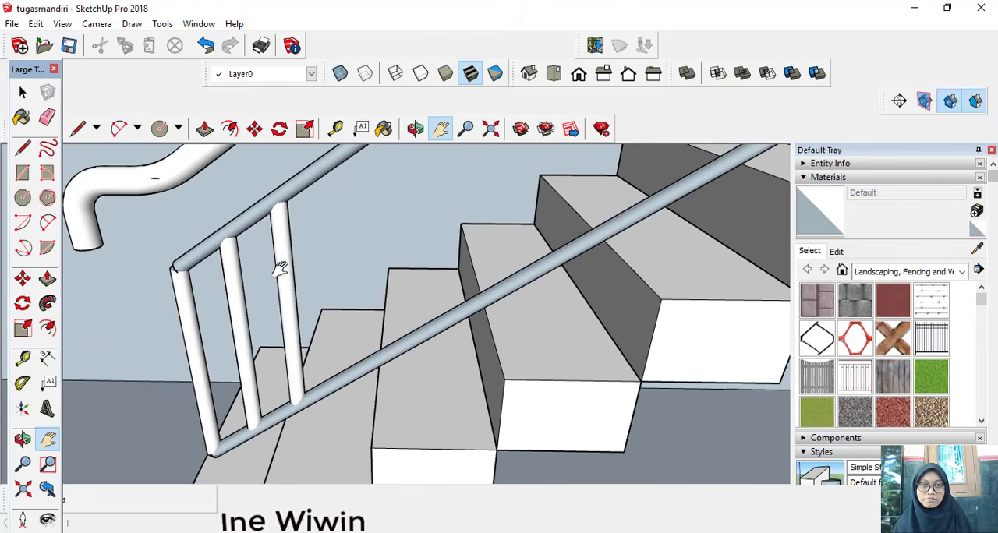
pyautogui.scroll(-3, 237, 257)
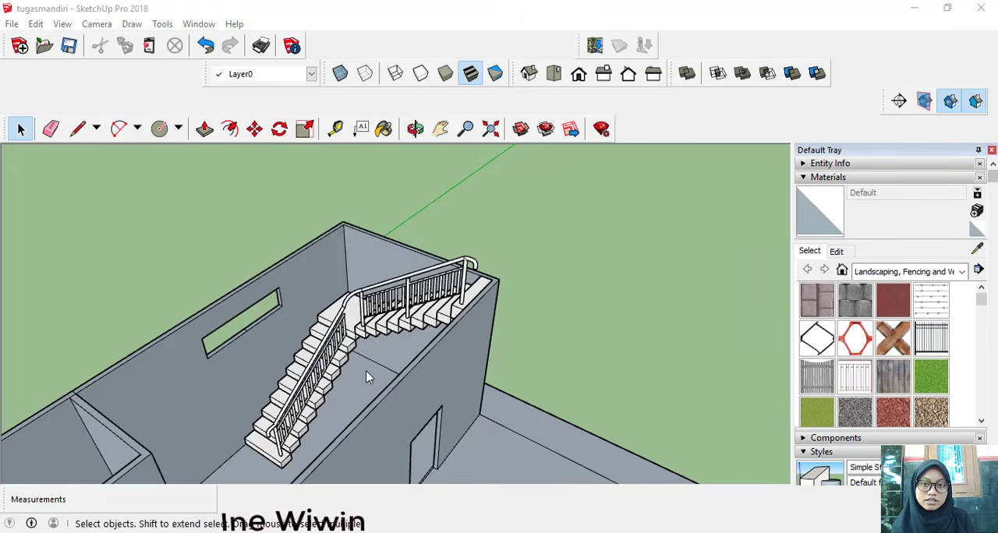
# Step: Inspect the balusters and posts of the railing along both stair flights
pyautogui.scroll(2, 366, 370)
pyautogui.moveTo(367, 371); pyautogui.dragTo(328, 380, button='middle')
pyautogui.scroll(5, 303, 382)
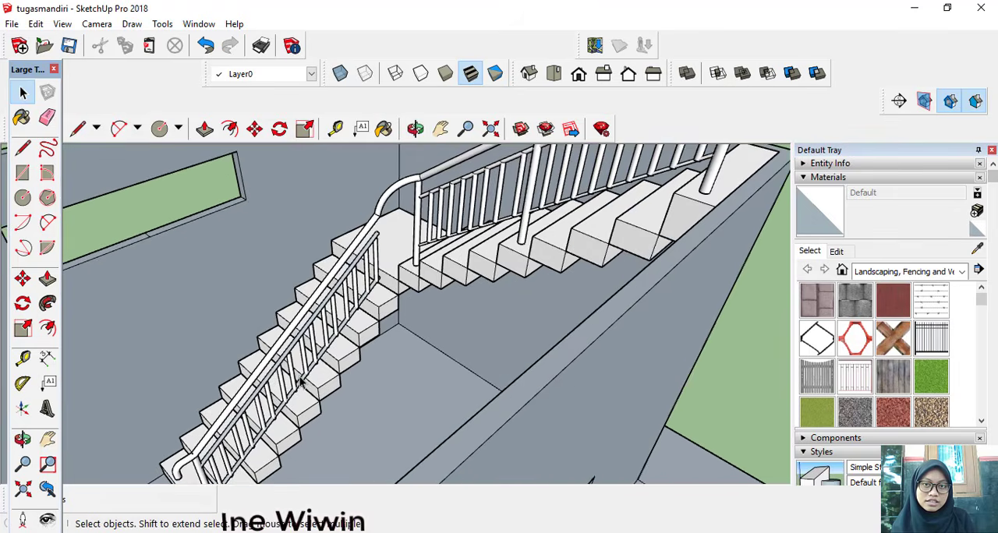
# Step: Inspect the whole house and its staircase from above and from several sides
pyautogui.scroll(-6, 302, 382)
pyautogui.scroll(-4, 303, 382)
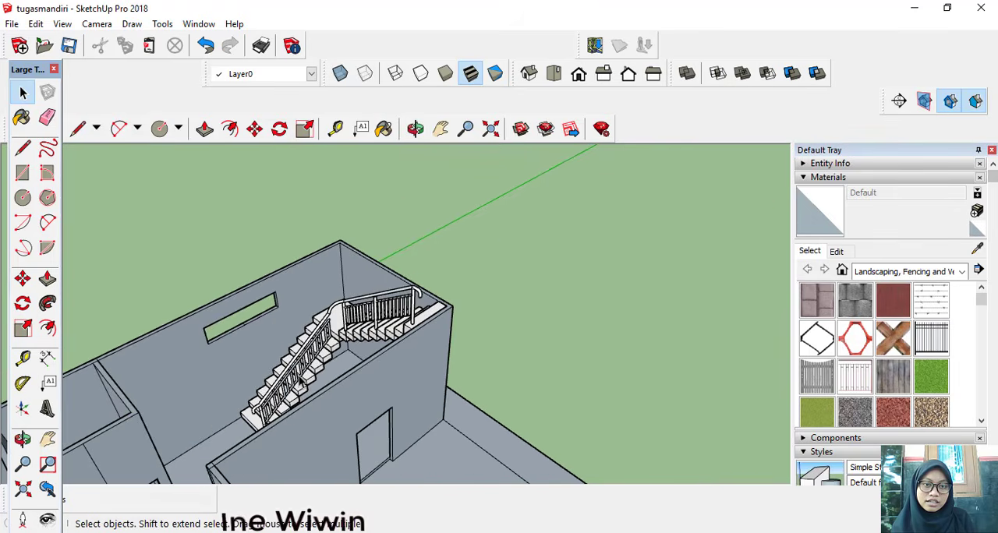
pyautogui.moveTo(303, 382); pyautogui.dragTo(380, 368, button='middle')
pyautogui.scroll(-3, 380, 368)
pyautogui.scroll(2, 379, 477)
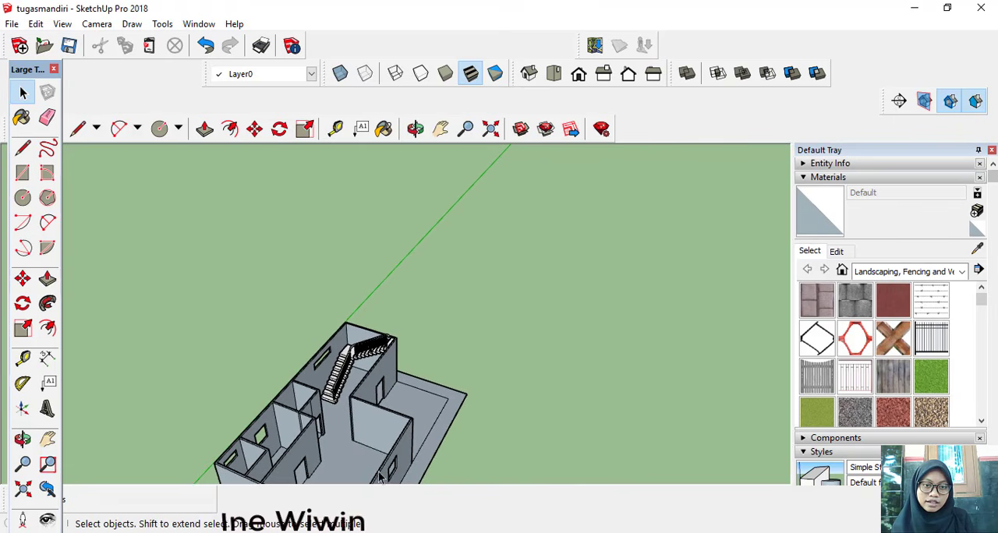
pyautogui.moveTo(362, 449); pyautogui.dragTo(123, 366, button='middle')
pyautogui.scroll(3, 393, 423)
pyautogui.scroll(4, 123, 366)
pyautogui.moveTo(208, 295); pyautogui.dragTo(271, 342, button='middle')
pyautogui.scroll(2, 263, 332)
pyautogui.scroll(-2, 296, 343)
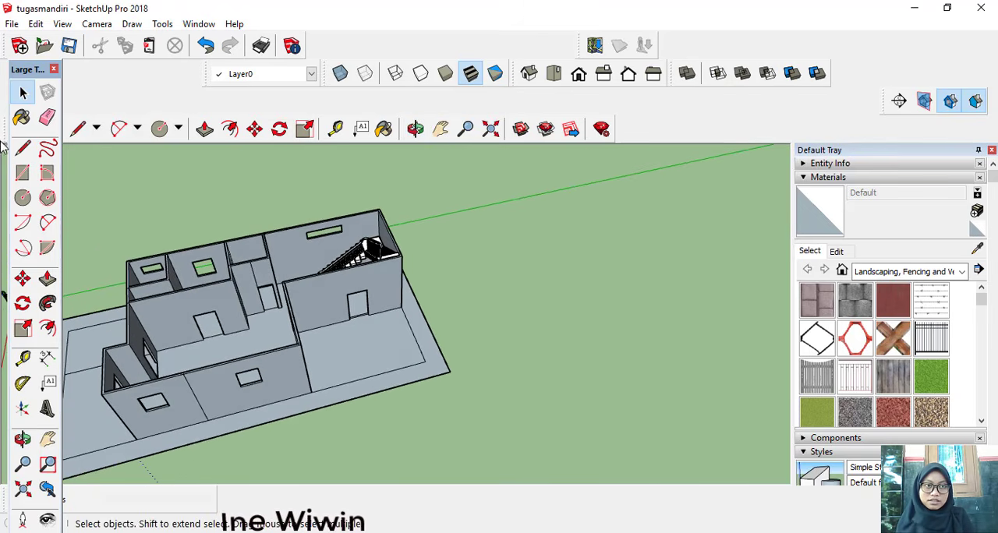
# Step: Start importing a model and browse to the pakai folder on USB Drive (F:)
pyautogui.click(11, 24)
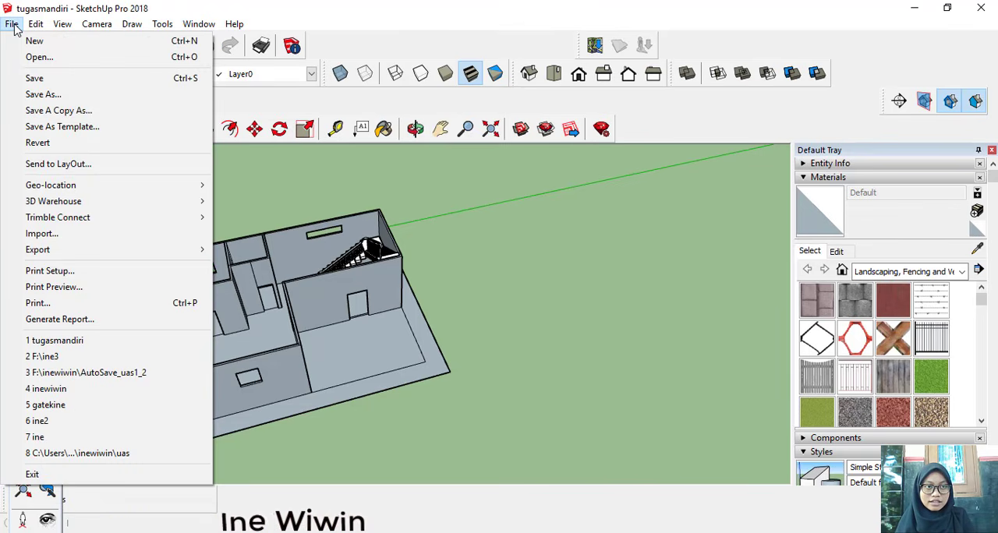
pyautogui.click(100, 233)
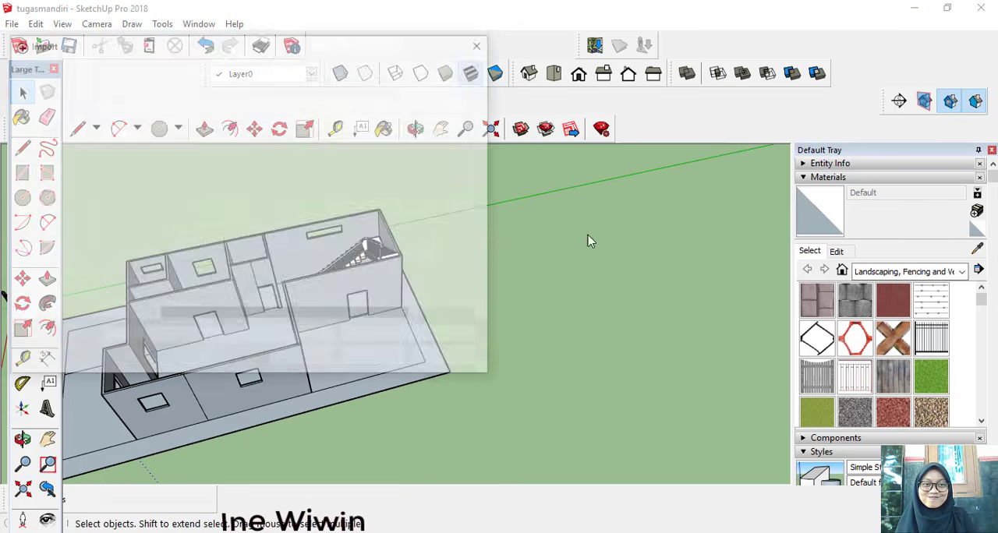
pyautogui.scroll(-2, 107, 190)
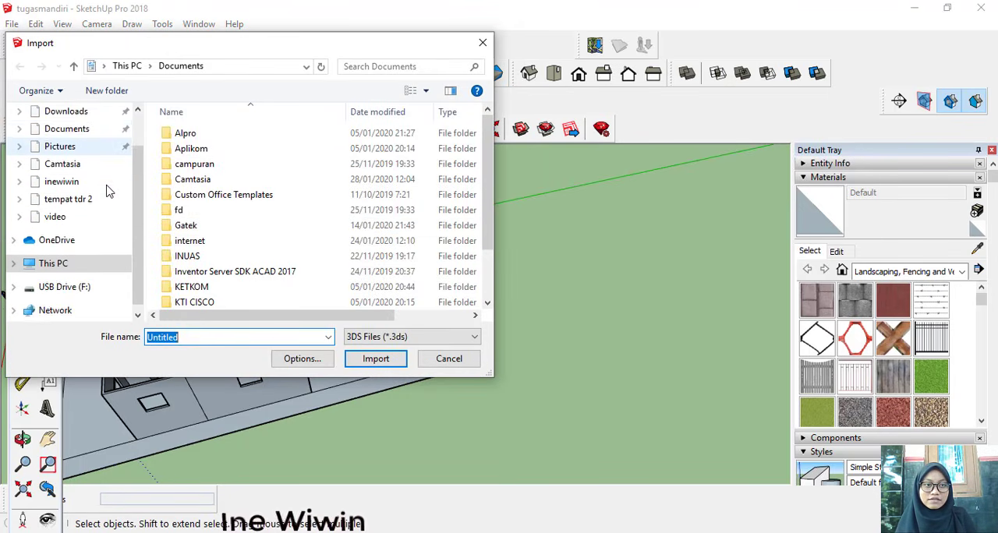
pyautogui.scroll(-3, 93, 211)
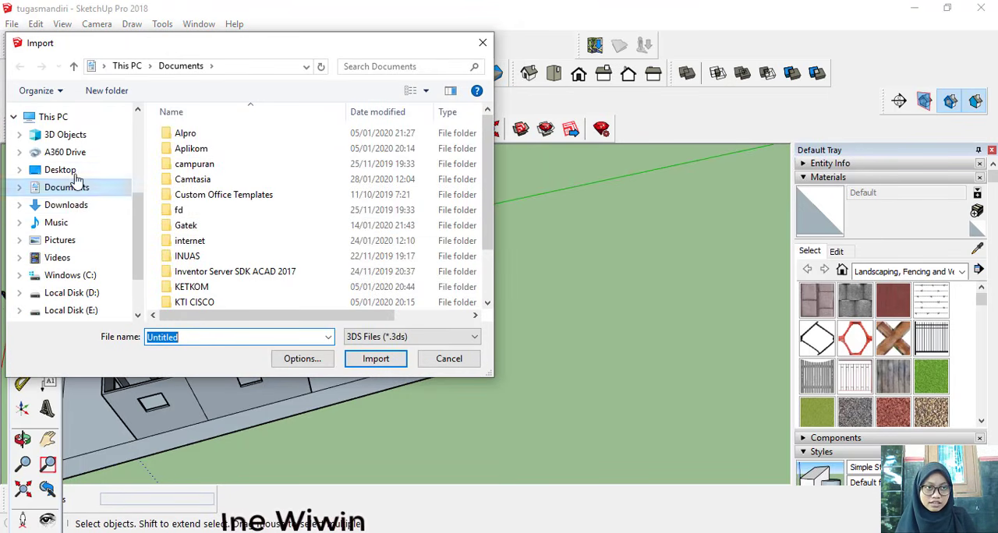
pyautogui.scroll(-1, 76, 181)
pyautogui.scroll(-1, 77, 181)
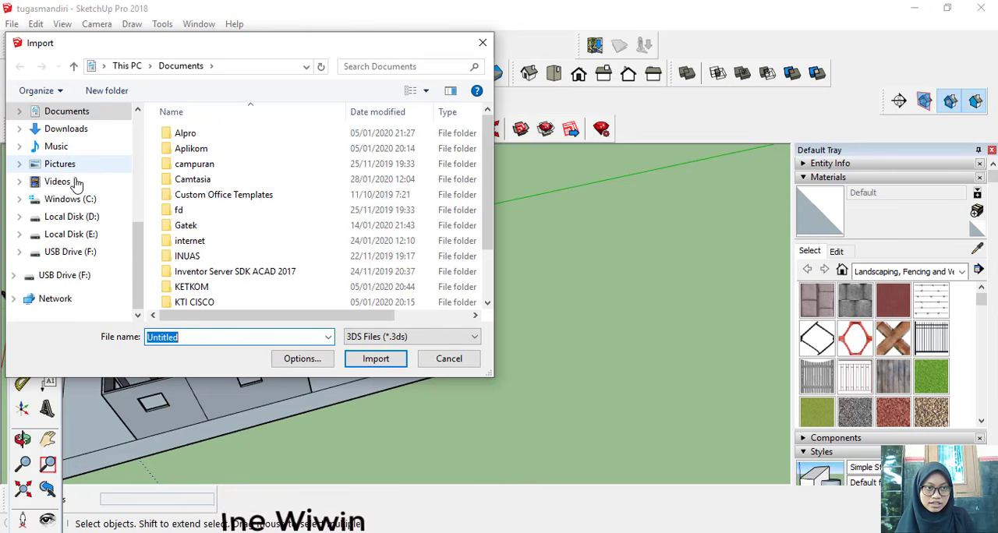
pyautogui.click(90, 252)
pyautogui.scroll(-3, 213, 185)
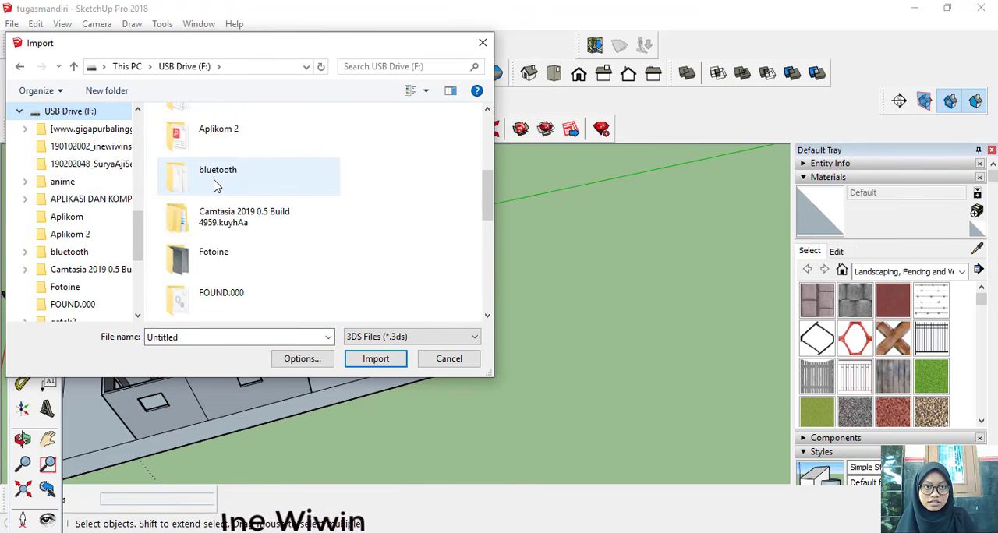
pyautogui.scroll(-3, 238, 215)
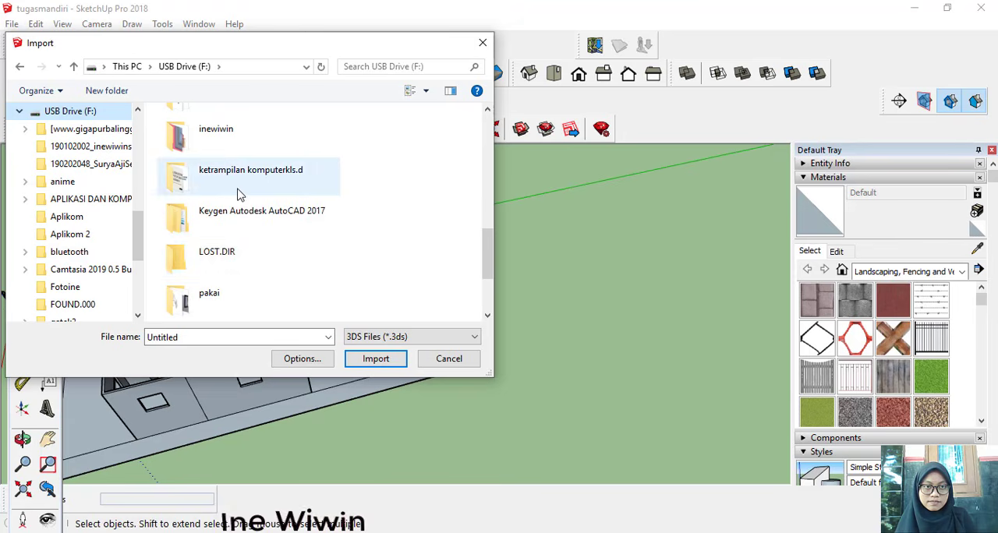
pyautogui.scroll(3, 257, 250)
pyautogui.scroll(-6, 244, 264)
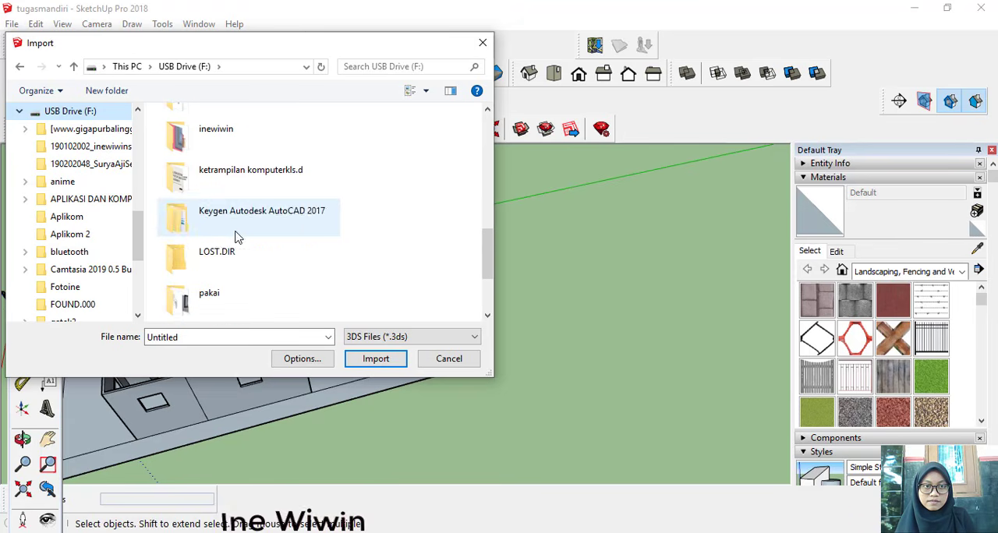
pyautogui.doubleClick(226, 181)
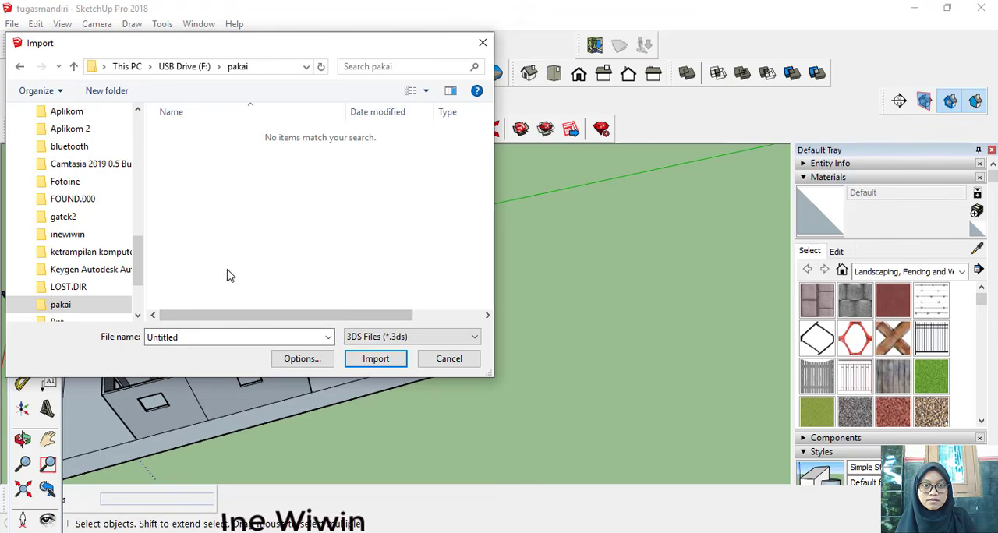
# Step: Filter the import files to SketchUp Files (*.skp), preview them as thumbnails and import the pintu door model
pyautogui.click(412, 337)
pyautogui.click(453, 360)
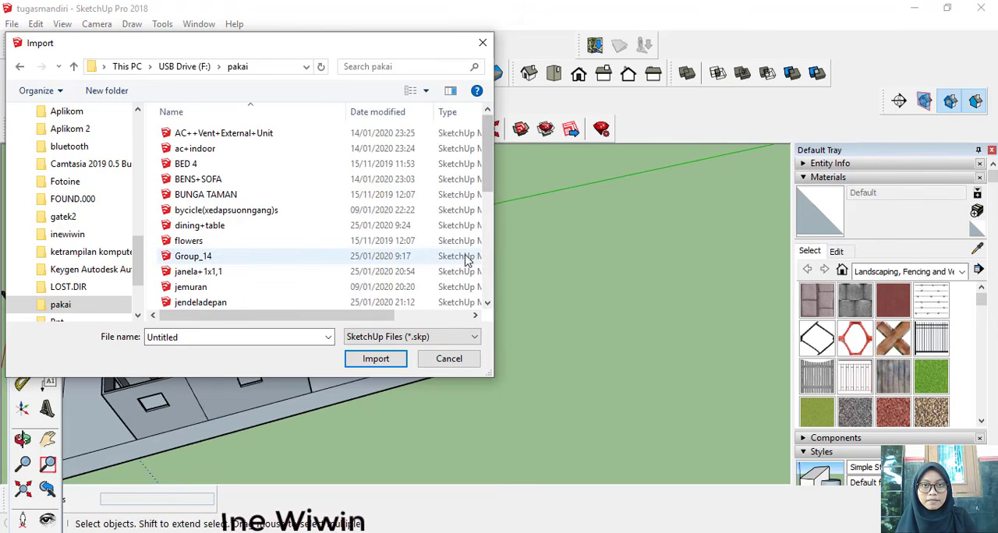
pyautogui.click(409, 91)
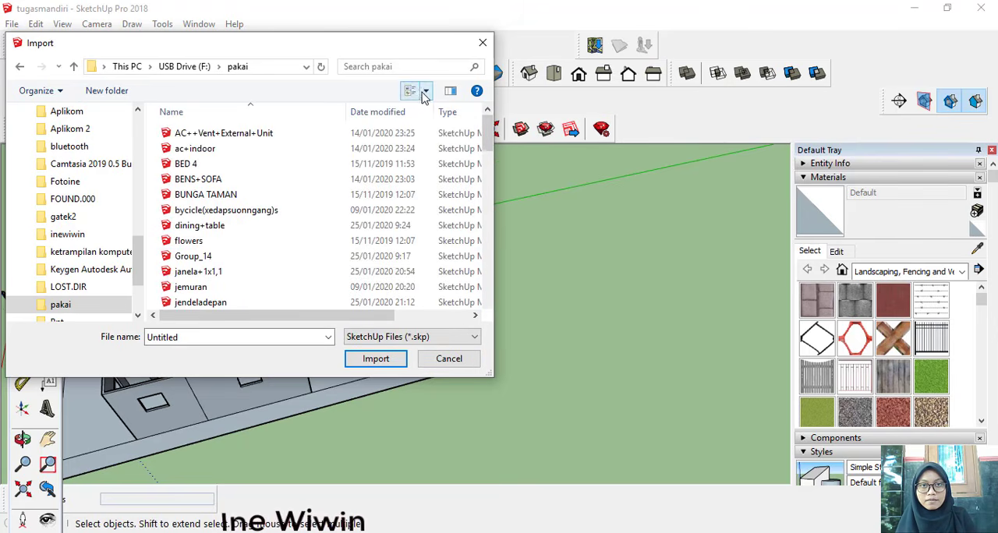
pyautogui.scroll(-3, 287, 221)
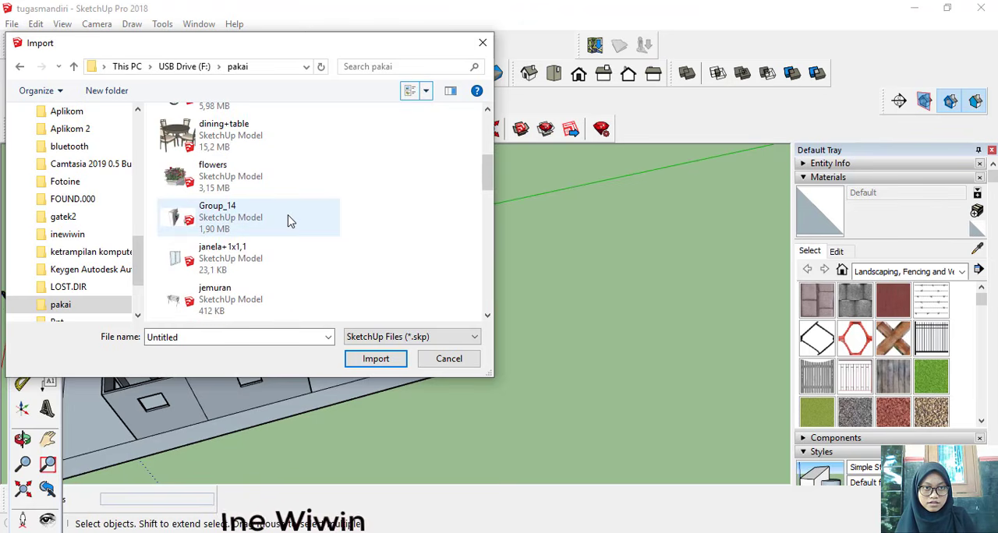
pyautogui.scroll(-6, 288, 221)
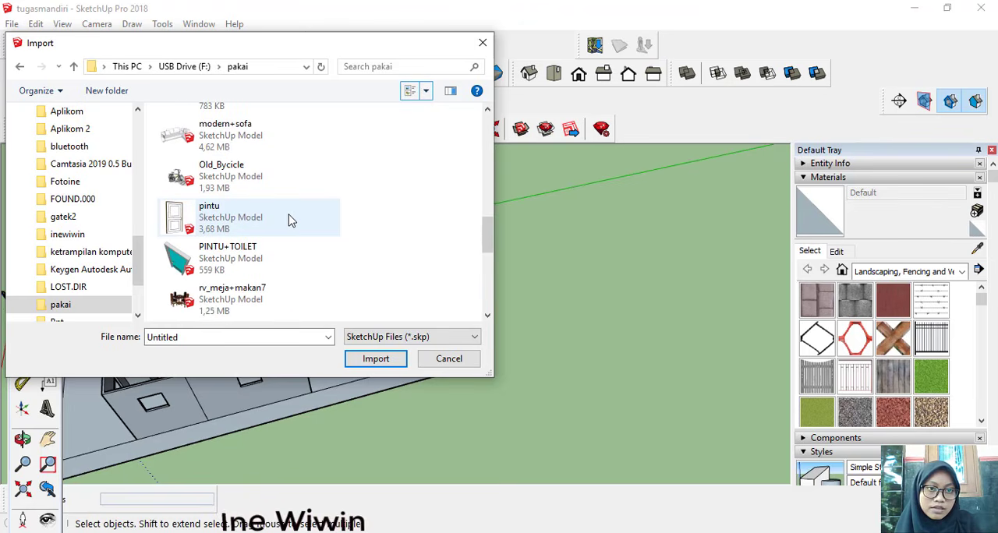
pyautogui.click(288, 221)
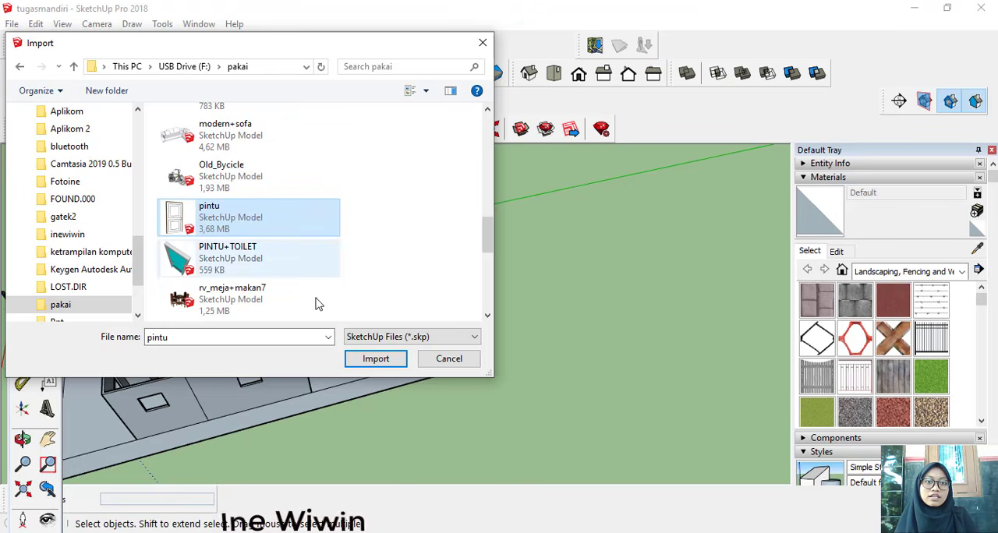
pyautogui.click(378, 360)
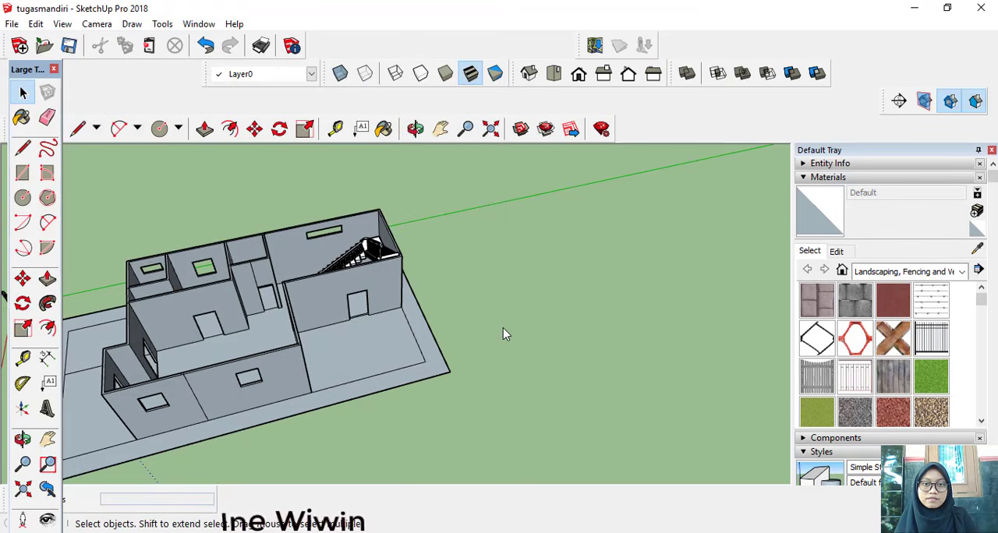
# Step: Place the imported door on the front terrace and rotate it parallel to the entrance wall
pyautogui.scroll(-2, 526, 326)
pyautogui.click(526, 327)
pyautogui.moveTo(526, 326); pyautogui.dragTo(338, 272, button='middle')
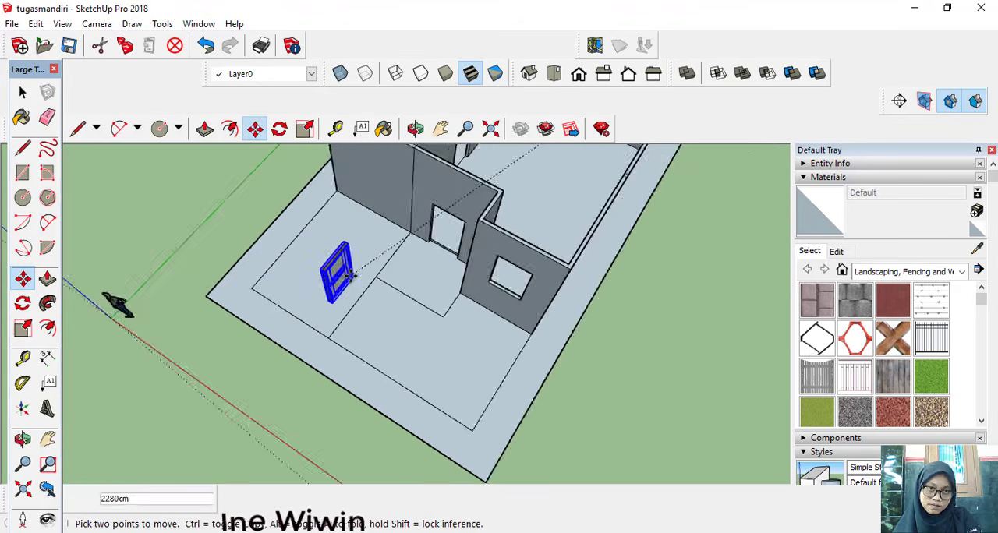
pyautogui.scroll(5, 338, 272)
pyautogui.click(23, 303)
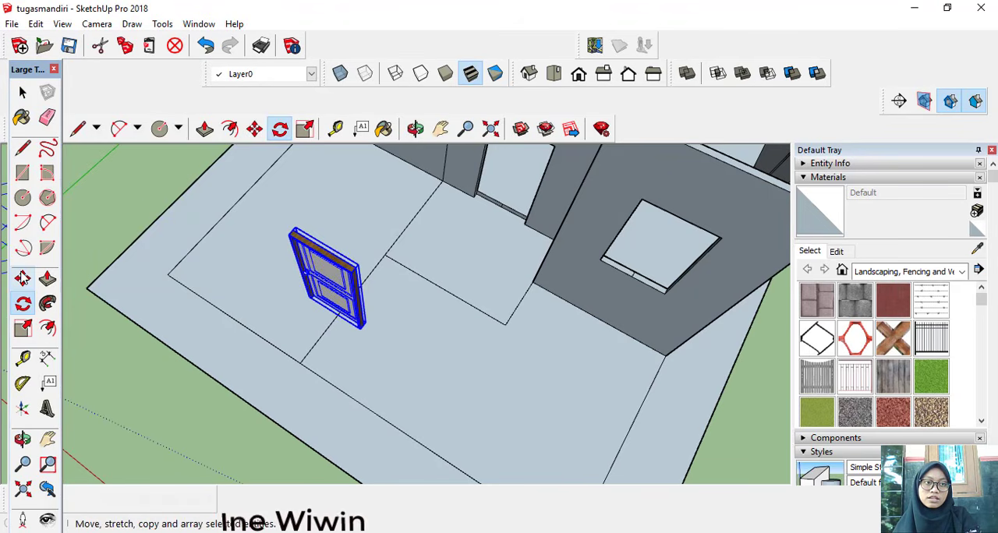
# Step: Move the door by its lower outer corner about 368 cm into the entrance opening of the front wall
pyautogui.click(22, 278)
pyautogui.scroll(6, 392, 341)
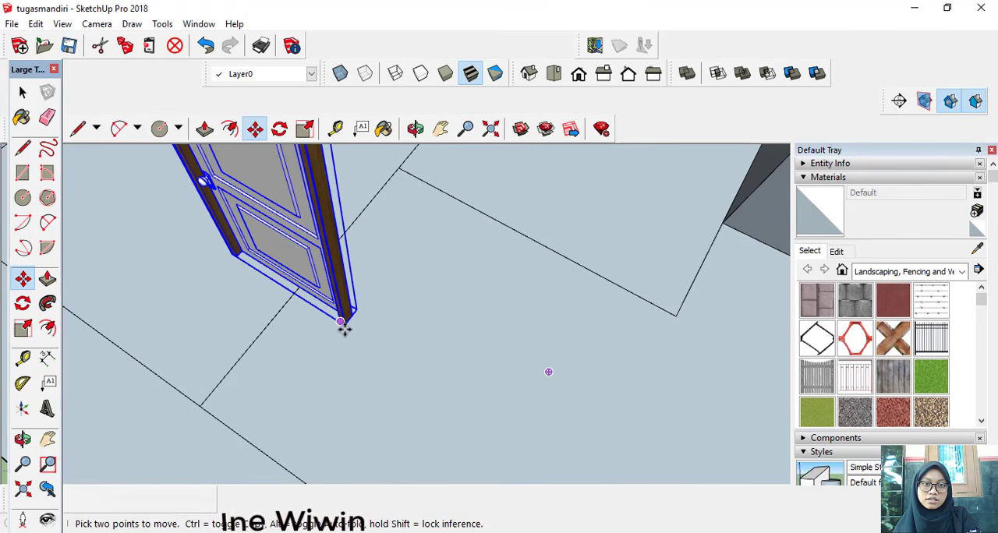
pyautogui.scroll(4, 344, 326)
pyautogui.click(345, 316)
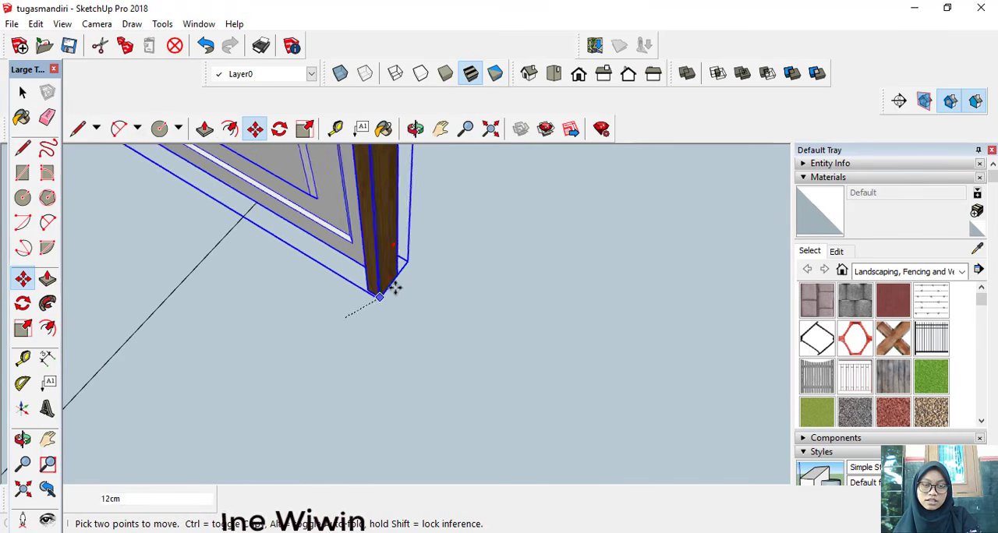
pyautogui.scroll(-4, 418, 192)
pyautogui.scroll(-3, 335, 148)
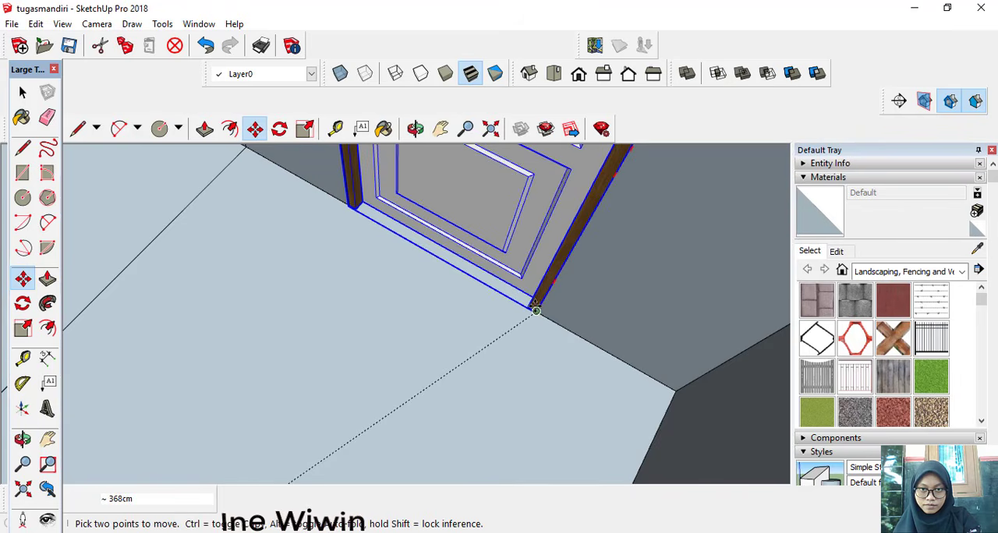
pyautogui.click(536, 310)
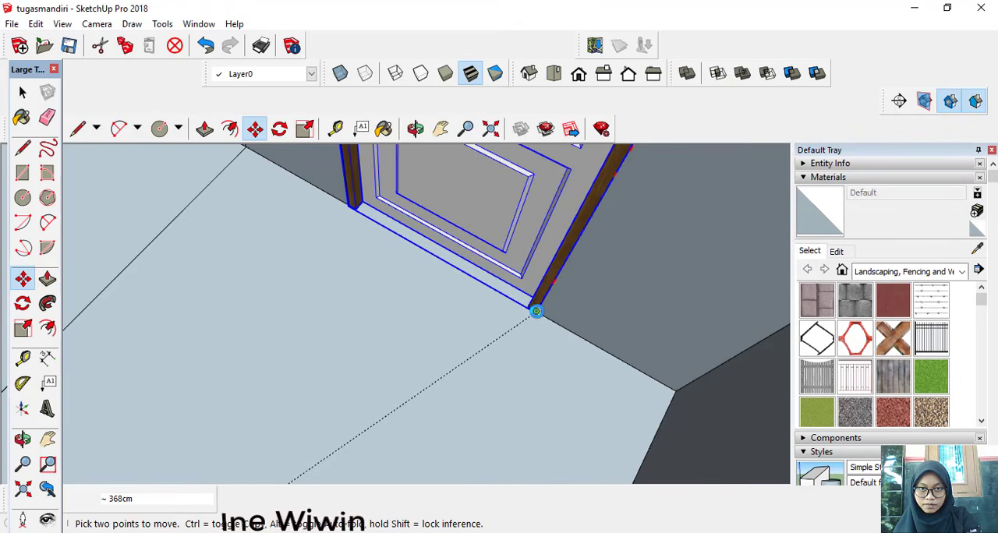
pyautogui.scroll(-5, 450, 274)
pyautogui.scroll(-4, 450, 274)
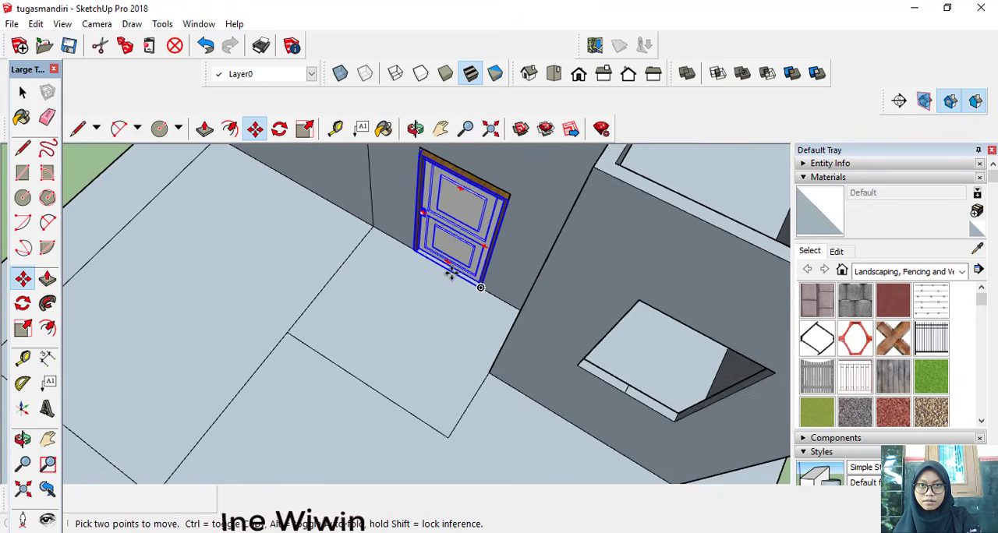
pyautogui.moveTo(568, 304); pyautogui.dragTo(440, 209, button='middle')
pyautogui.scroll(-4, 443, 212)
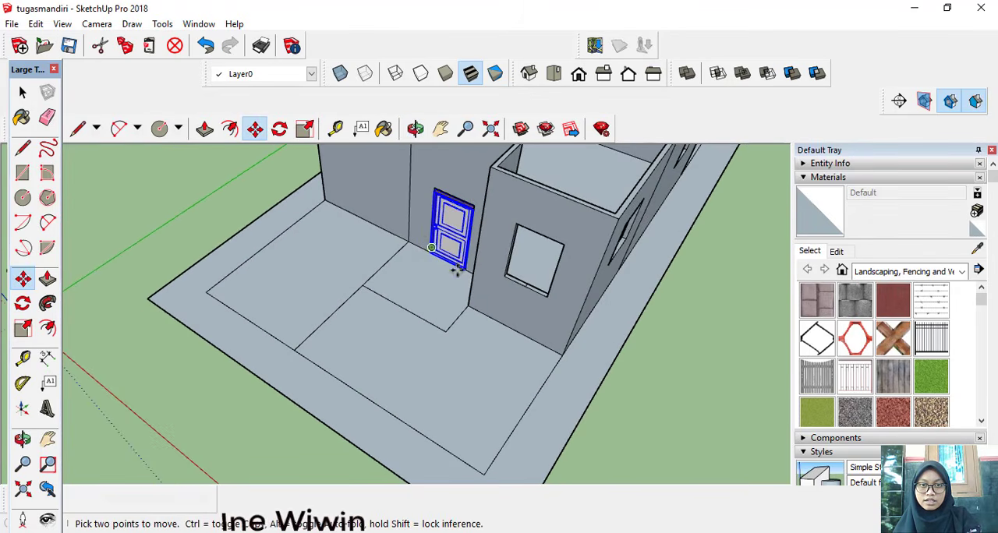
pyautogui.scroll(3, 471, 288)
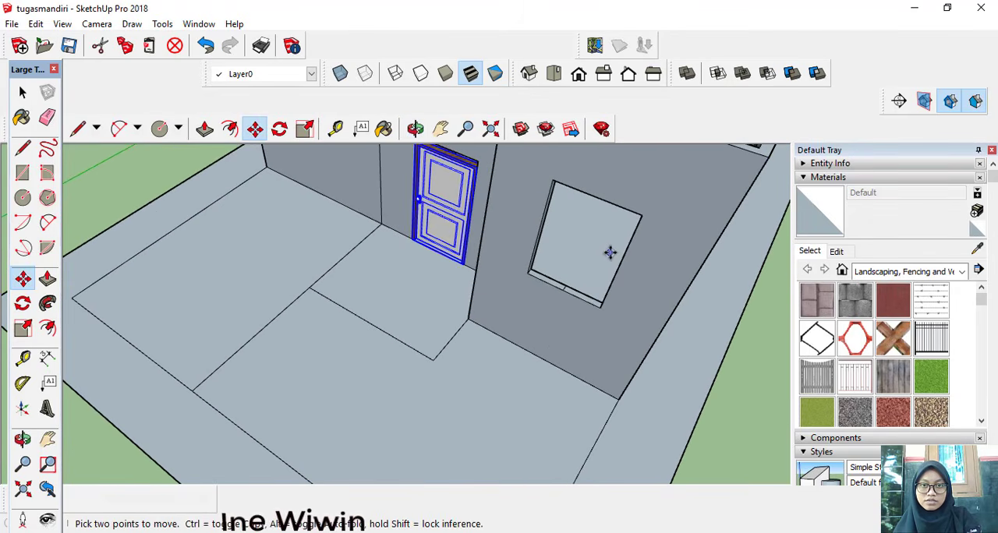
pyautogui.scroll(-3, 498, 261)
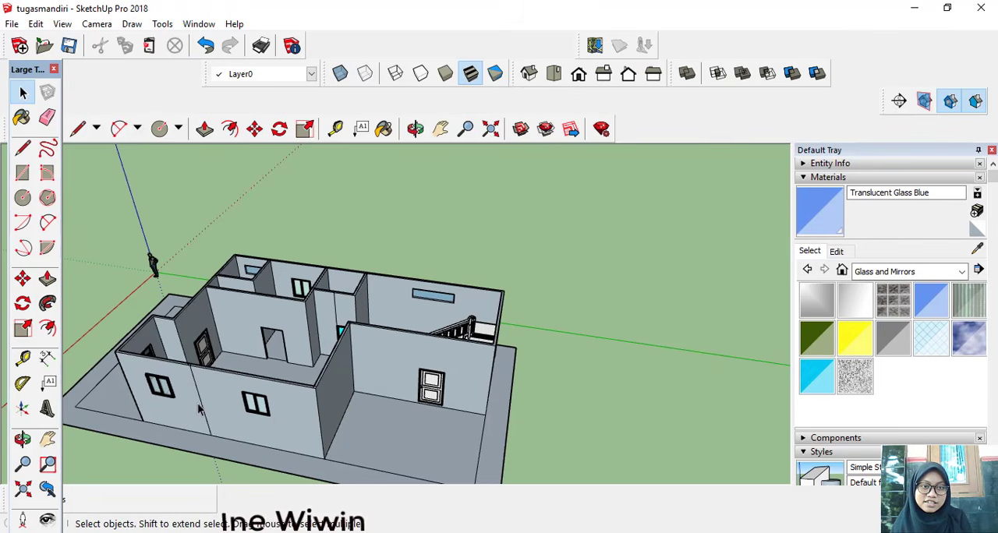
# Step: Import the modern+sofa model from the pakai folder, previewing the SketchUp files with thumbnails to find it
pyautogui.moveTo(199, 409); pyautogui.dragTo(257, 424, button='middle')
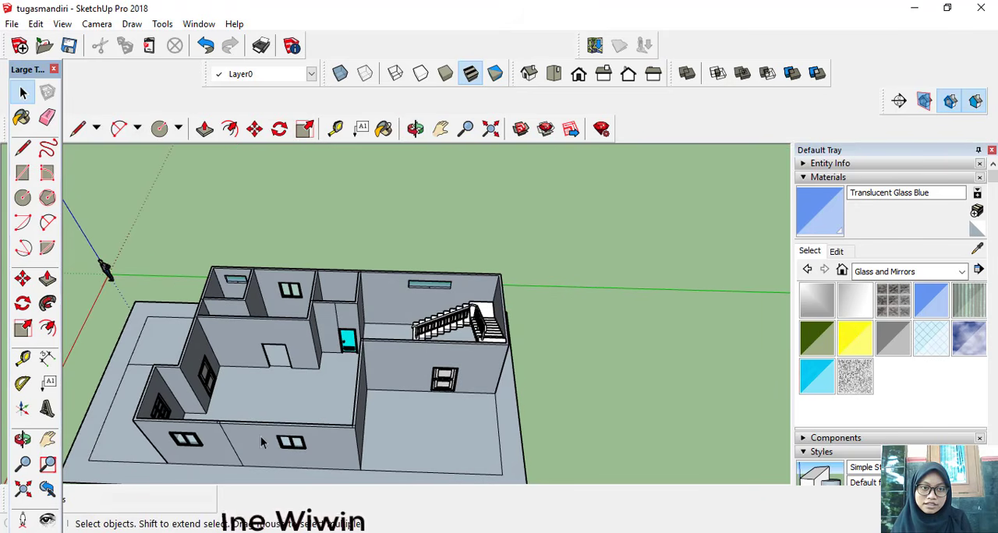
pyautogui.click(12, 25)
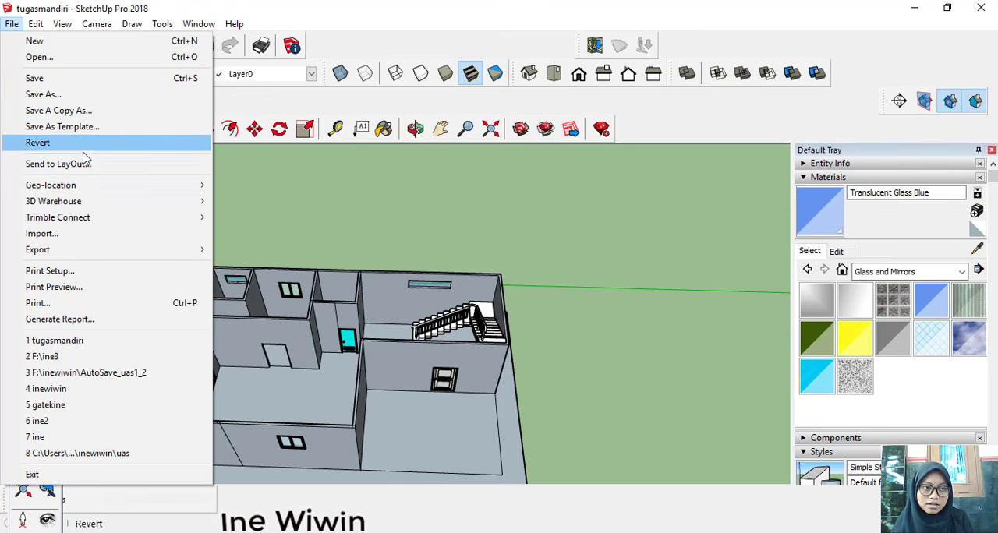
pyautogui.click(94, 236)
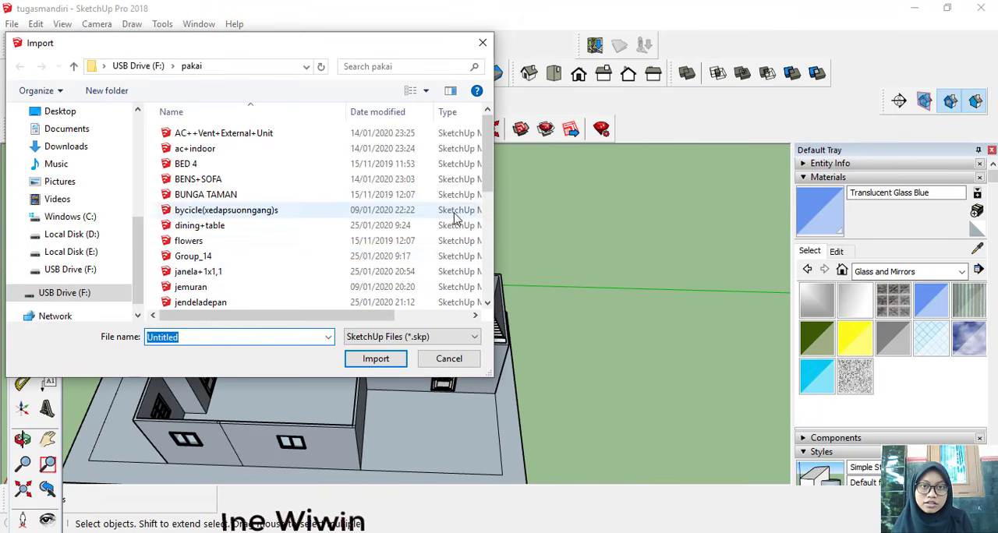
pyautogui.click(417, 94)
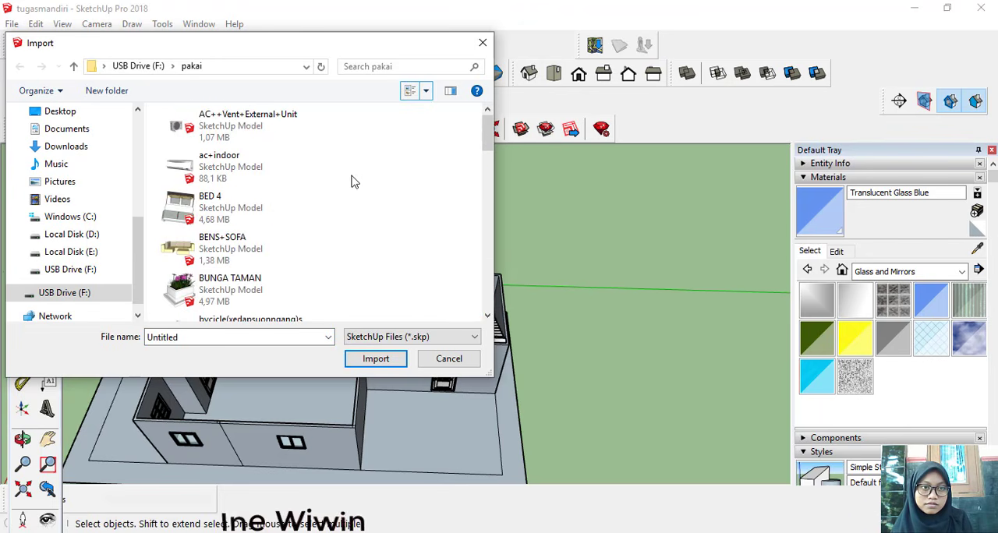
pyautogui.scroll(-1, 339, 187)
pyautogui.scroll(-2, 339, 190)
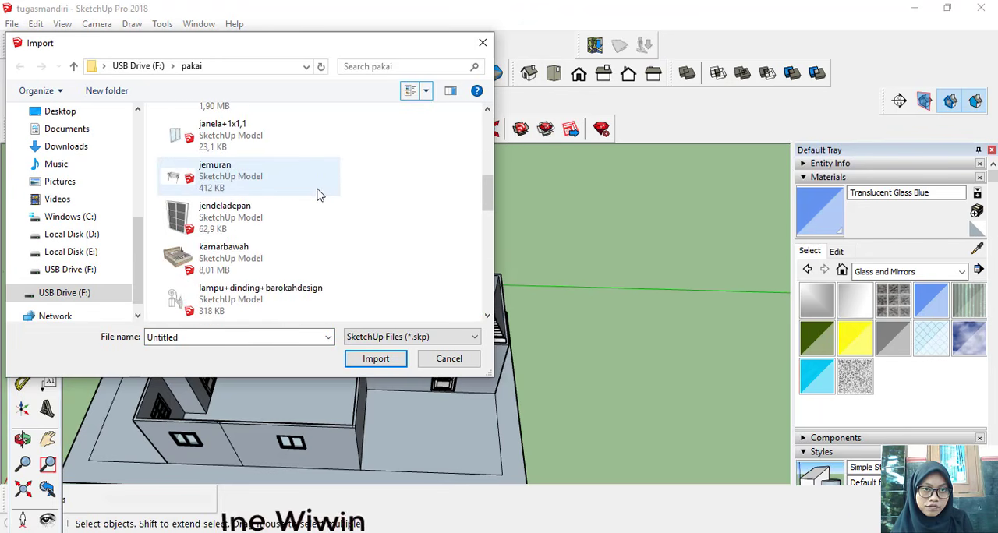
pyautogui.scroll(-1, 318, 194)
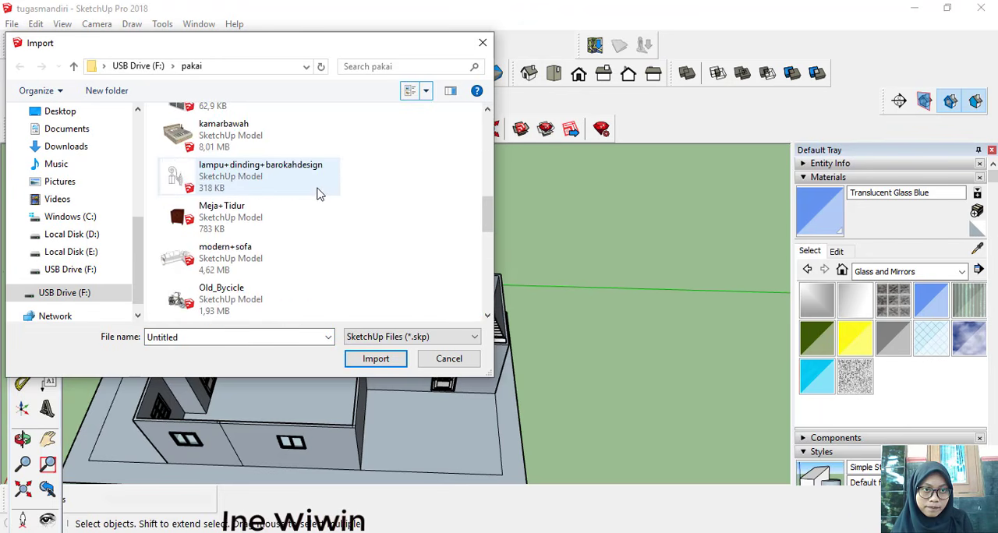
pyautogui.click(250, 251)
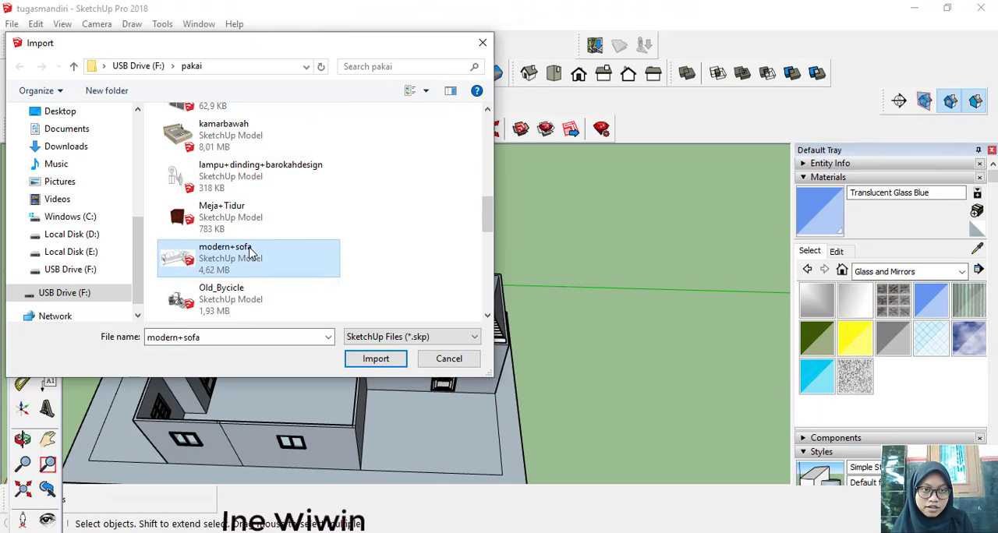
pyautogui.click(400, 359)
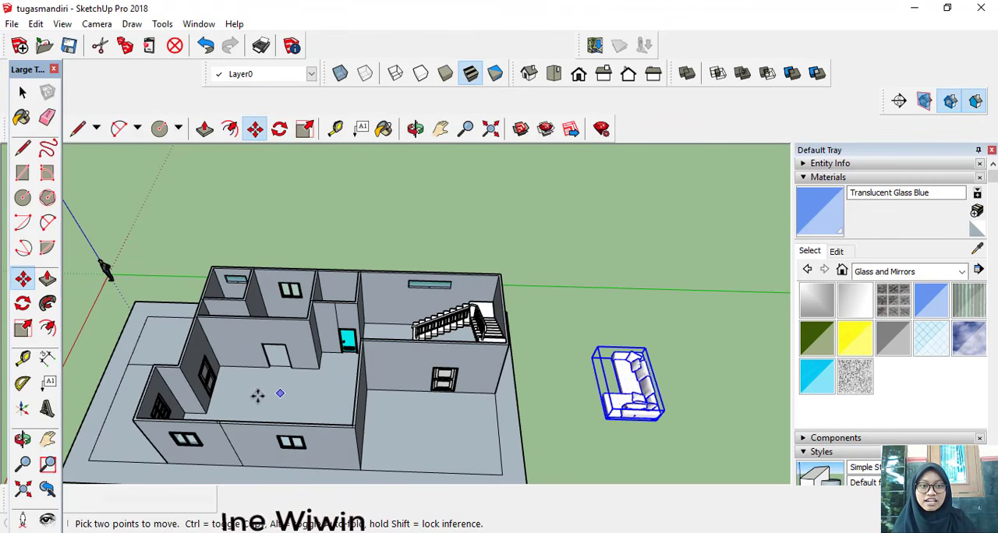
# Step: Rotate the imported sofa 90 degrees clockwise on the ground plane so its back runs parallel to the windowed side wall
pyautogui.moveTo(227, 407); pyautogui.dragTo(255, 423, button='middle')
pyautogui.moveTo(331, 447); pyautogui.dragTo(110, 372, button='middle')
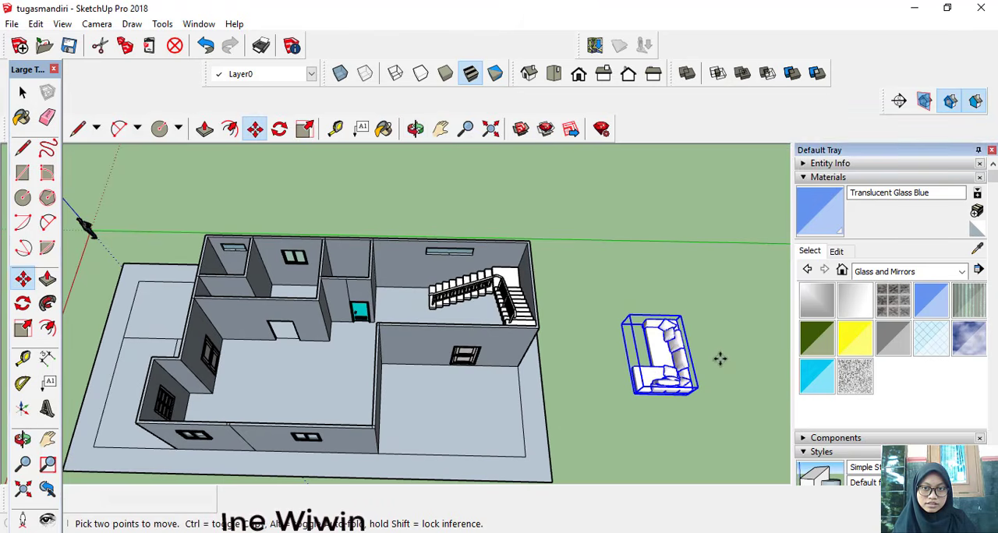
pyautogui.click(23, 303)
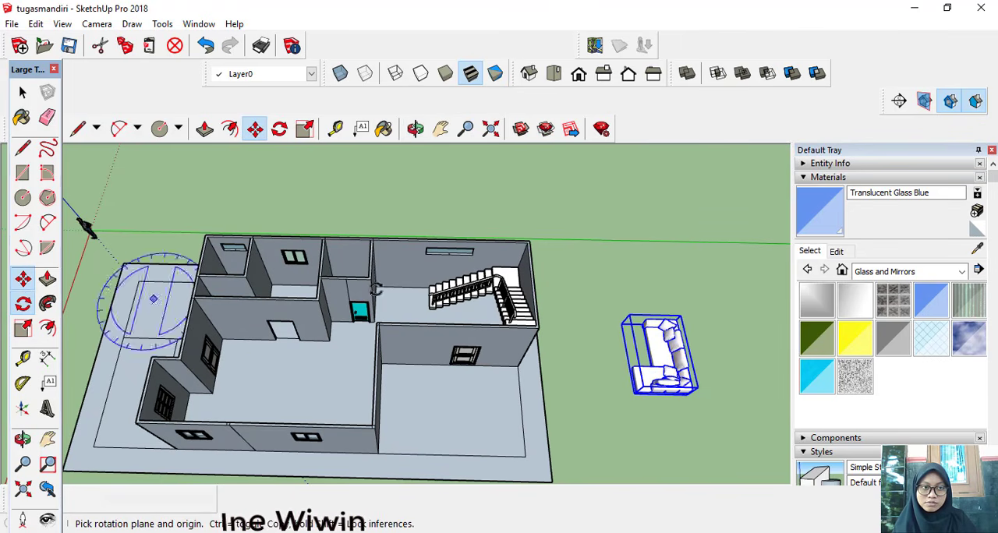
pyautogui.click(634, 294)
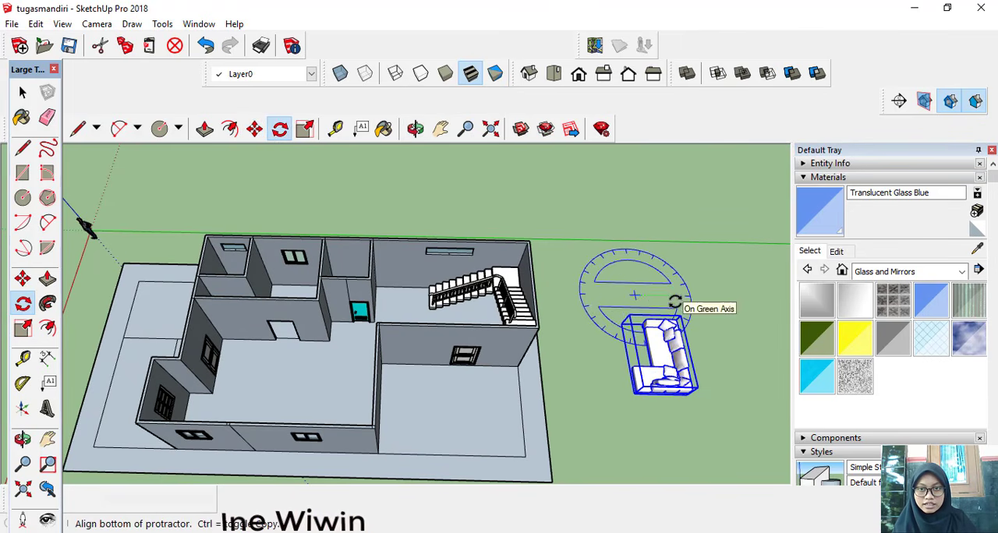
pyautogui.click(675, 302)
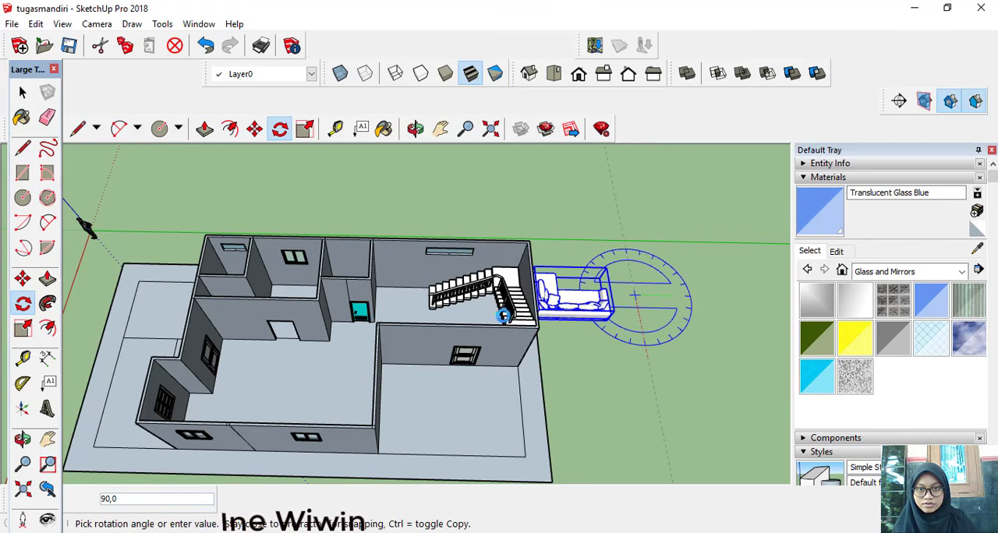
pyautogui.click(3, 215)
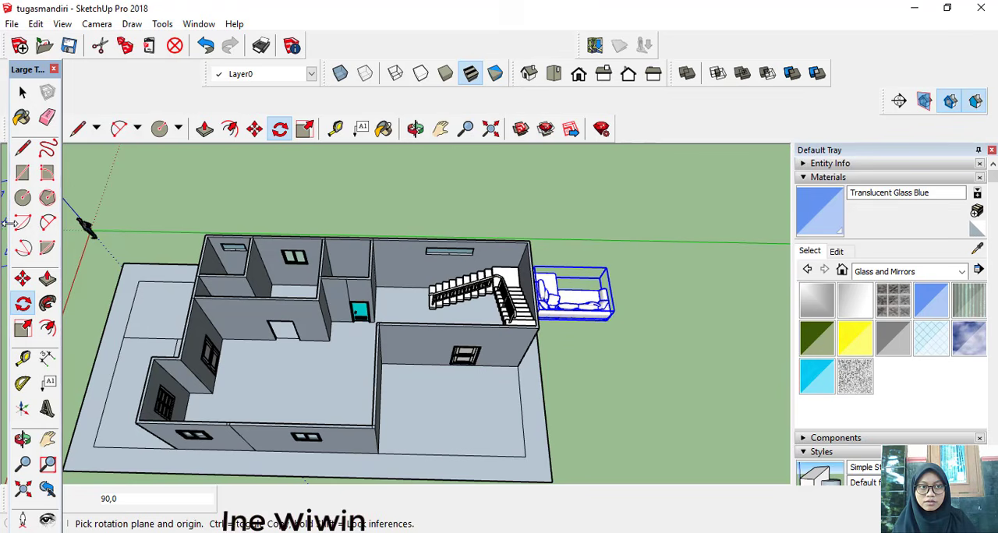
# Step: Move the sofa by its lower back corner about 1482 cm into the living room, with its back along the windowed side wall
pyautogui.click(21, 284)
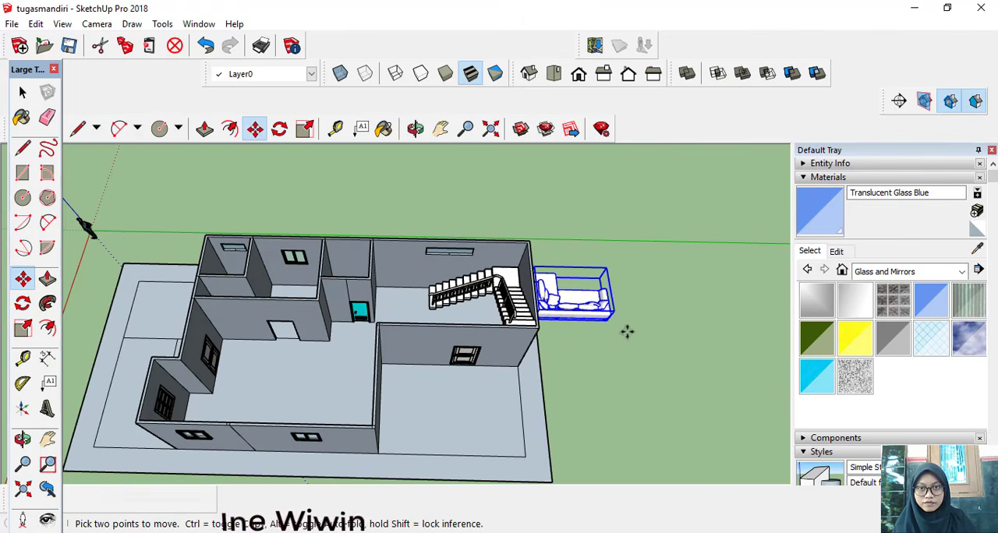
pyautogui.scroll(6, 627, 332)
pyautogui.moveTo(692, 286); pyautogui.dragTo(592, 308, button='middle')
pyautogui.scroll(-5, 643, 331)
pyautogui.moveTo(679, 343); pyautogui.dragTo(641, 350, button='middle')
pyautogui.scroll(5, 686, 363)
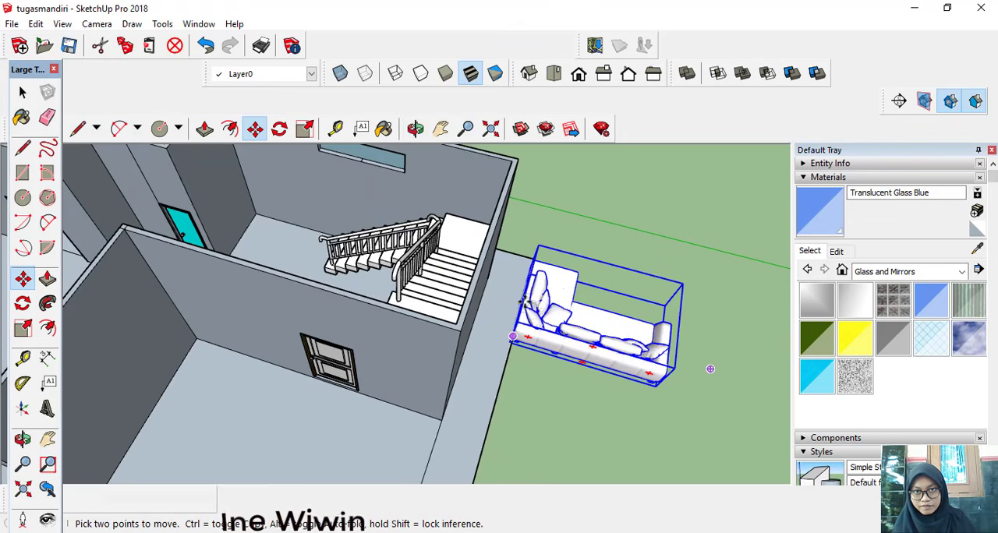
pyautogui.click(653, 383)
pyautogui.scroll(5, 657, 388)
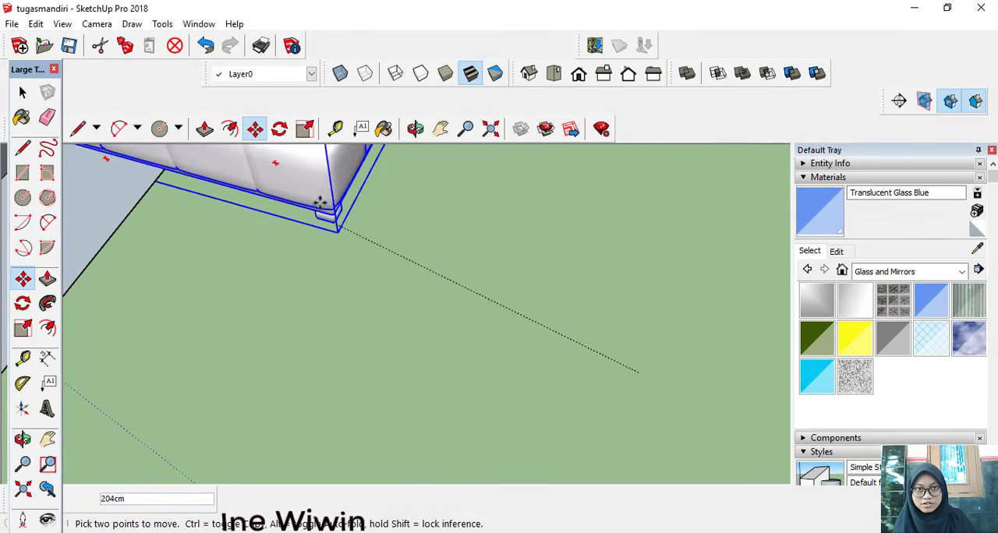
pyautogui.click(441, 128)
pyautogui.moveTo(318, 194); pyautogui.dragTo(549, 225)
pyautogui.scroll(-3, 550, 225)
pyautogui.moveTo(307, 219); pyautogui.dragTo(666, 285)
pyautogui.scroll(-3, 341, 249)
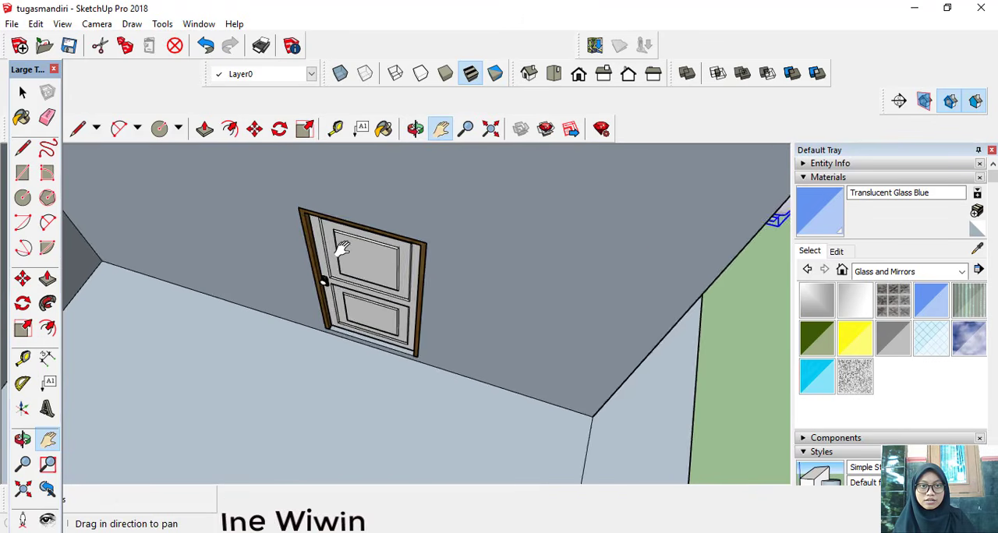
pyautogui.moveTo(275, 174); pyautogui.dragTo(764, 281)
pyautogui.scroll(-3, 750, 282)
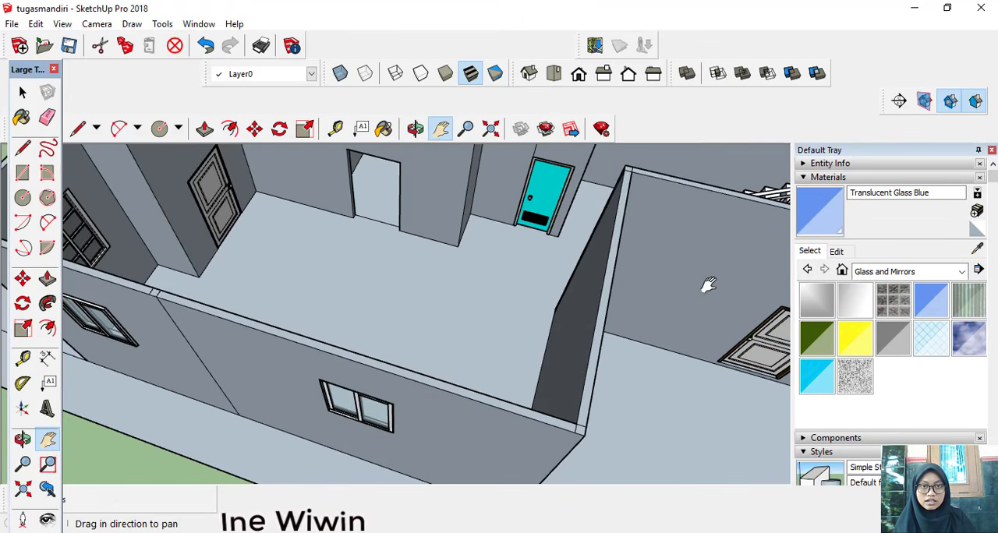
pyautogui.hotkey('ctrl', 'v')
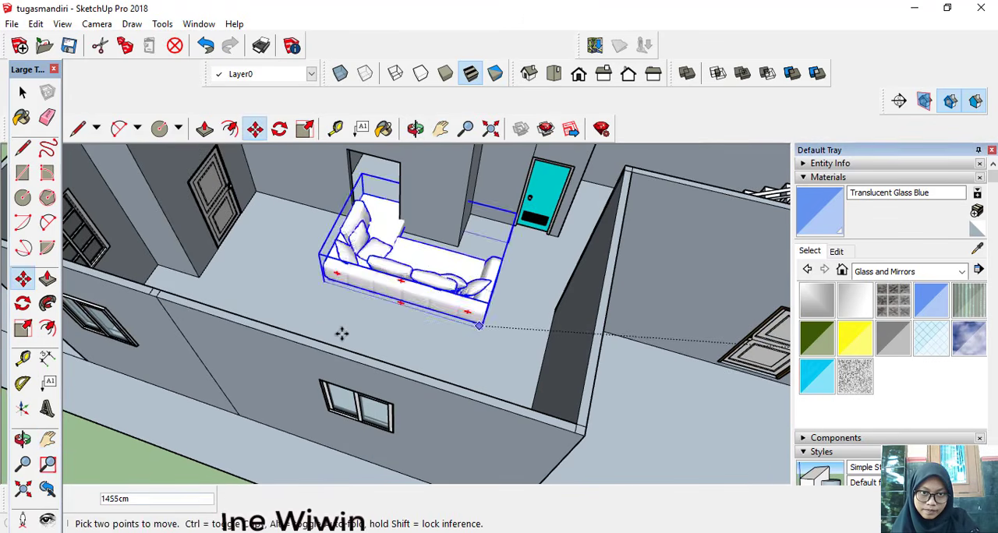
pyautogui.scroll(8, 331, 308)
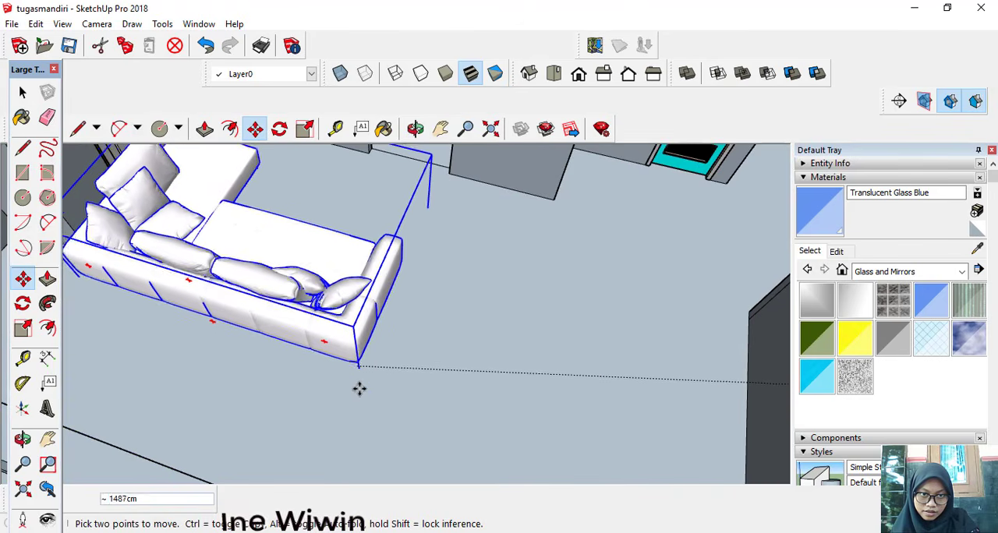
pyautogui.scroll(-5, 341, 422)
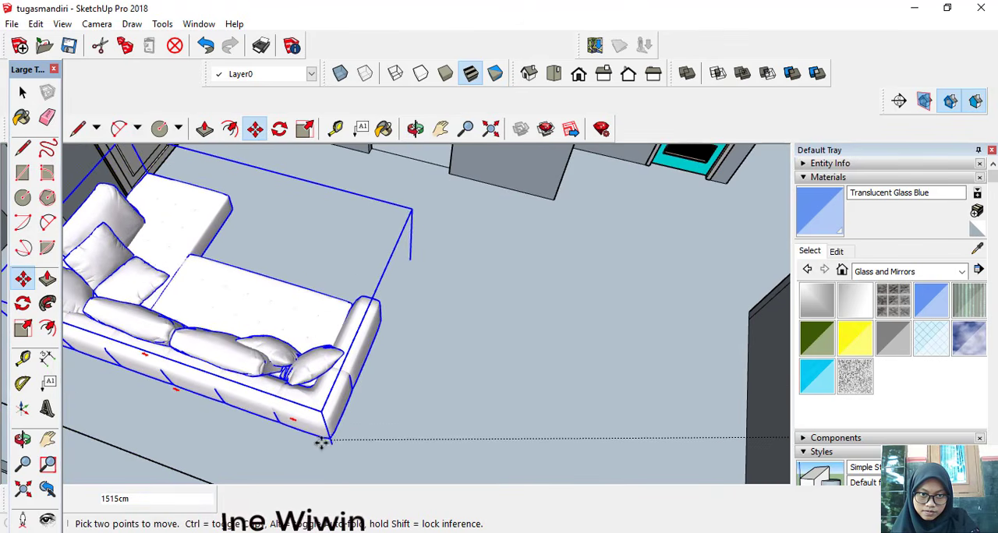
pyautogui.scroll(-1, 308, 446)
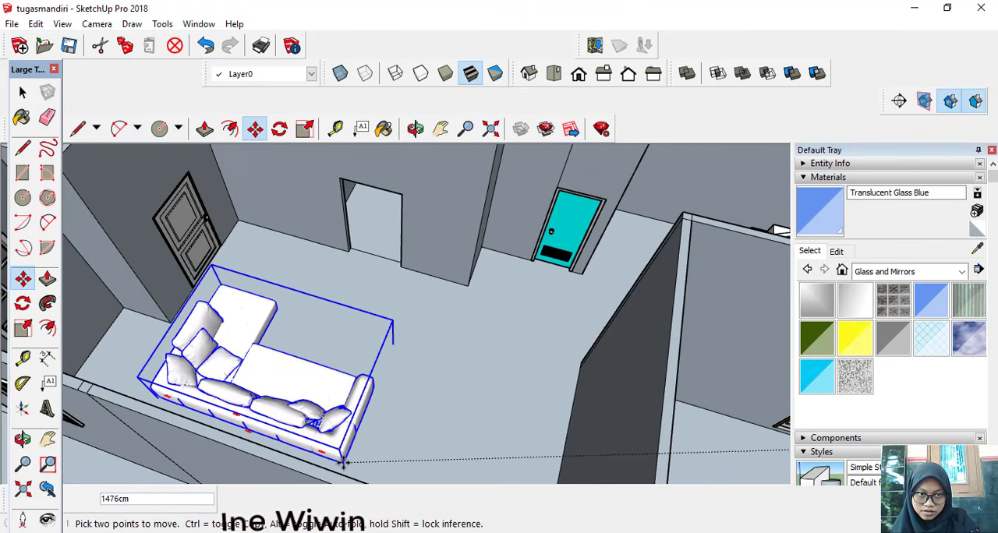
pyautogui.moveTo(360, 466); pyautogui.dragTo(367, 419, button='middle')
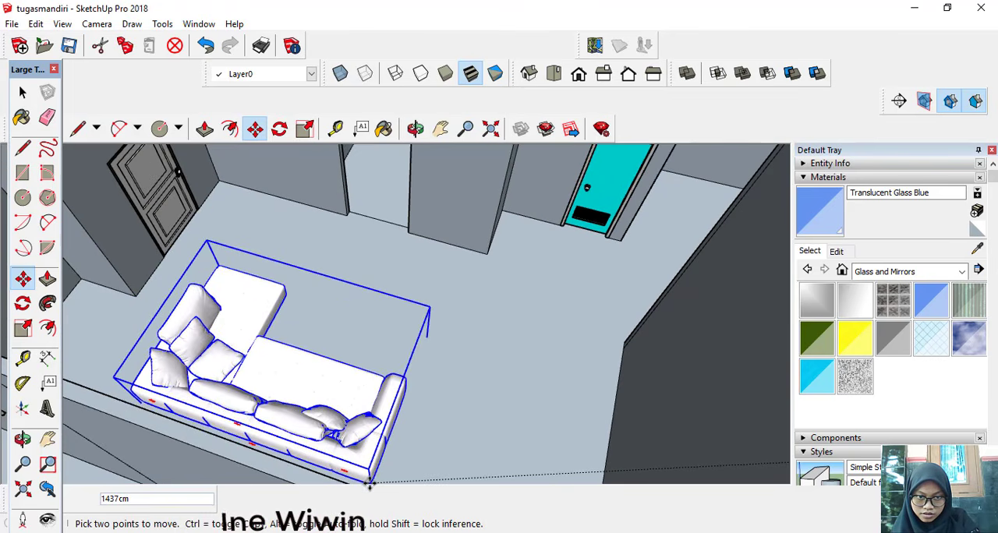
pyautogui.moveTo(393, 455); pyautogui.dragTo(234, 439, button='middle')
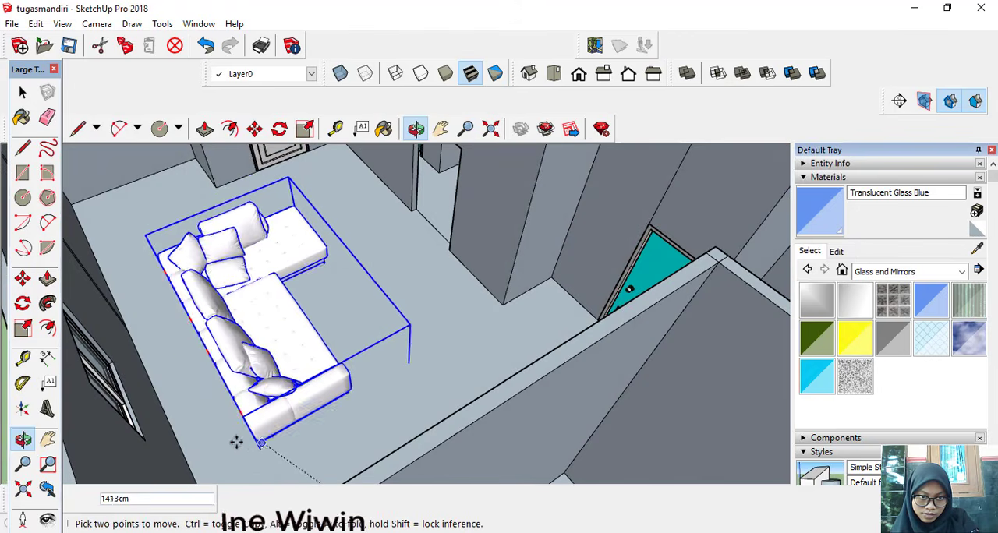
pyautogui.scroll(4, 236, 442)
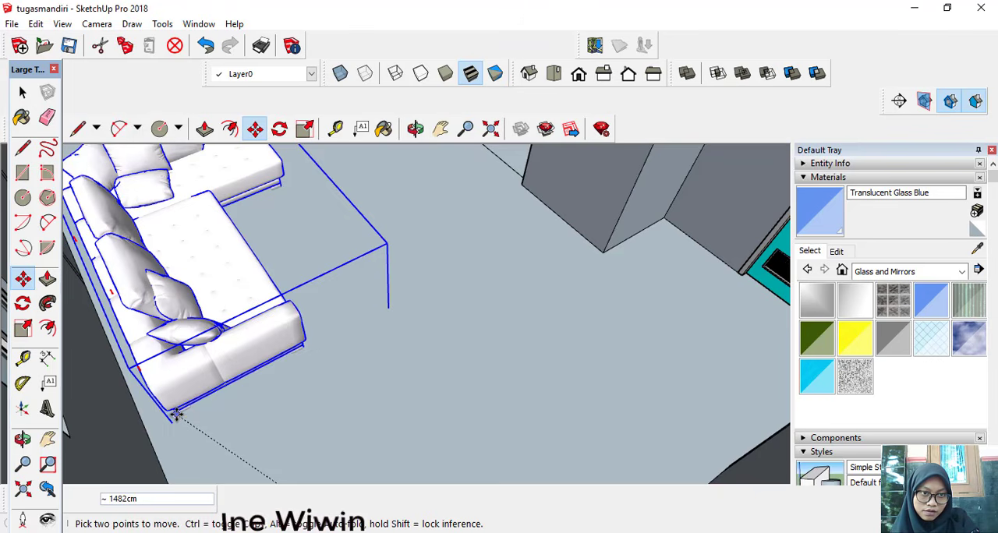
pyautogui.click(176, 415)
# Step: Select all connected walls and floor slabs of the house and make them a group
pyautogui.scroll(-8, 249, 408)
pyautogui.moveTo(354, 406); pyautogui.dragTo(387, 417, button='middle')
pyautogui.scroll(-4, 386, 417)
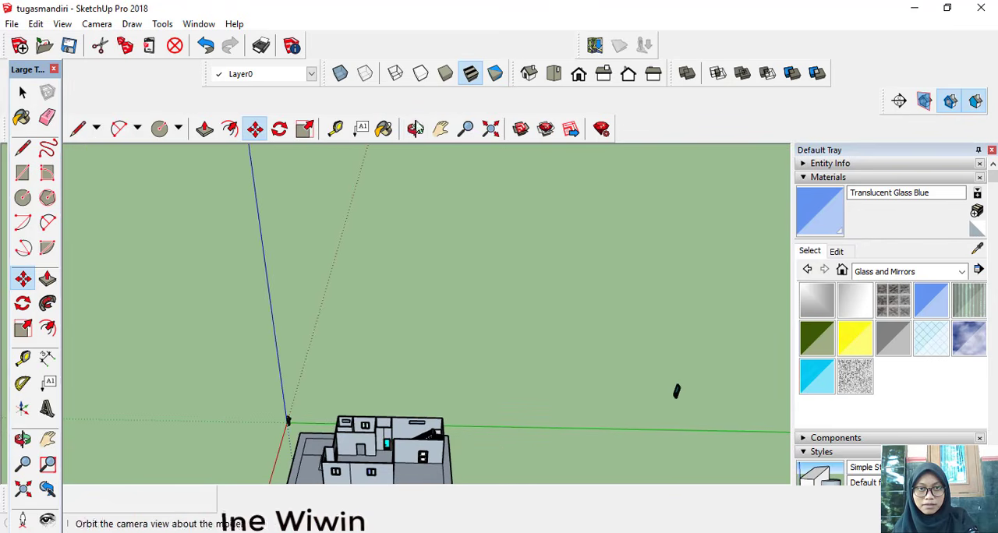
pyautogui.click(440, 129)
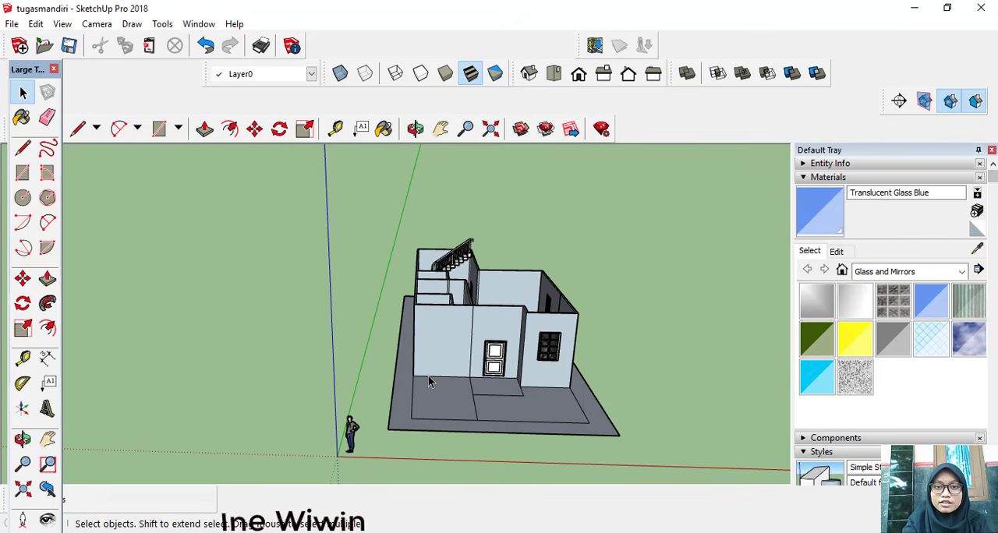
pyautogui.doubleClick(428, 376)
pyautogui.click(427, 376)
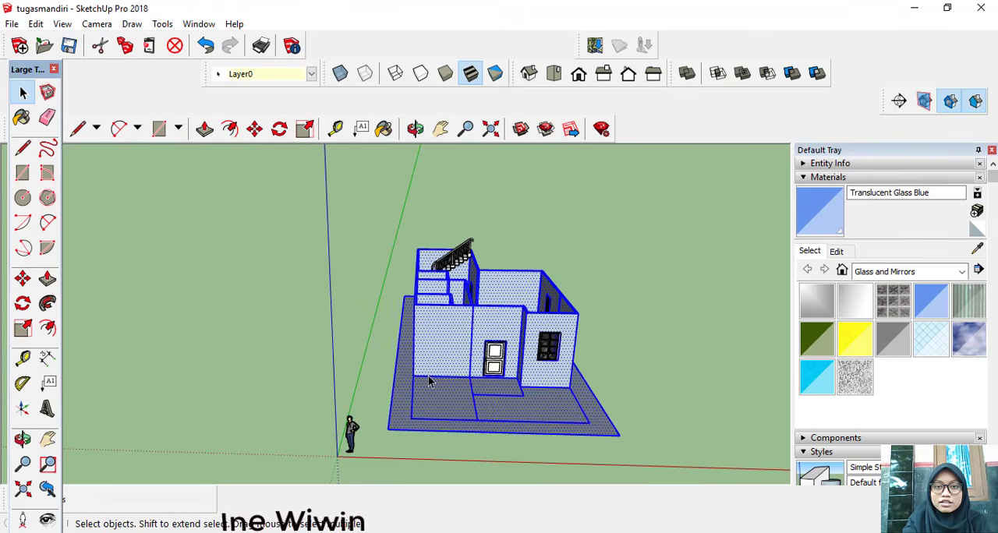
pyautogui.rightClick(428, 379)
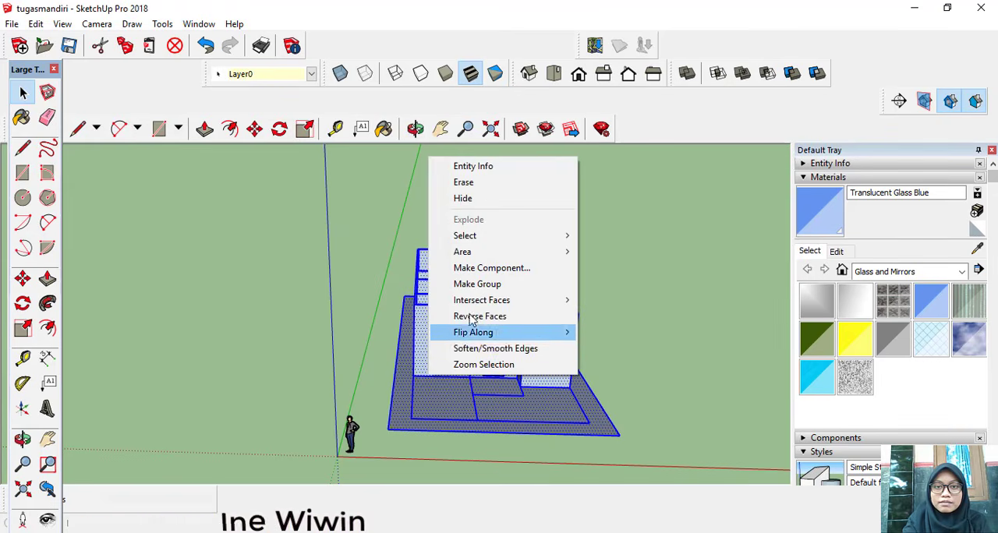
pyautogui.click(481, 286)
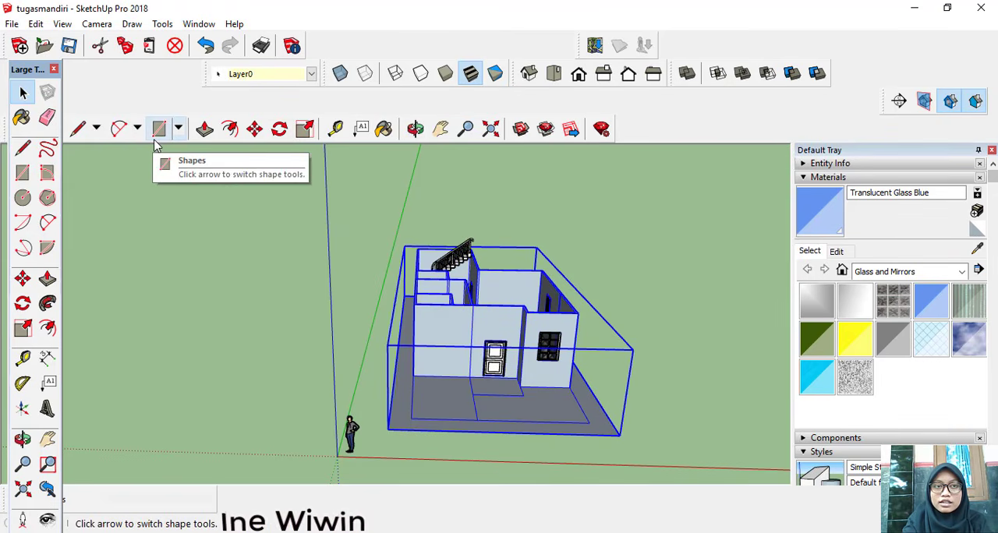
# Step: Draw an 800 by 740 cm rectangle on top of the walls from the front outer corner, covering the rooms before the stairwell, and clear the selection
pyautogui.click(23, 172)
pyautogui.scroll(2, 437, 350)
pyautogui.moveTo(437, 350); pyautogui.dragTo(379, 340, button='middle')
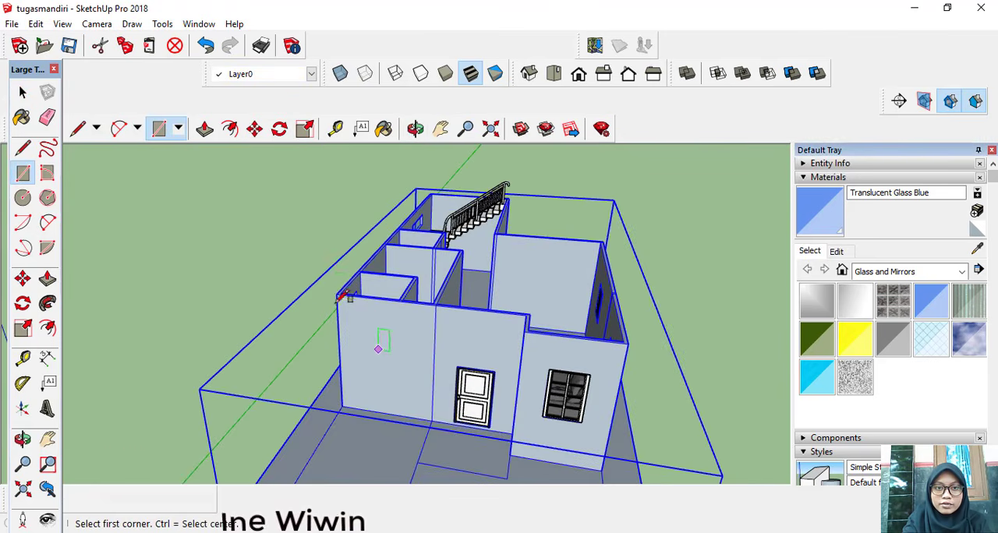
pyautogui.scroll(3, 337, 294)
pyautogui.scroll(2, 337, 293)
pyautogui.click(338, 291)
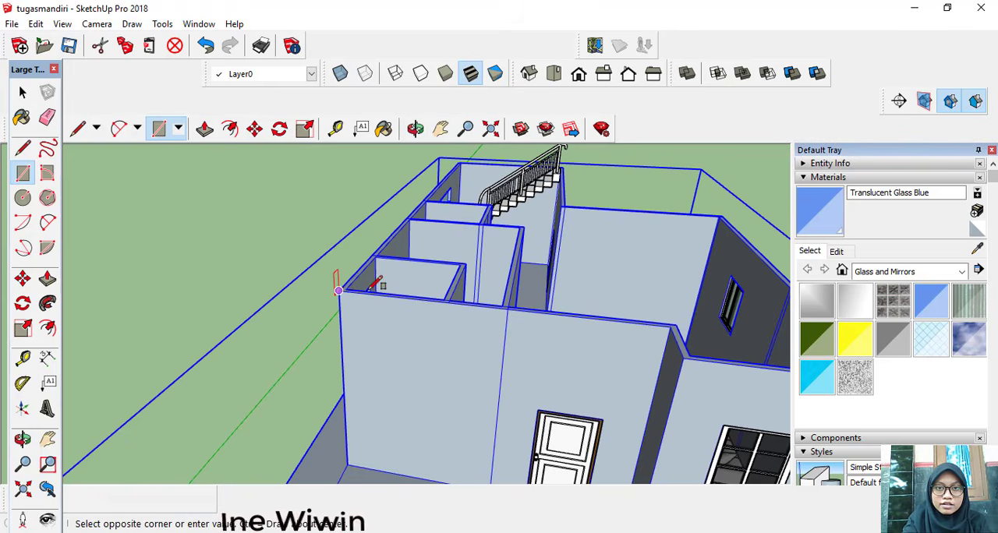
pyautogui.moveTo(700, 266); pyautogui.dragTo(715, 286, button='middle')
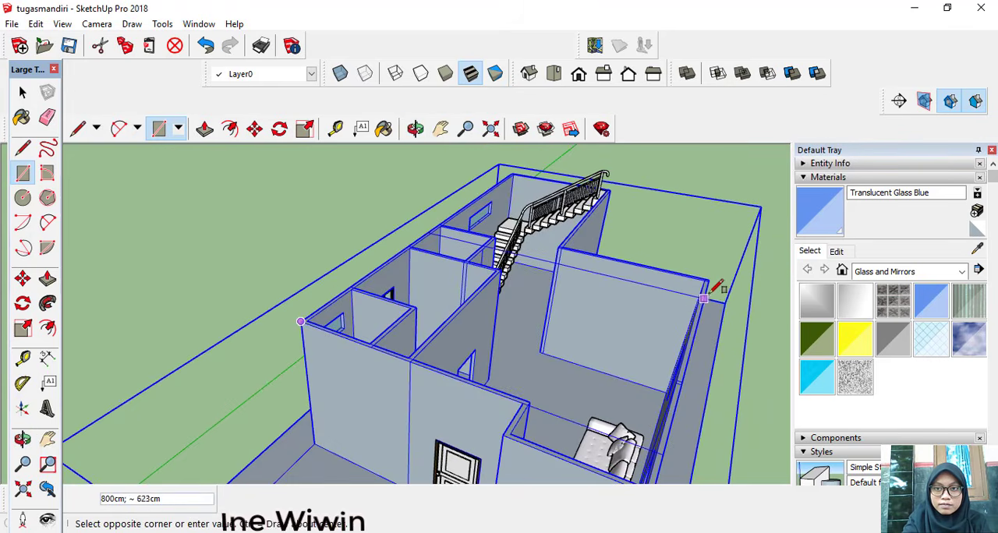
pyautogui.click(717, 275)
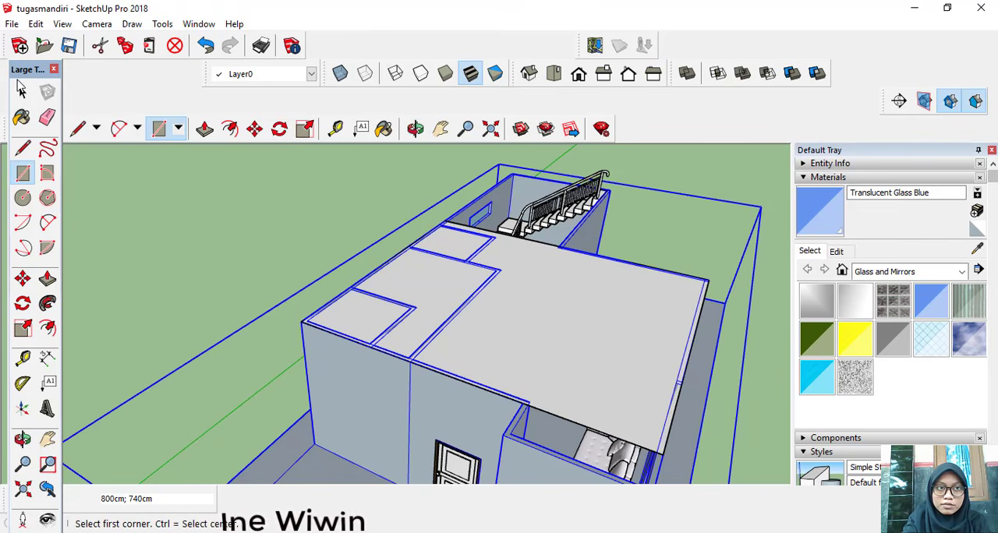
pyautogui.click(21, 92)
pyautogui.click(167, 184)
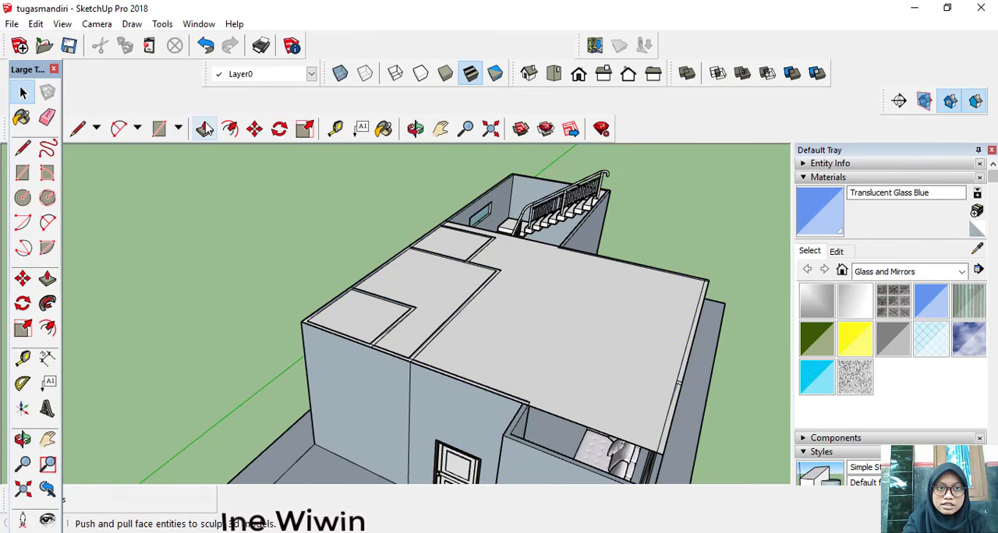
# Step: Push/Pull the rectangle on top of the walls upward into a 10 cm thick slab
pyautogui.click(204, 128)
pyautogui.click(493, 358)
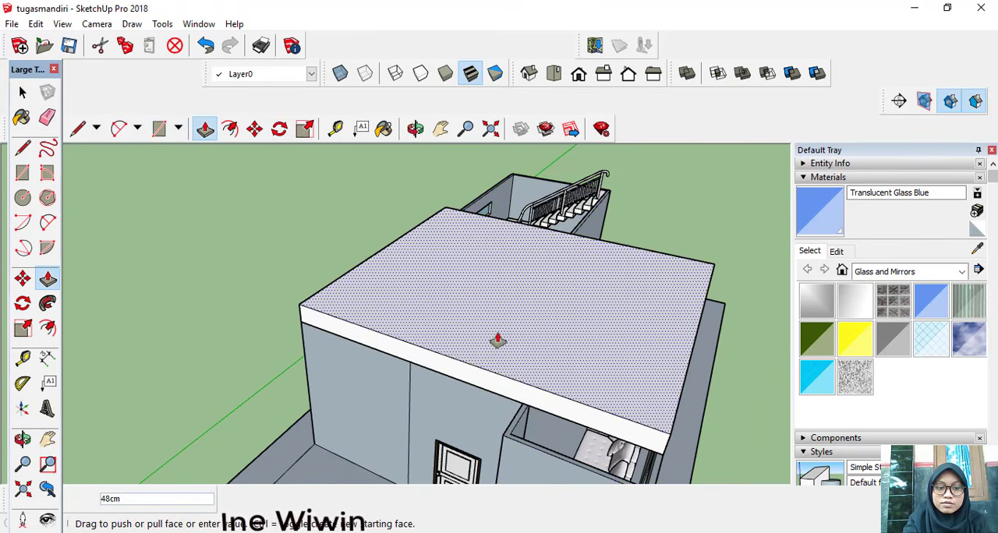
pyautogui.press('Return')
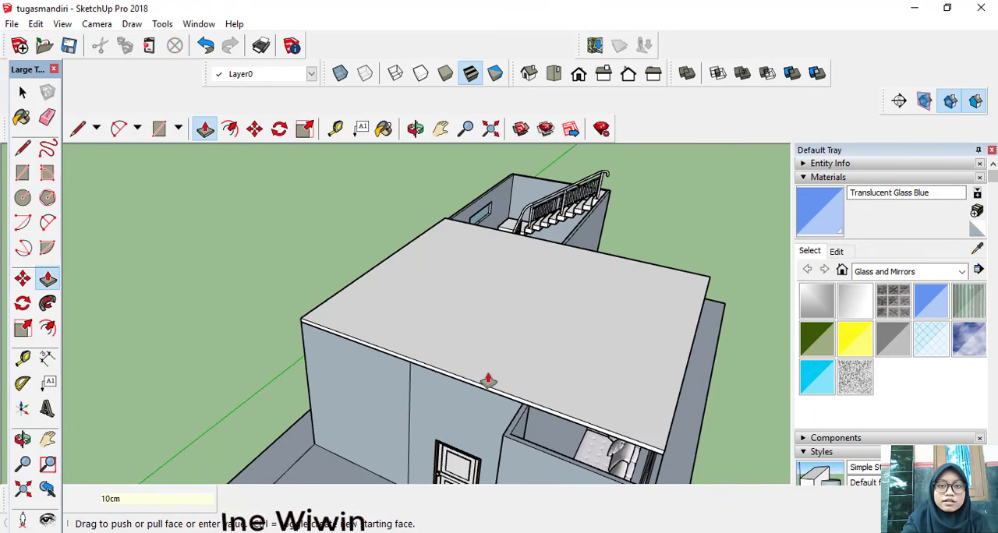
# Step: Draw a 10 cm vertical line across the slab's front edge at the wall corner where the windowed room begins
pyautogui.moveTo(488, 394); pyautogui.dragTo(417, 296, button='middle')
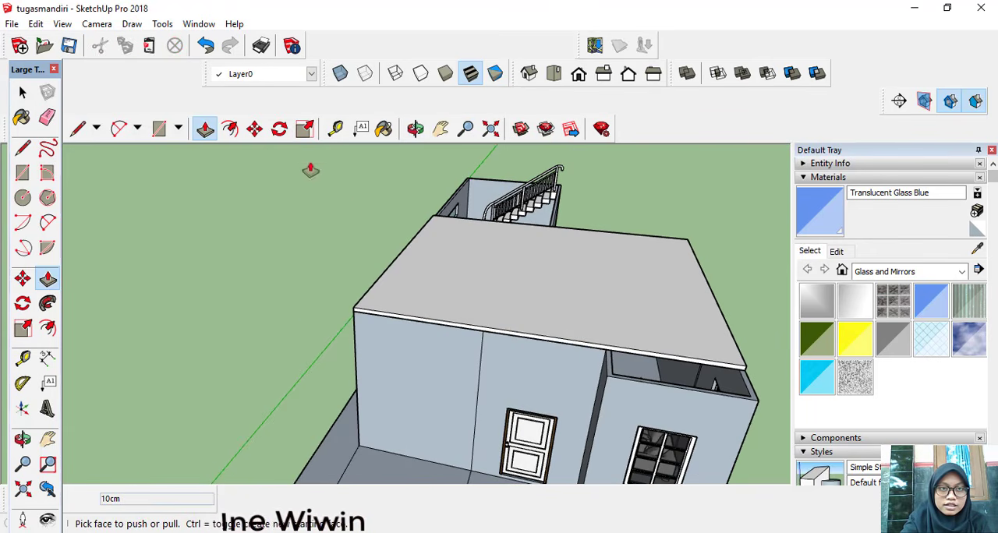
pyautogui.click(77, 127)
pyautogui.scroll(3, 604, 343)
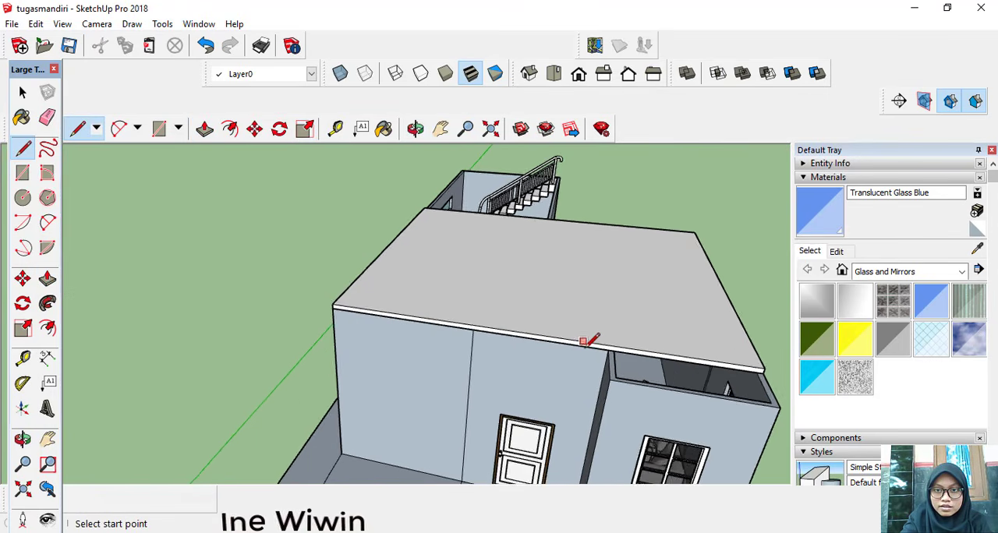
pyautogui.click(615, 351)
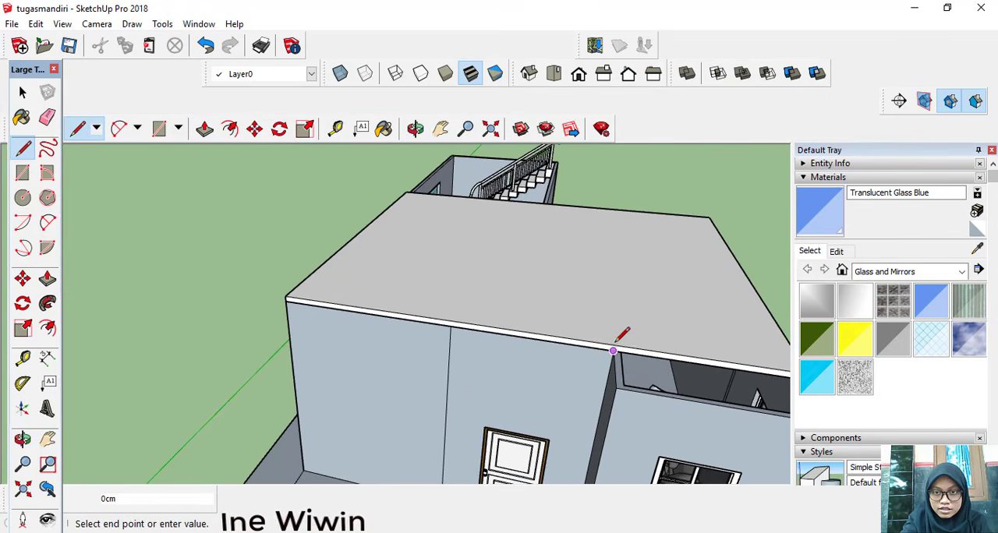
pyautogui.scroll(4, 616, 340)
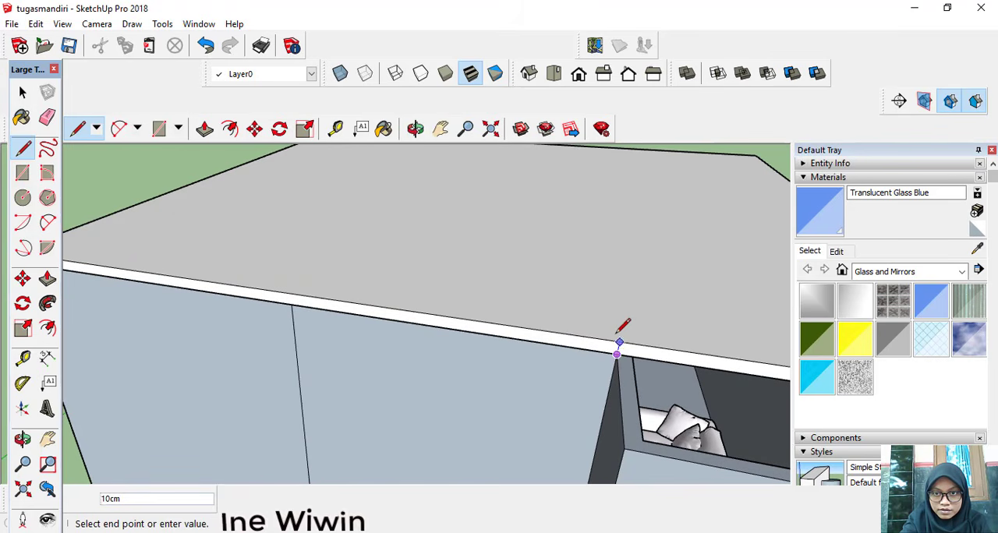
pyautogui.click(620, 341)
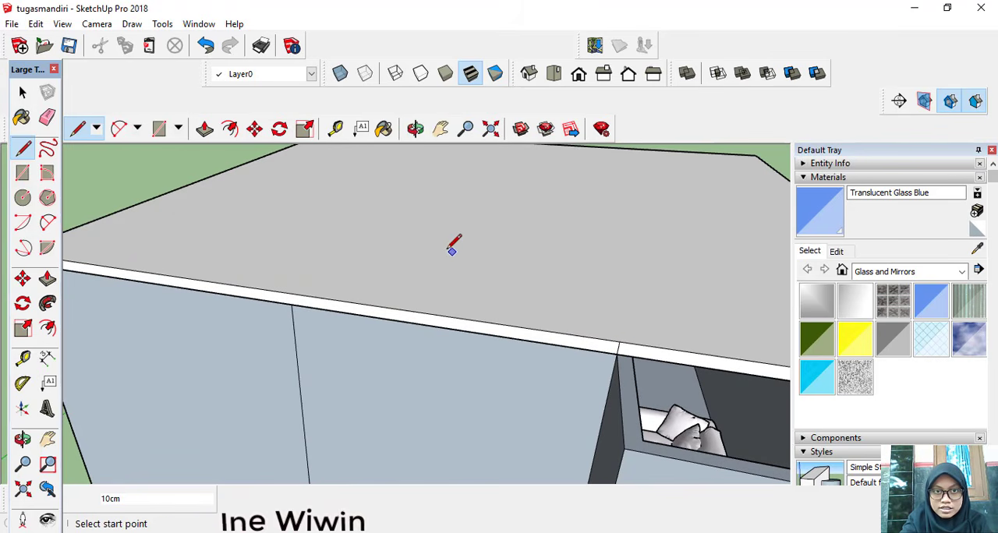
# Step: Pull the slab's front edge section above the windowed room outward by 100 cm to cover that room
pyautogui.click(204, 129)
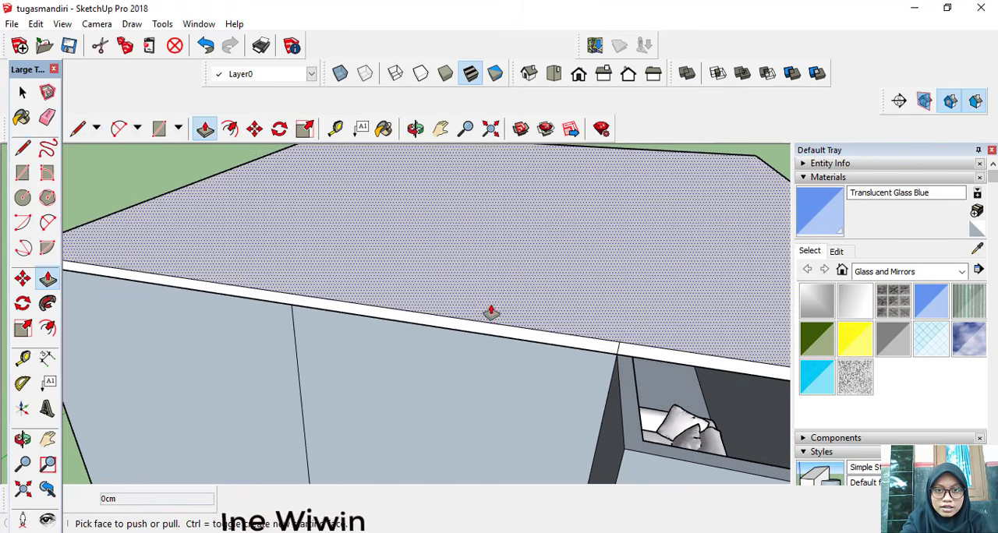
pyautogui.click(654, 355)
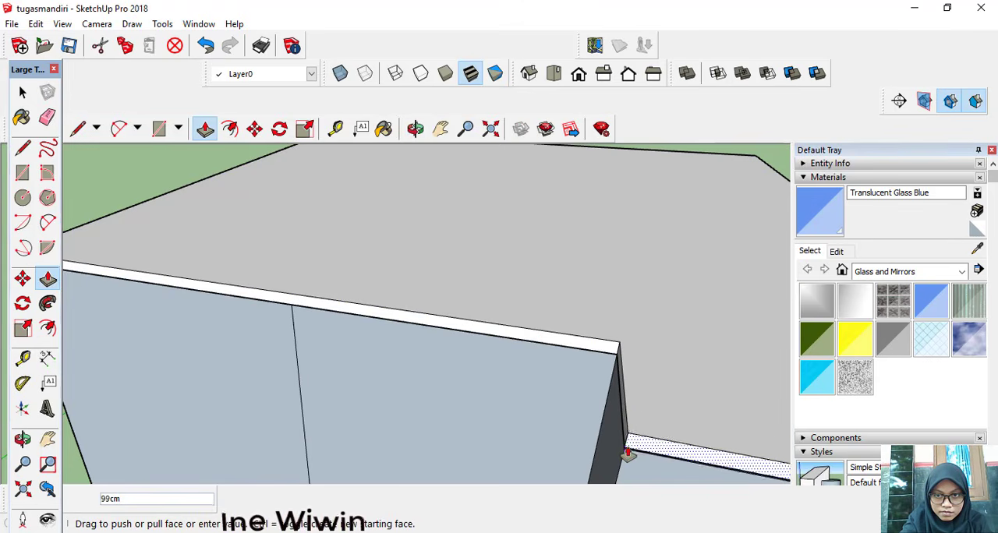
pyautogui.write('100')
pyautogui.press('Return')
# Step: Draw a 10 cm vertical line across the slab's stair-side edge at the top corner of the stairwell wall
pyautogui.moveTo(628, 452); pyautogui.dragTo(470, 338, button='middle')
pyautogui.scroll(-3, 574, 340)
pyautogui.scroll(-2, 528, 345)
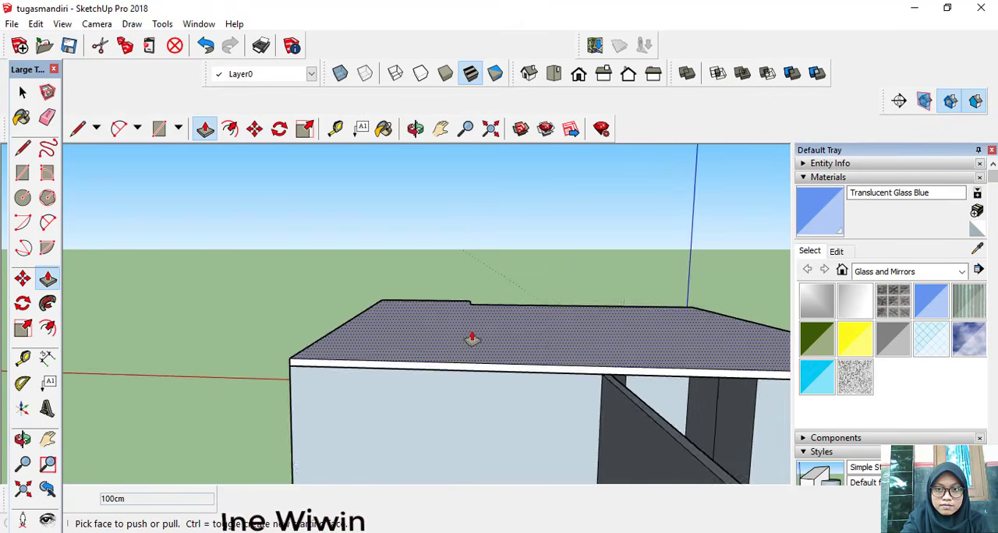
pyautogui.scroll(-3, 555, 346)
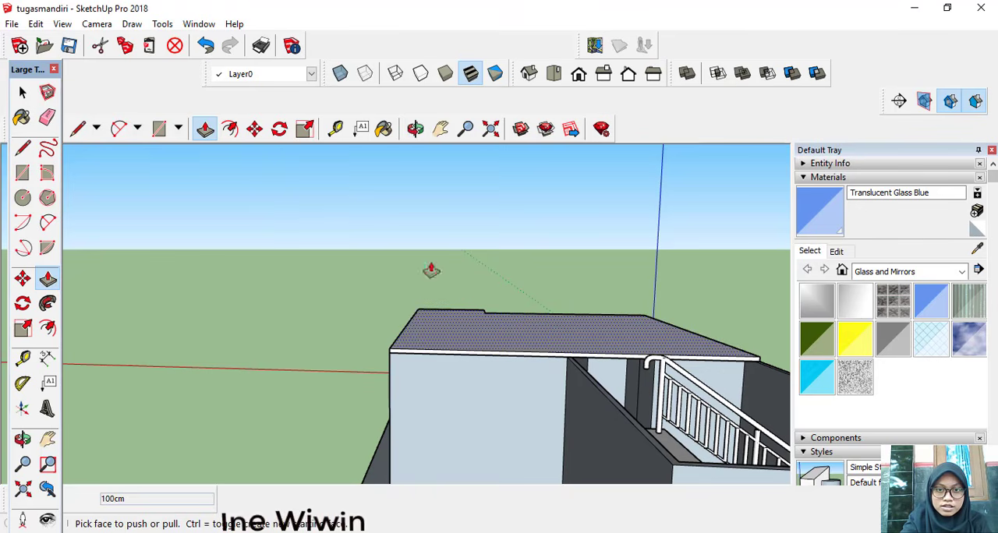
pyautogui.click(77, 128)
pyautogui.scroll(1, 636, 410)
pyautogui.scroll(1, 593, 359)
pyautogui.scroll(2, 545, 323)
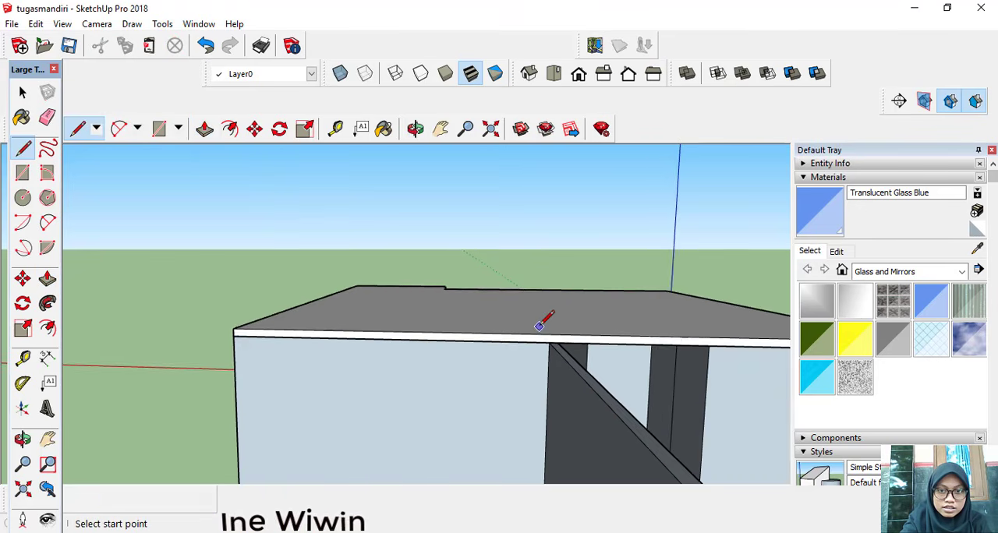
pyautogui.click(550, 343)
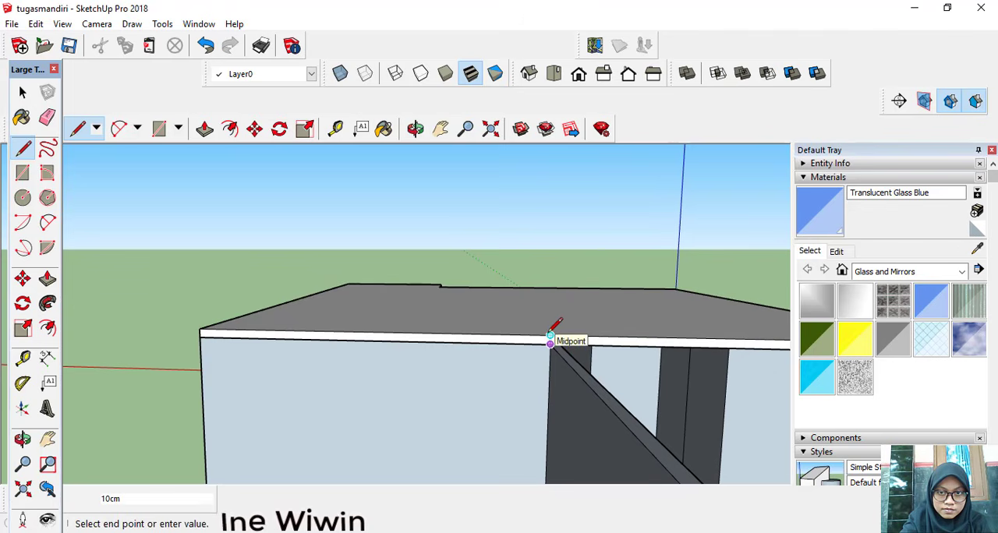
pyautogui.click(551, 335)
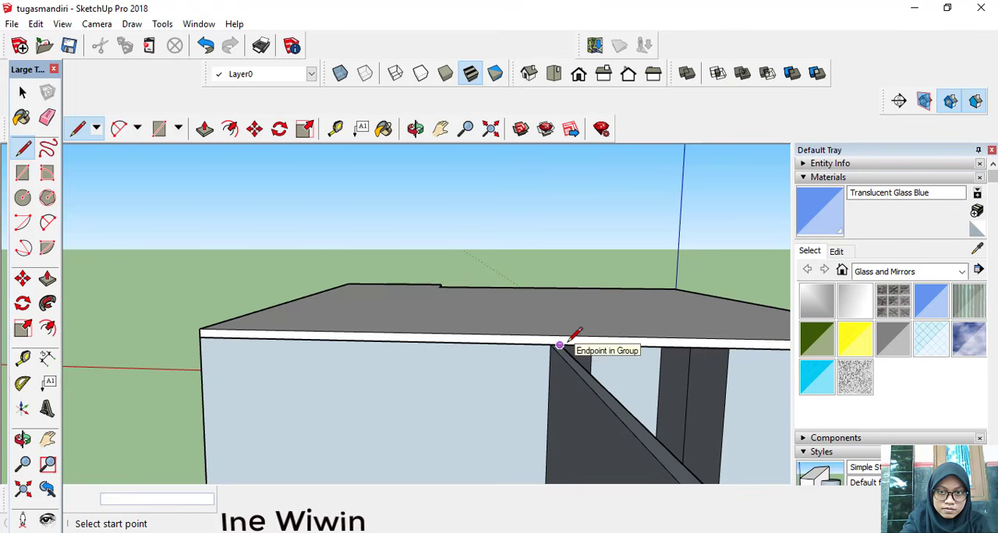
pyautogui.click(560, 335)
pyautogui.press('Escape')
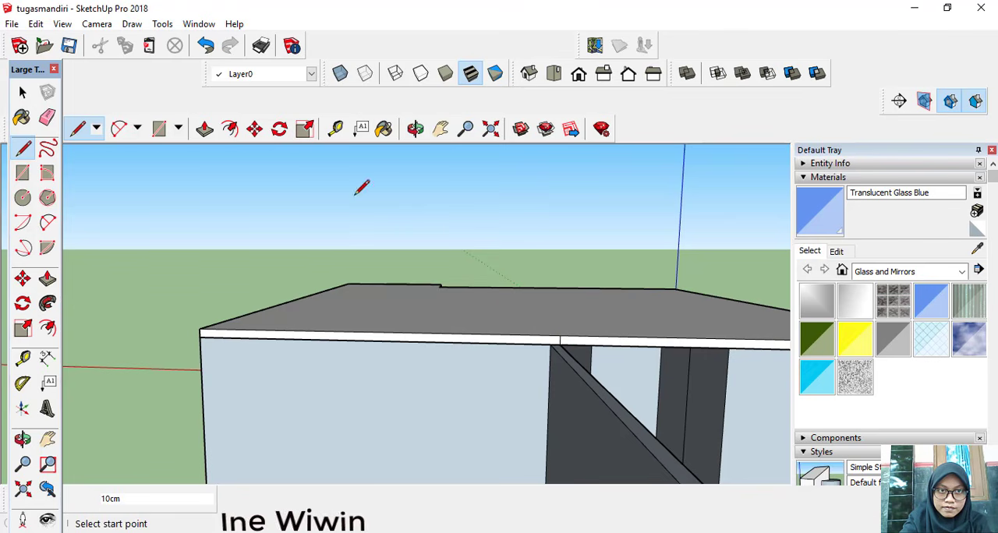
# Step: Try to pull the slab's edge section beside the stairwell outward by 400 cm, and undo the extension
pyautogui.click(204, 129)
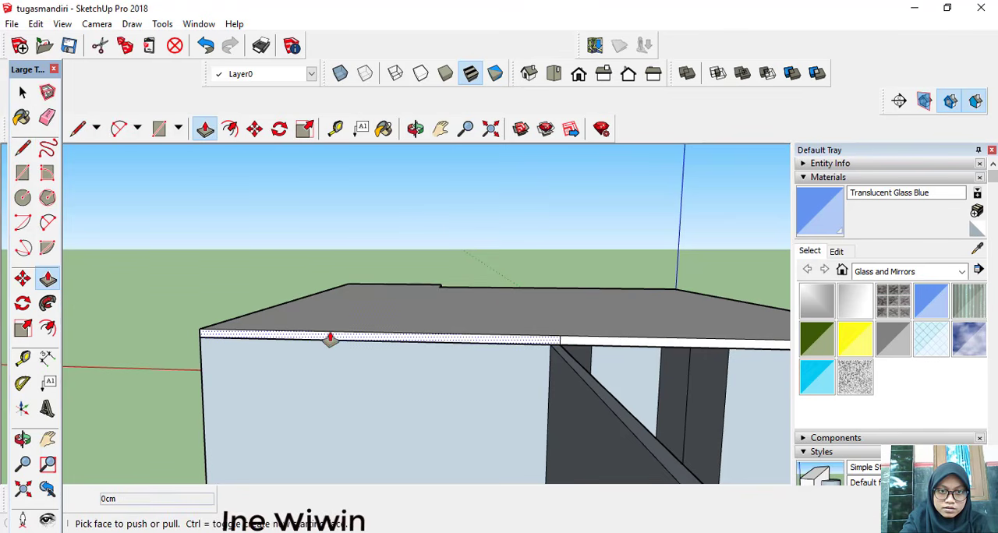
pyautogui.click(537, 341)
pyautogui.scroll(-6, 545, 361)
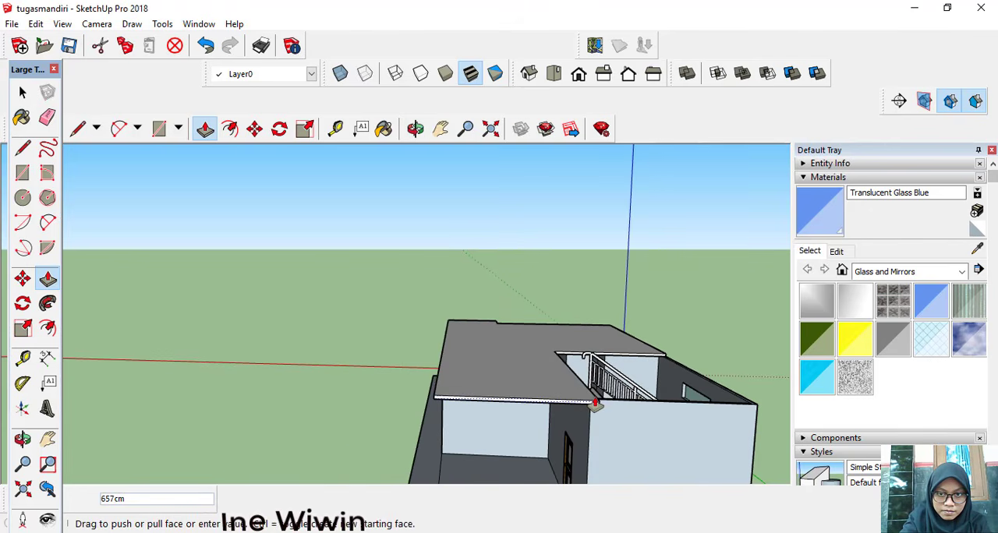
pyautogui.scroll(2, 592, 403)
pyautogui.scroll(1, 594, 403)
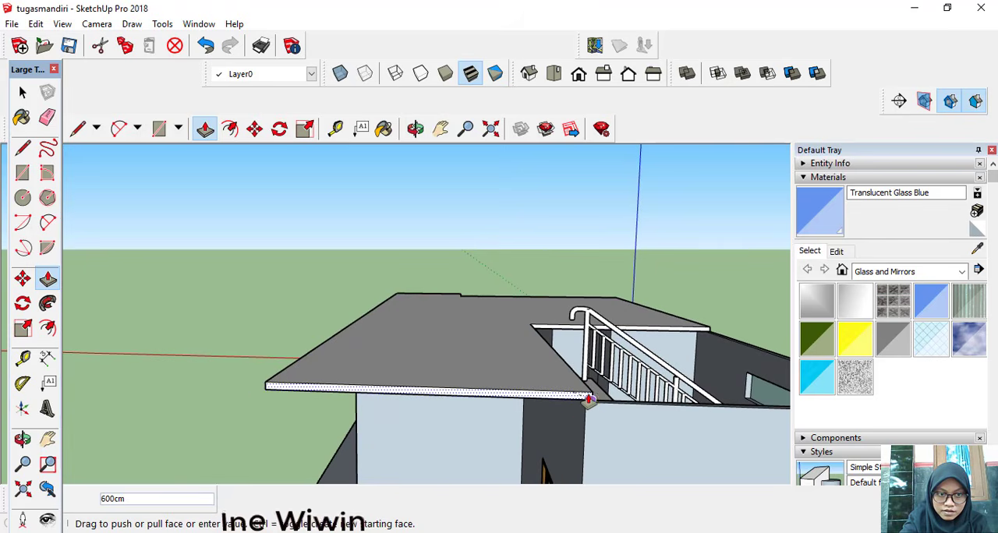
pyautogui.write('4')
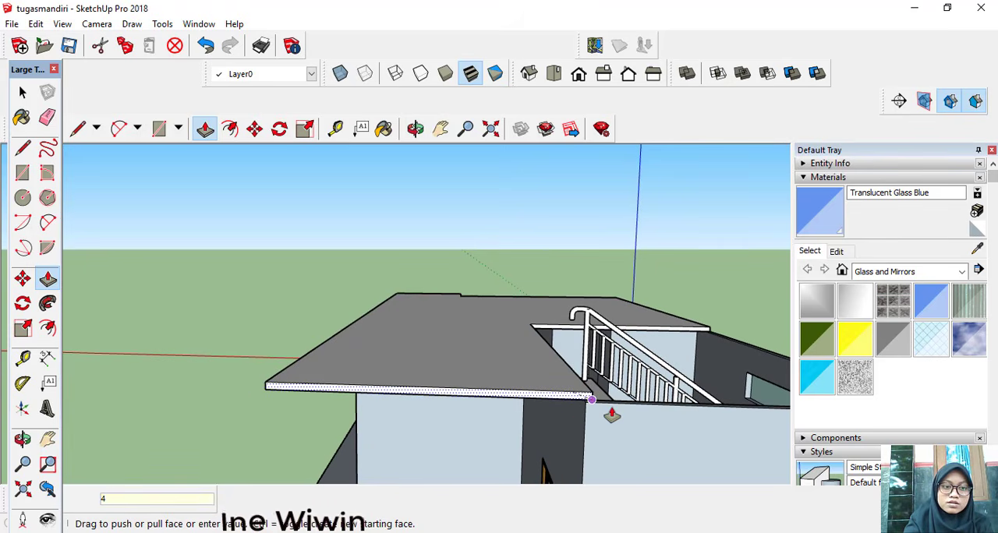
pyautogui.write('00')
pyautogui.press('Return')
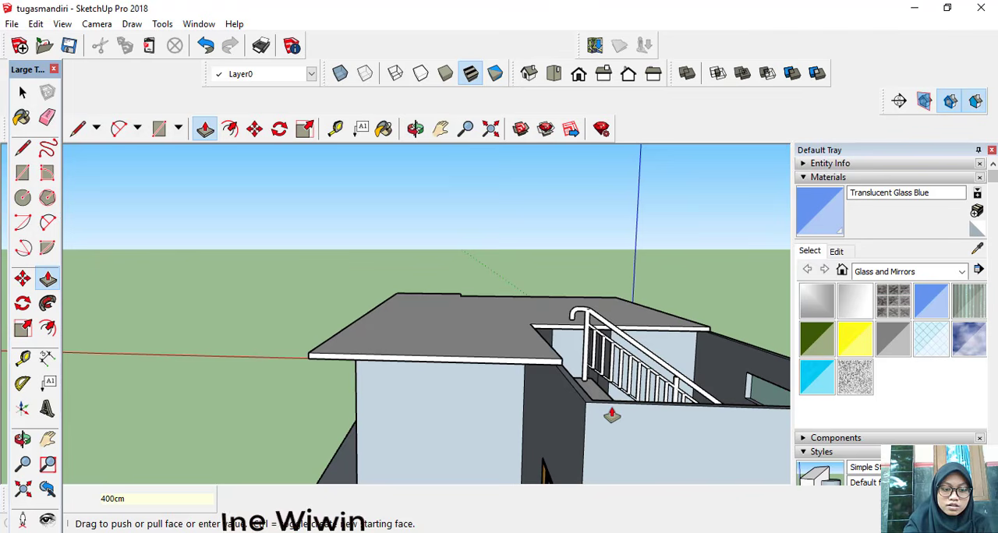
pyautogui.hotkey('ctrl', 'z')
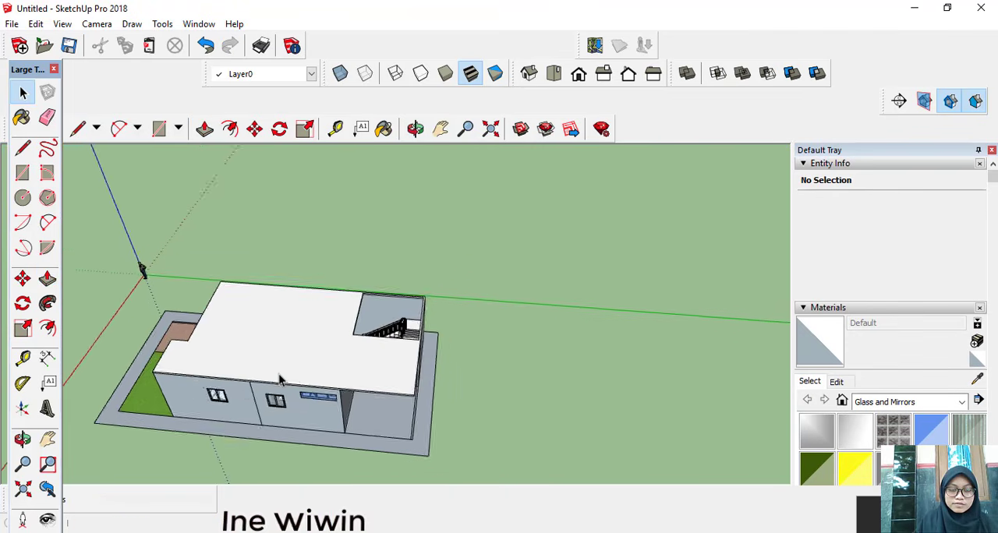
pyautogui.scroll(3, 278, 379)
pyautogui.scroll(-3, 278, 379)
pyautogui.scroll(-2, 278, 379)
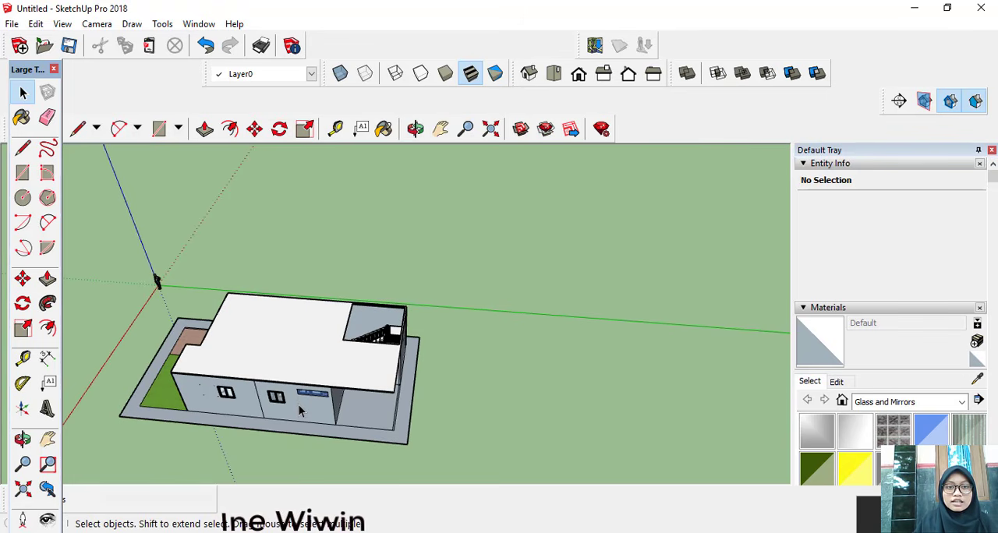
pyautogui.click(299, 405)
pyautogui.doubleClick(299, 405)
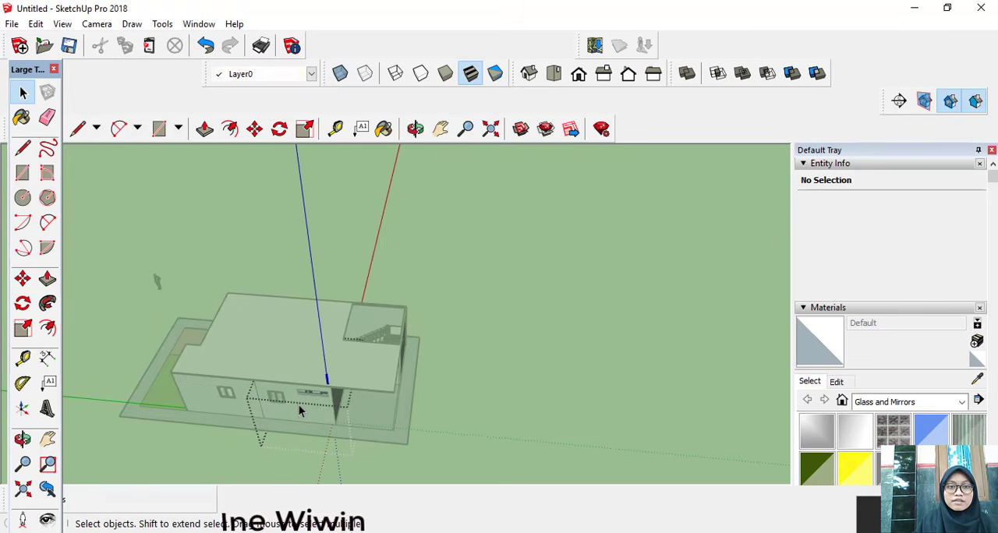
pyautogui.click(299, 404)
pyautogui.click(427, 412)
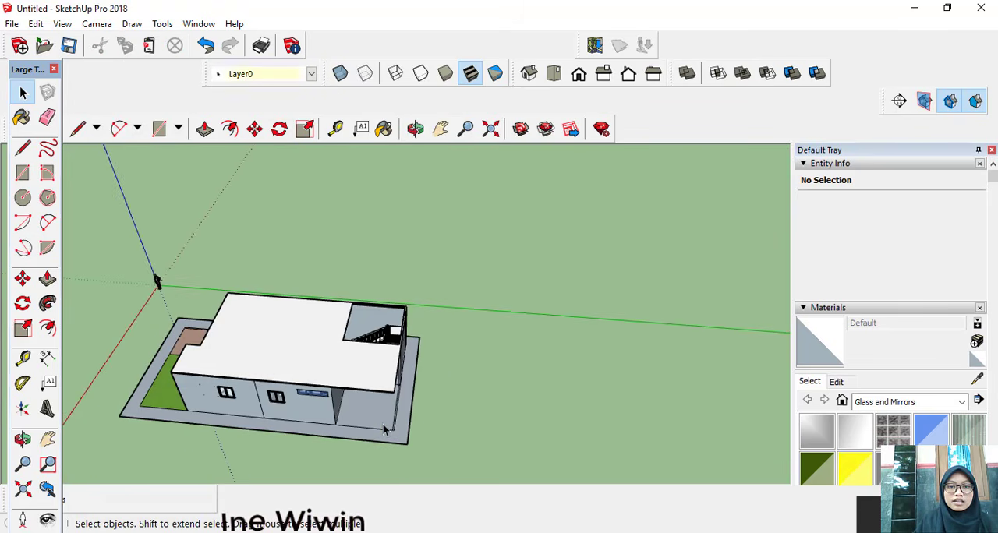
pyautogui.doubleClick(384, 429)
pyautogui.click(430, 427)
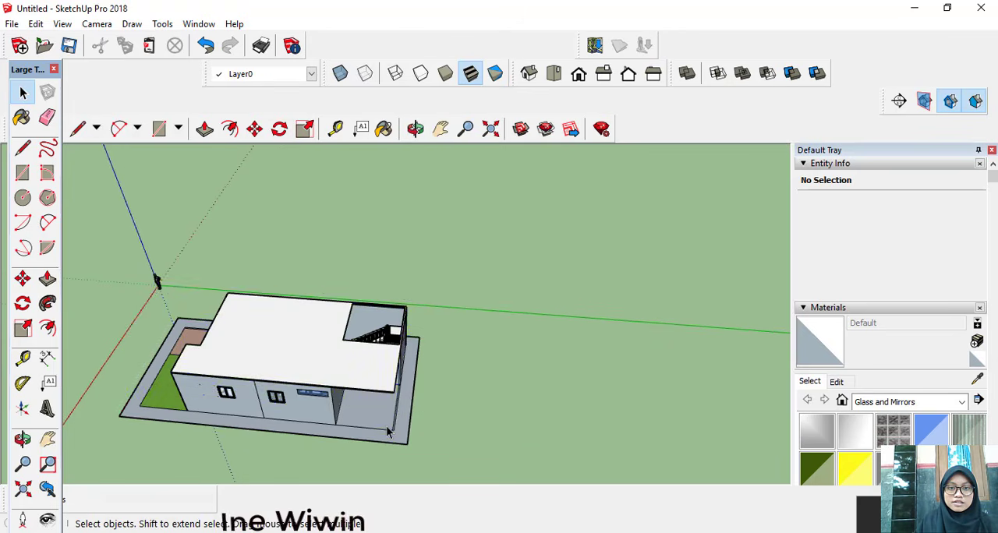
pyautogui.doubleClick(387, 429)
pyautogui.click(442, 433)
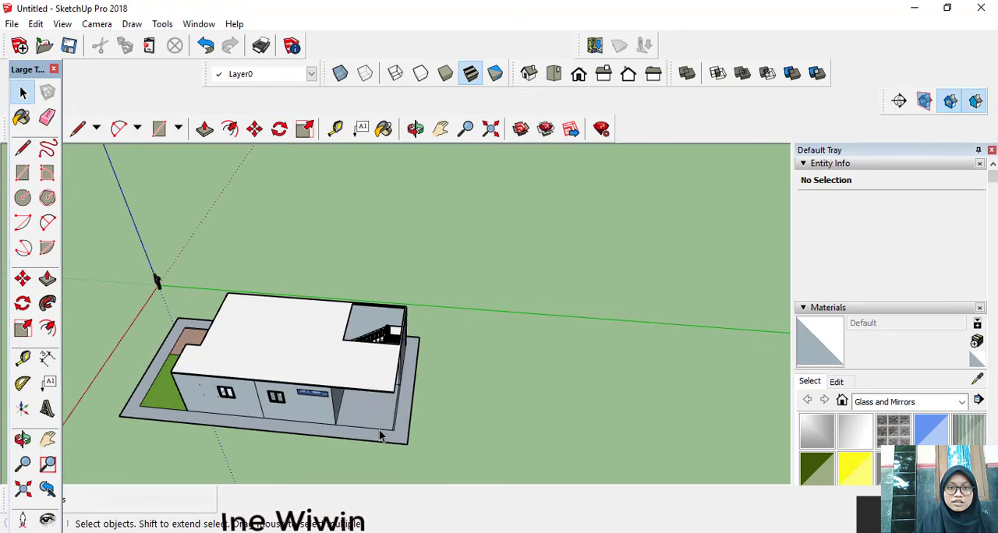
pyautogui.doubleClick(383, 431)
pyautogui.click(409, 436)
# Step: Select the ground-floor house group and show its entity info
pyautogui.click(390, 431)
pyautogui.rightClick(391, 427)
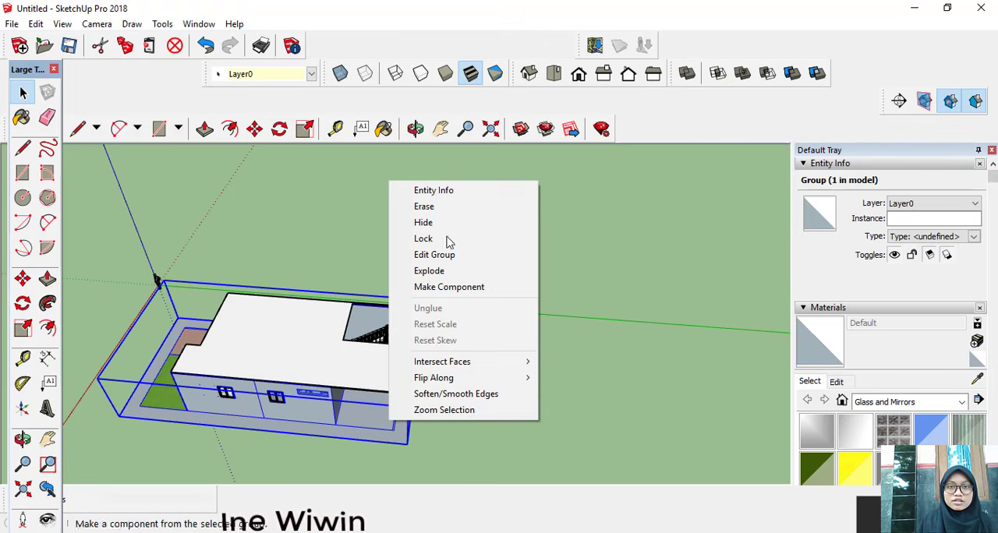
pyautogui.click(435, 191)
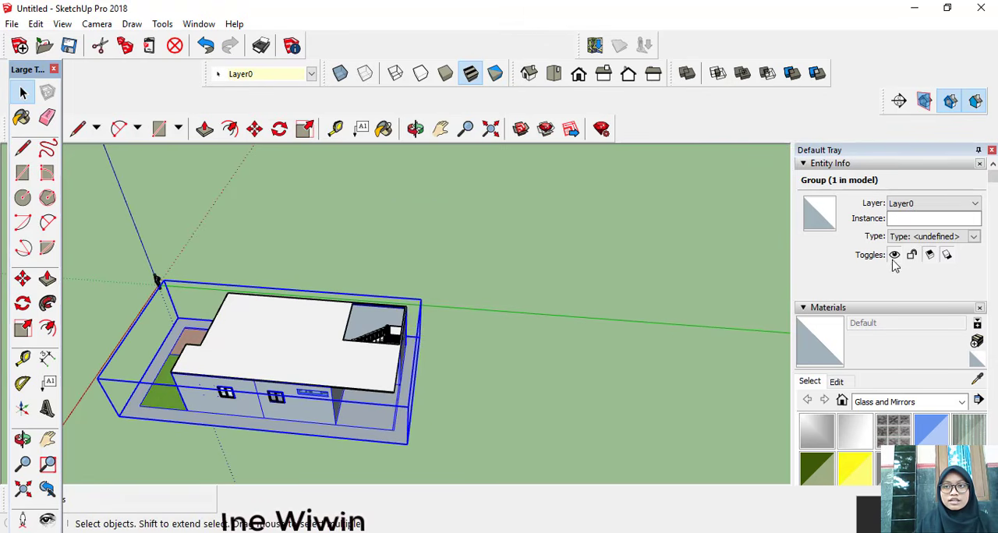
# Step: Add a new layer named lantai1 to the model
pyautogui.scroll(-3, 893, 263)
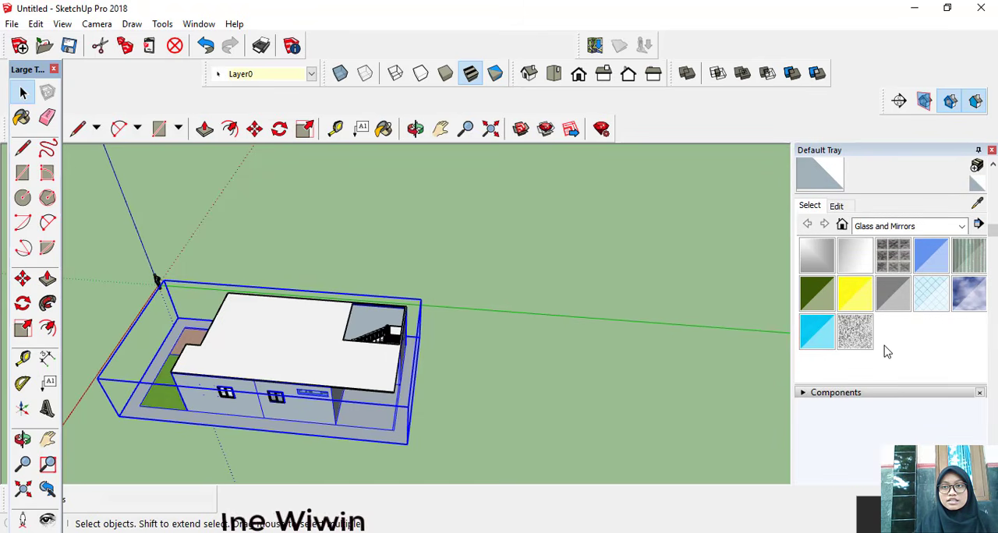
pyautogui.scroll(3, 880, 277)
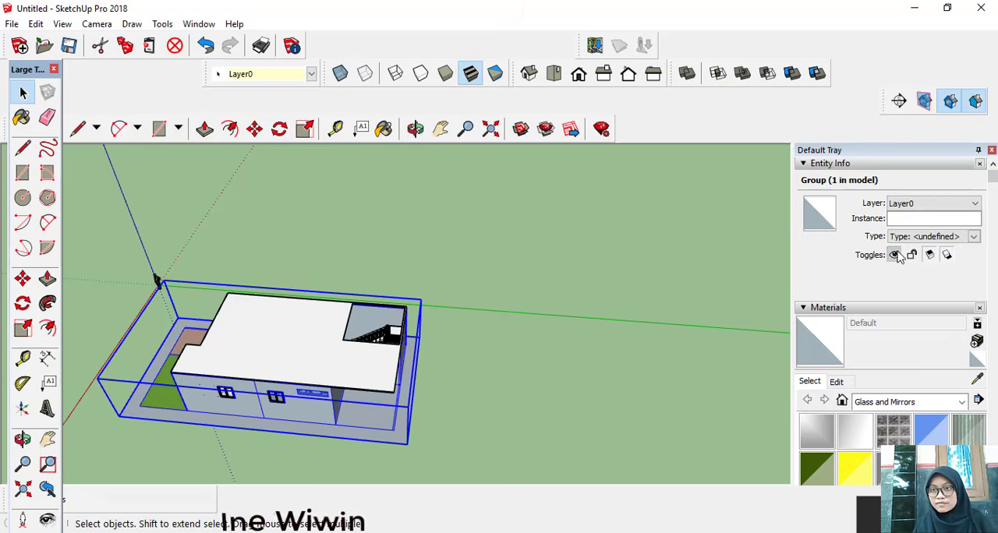
pyautogui.scroll(-5, 897, 261)
pyautogui.scroll(-3, 892, 331)
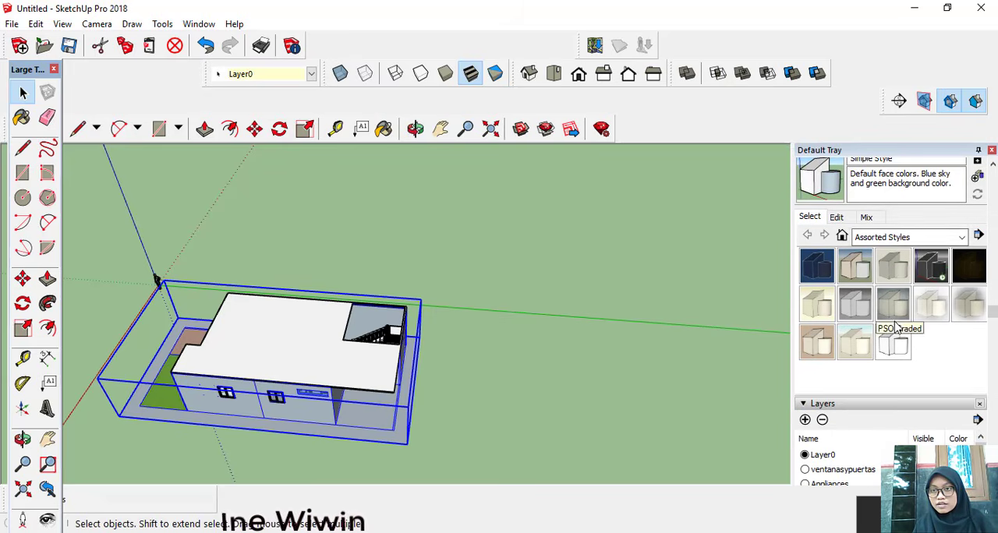
pyautogui.click(807, 421)
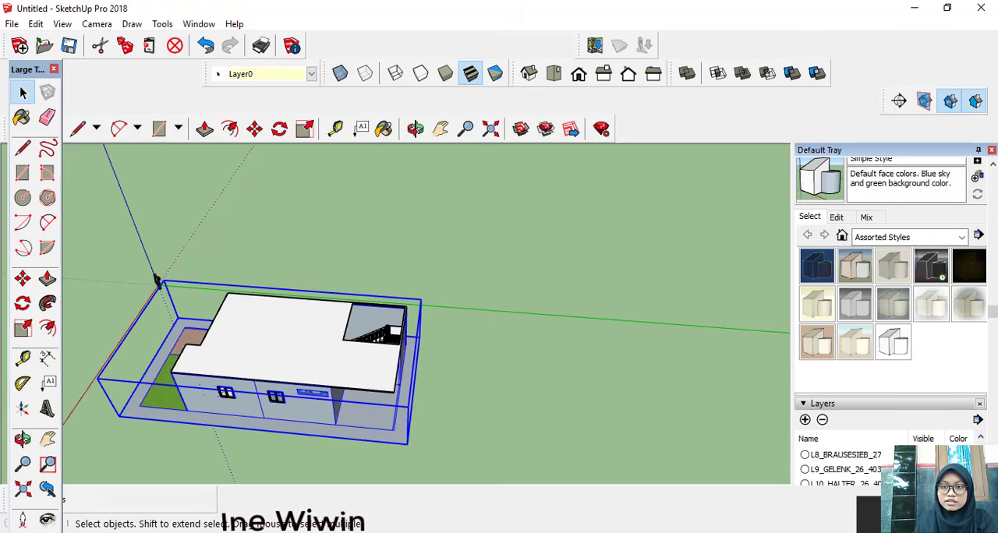
pyautogui.scroll(-5, 807, 403)
pyautogui.scroll(1, 839, 366)
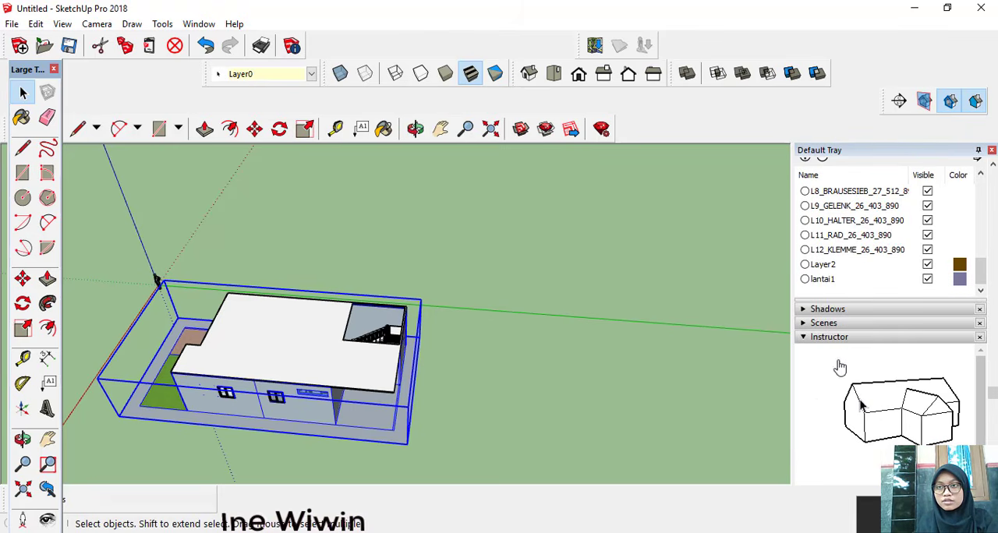
pyautogui.click(926, 281)
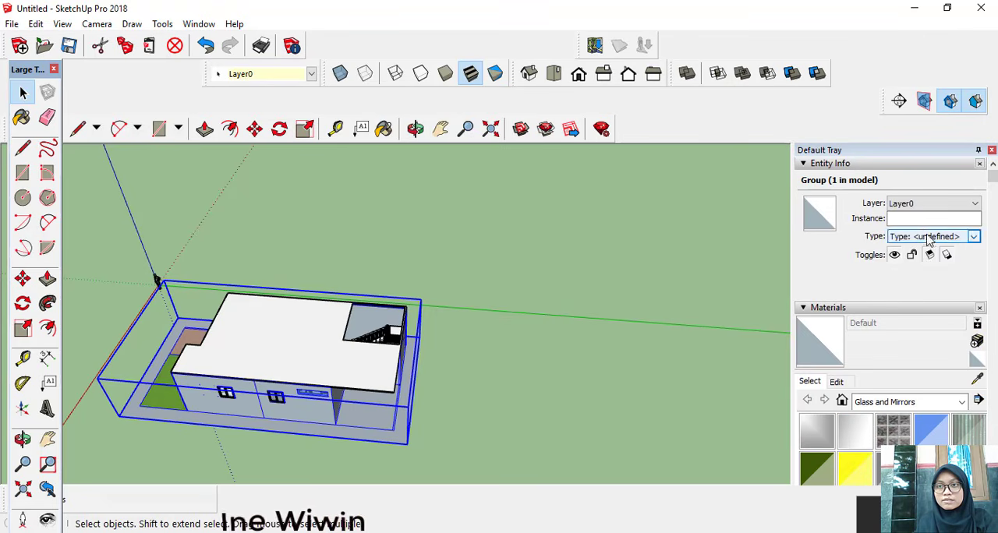
# Step: Assign the ground-floor house group to the lantai1 layer and clear the selection
pyautogui.click(908, 203)
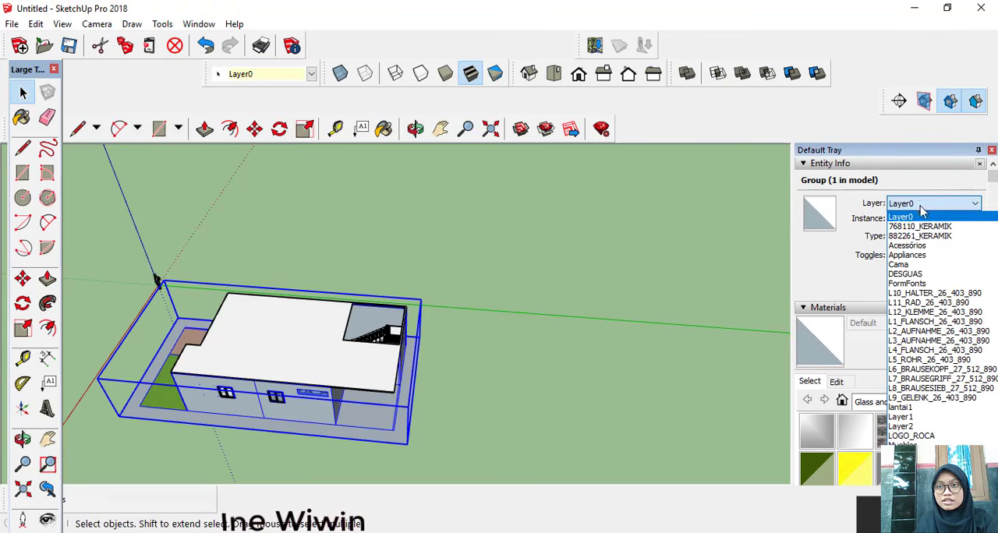
pyautogui.click(962, 414)
pyautogui.click(554, 406)
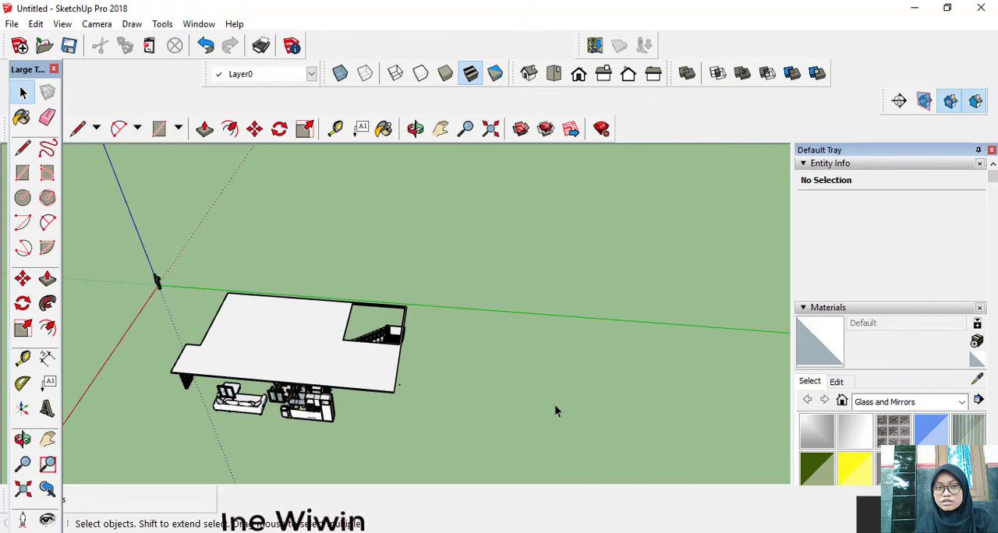
# Step: Select the sofa, the kitchen set, the window in front of the dining area and the small cabinet at the kitchen's end
pyautogui.press('o')
pyautogui.moveTo(450, 411); pyautogui.dragTo(349, 423, button='middle')
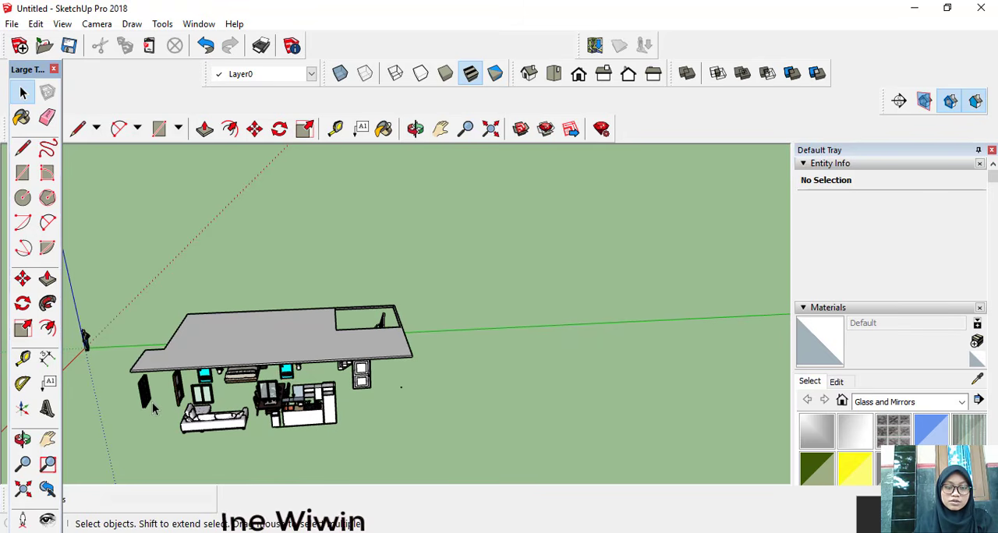
pyautogui.click(214, 429)
pyautogui.keyDown('shift'); pyautogui.click(296, 417); pyautogui.keyUp('shift')
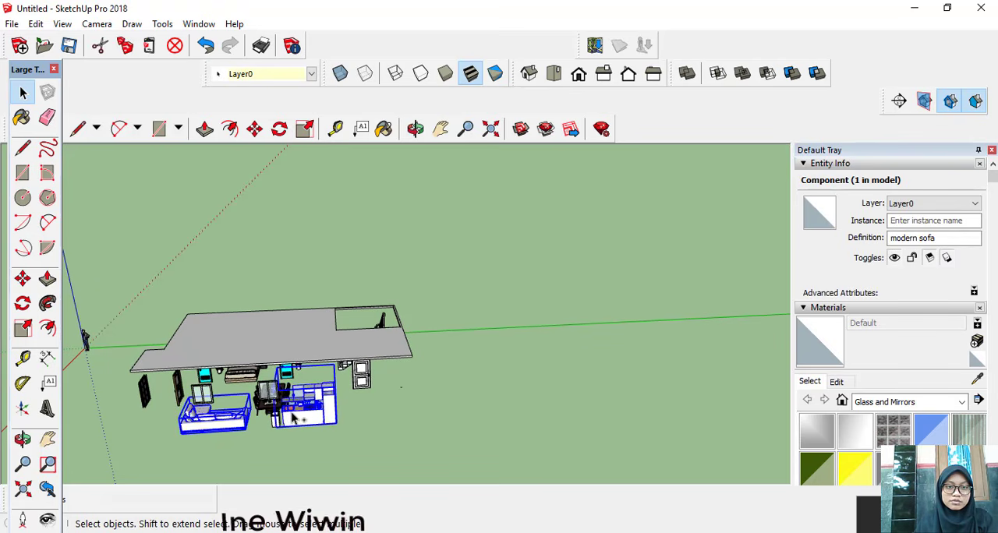
pyautogui.keyDown('shift'); pyautogui.click(273, 399); pyautogui.keyUp('shift')
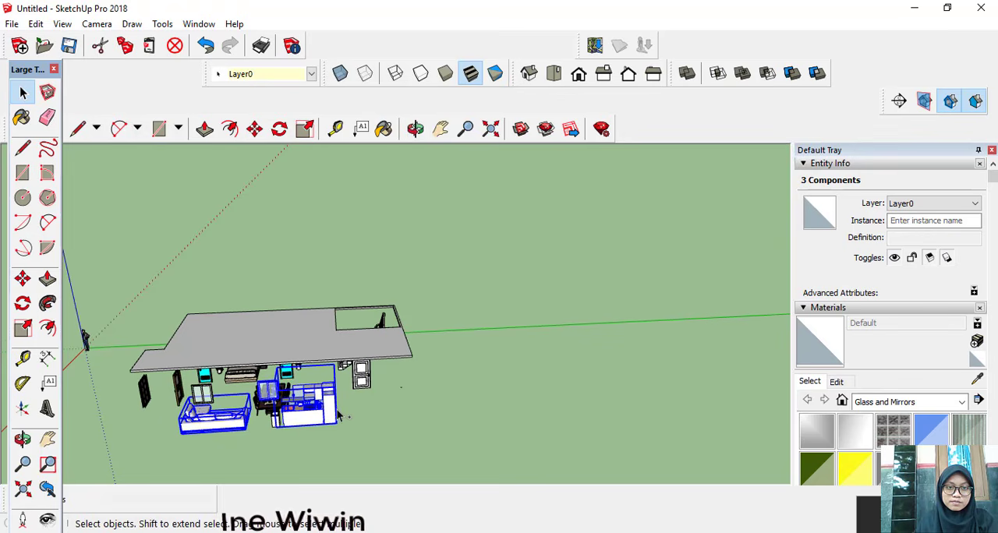
pyautogui.moveTo(338, 415); pyautogui.dragTo(220, 419, button='middle')
pyautogui.scroll(3, 328, 424)
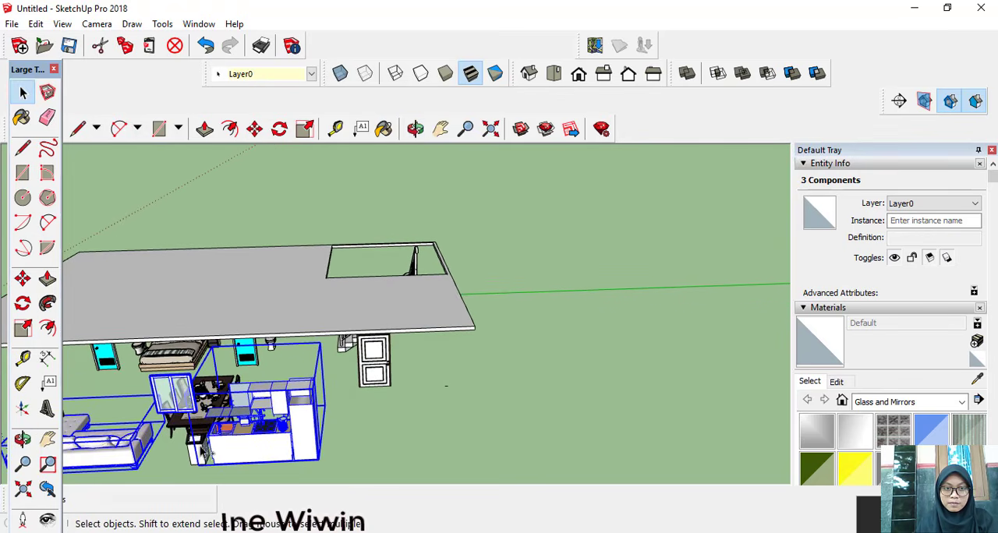
pyautogui.keyDown('shift'); pyautogui.click(202, 452); pyautogui.keyUp('shift')
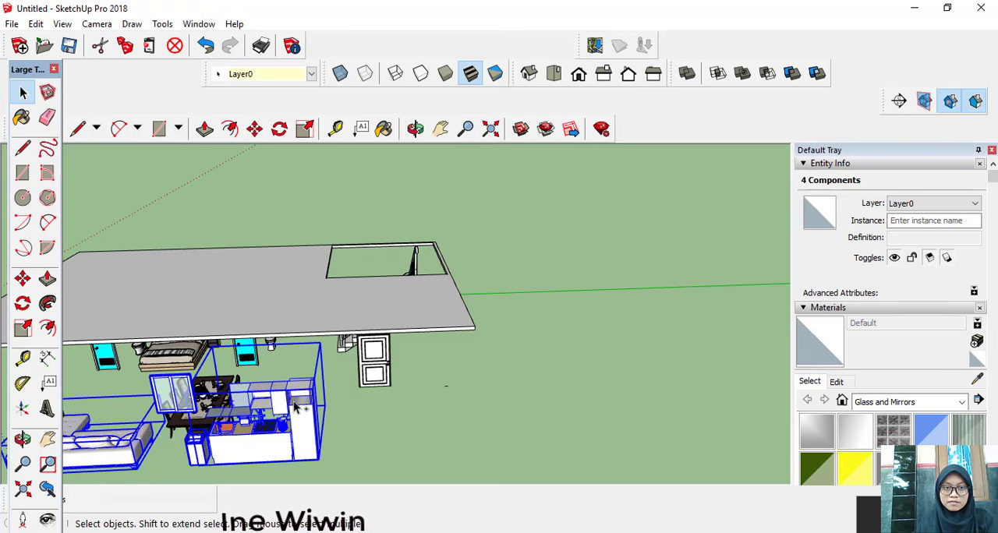
# Step: Add the dining table, blue bathroom doors, toilet beside the dining area, bed and white panel door to the selection
pyautogui.moveTo(297, 406); pyautogui.dragTo(191, 394, button='middle')
pyautogui.keyDown('shift'); pyautogui.click(193, 382); pyautogui.keyUp('shift')
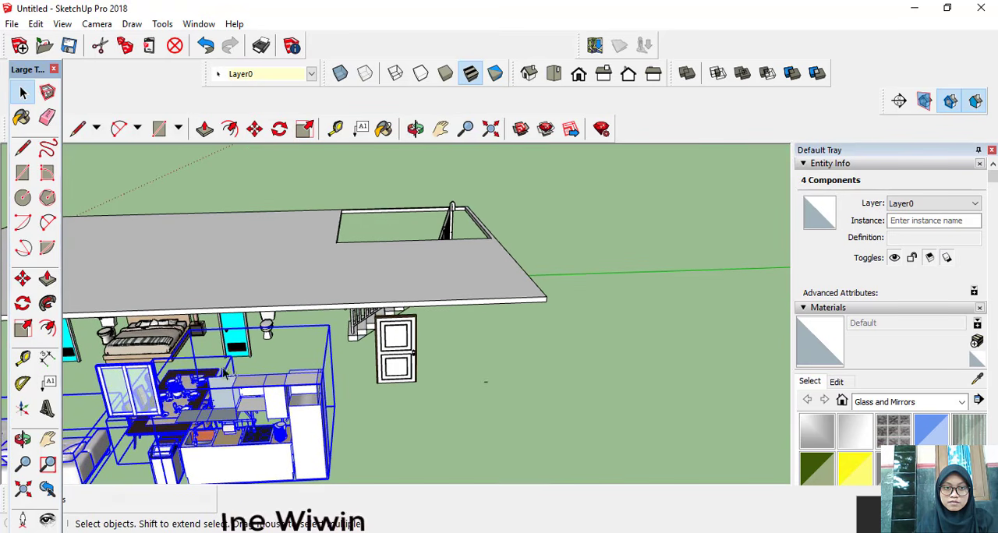
pyautogui.keyDown('shift'); pyautogui.click(242, 348); pyautogui.keyUp('shift')
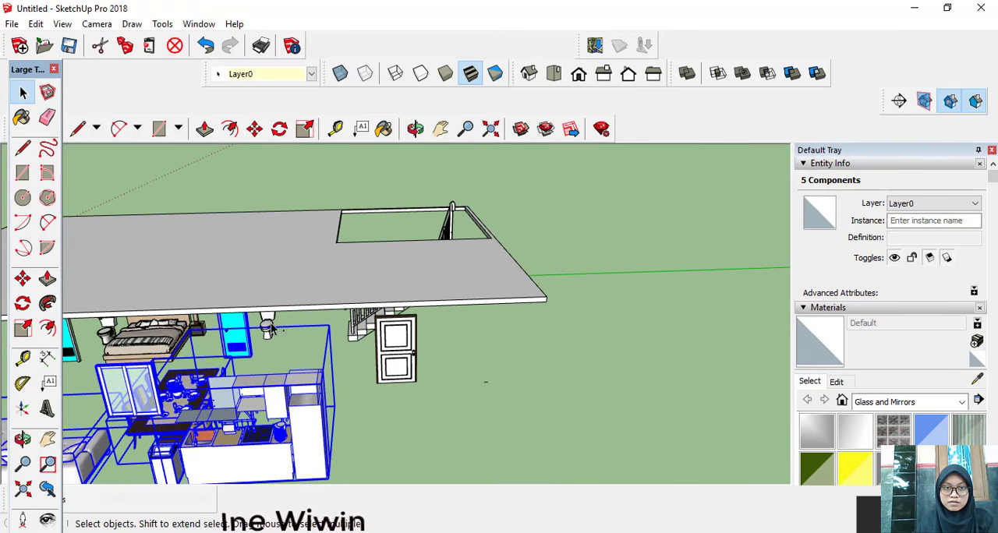
pyautogui.keyDown('shift'); pyautogui.click(160, 349); pyautogui.keyUp('shift')
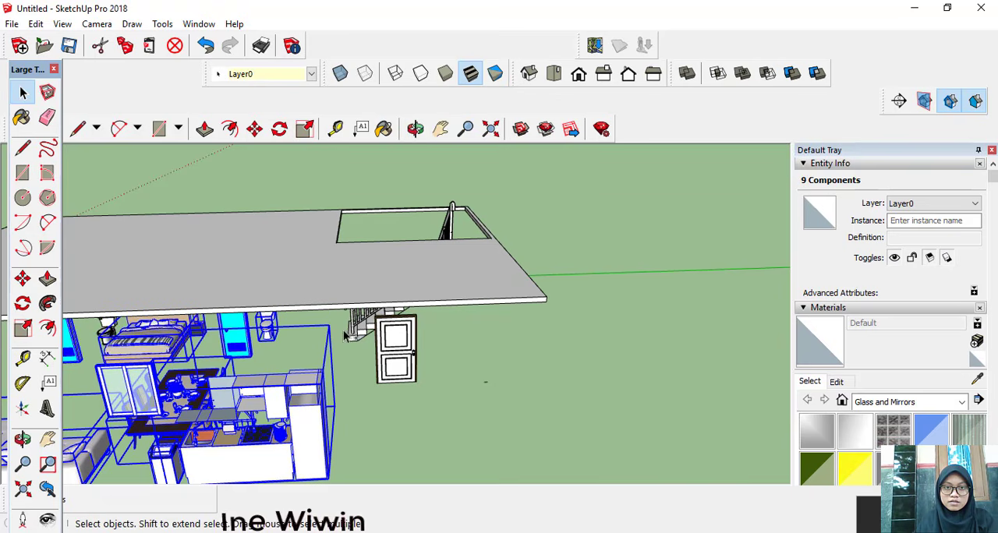
pyautogui.keyDown('shift'); pyautogui.click(396, 346); pyautogui.keyUp('shift')
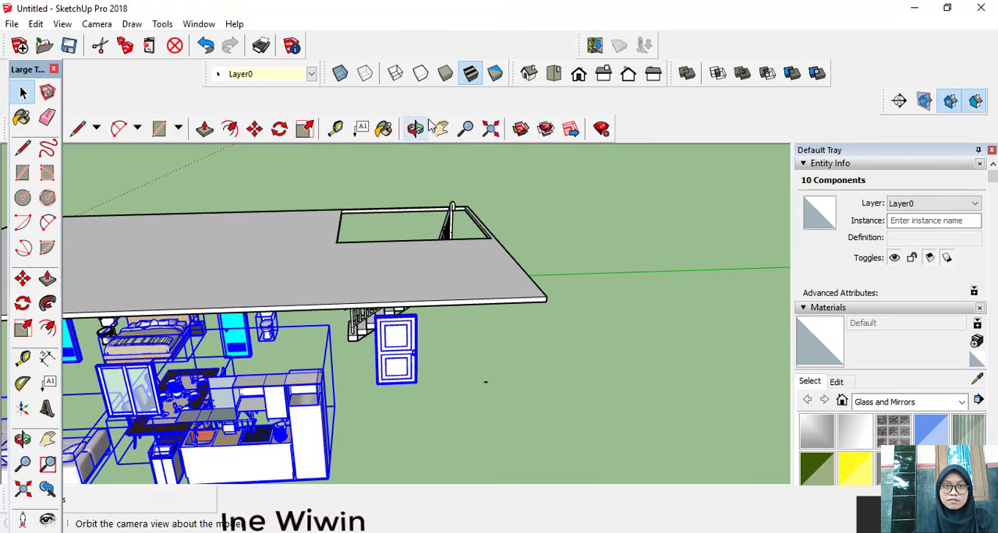
# Step: Add the two dark doors, the remaining toilet and the window behind the sofa, and group all selected components
pyautogui.click(439, 129)
pyautogui.moveTo(223, 229); pyautogui.dragTo(481, 234)
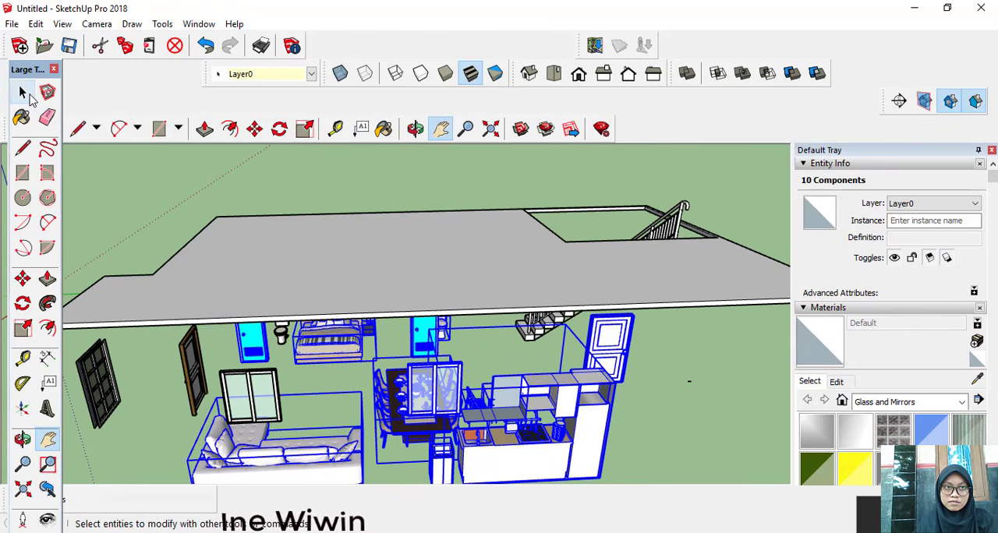
pyautogui.click(22, 93)
pyautogui.keyDown('shift'); pyautogui.click(111, 393); pyautogui.keyUp('shift')
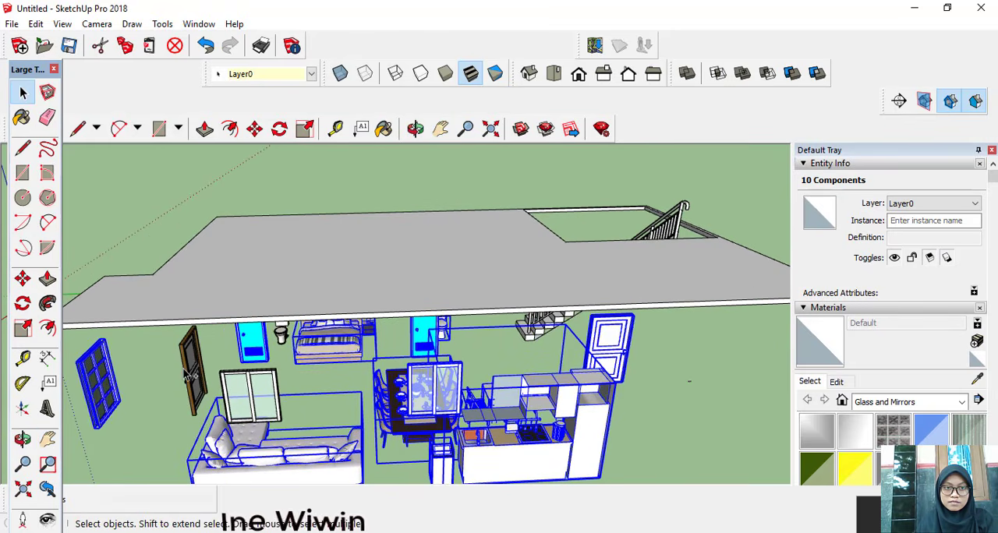
pyautogui.keyDown('shift'); pyautogui.click(286, 340); pyautogui.keyUp('shift')
pyautogui.scroll(-4, 424, 413)
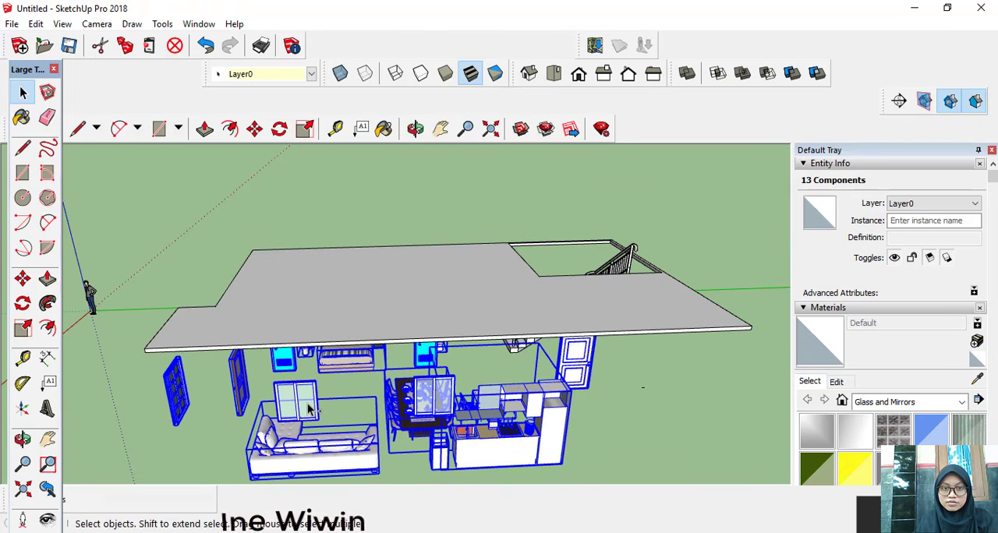
pyautogui.rightClick(308, 413)
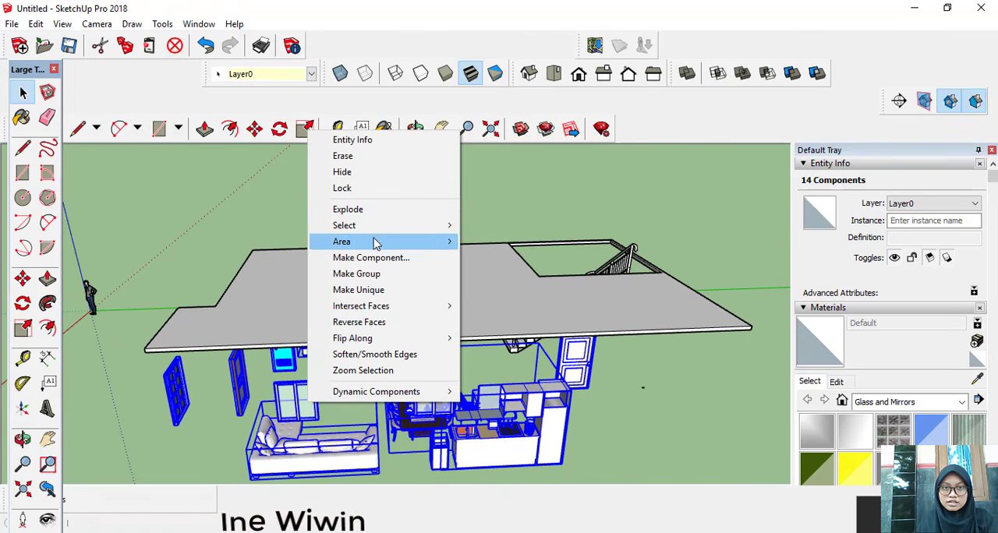
pyautogui.click(383, 274)
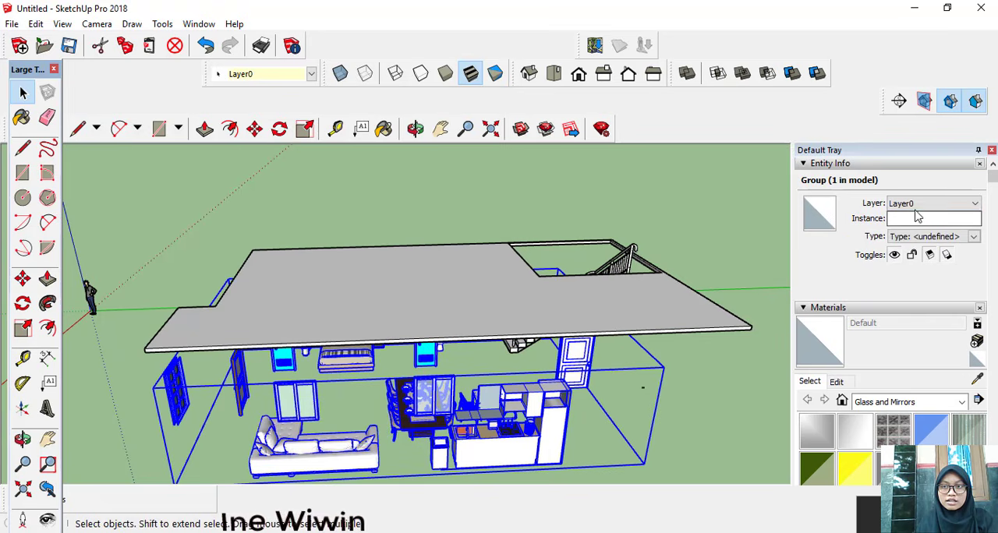
# Step: Add a new layer named barang to the model
pyautogui.scroll(-5, 895, 300)
pyautogui.scroll(-2, 888, 308)
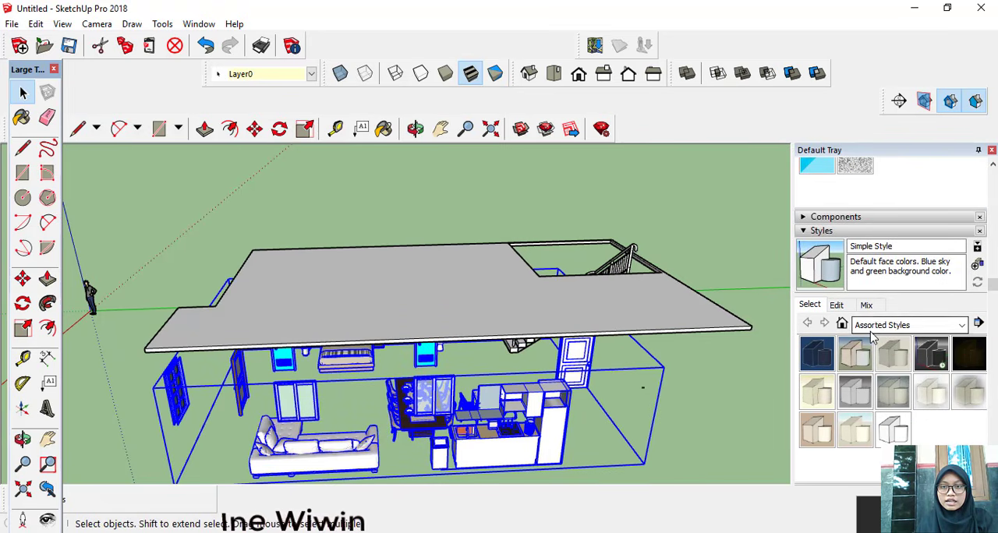
pyautogui.scroll(-4, 873, 335)
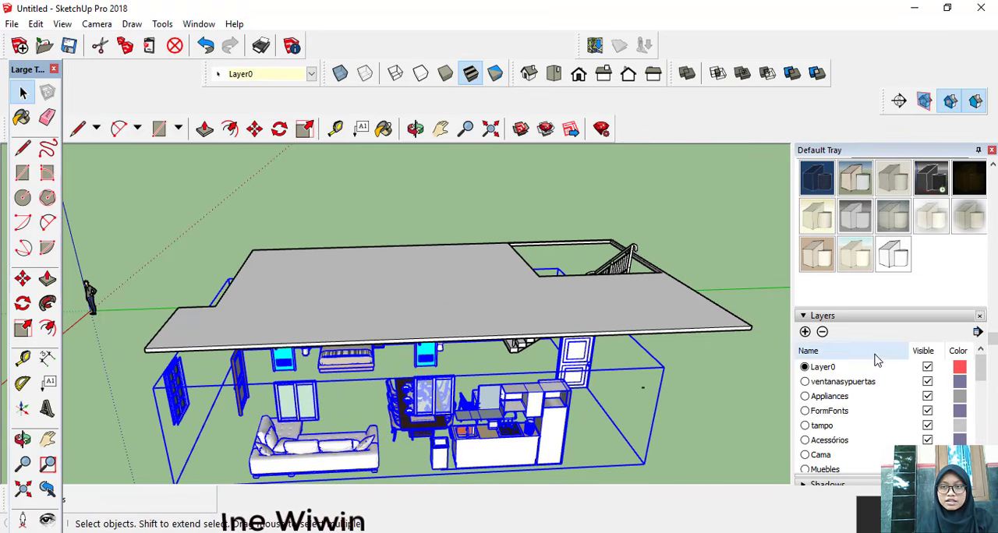
pyautogui.click(807, 333)
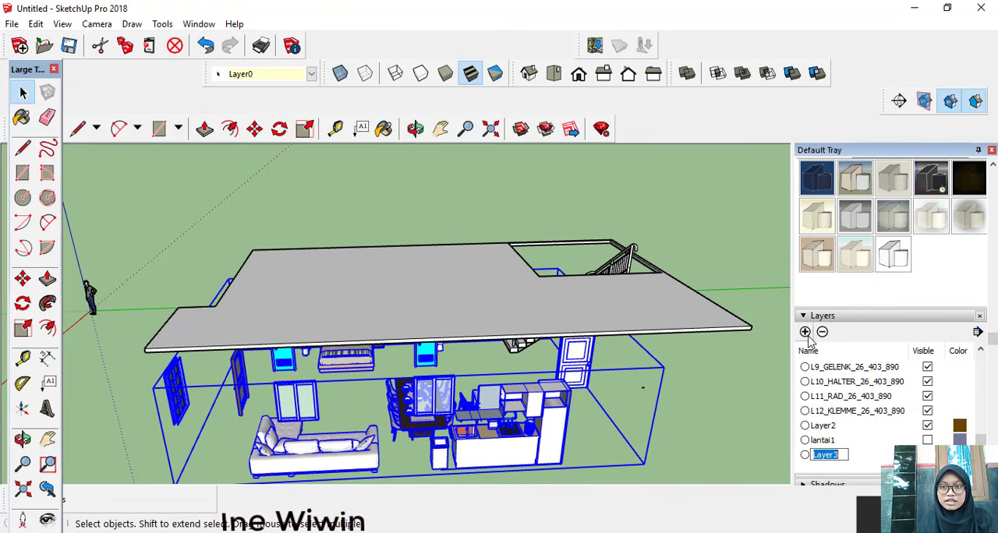
pyautogui.write('bar')
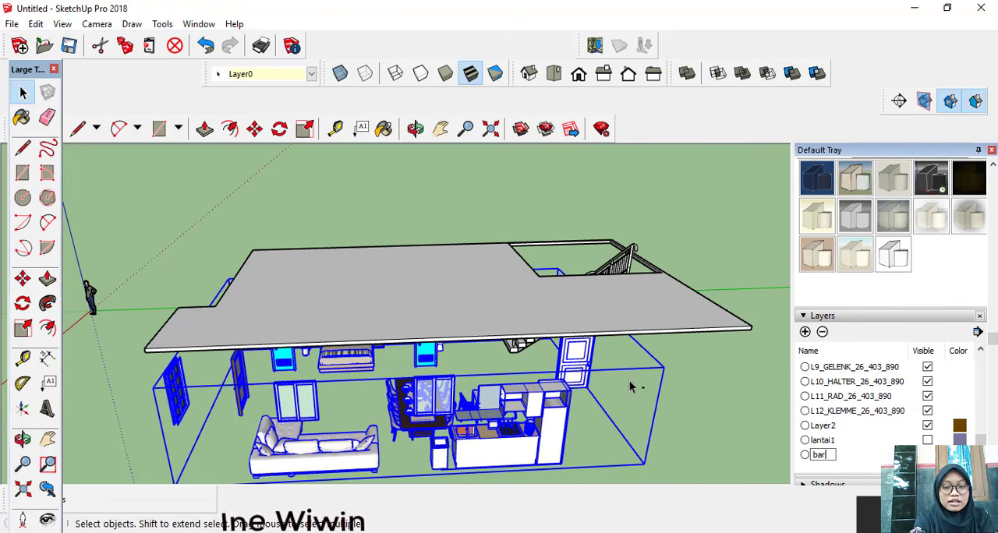
pyautogui.write('ang')
pyautogui.press('Return')
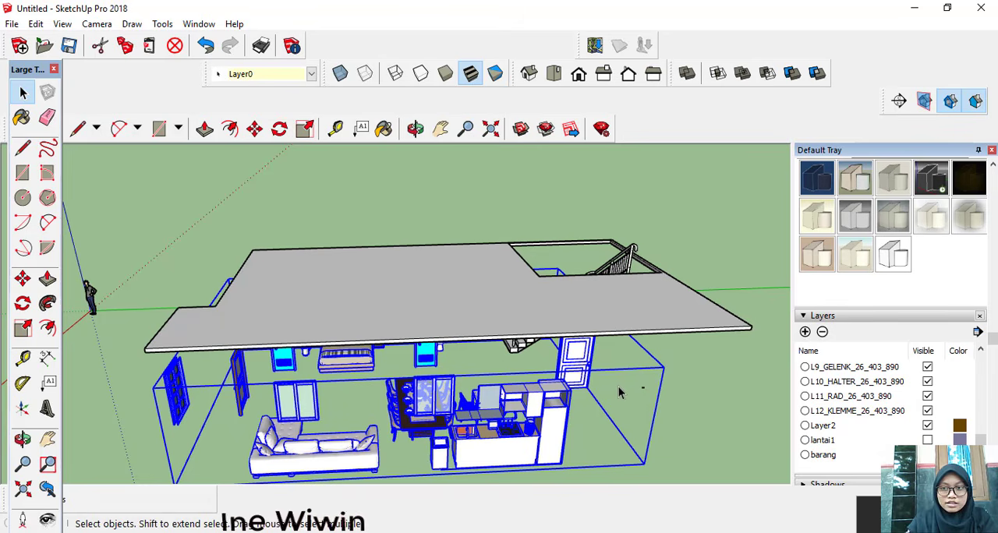
# Step: Turn off the visibility of the barang layer and assign the furniture, door and window group to it
pyautogui.scroll(-5, 931, 343)
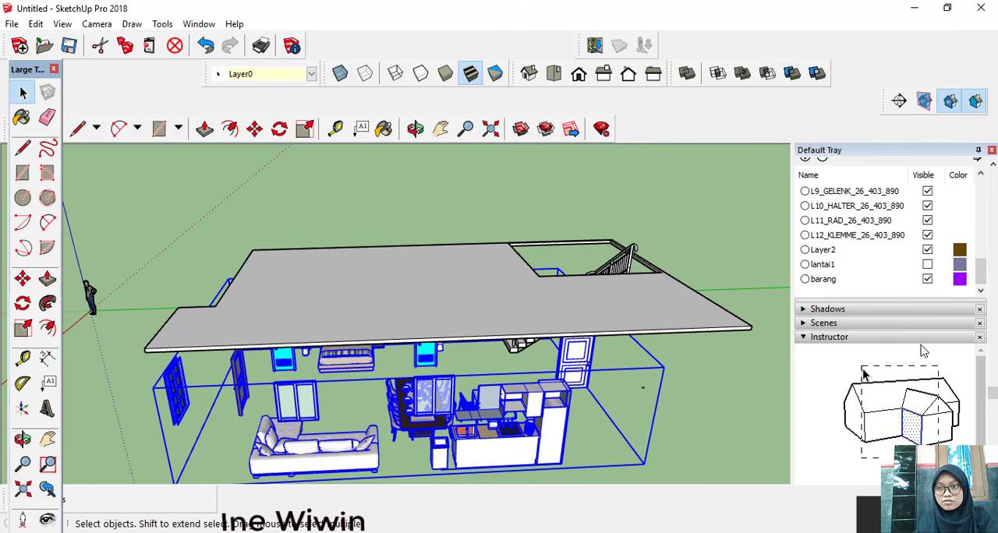
pyautogui.click(924, 280)
pyautogui.scroll(10, 908, 249)
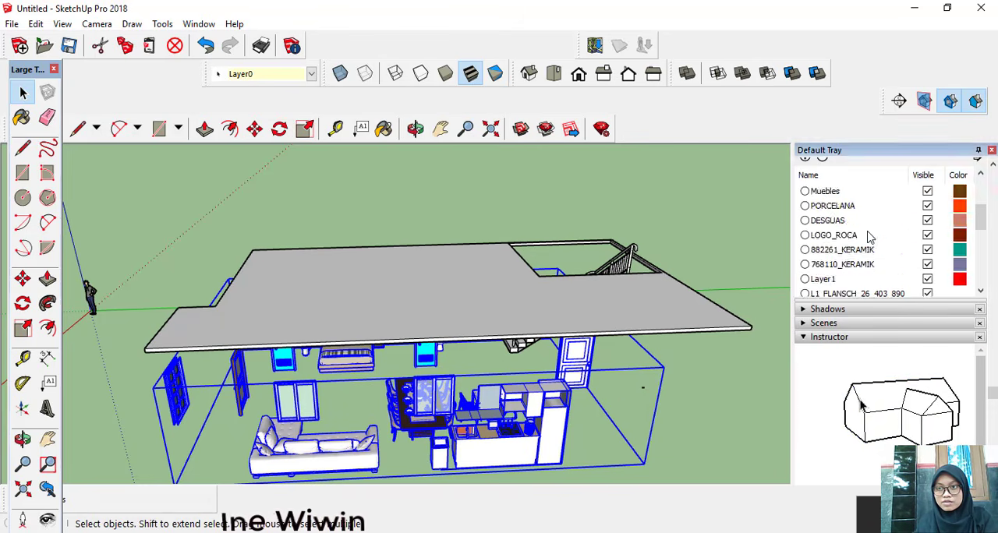
pyautogui.scroll(2, 906, 249)
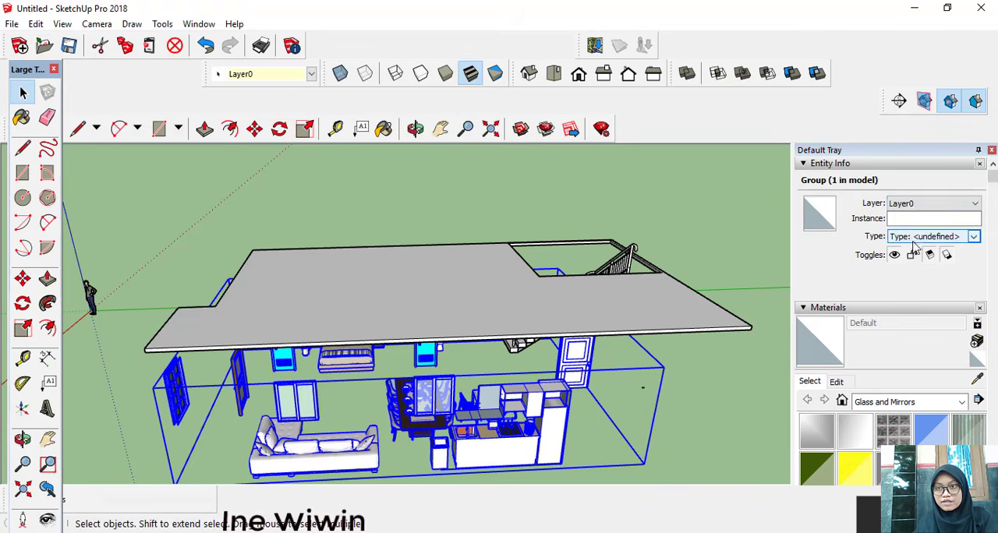
pyautogui.click(929, 203)
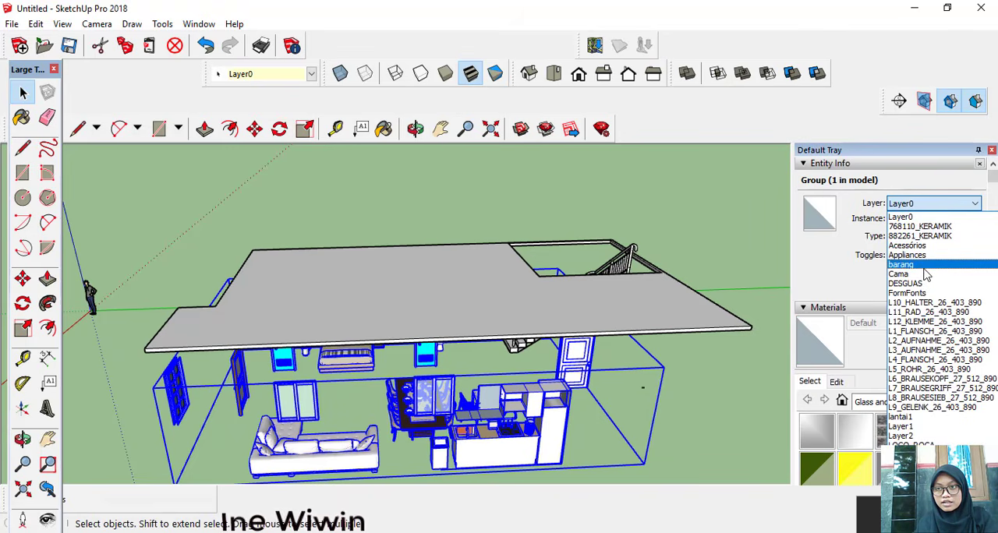
pyautogui.click(925, 266)
pyautogui.moveTo(619, 304); pyautogui.dragTo(575, 368, button='middle')
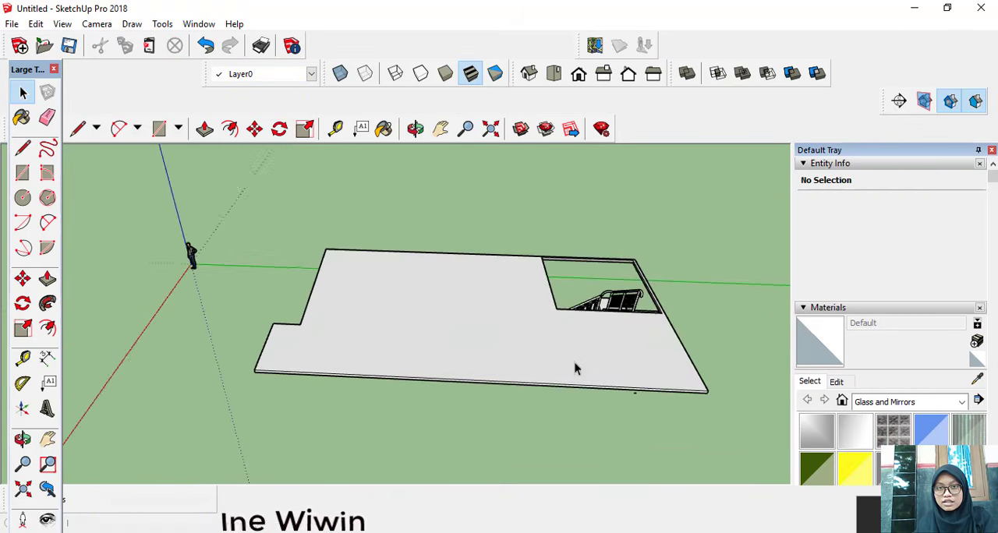
# Step: Offset the room outlines drawn on the upper slab inward by 10 cm to mark the wall thickness
pyautogui.moveTo(544, 334); pyautogui.dragTo(536, 341, button='middle')
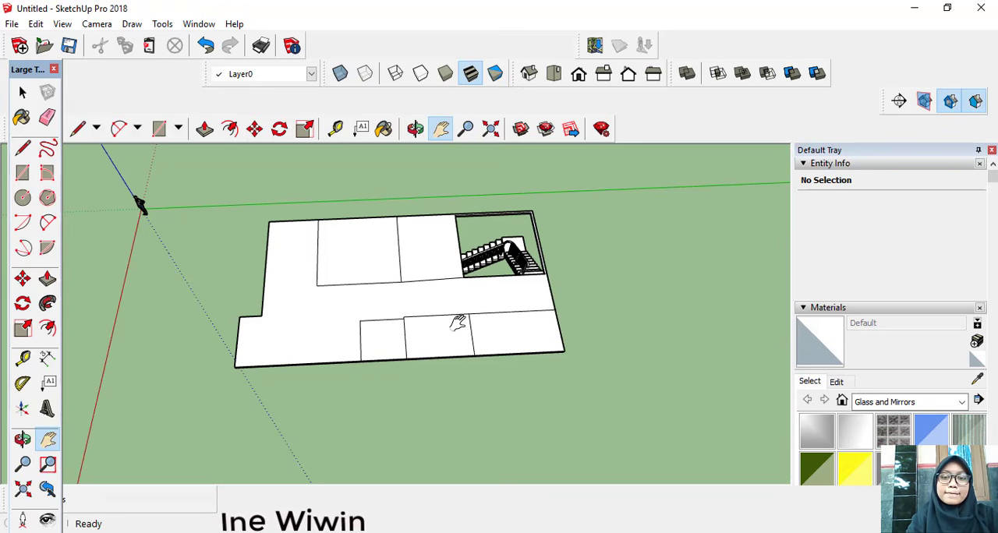
pyautogui.click(243, 123)
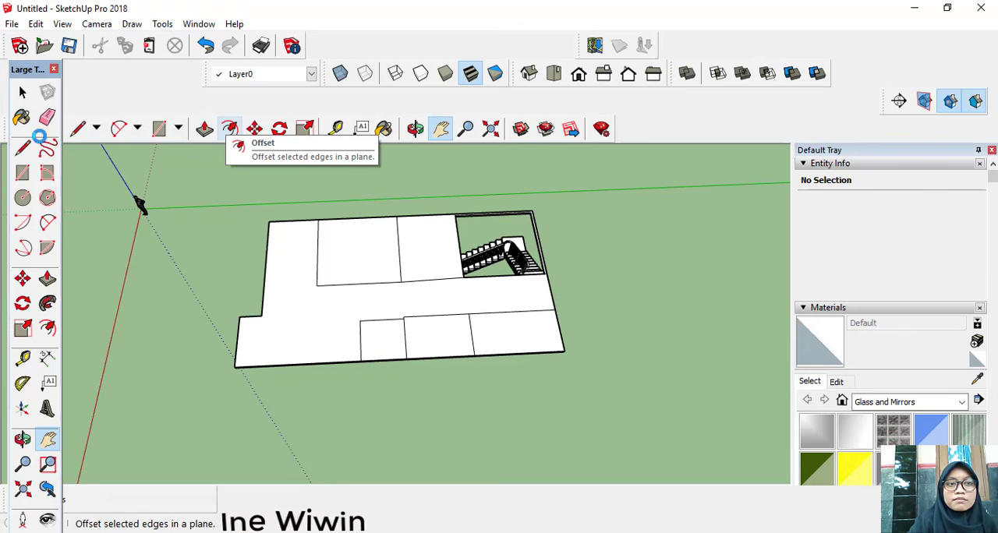
pyautogui.click(229, 135)
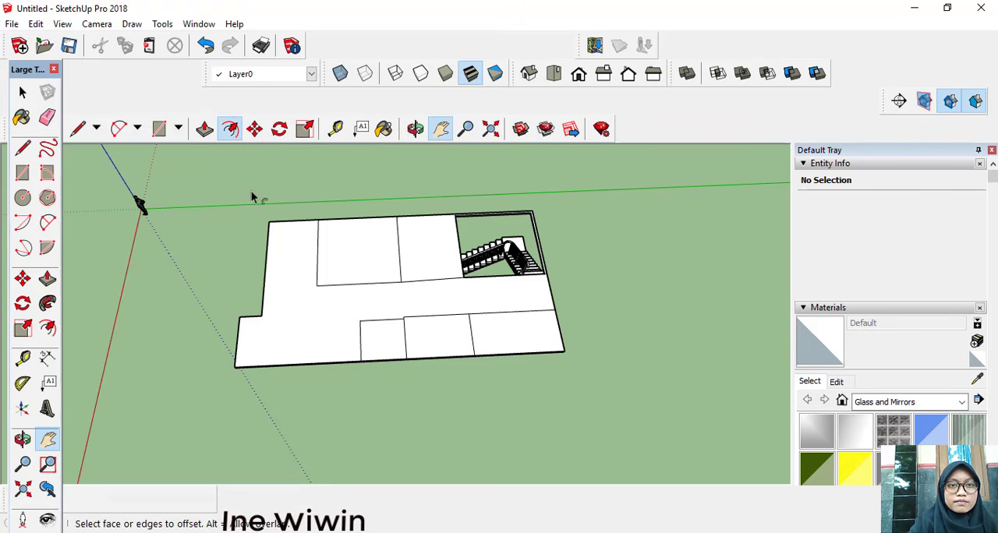
pyautogui.click(328, 285)
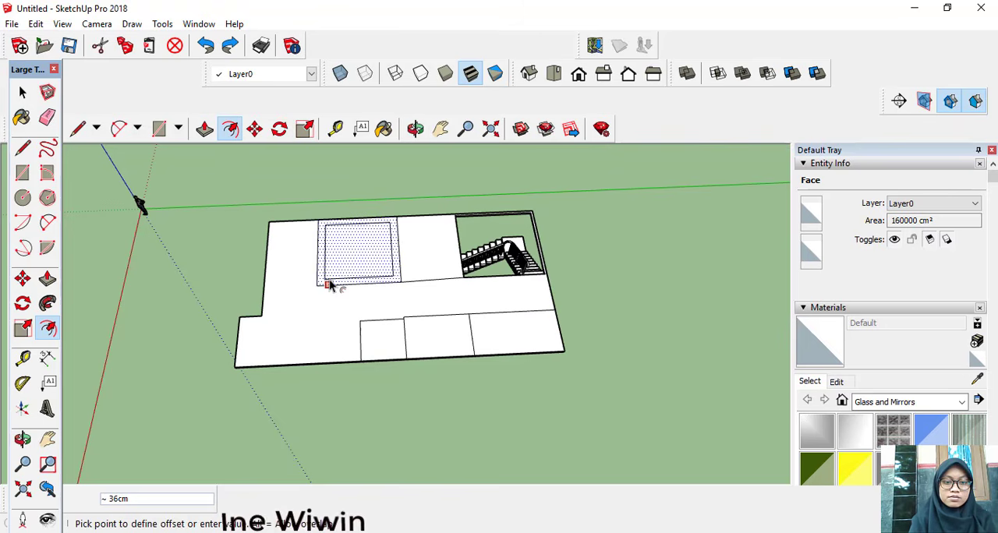
pyautogui.write('10')
pyautogui.press('Return')
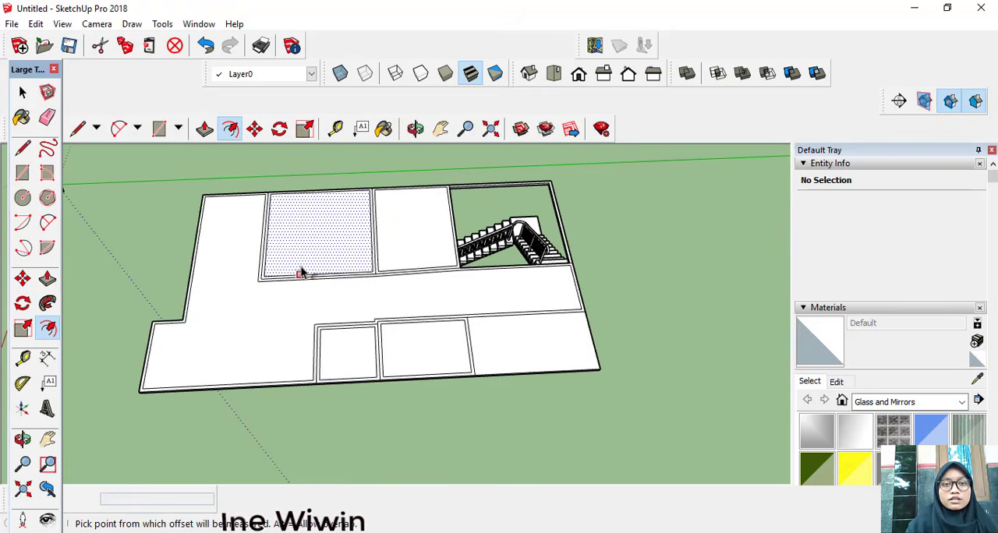
pyautogui.scroll(5, 281, 261)
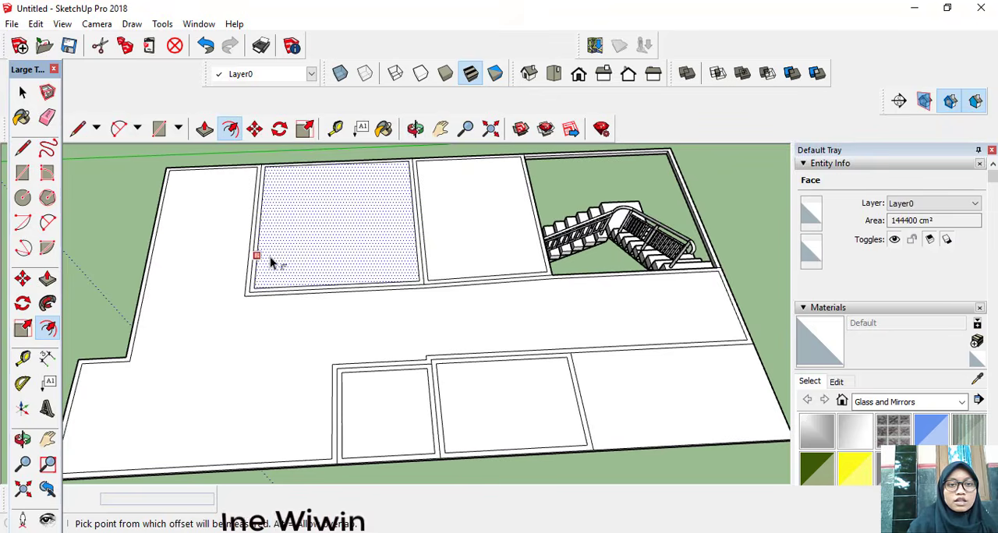
pyautogui.click(78, 129)
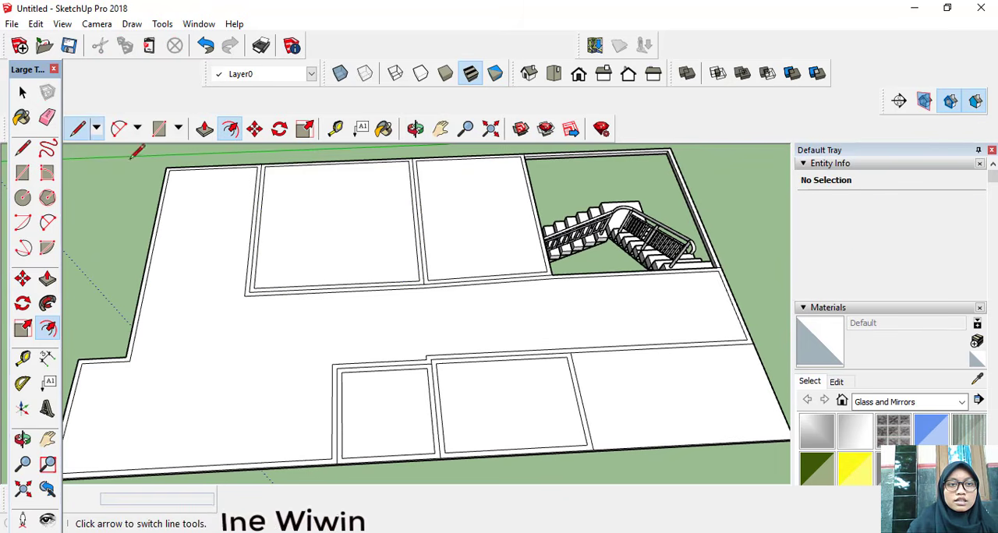
pyautogui.click(258, 166)
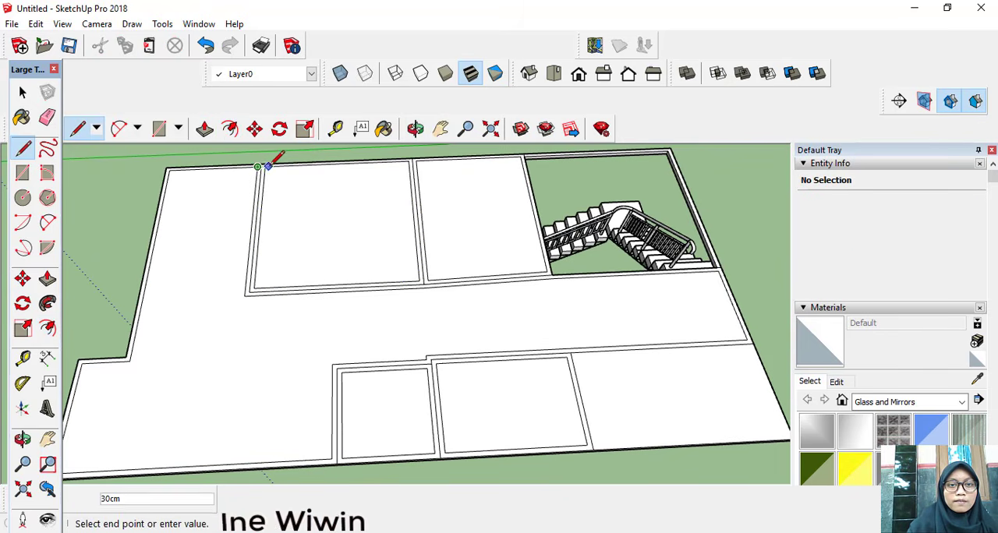
pyautogui.press('Escape')
pyautogui.scroll(2, 269, 156)
pyautogui.scroll(-3, 273, 155)
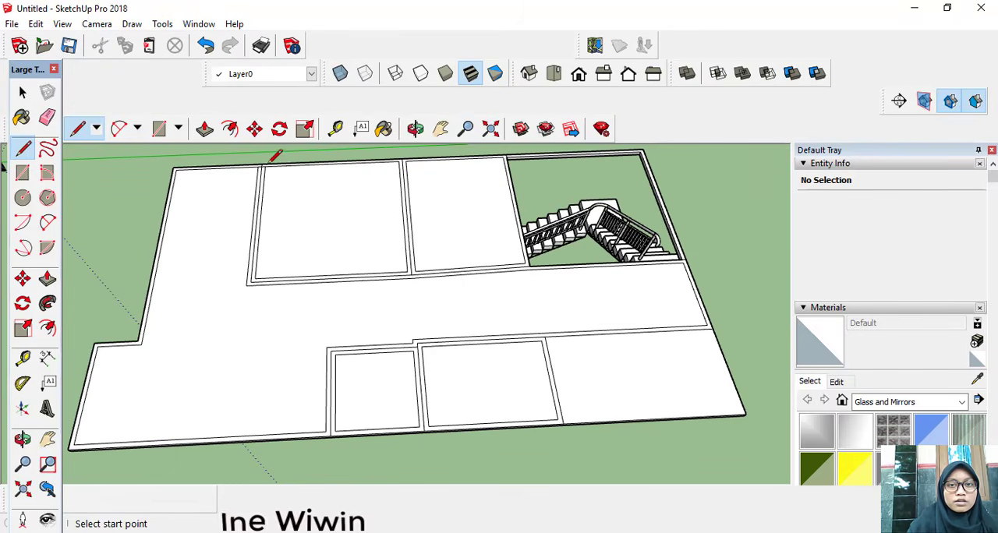
# Step: Draw short lines about 20 cm long across the wall strips at the outer end of the room divider and the room corner beside the stairs
pyautogui.click(398, 161)
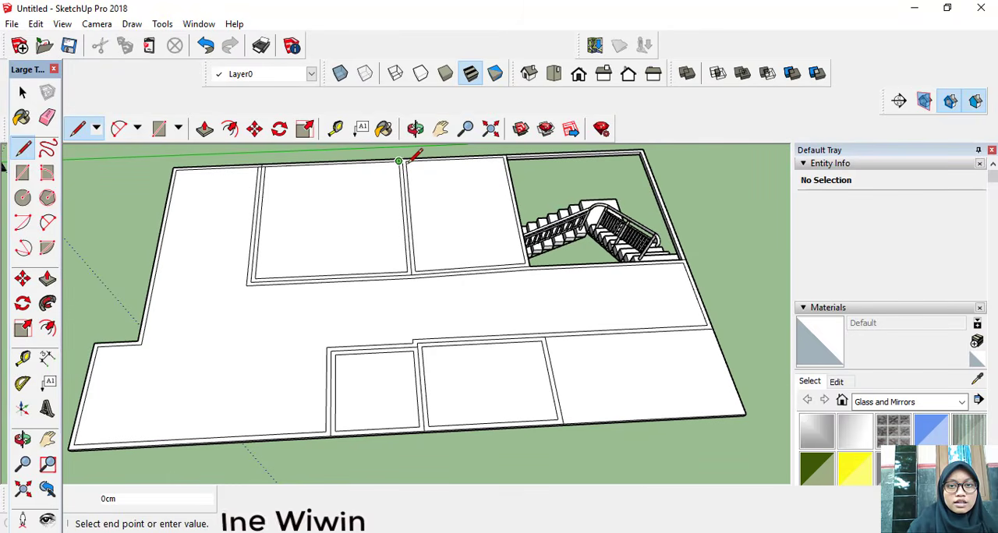
pyautogui.scroll(5, 411, 159)
pyautogui.press('Escape')
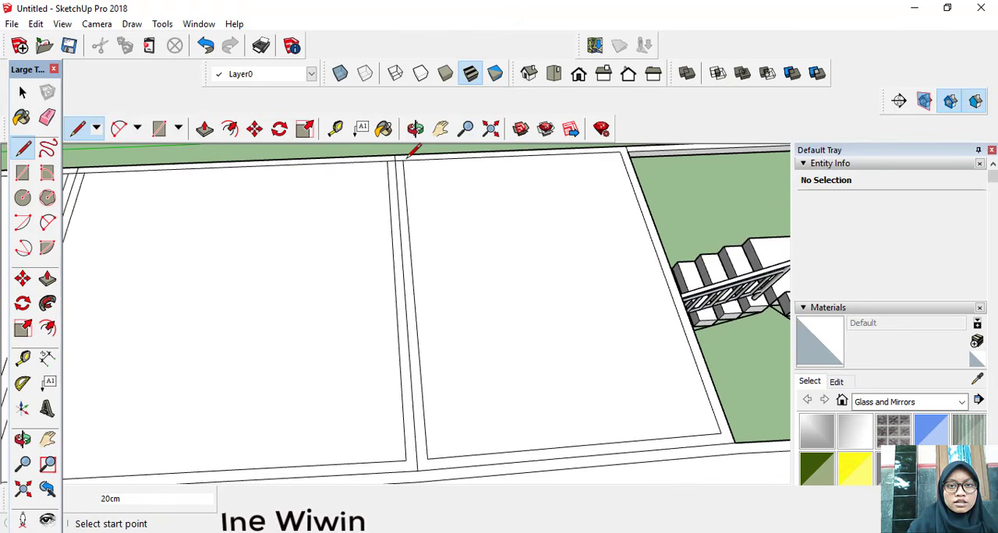
pyautogui.scroll(-5, 412, 148)
pyautogui.scroll(5, 502, 245)
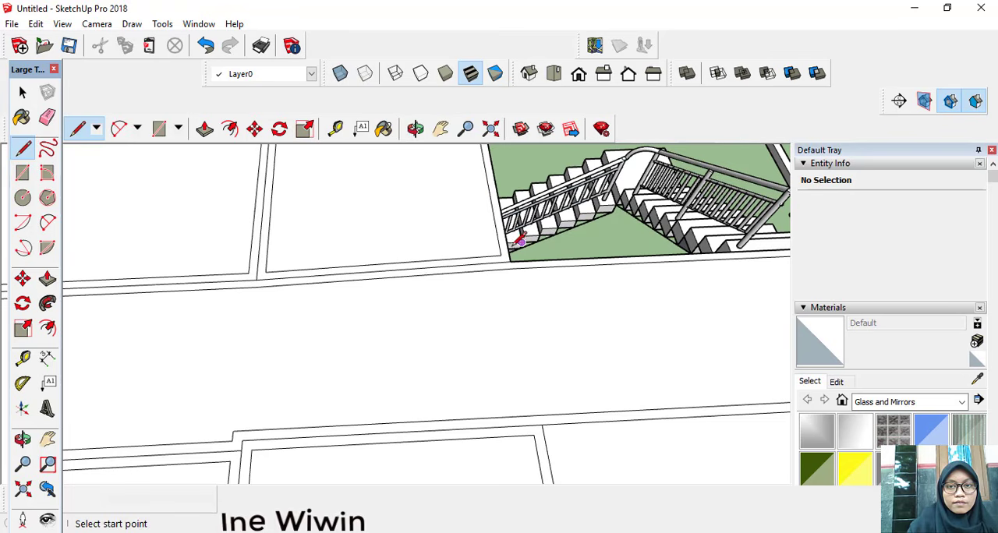
pyautogui.click(500, 255)
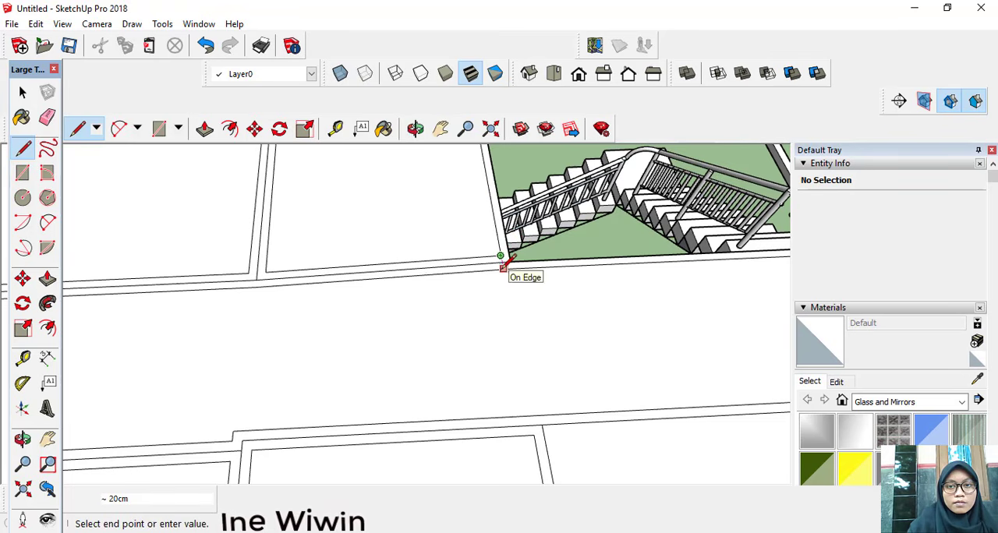
pyautogui.click(503, 267)
pyautogui.scroll(-2, 503, 269)
pyautogui.scroll(-3, 502, 268)
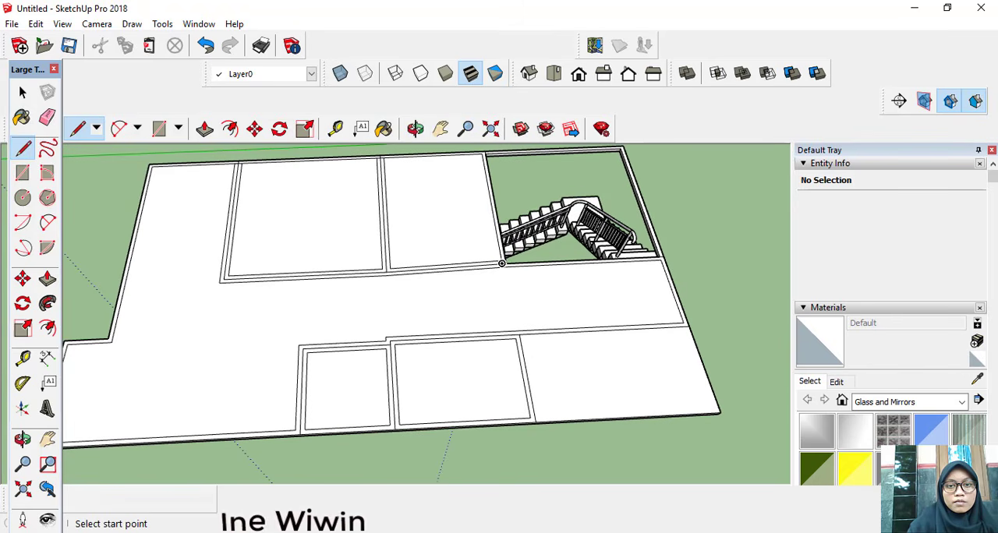
pyautogui.click(463, 532)
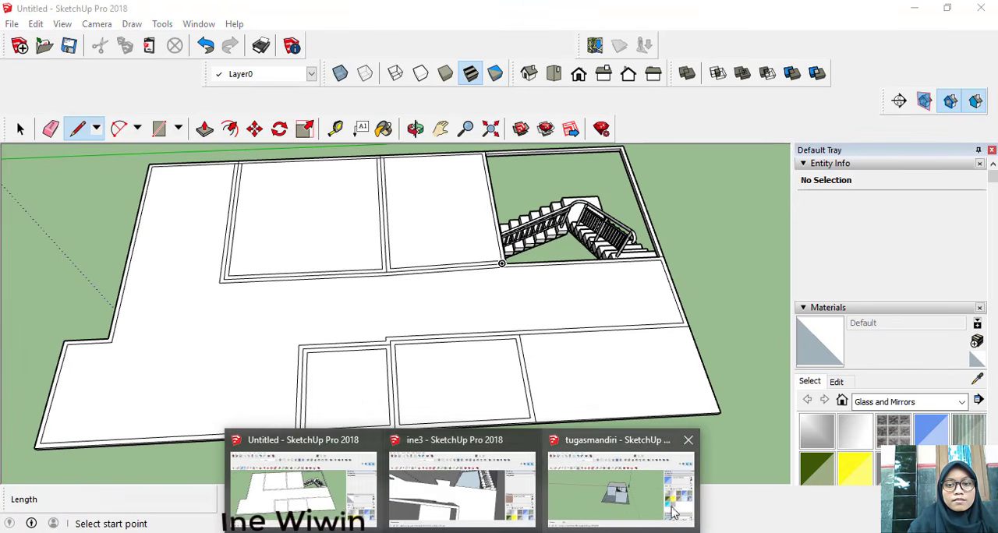
pyautogui.click(326, 461)
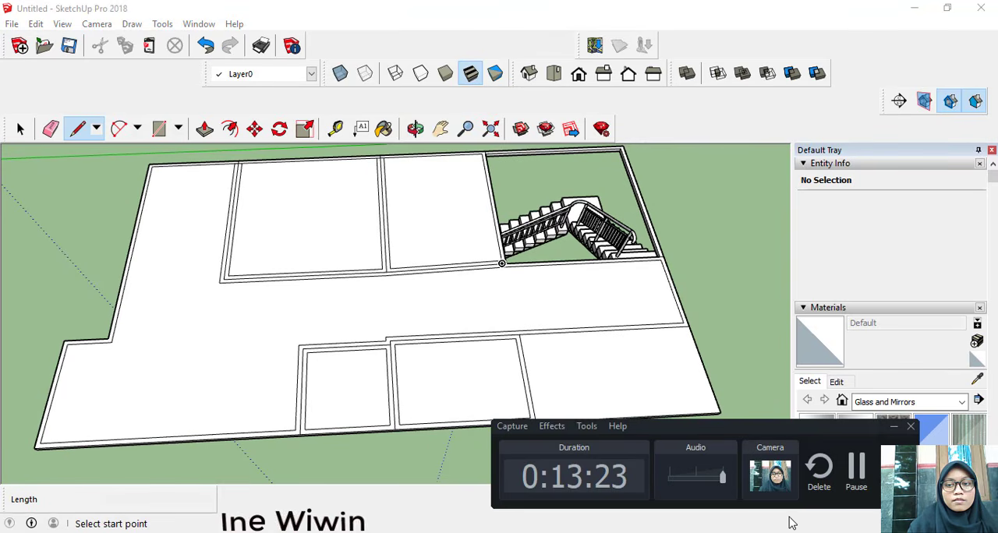
pyautogui.click(857, 468)
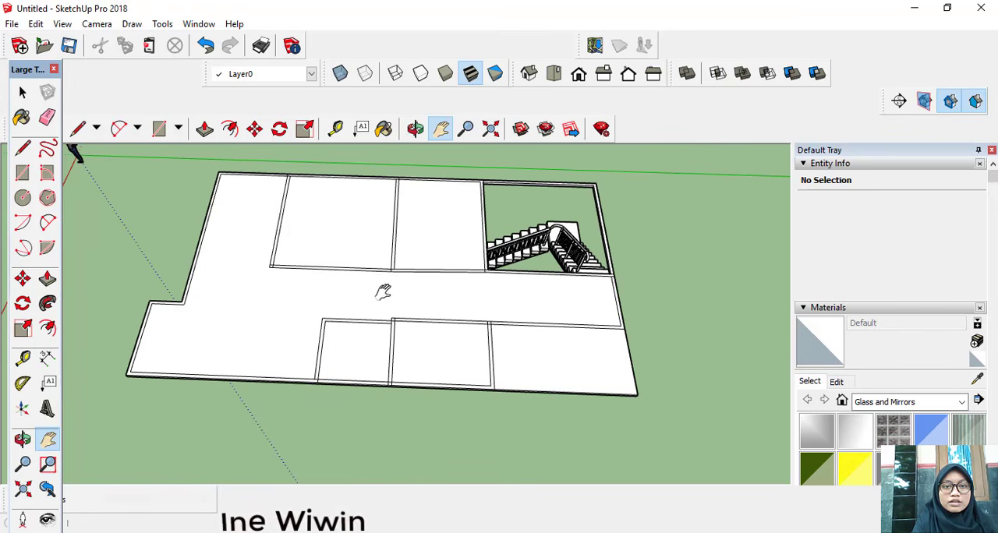
# Step: Extrude the wall strips on the upper slab to a height of 400 cm with Push/Pull
pyautogui.click(212, 140)
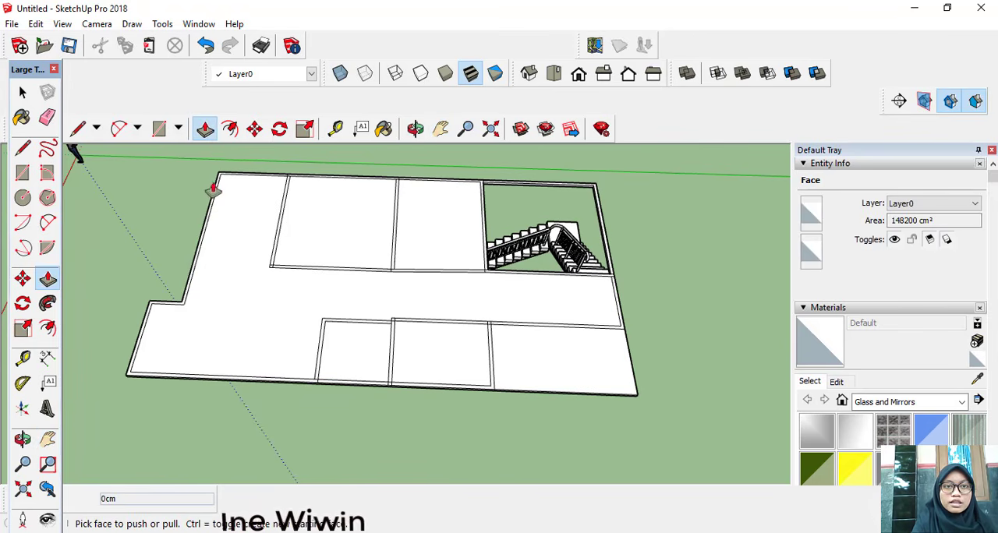
pyautogui.scroll(3, 271, 253)
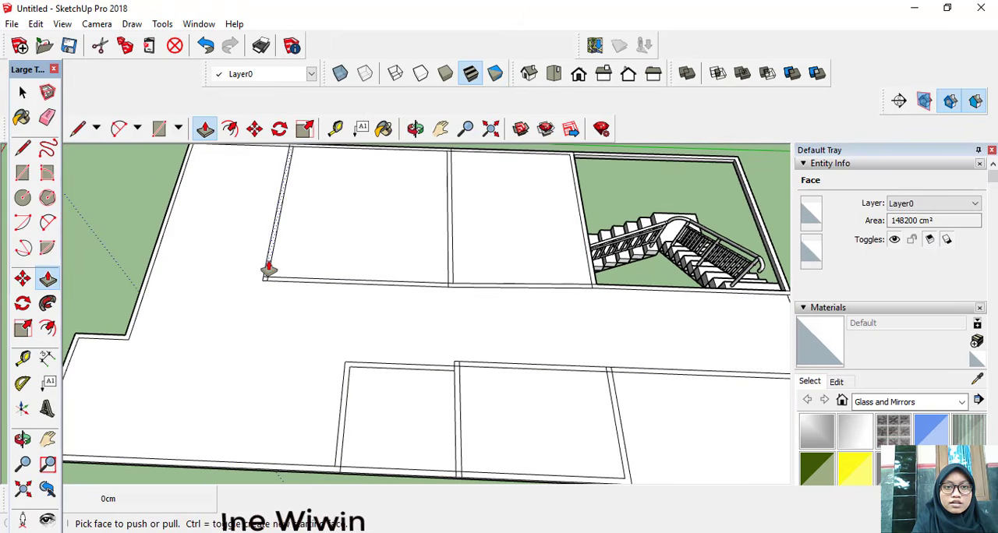
pyautogui.click(268, 270)
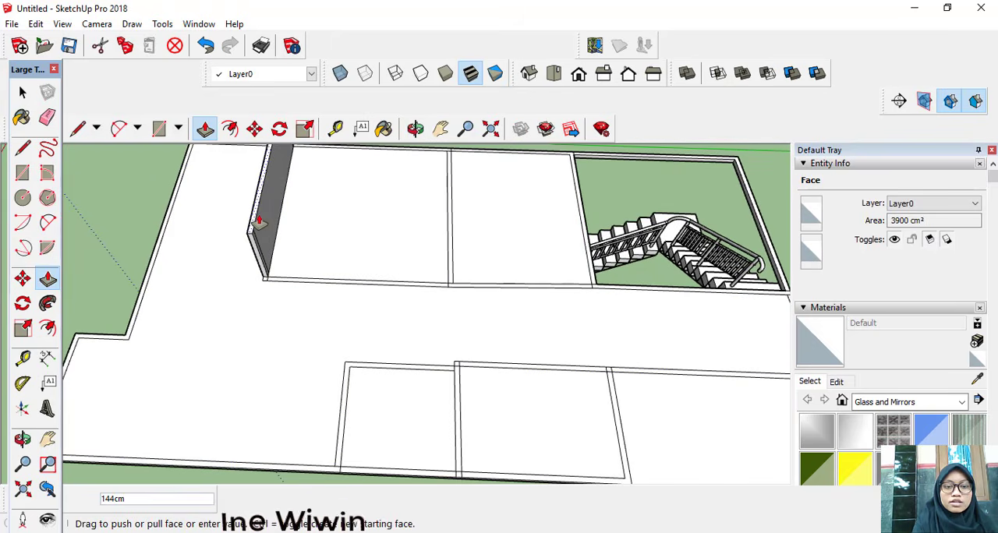
pyautogui.write('400')
pyautogui.press('Return')
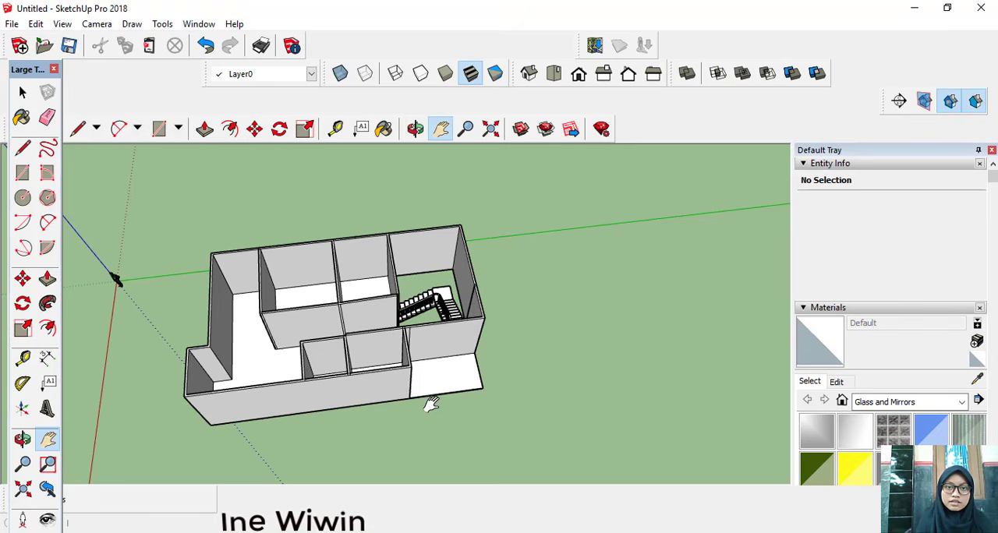
# Step: Draw a 400 cm vertical line on the corridor-side wall of the large room, from the floor edge up to the wall's top edge
pyautogui.moveTo(431, 404); pyautogui.dragTo(392, 424)
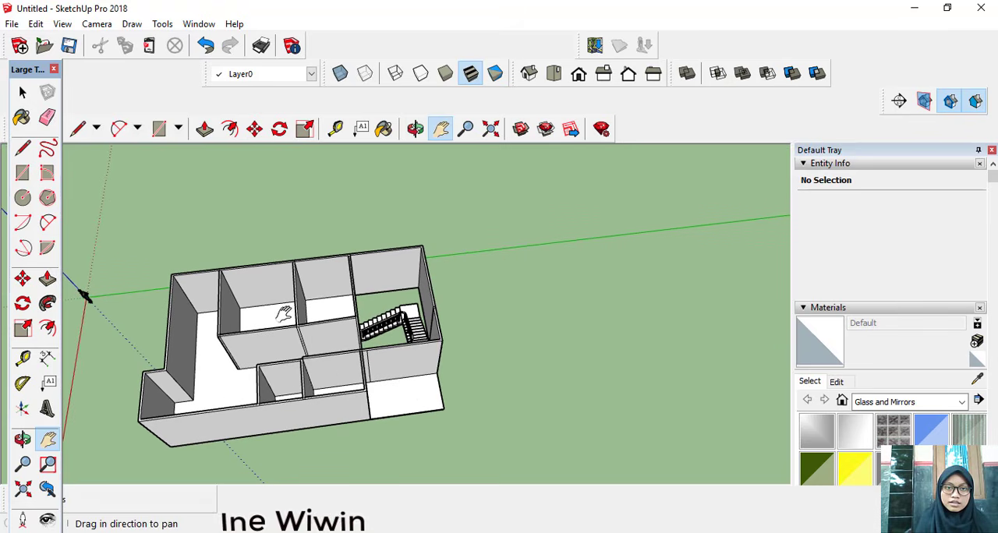
pyautogui.moveTo(280, 314); pyautogui.dragTo(377, 292)
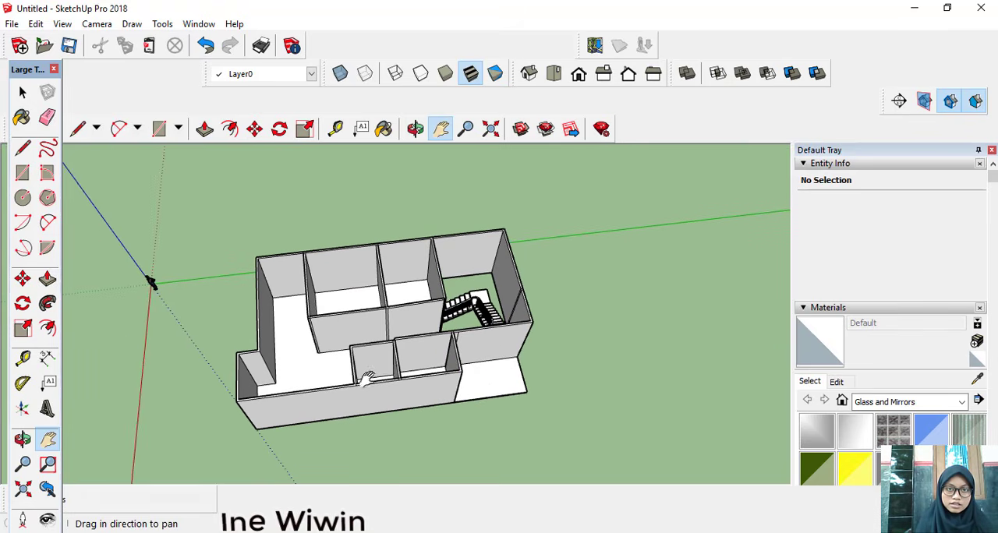
pyautogui.scroll(3, 345, 352)
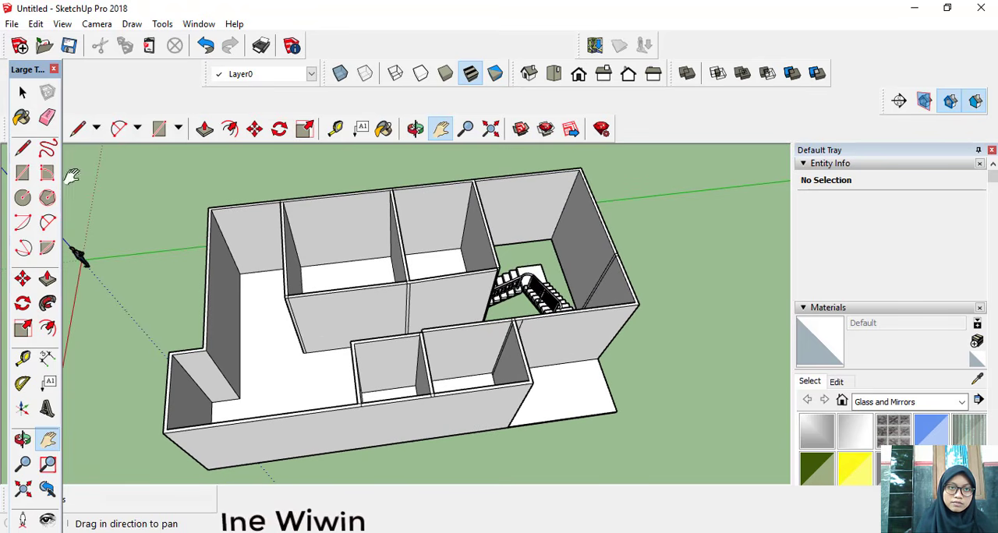
pyautogui.click(78, 132)
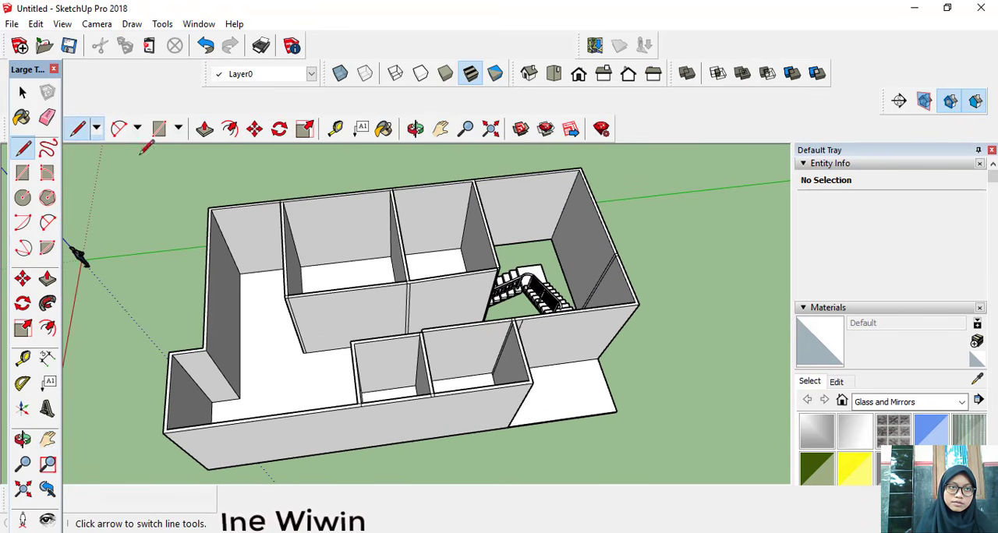
pyautogui.scroll(4, 342, 347)
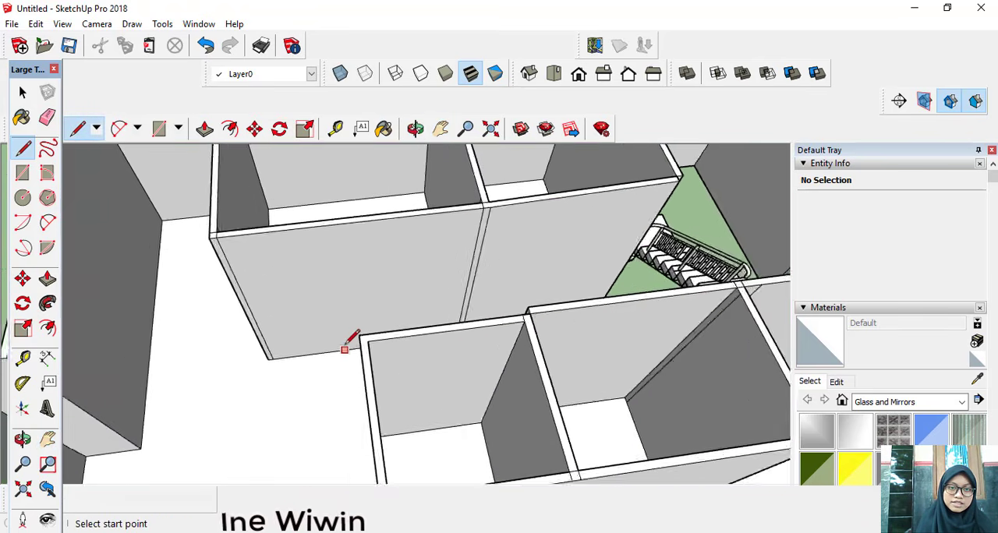
pyautogui.scroll(2, 357, 345)
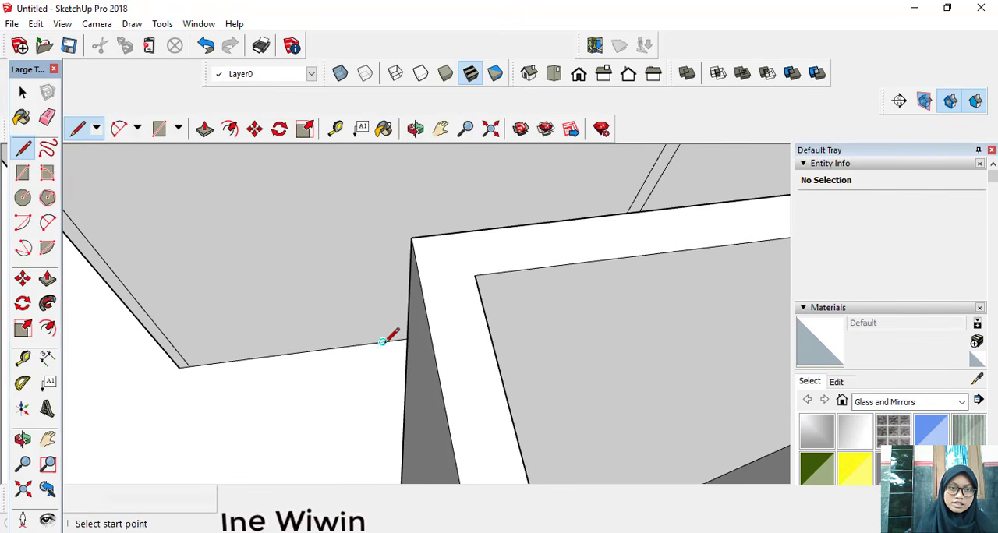
pyautogui.click(382, 342)
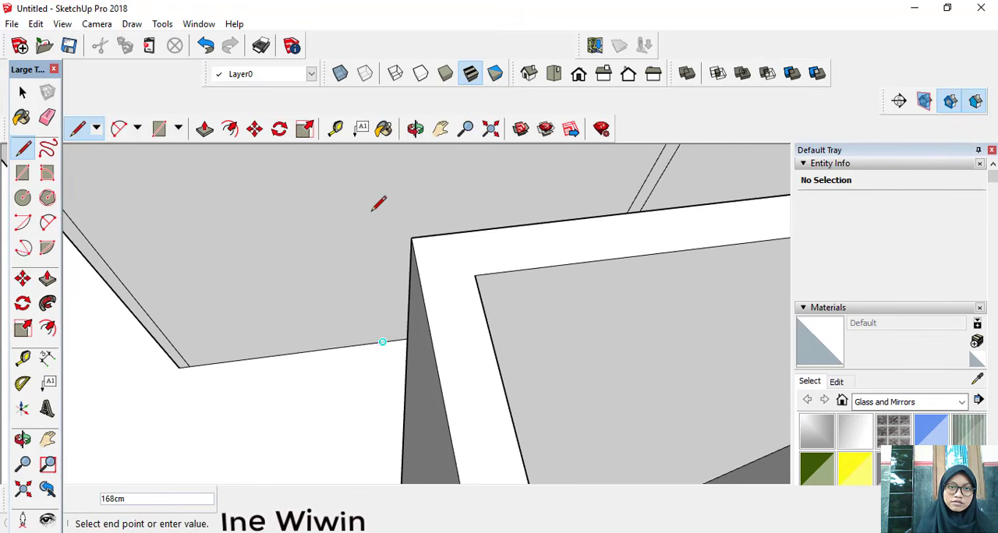
pyautogui.scroll(-5, 375, 198)
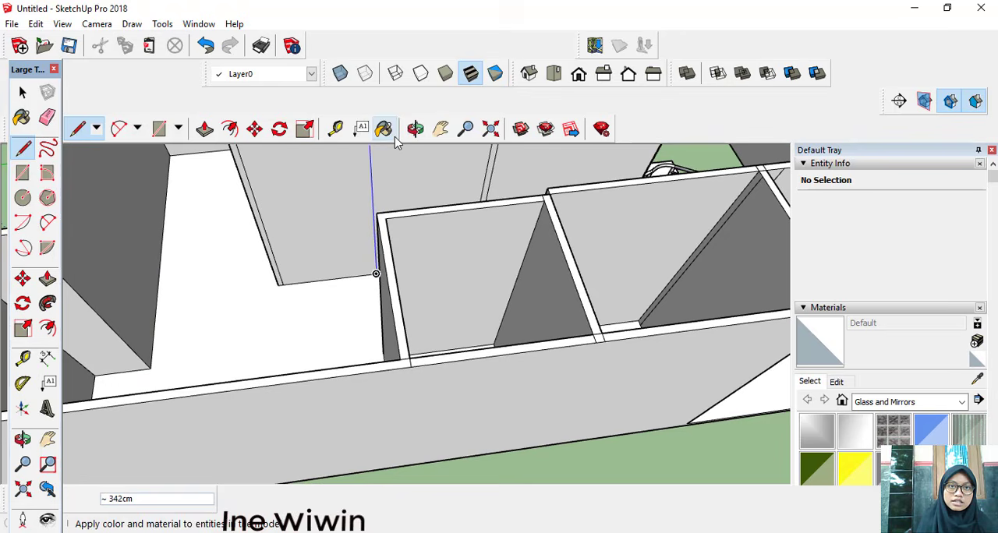
pyautogui.click(440, 129)
pyautogui.moveTo(428, 167); pyautogui.dragTo(468, 237)
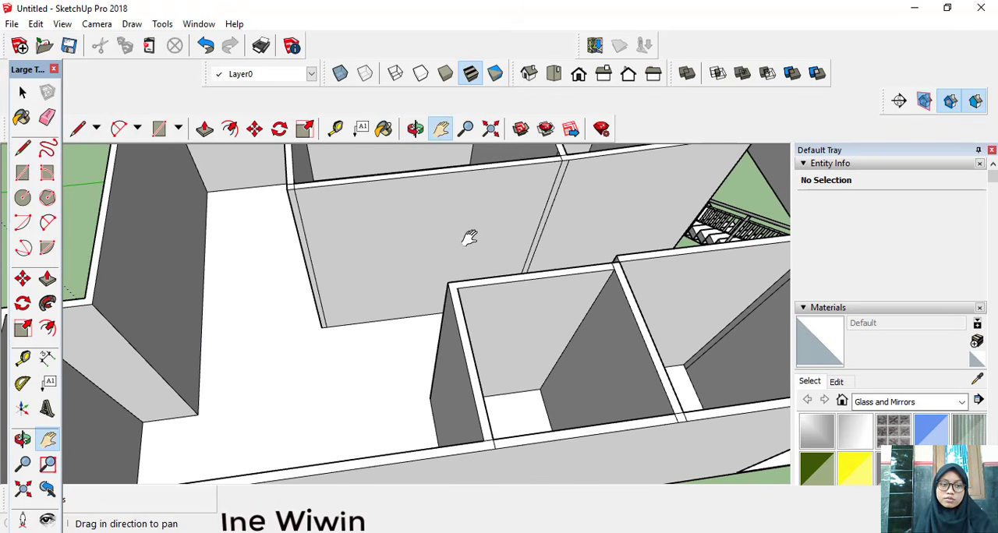
pyautogui.press('Escape')
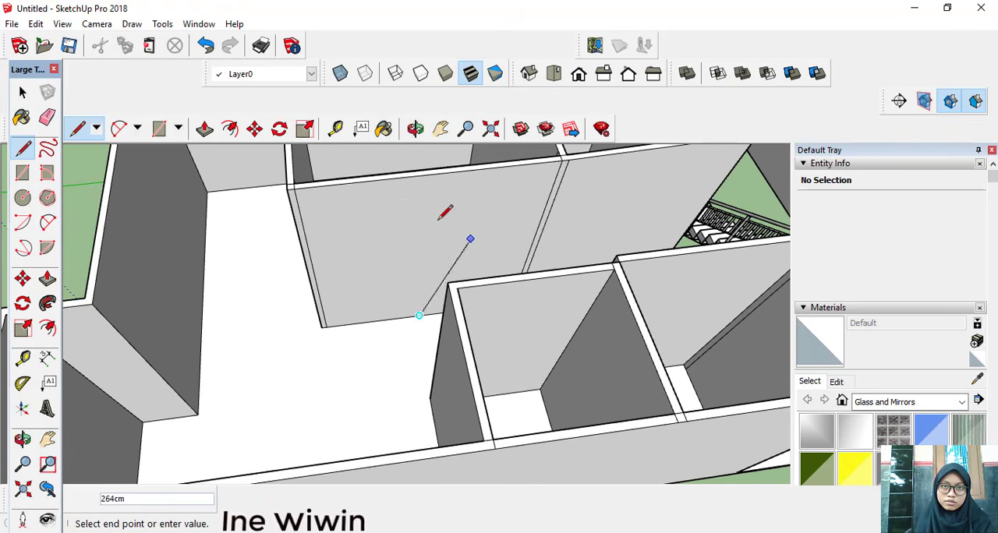
pyautogui.click(430, 173)
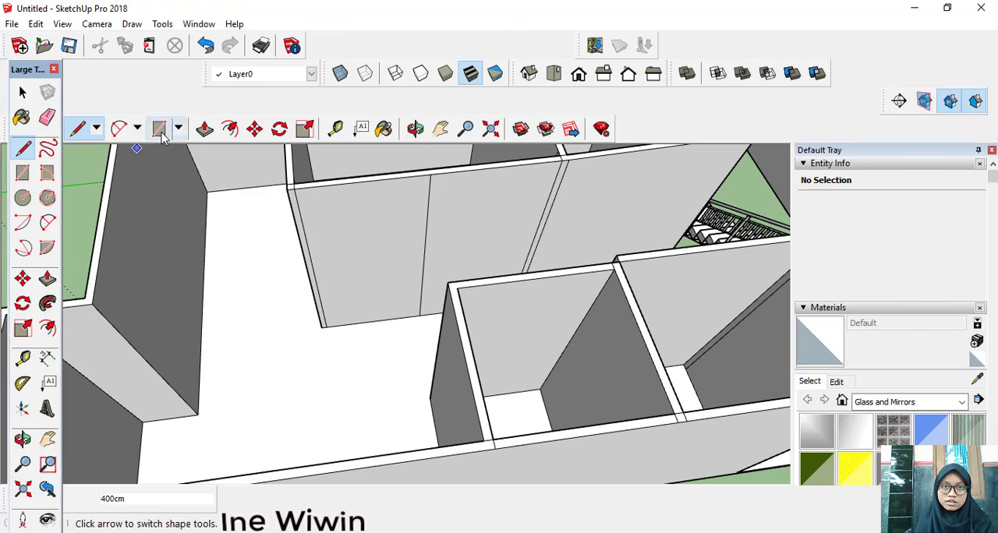
# Step: Draw a 200 by 110 cm door rectangle on the corridor wall, starting from the foot of the vertical line
pyautogui.click(24, 173)
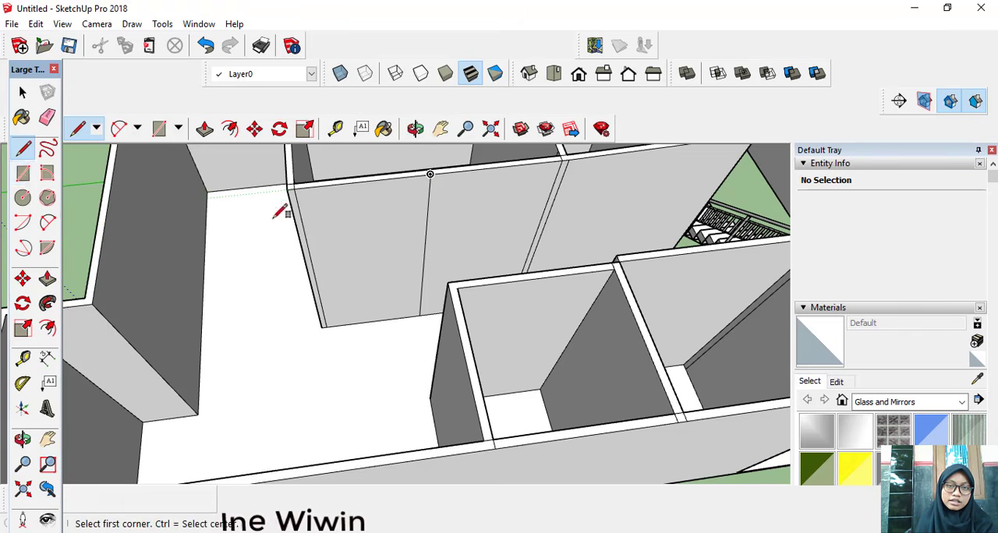
pyautogui.click(418, 315)
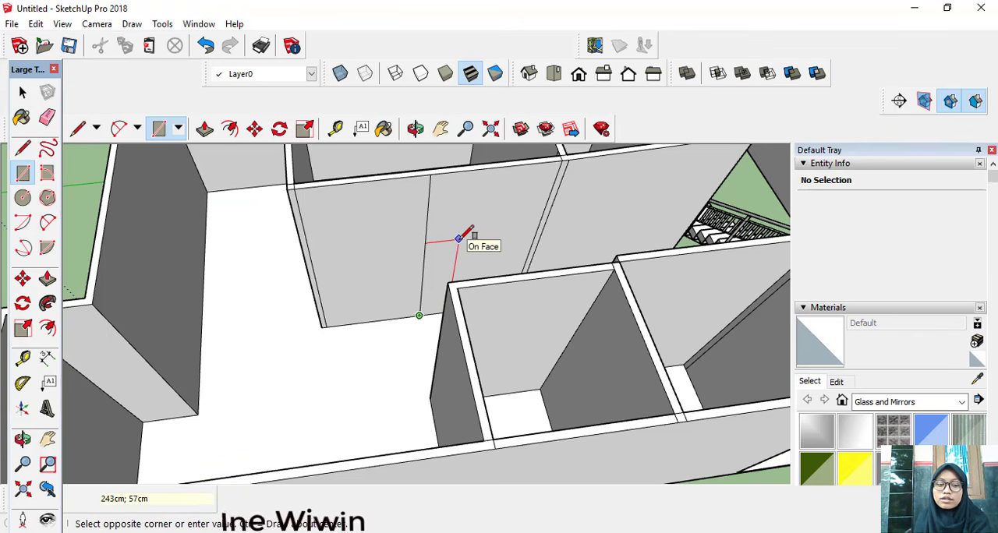
pyautogui.write('200;110')
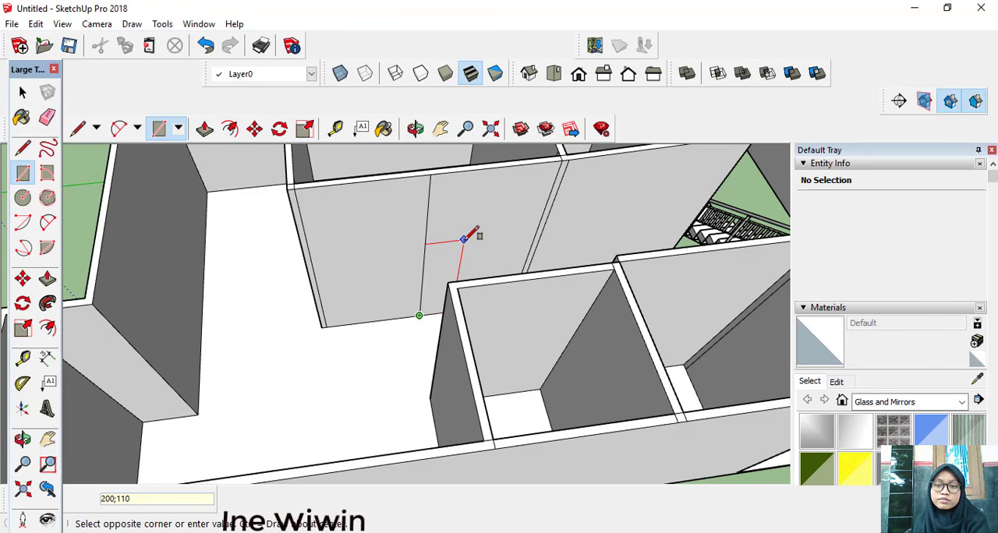
pyautogui.press('Return')
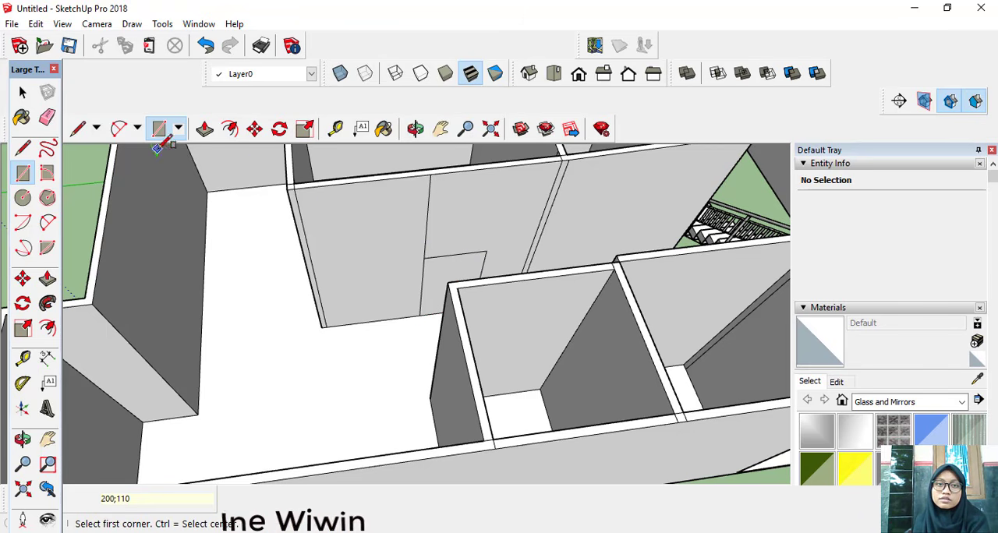
# Step: Push the door rectangle 10 cm into the corridor wall to form the door opening
pyautogui.click(204, 129)
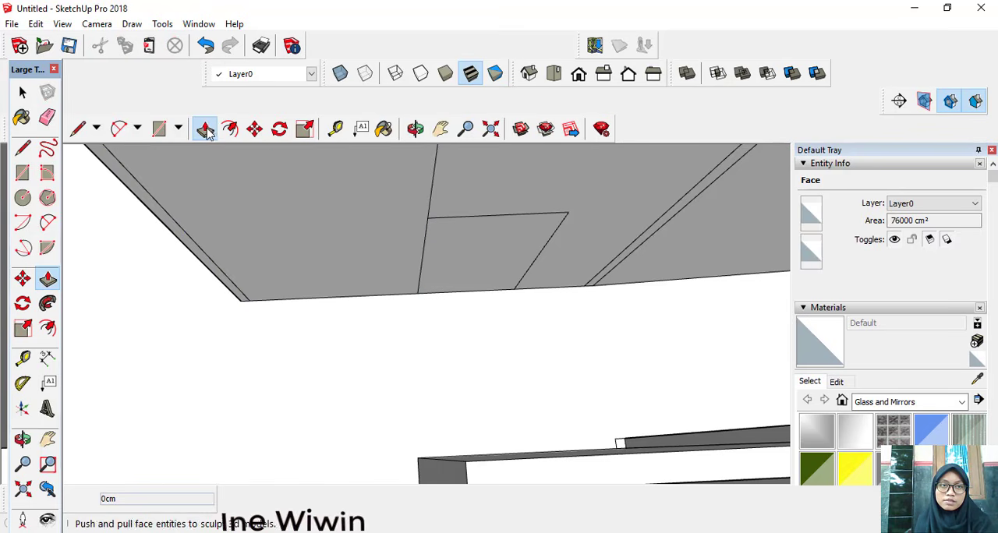
pyautogui.moveTo(499, 284); pyautogui.dragTo(506, 236)
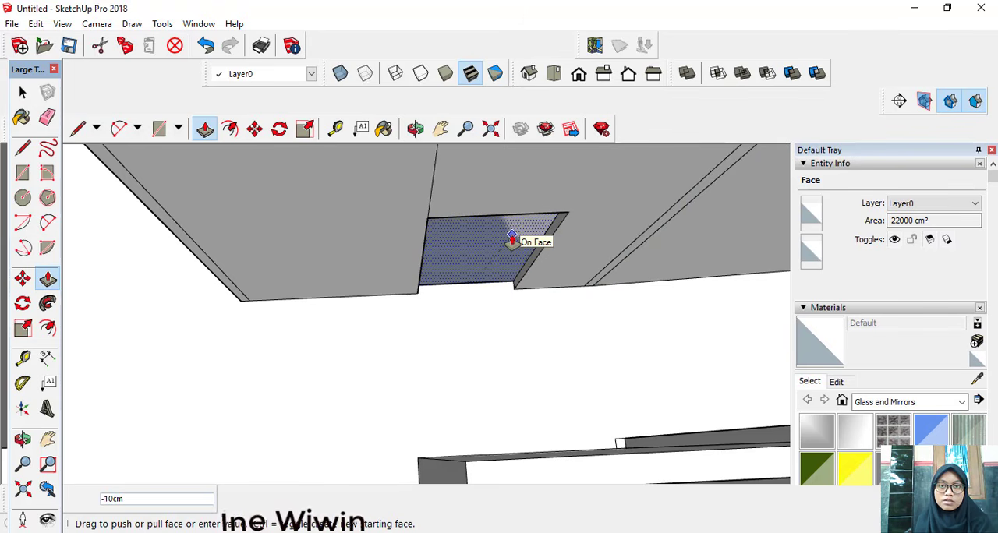
pyautogui.click(508, 243)
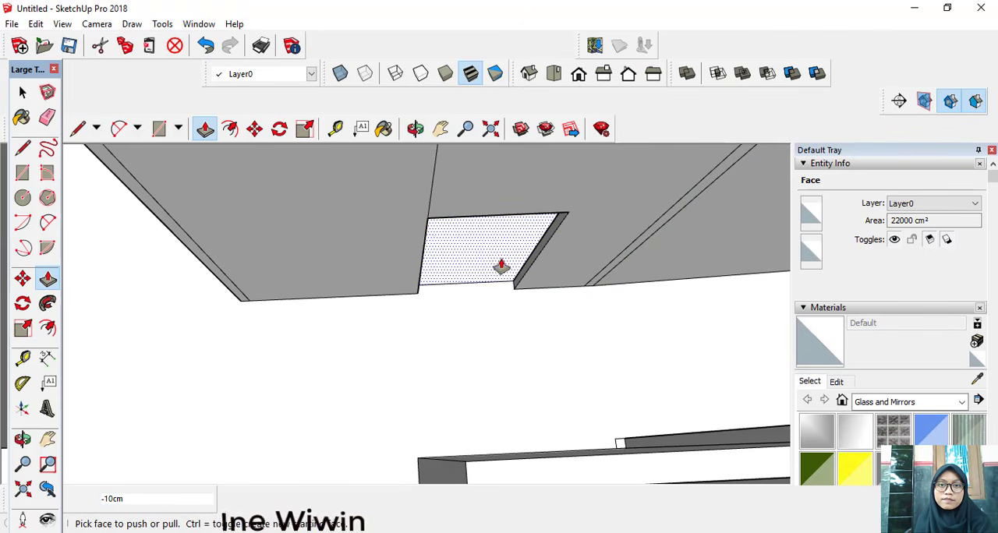
pyautogui.moveTo(501, 262); pyautogui.dragTo(485, 229, button='middle')
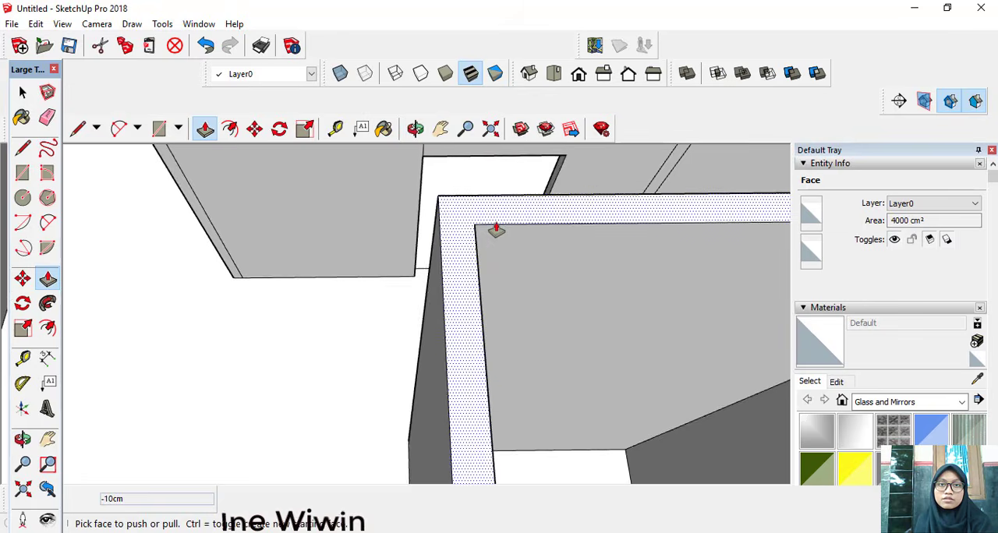
pyautogui.scroll(-3, 499, 227)
pyautogui.scroll(-3, 506, 227)
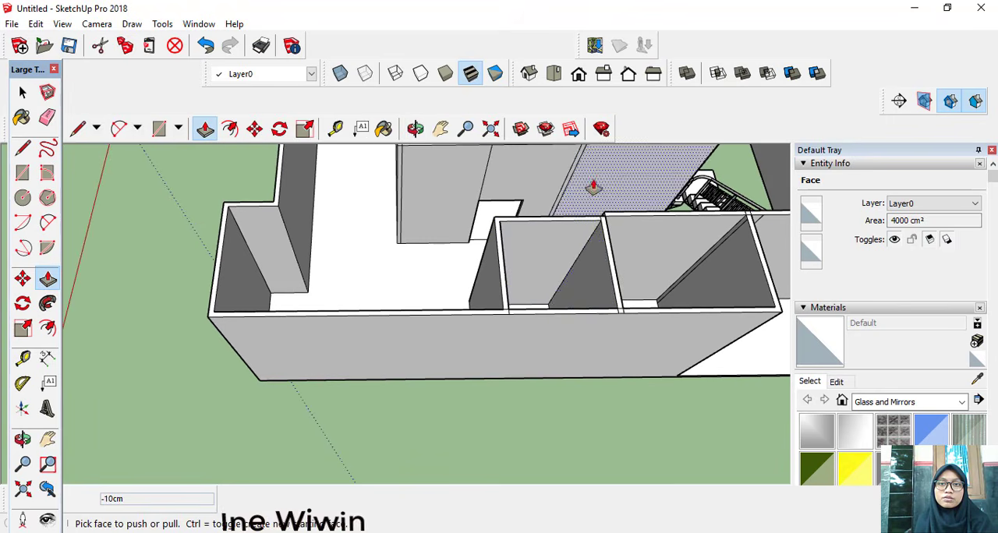
pyautogui.moveTo(497, 464); pyautogui.dragTo(499, 528, button='middle')
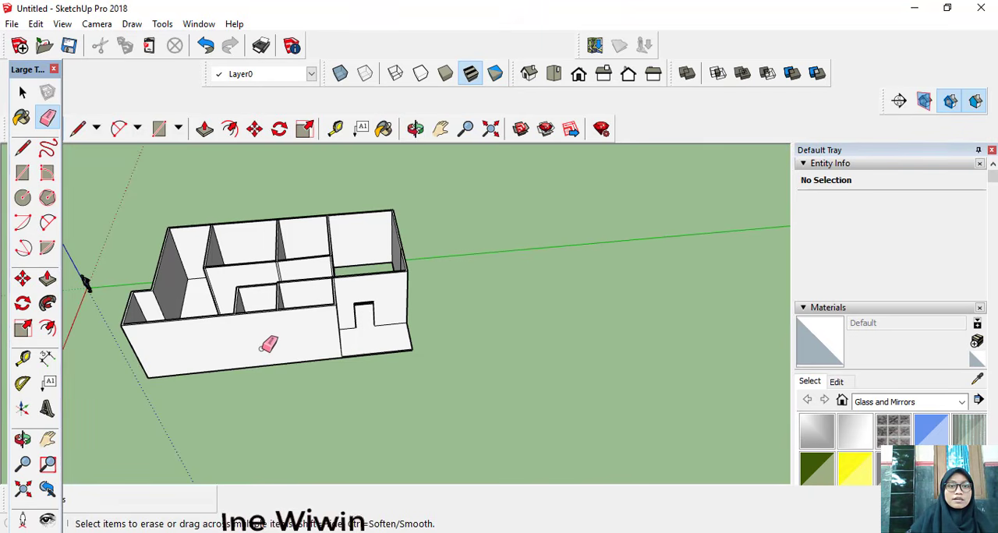
pyautogui.moveTo(268, 346); pyautogui.dragTo(247, 389, button='middle')
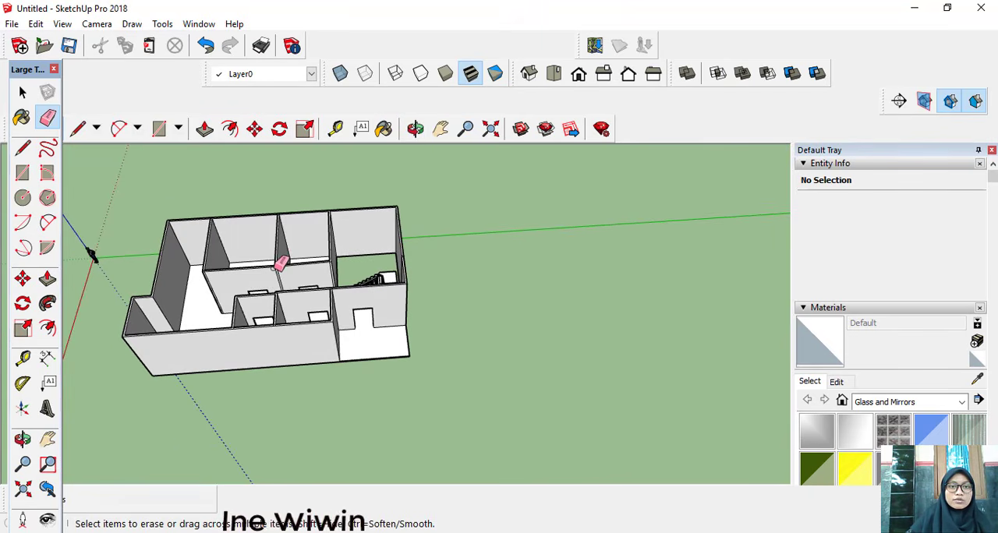
pyautogui.moveTo(279, 267); pyautogui.dragTo(257, 290, button='middle')
pyautogui.scroll(3, 276, 329)
pyautogui.scroll(-5, 221, 314)
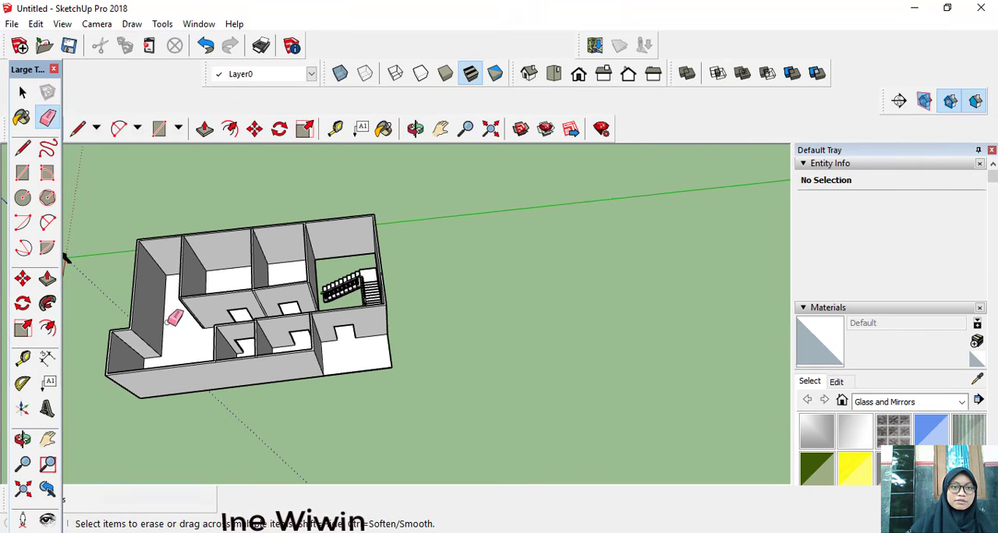
pyautogui.moveTo(174, 318); pyautogui.dragTo(308, 310, button='middle')
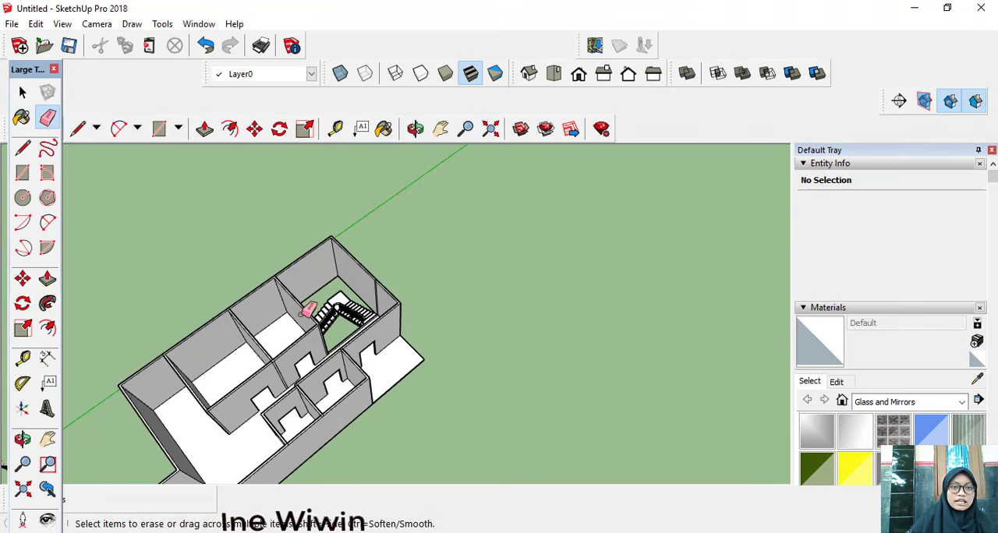
# Step: Draw a 200 cm vertical line up the outer face of the projecting front wall, starting from the midpoint of its bottom edge
pyautogui.click(439, 128)
pyautogui.moveTo(328, 226); pyautogui.dragTo(412, 230)
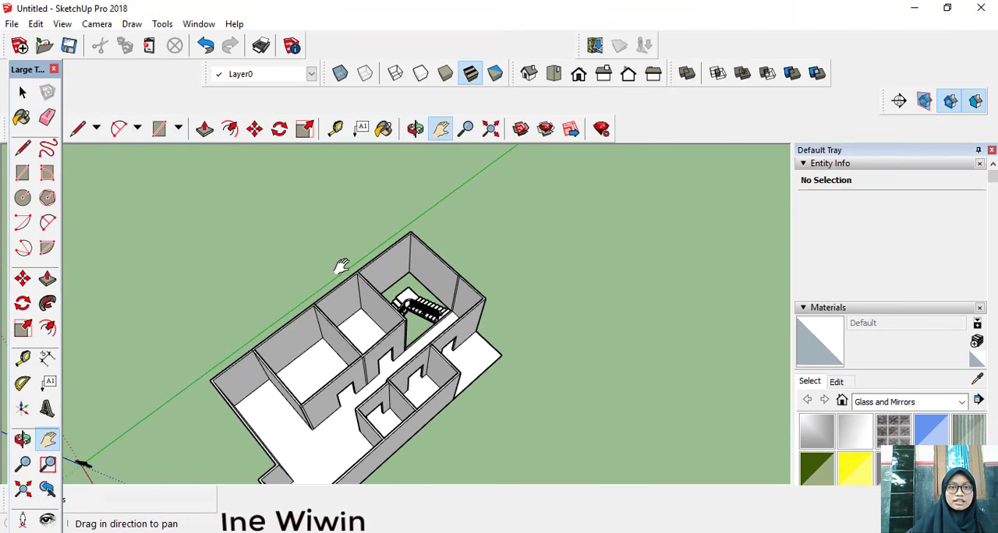
pyautogui.moveTo(341, 267); pyautogui.dragTo(396, 245, button='middle')
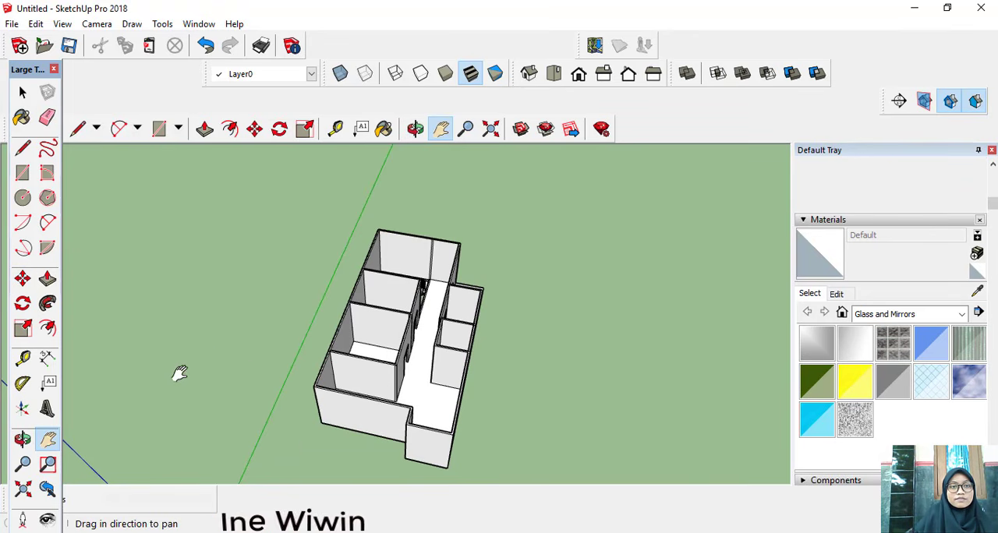
pyautogui.click(77, 128)
pyautogui.scroll(5, 494, 350)
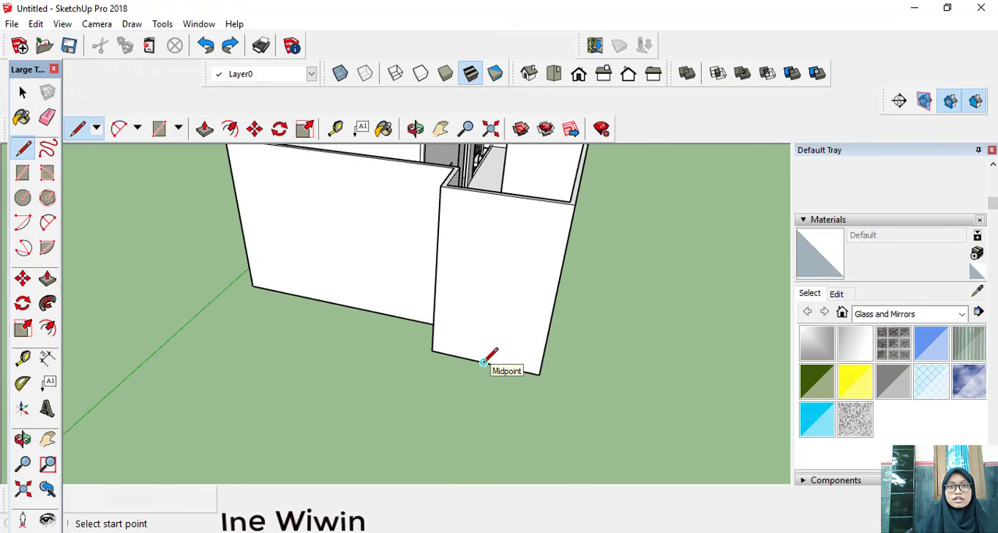
pyautogui.click(483, 361)
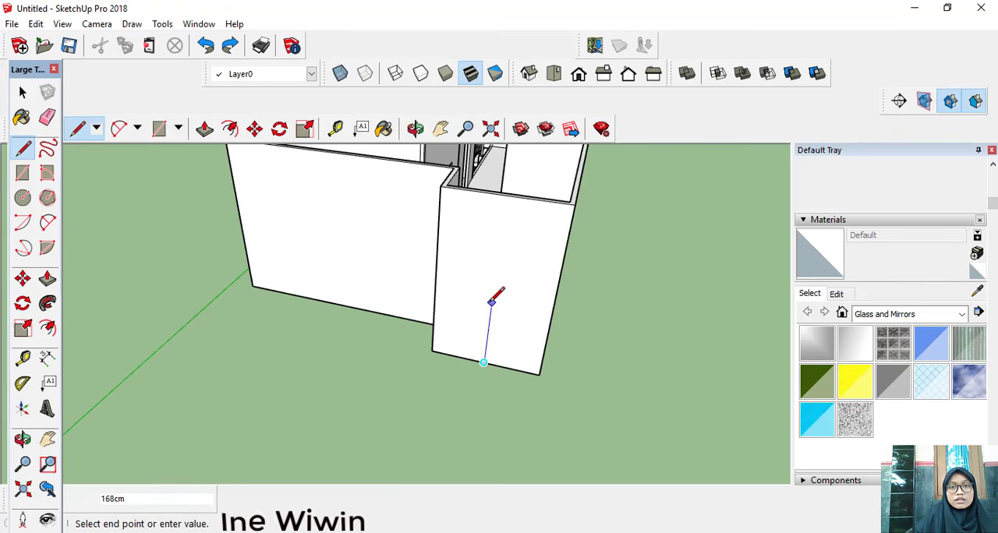
pyautogui.write('200')
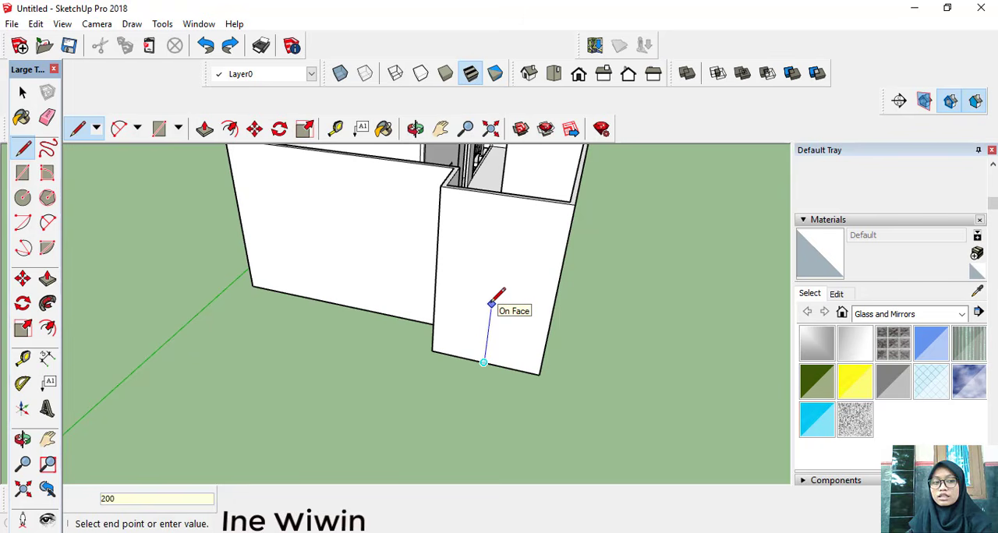
pyautogui.press('Return')
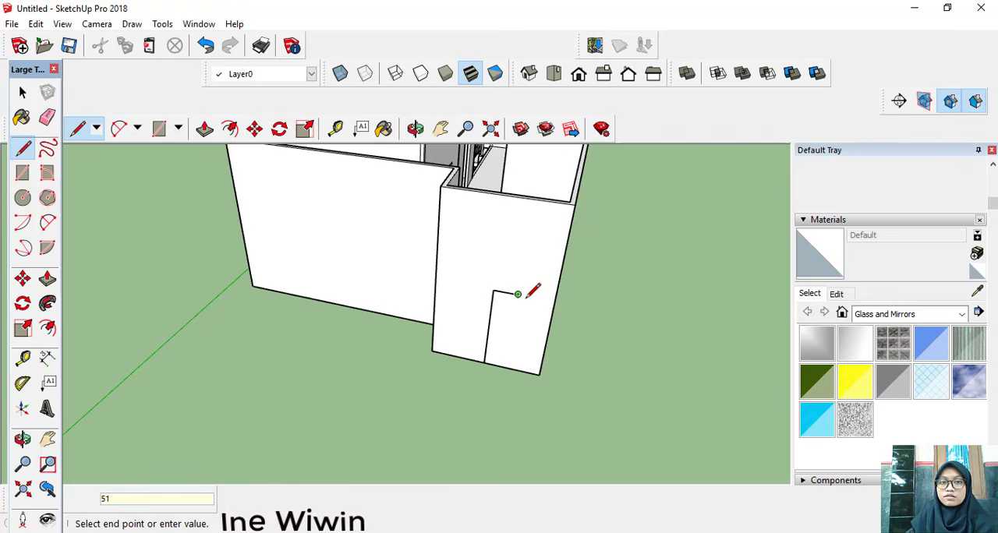
# Step: Draw a closed window outline 102 cm wide and 150 cm high on the projecting wall, centred on the upper end of the vertical line
pyautogui.press('Return')
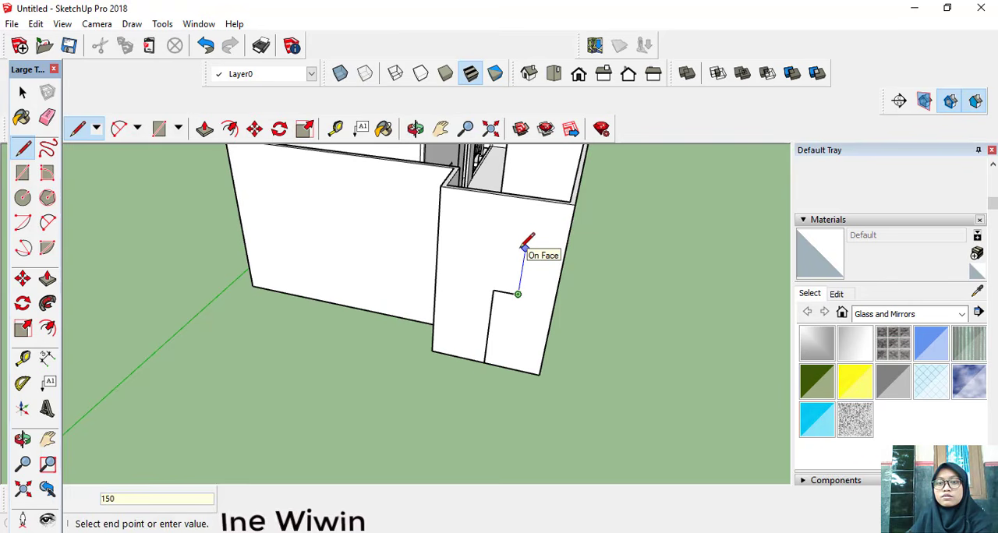
pyautogui.press('Return')
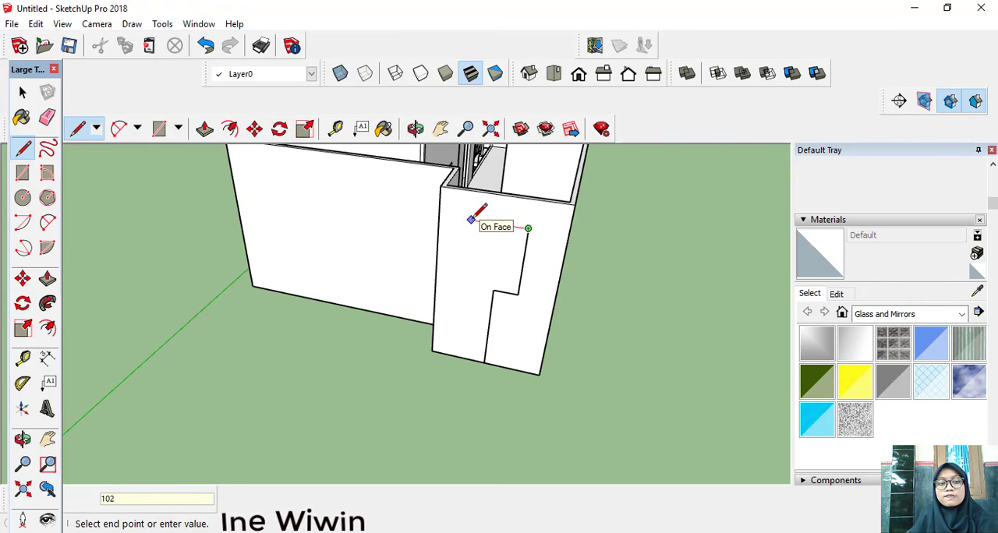
pyautogui.write('102')
pyautogui.press('Return')
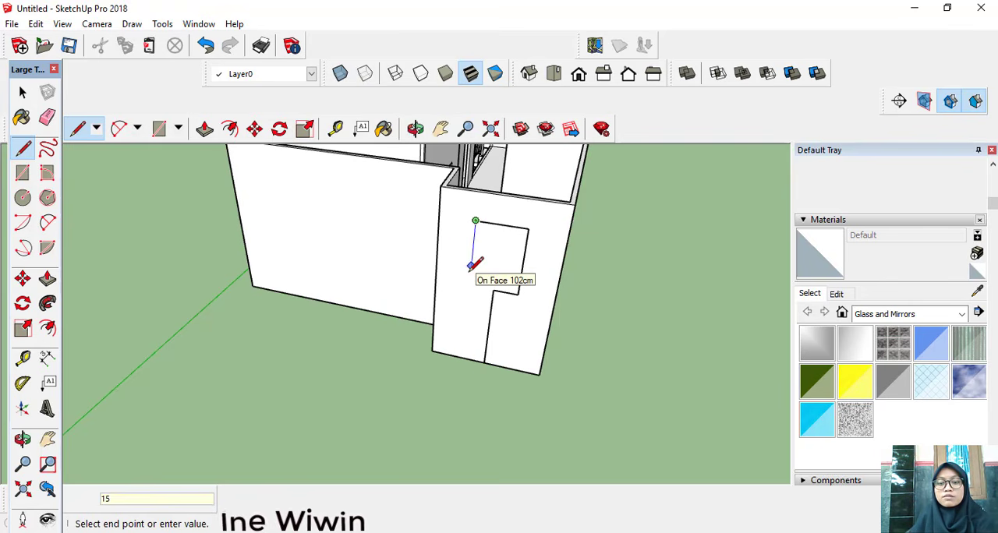
pyautogui.click(468, 285)
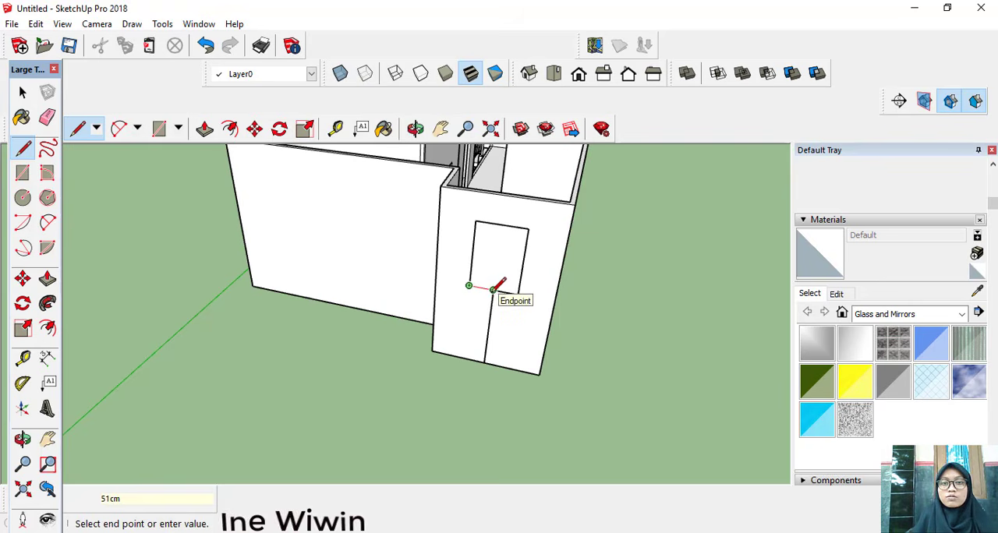
pyautogui.click(493, 289)
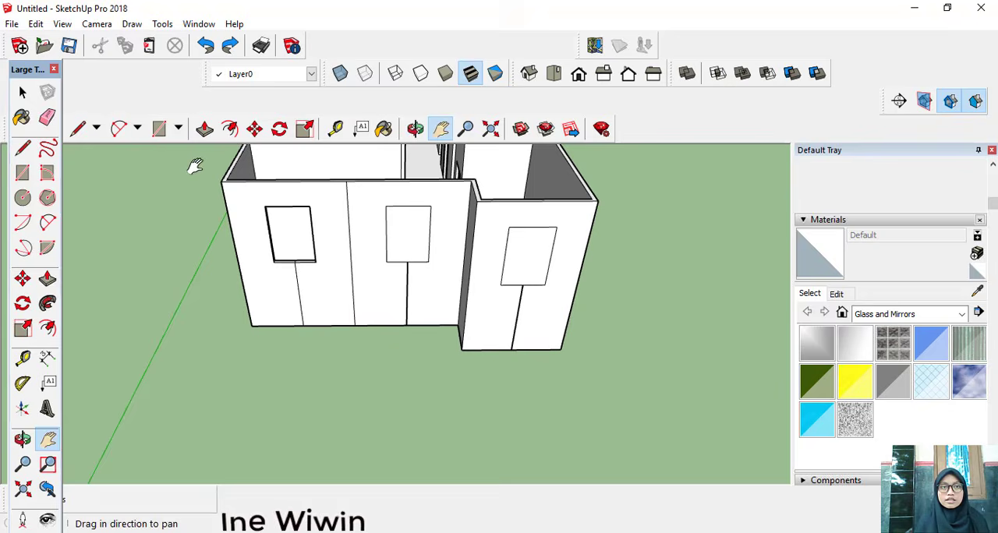
# Step: Push the two remaining window rectangles on the front walls 10 cm inward to cut the window openings
pyautogui.click(201, 133)
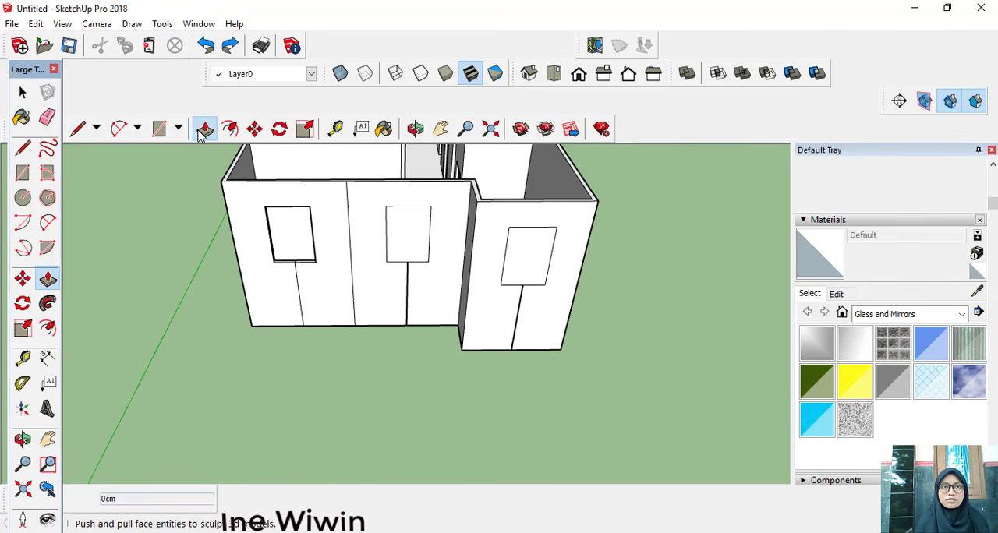
pyautogui.click(406, 241)
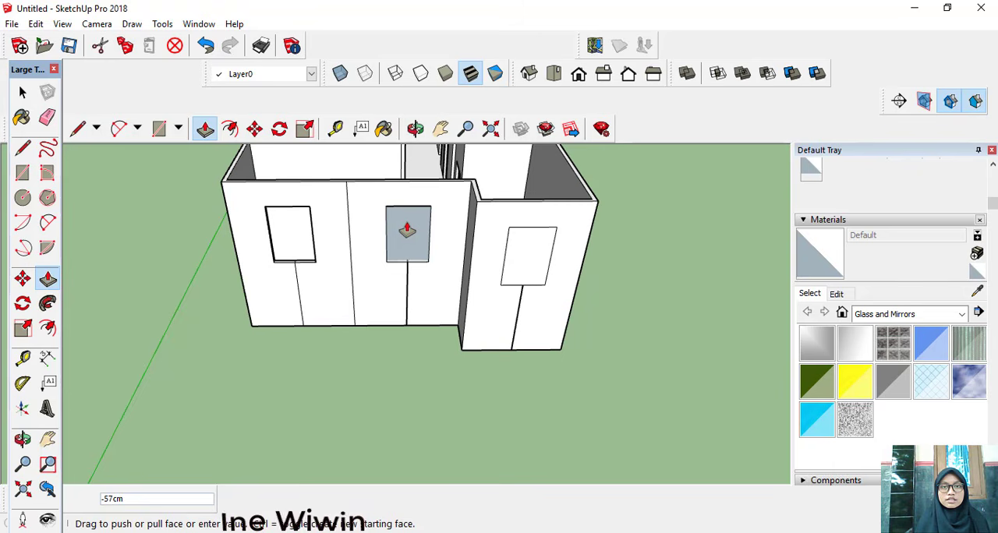
pyautogui.click(423, 219)
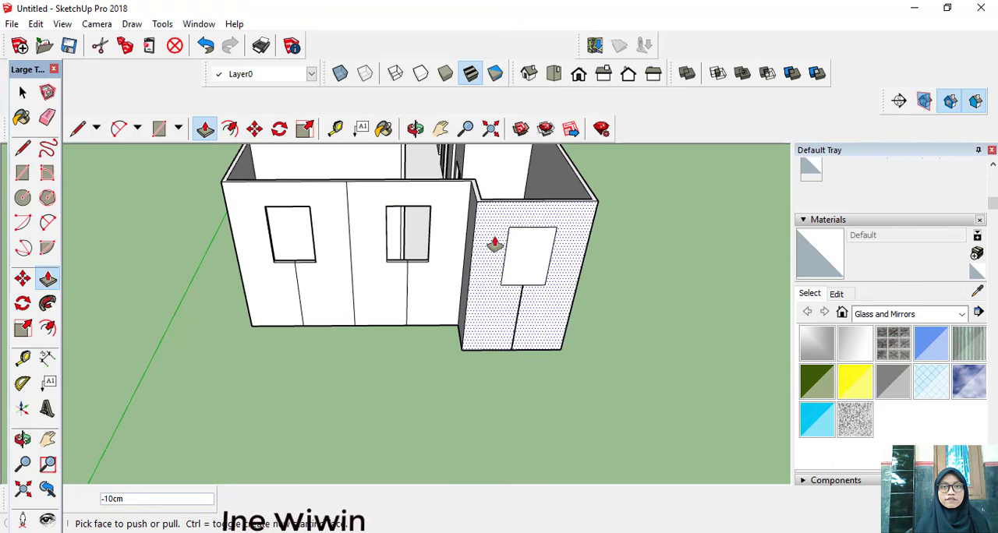
pyautogui.click(528, 265)
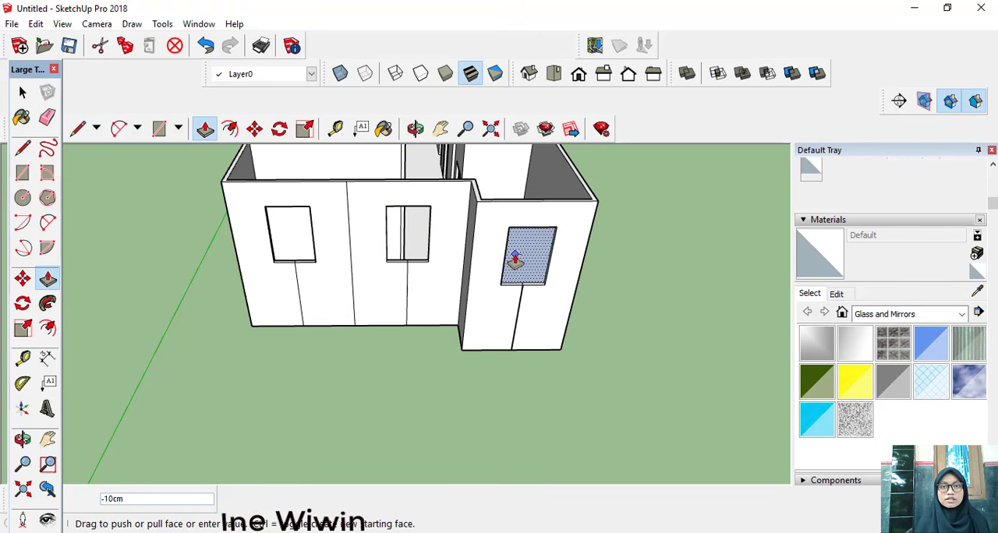
pyautogui.click(514, 261)
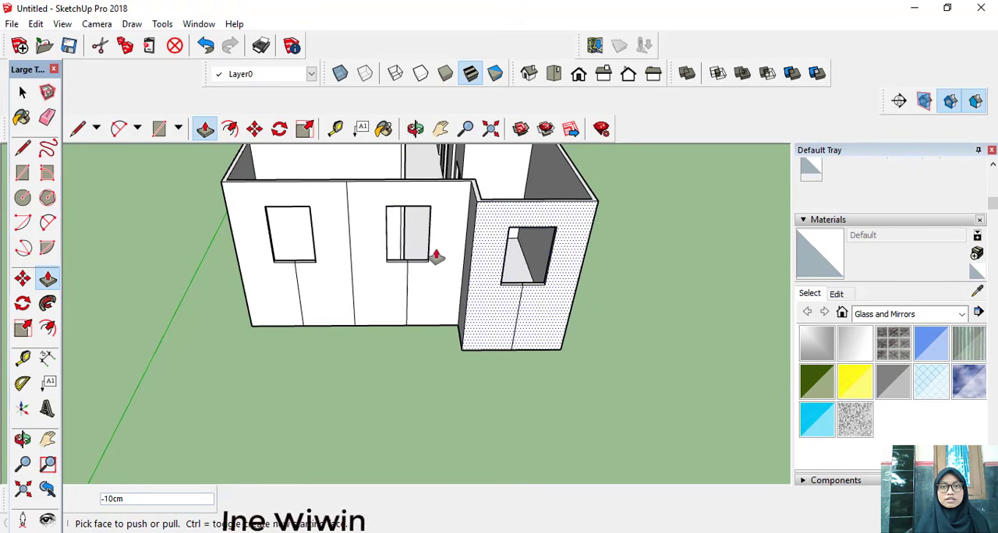
# Step: Erase the vertical helper lines below the two windows in the recessed front wall
pyautogui.click(47, 117)
pyautogui.scroll(3, 312, 253)
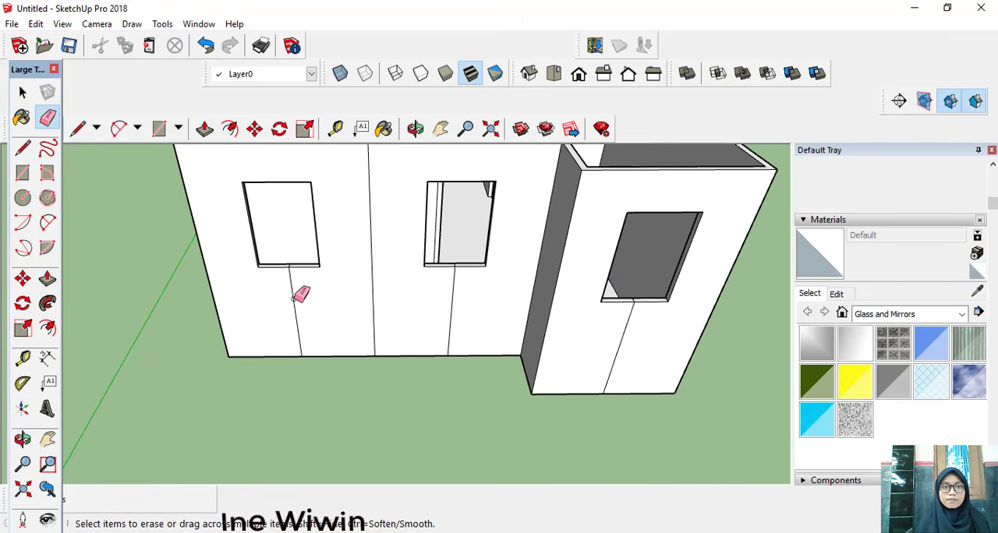
pyautogui.click(293, 300)
pyautogui.scroll(3, 467, 304)
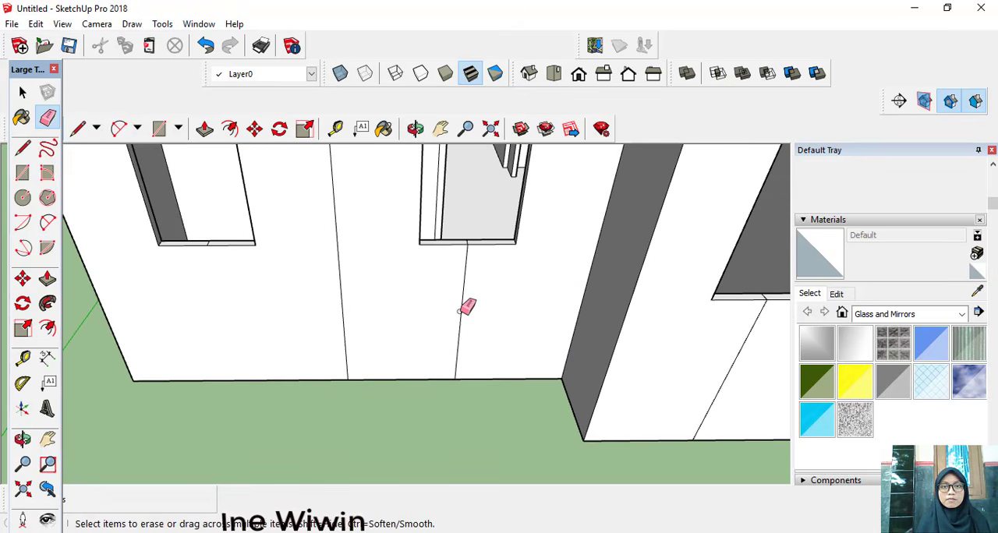
pyautogui.click(466, 306)
pyautogui.scroll(2, 754, 315)
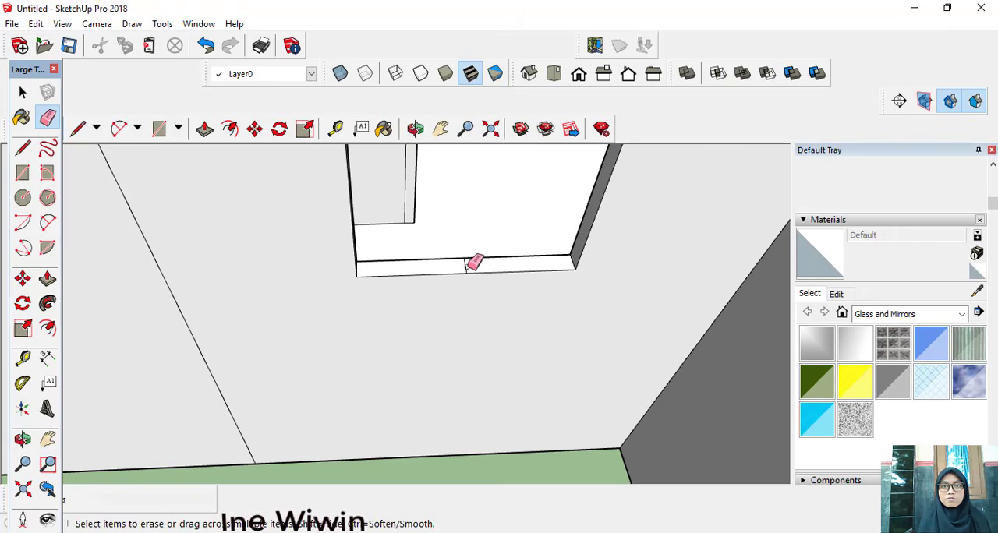
pyautogui.scroll(-3, 249, 284)
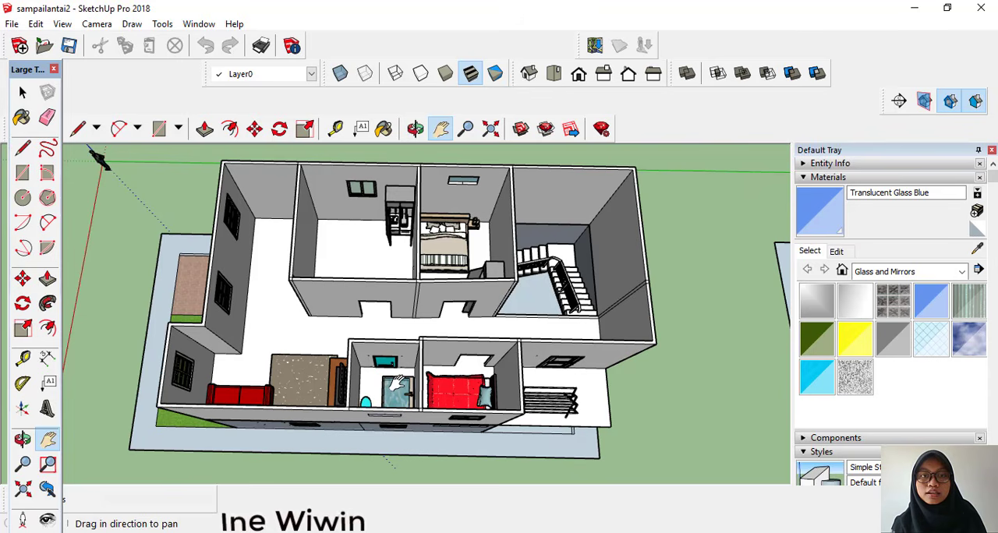
# Step: Draw a rectangle of about 790 by 1440 cm over the upper-floor wall tops, between diagonally opposite outer corners of the house
pyautogui.moveTo(397, 383); pyautogui.dragTo(324, 421, button='middle')
pyautogui.scroll(-2, 380, 374)
pyautogui.scroll(-1, 380, 374)
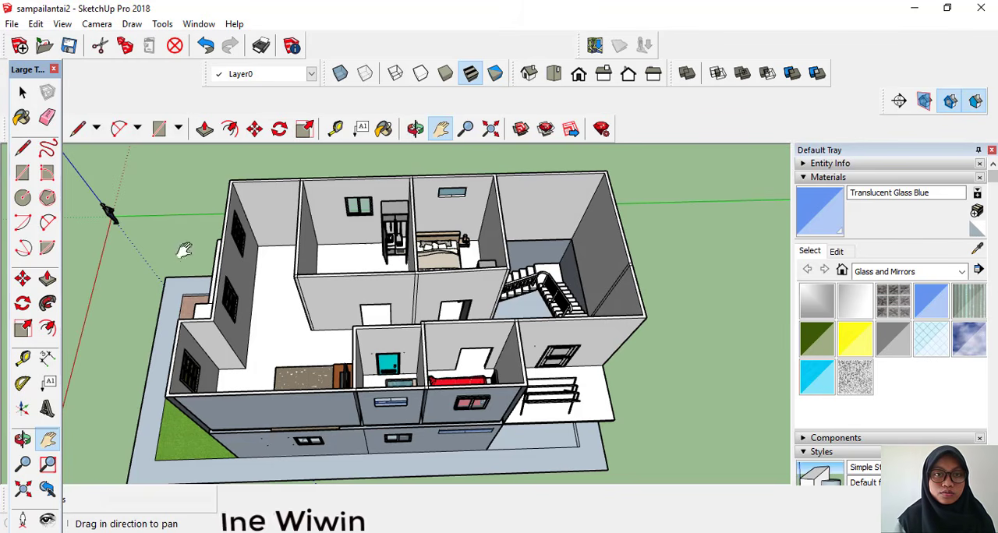
pyautogui.click(160, 129)
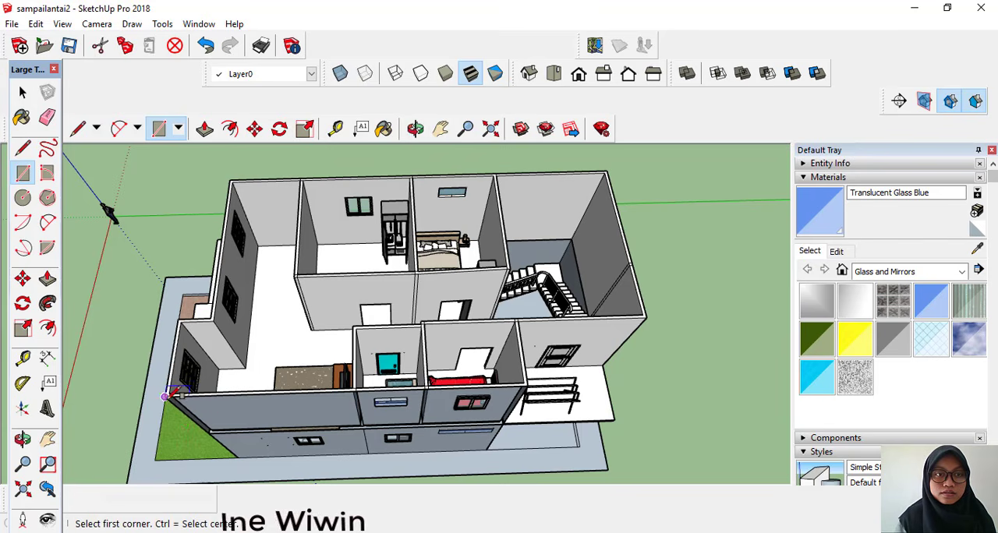
pyautogui.click(164, 397)
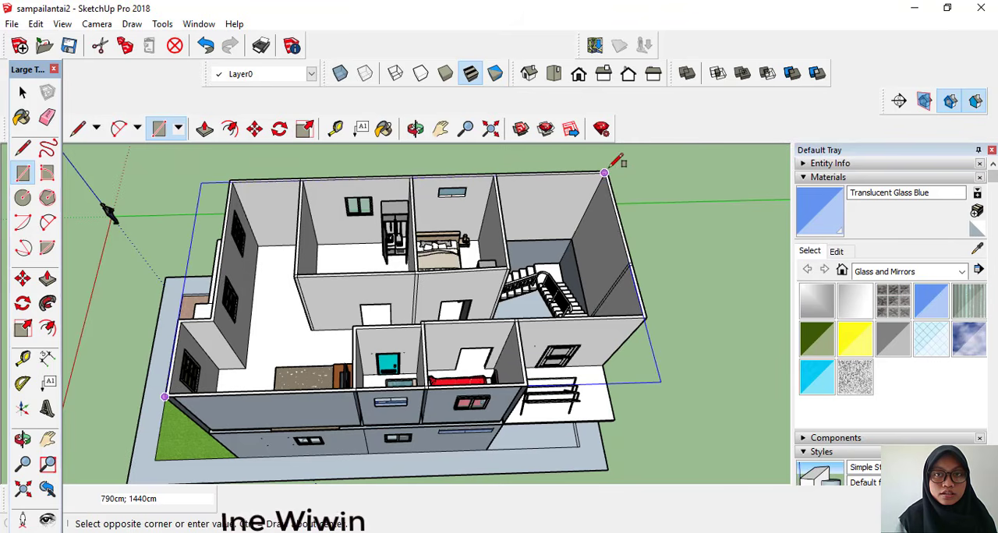
pyautogui.scroll(3, 604, 173)
pyautogui.scroll(2, 604, 173)
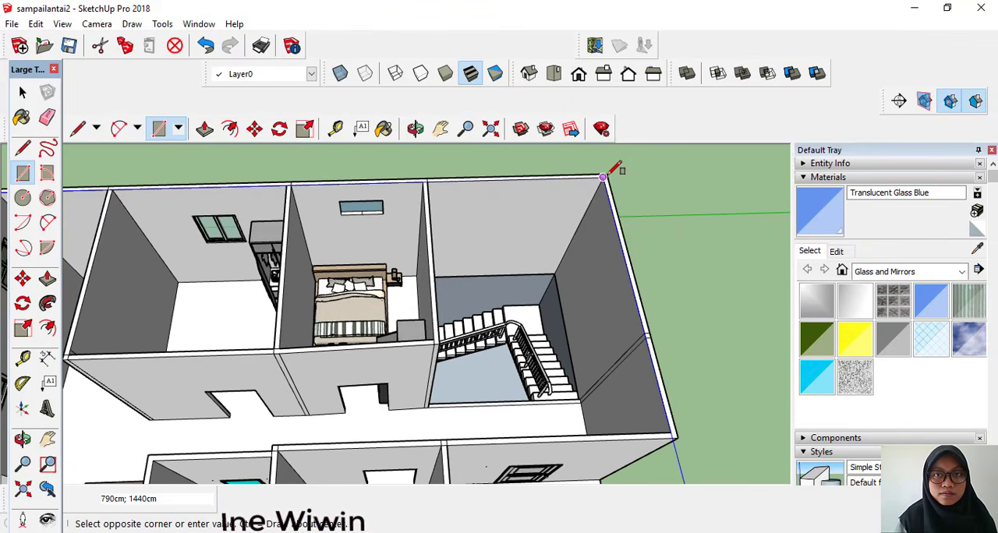
pyautogui.scroll(3, 604, 173)
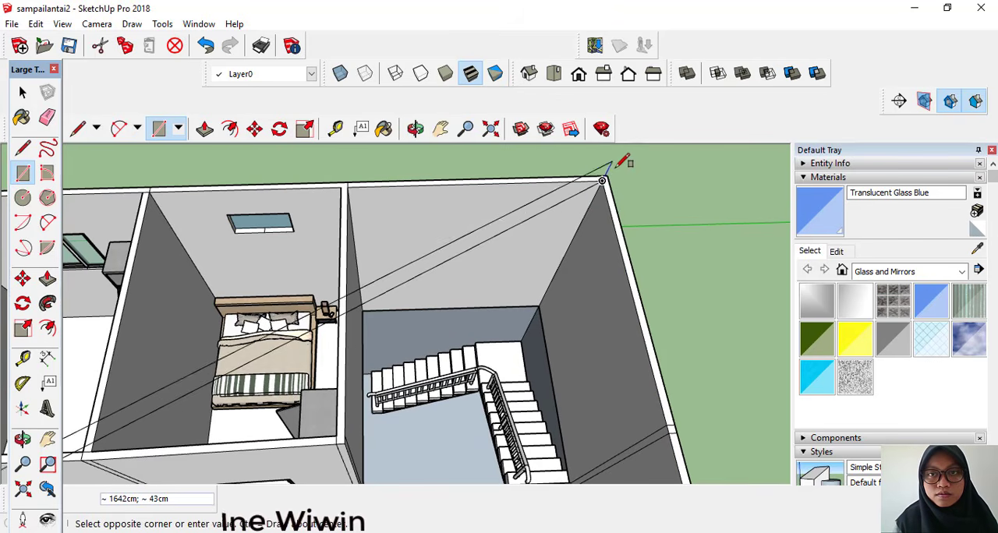
pyautogui.click(608, 175)
pyautogui.scroll(-5, 606, 205)
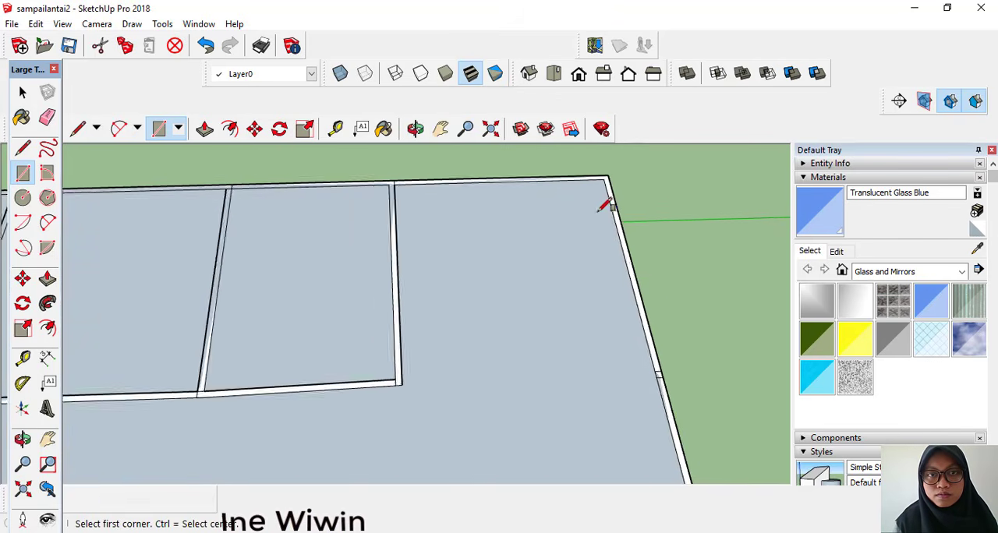
pyautogui.scroll(-5, 604, 218)
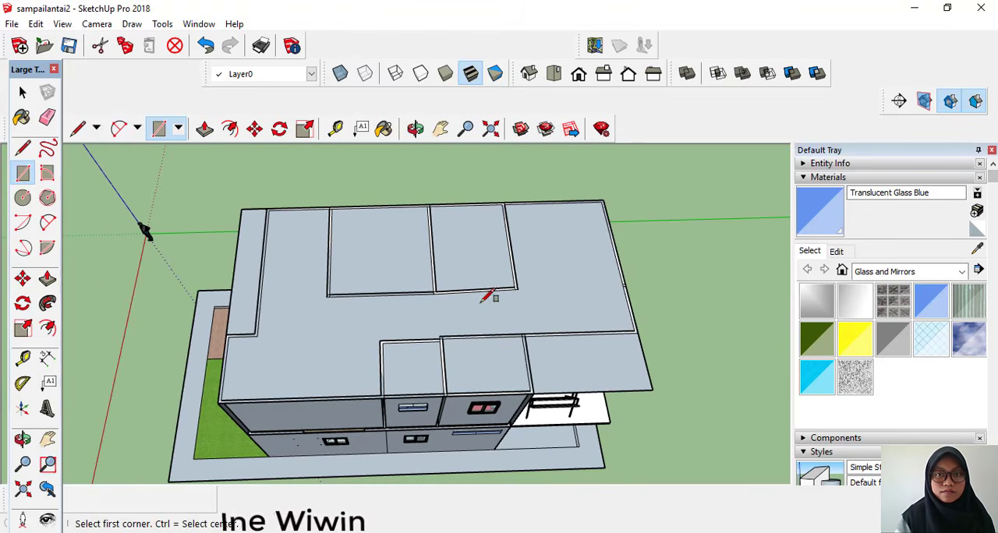
pyautogui.scroll(-2, 460, 464)
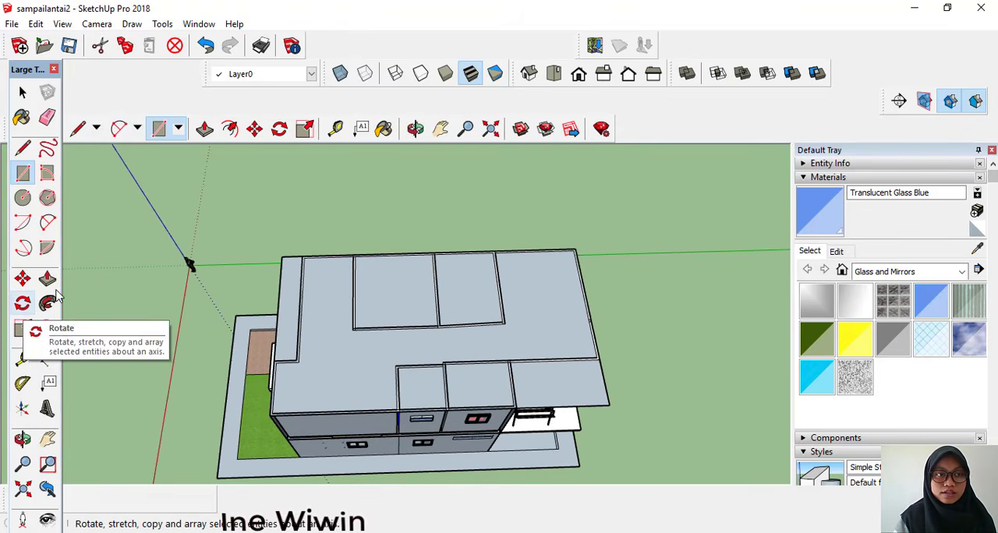
# Step: Offset the roof rectangle's outline 50 cm outward to form the eaves overhang
pyautogui.click(48, 328)
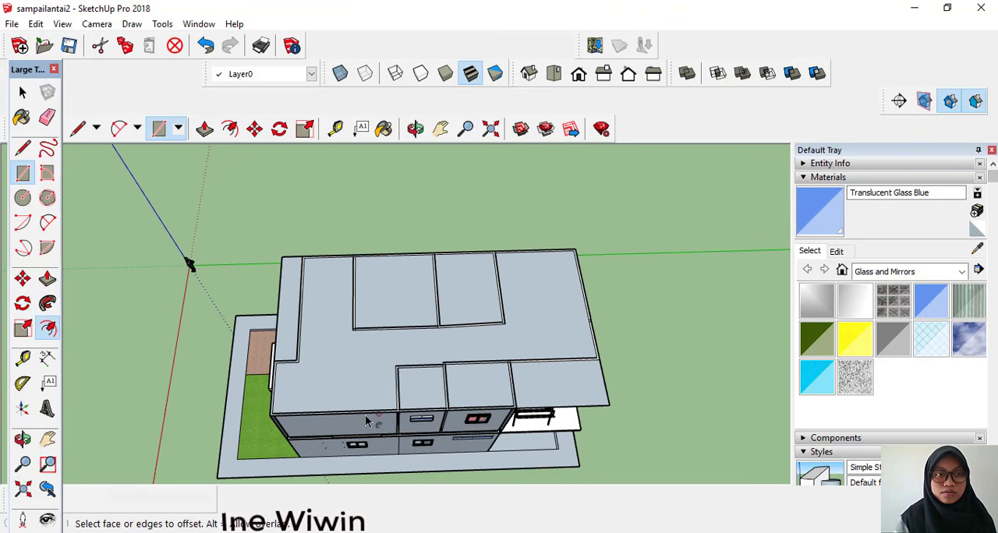
pyautogui.click(369, 407)
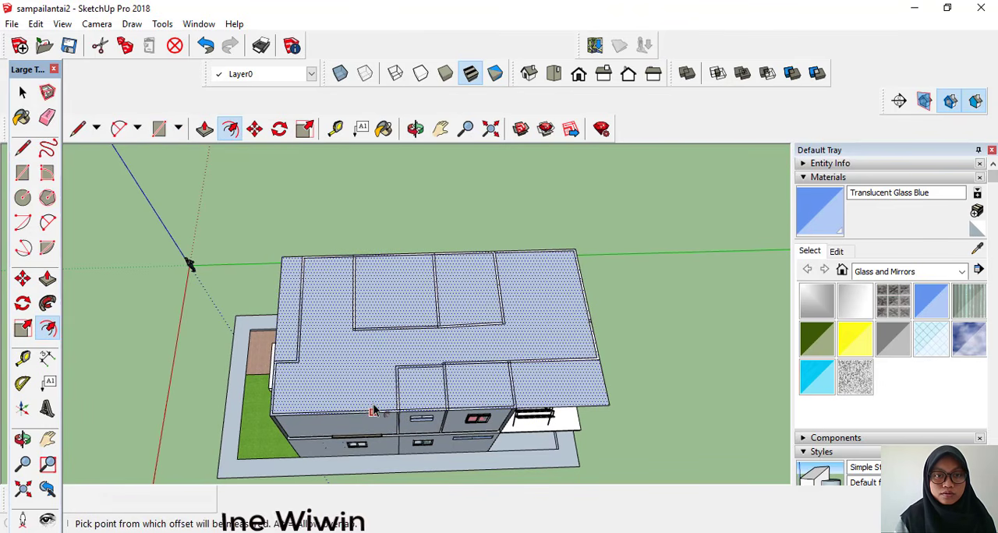
pyautogui.click(372, 411)
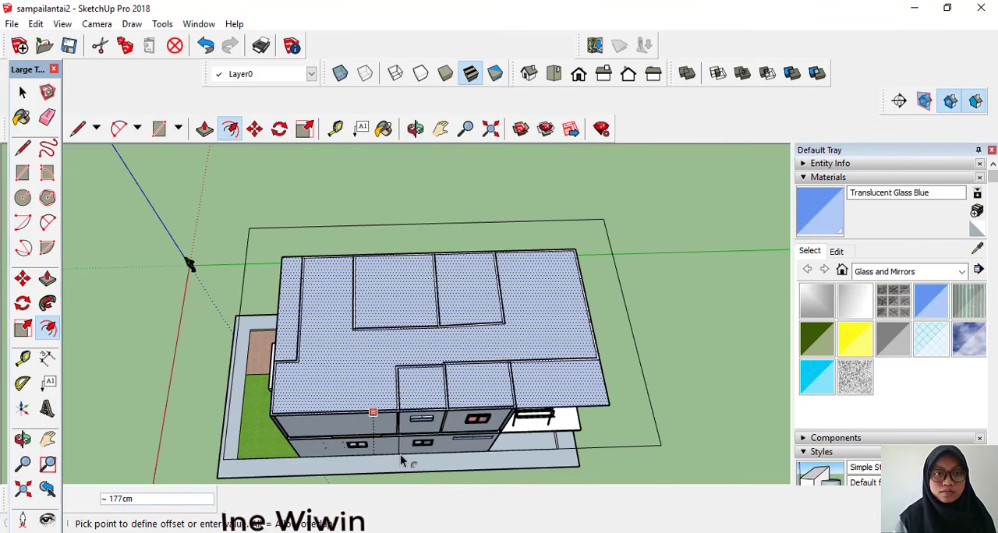
pyautogui.write('50')
pyautogui.press('Return')
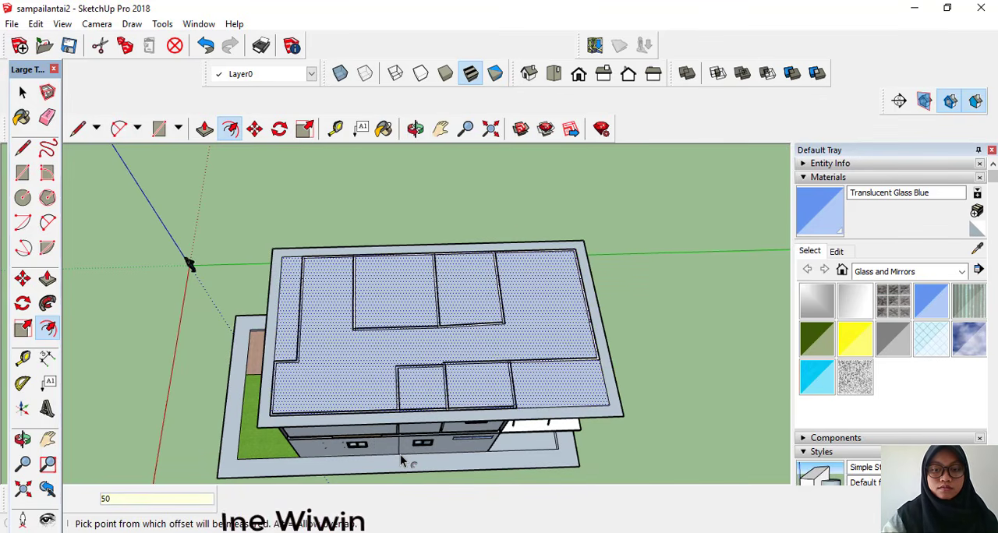
# Step: Pull up the roof face inside the overhang with Push/Pull and draw a lengthwise ridge line across it
pyautogui.click(48, 279)
pyautogui.click(367, 325)
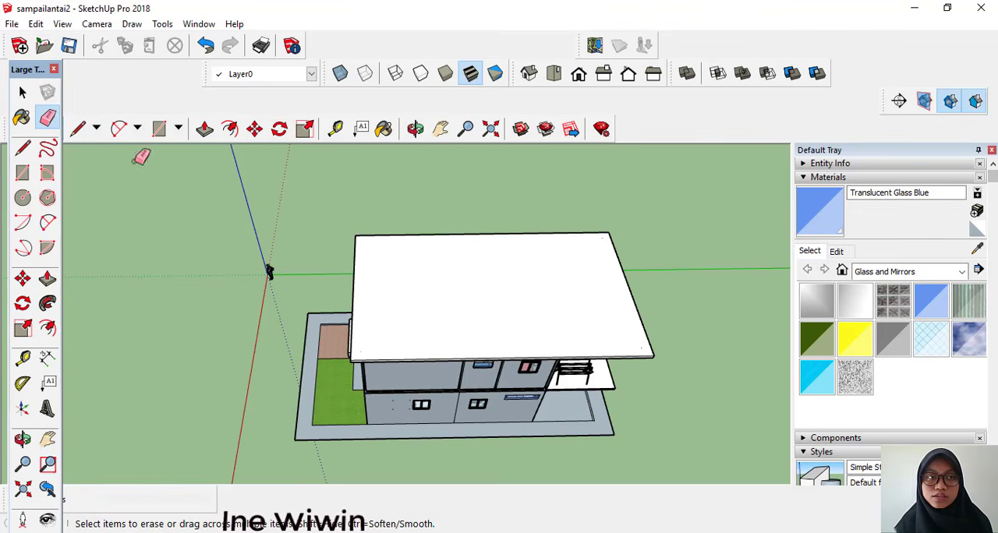
pyautogui.press('l')
pyautogui.click(355, 293)
pyautogui.click(628, 288)
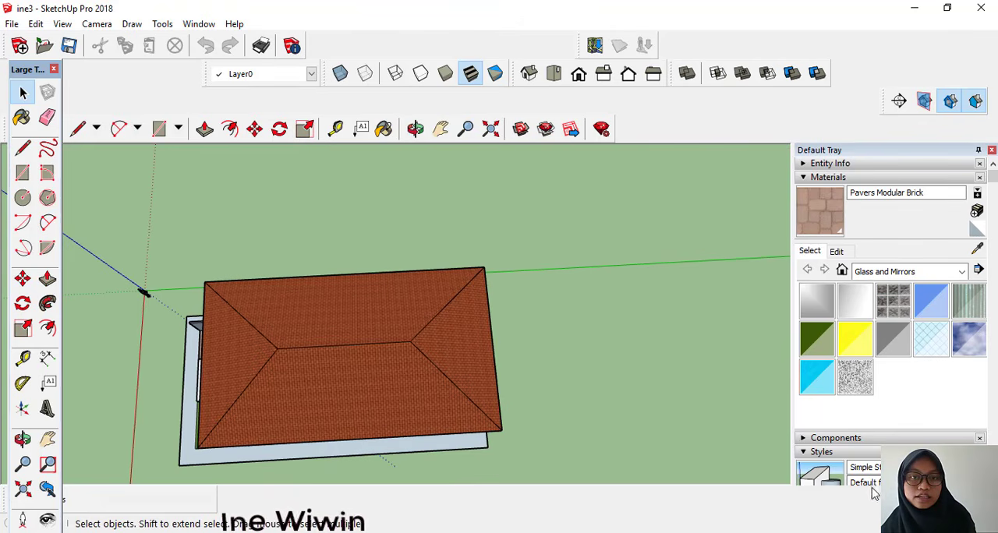
pyautogui.moveTo(682, 418); pyautogui.dragTo(642, 450, button='middle')
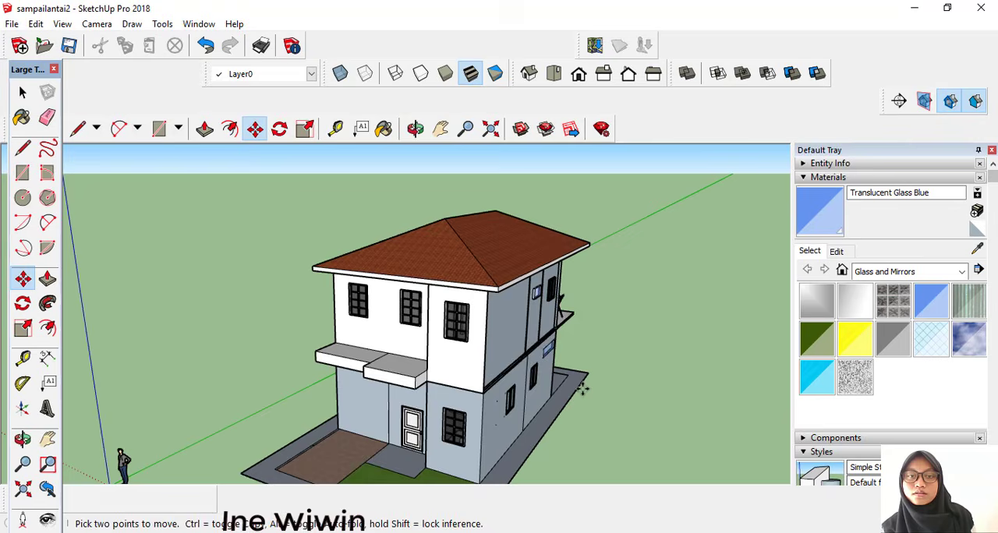
pyautogui.moveTo(584, 383); pyautogui.dragTo(610, 324, button='middle')
pyautogui.moveTo(530, 441); pyautogui.dragTo(545, 463, button='middle')
pyautogui.scroll(3, 544, 415)
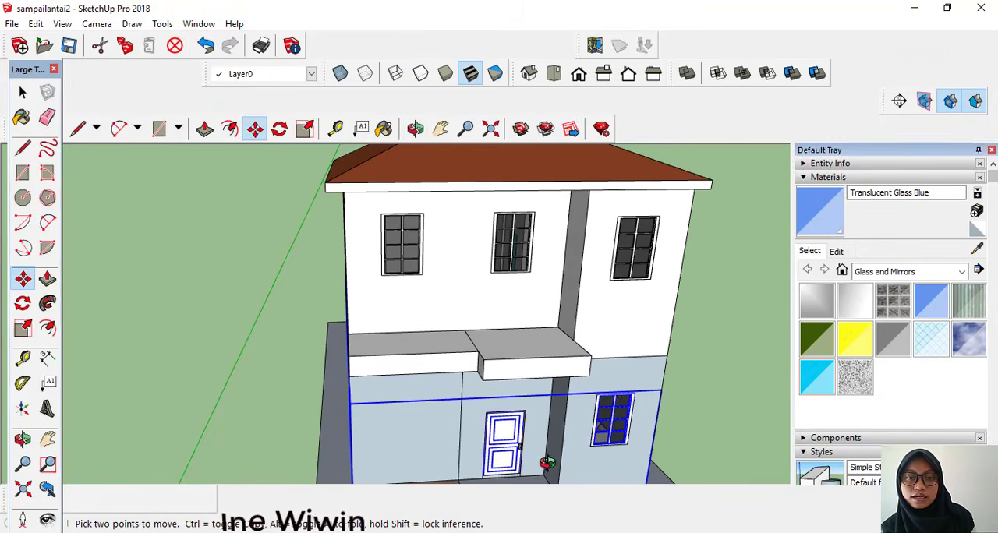
pyautogui.scroll(-3, 513, 412)
pyautogui.moveTo(509, 383); pyautogui.dragTo(483, 366, button='middle')
pyautogui.click(78, 128)
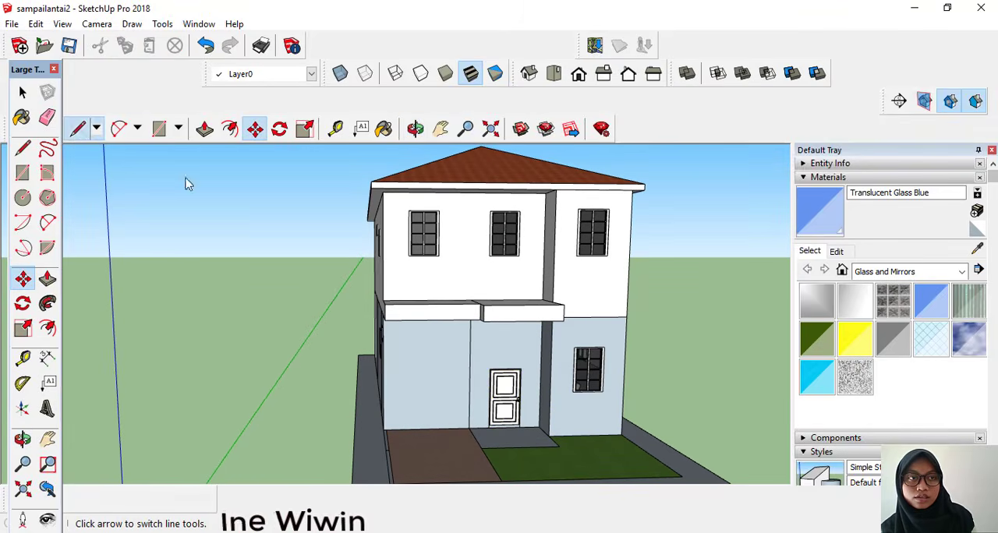
pyautogui.scroll(2, 445, 434)
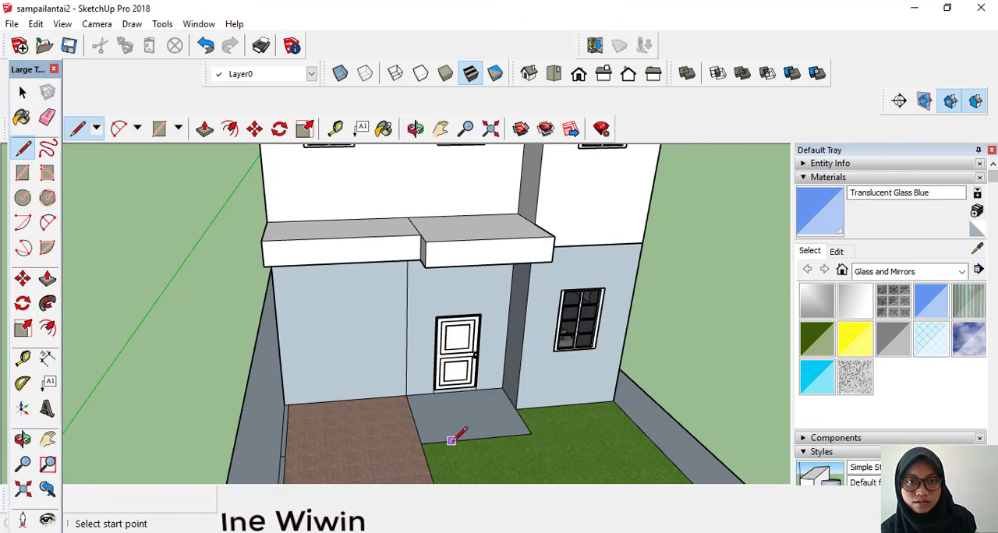
pyautogui.click(421, 443)
pyautogui.click(438, 442)
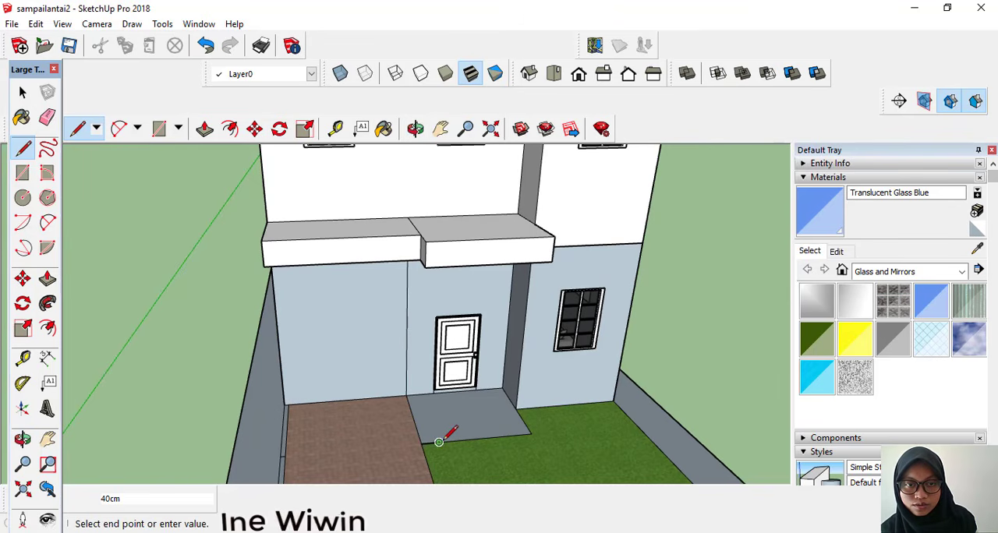
pyautogui.hotkey('ctrl', 'z')
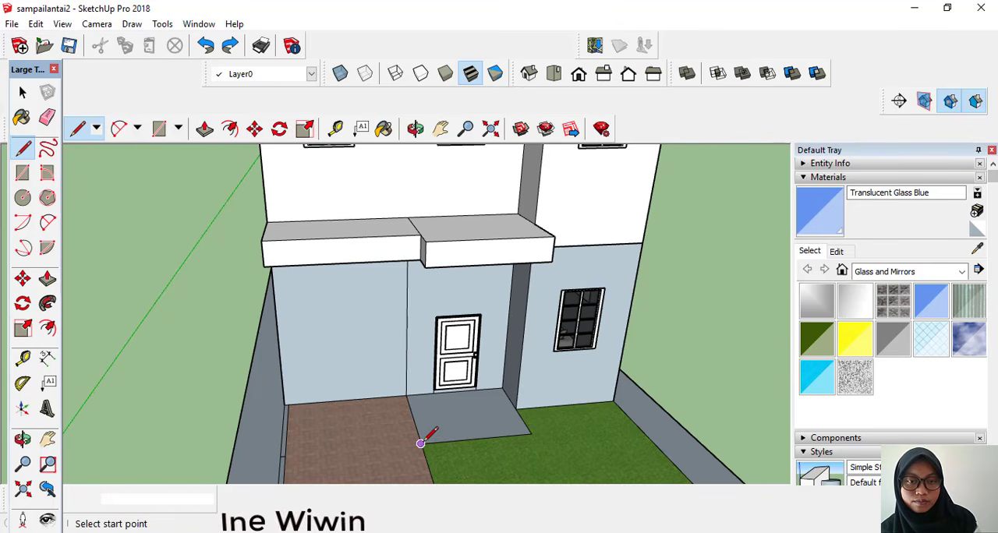
# Step: Draw a 10 cm helper square in the porch slab's front corner next to the brick paving
pyautogui.click(421, 443)
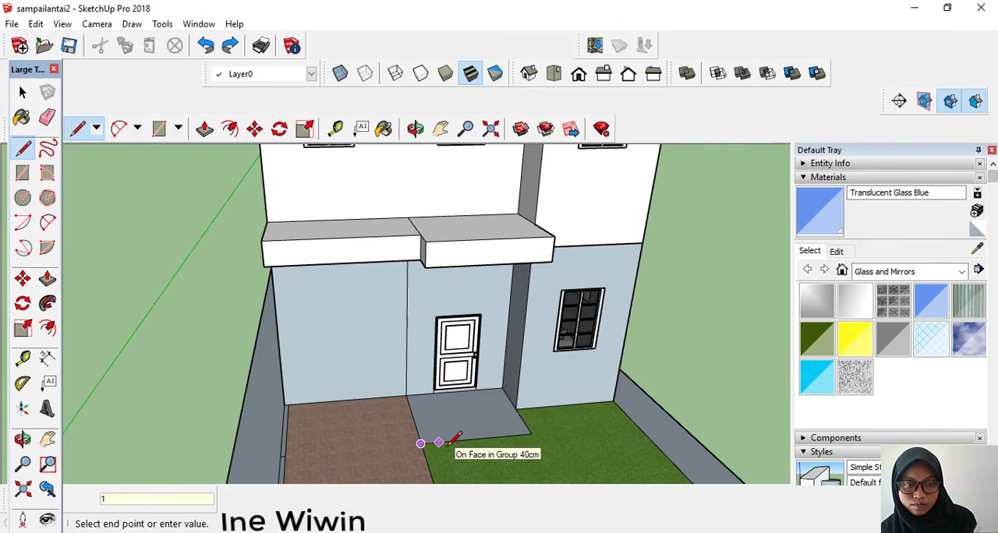
pyautogui.write('10cm')
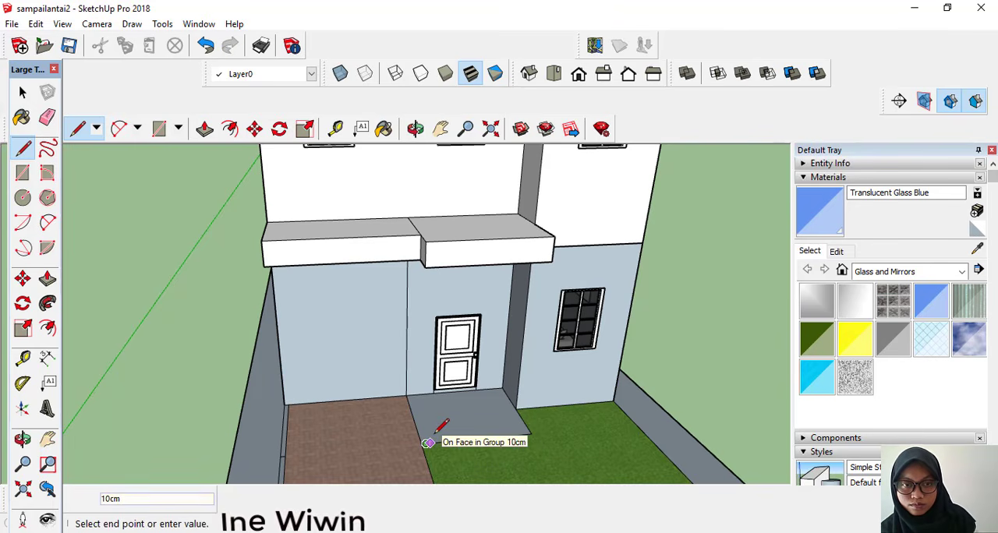
pyautogui.scroll(2, 438, 430)
pyautogui.scroll(4, 437, 430)
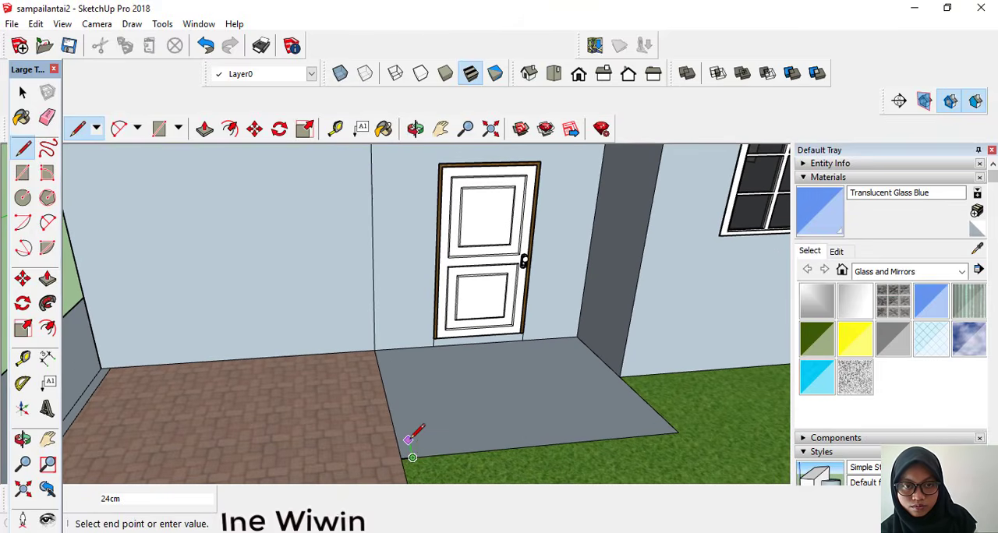
pyautogui.write('10')
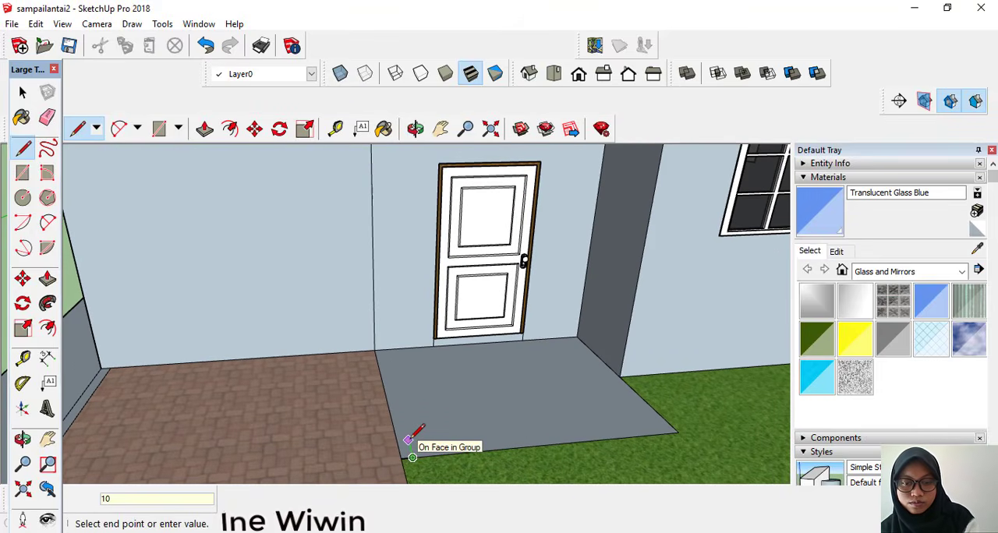
pyautogui.write('cm')
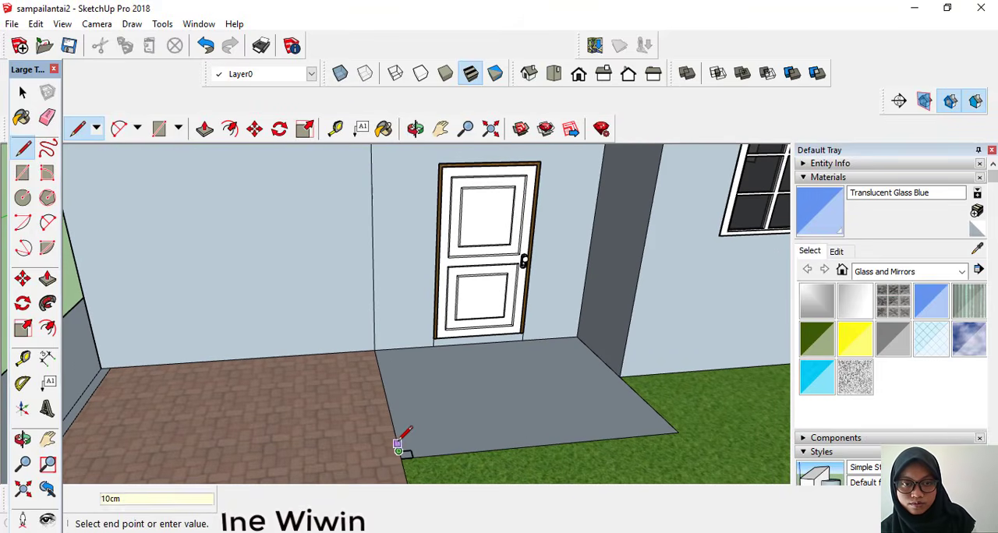
pyautogui.press('Return')
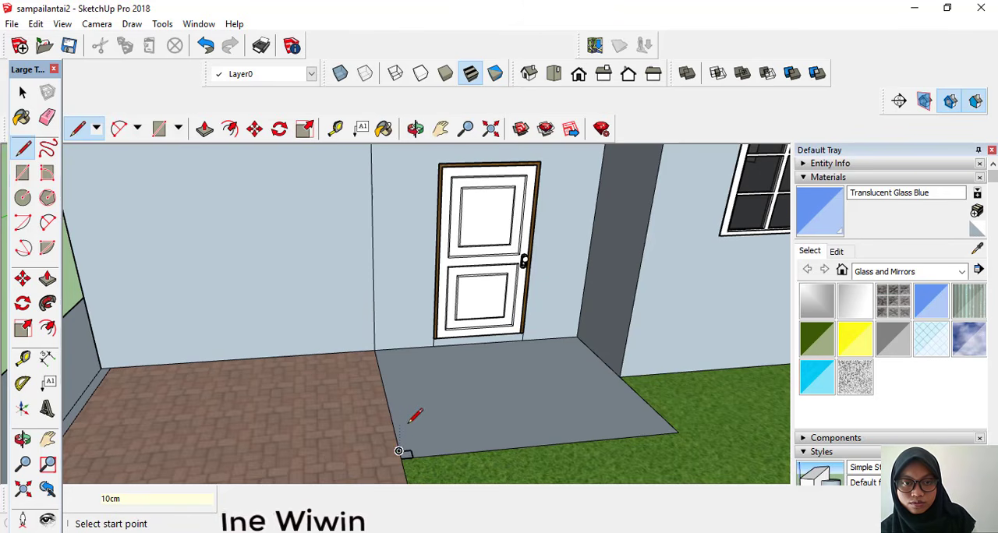
# Step: Draw a 30 cm square column base on the porch slab, starting from the helper square's inner corner
pyautogui.click(410, 449)
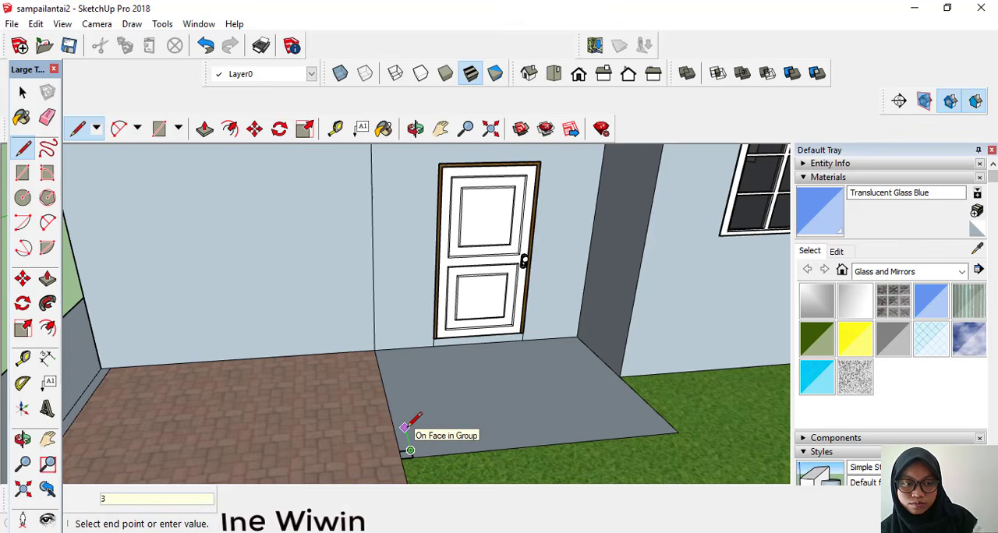
pyautogui.press('Return')
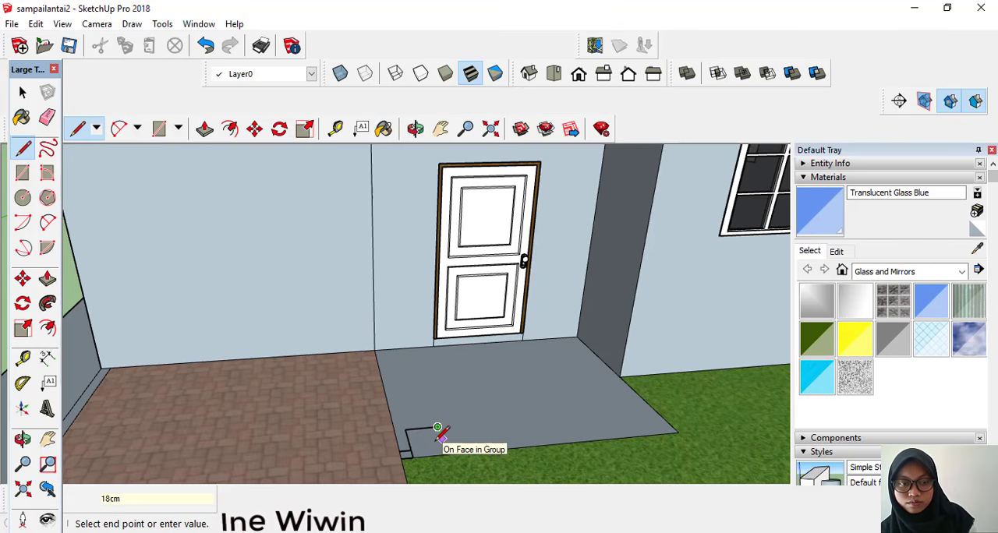
pyautogui.press('Return')
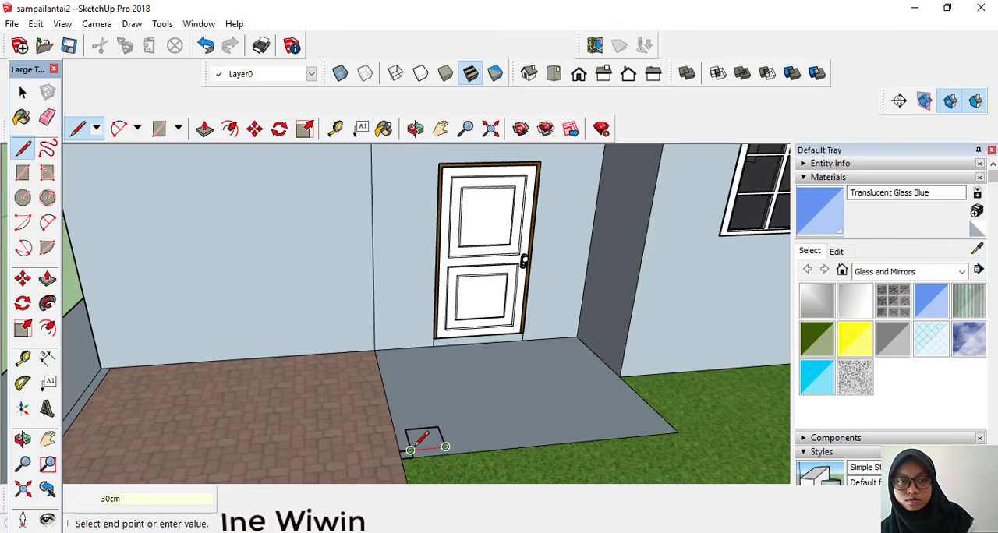
pyautogui.click(428, 448)
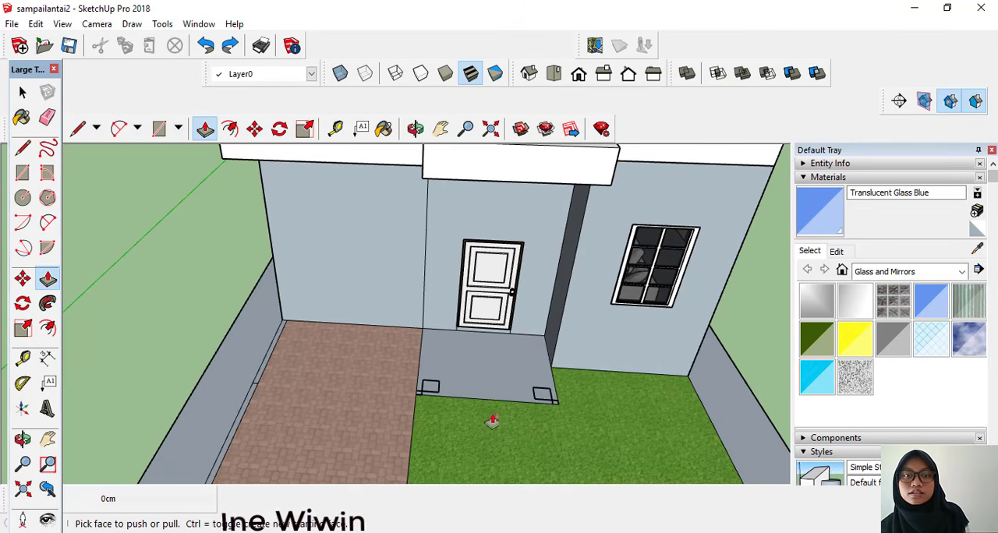
# Step: Pull the two square column bases at the porch's front corners up 400 cm with Push/Pull
pyautogui.click(428, 387)
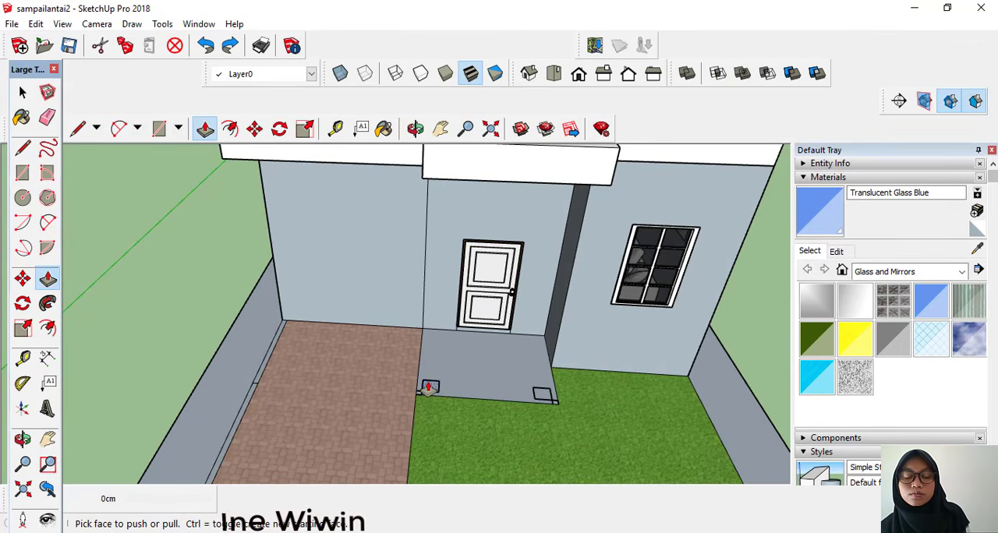
pyautogui.scroll(3, 428, 388)
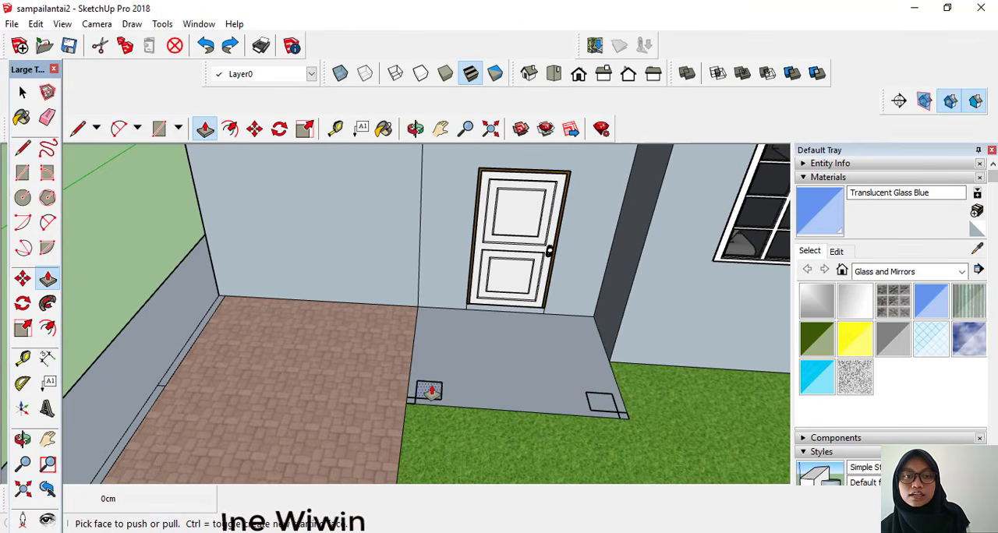
pyautogui.click(427, 390)
pyautogui.write('40')
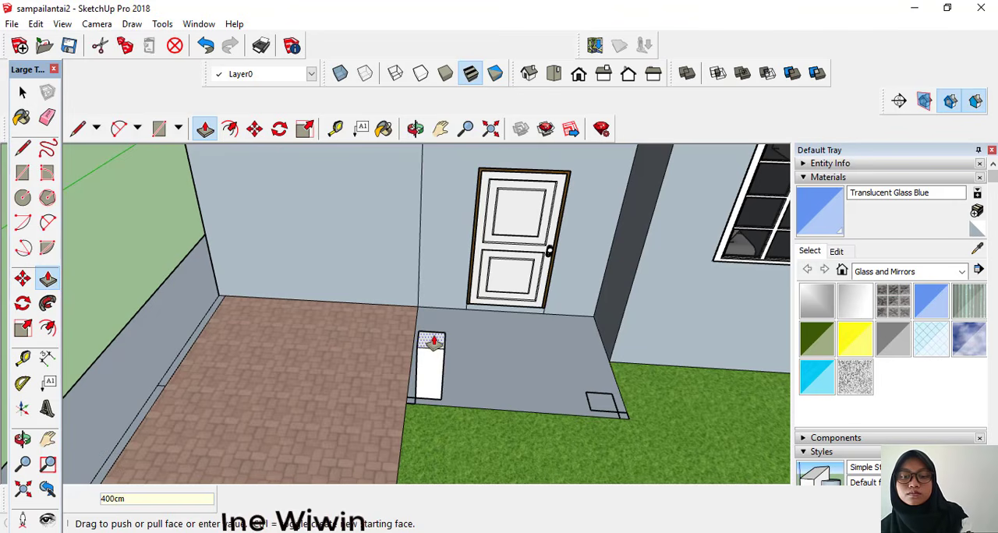
pyautogui.press('Return')
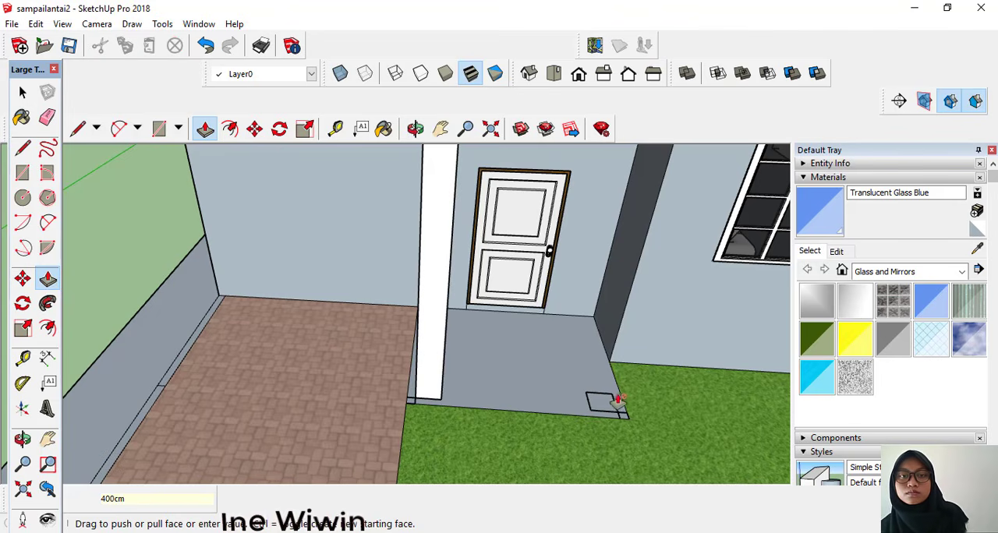
pyautogui.click(599, 401)
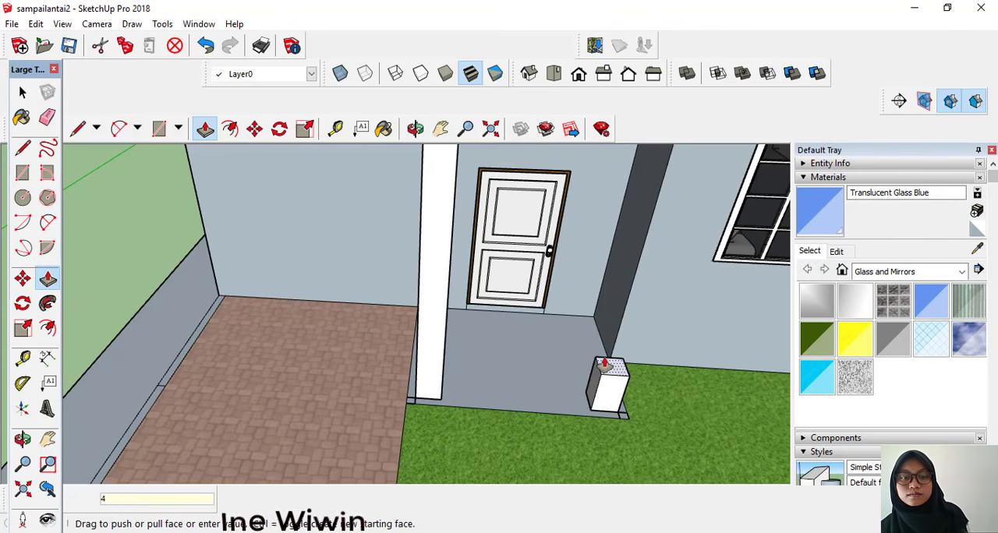
pyautogui.doubleClick(604, 364)
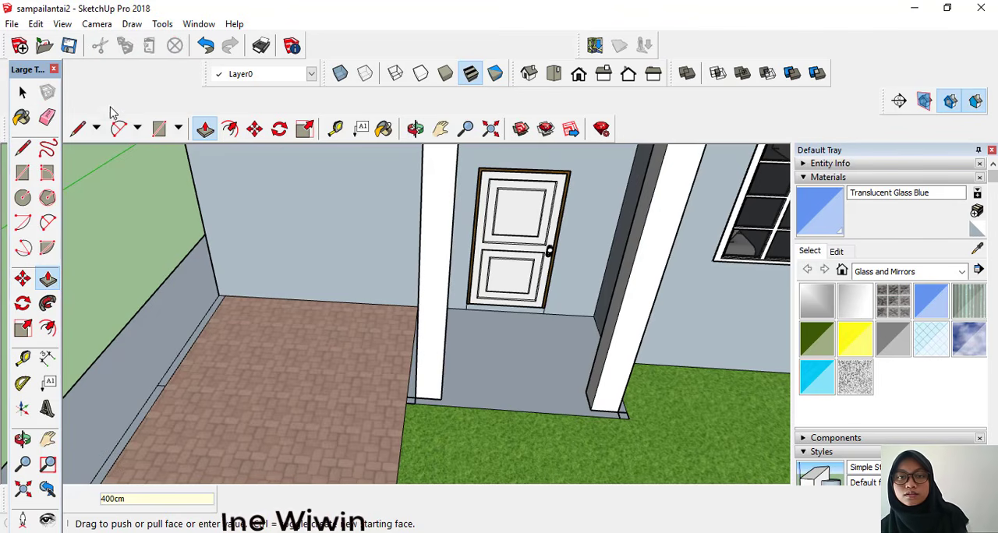
# Step: Erase the 10 cm helper lines around the feet of both porch columns
pyautogui.click(48, 117)
pyautogui.scroll(3, 405, 353)
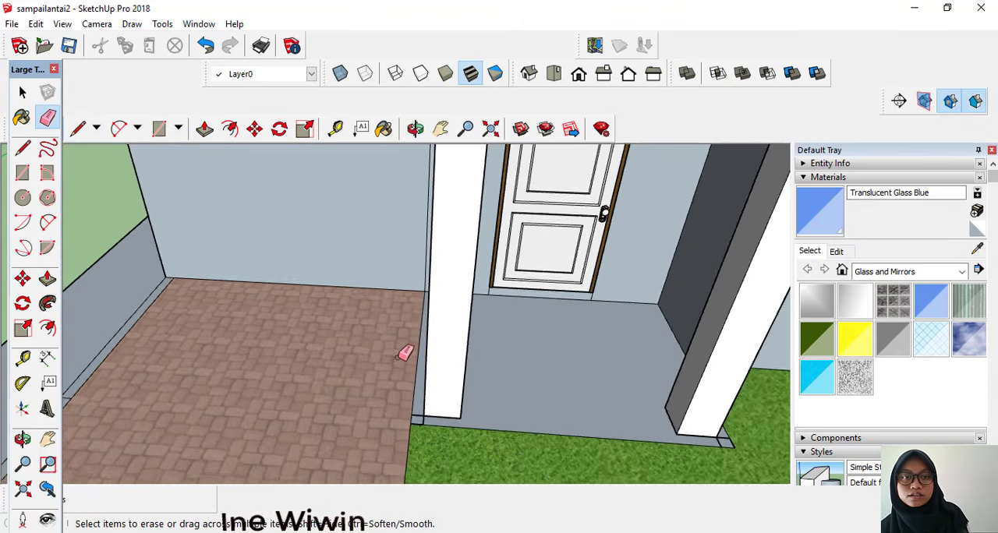
pyautogui.scroll(1, 405, 353)
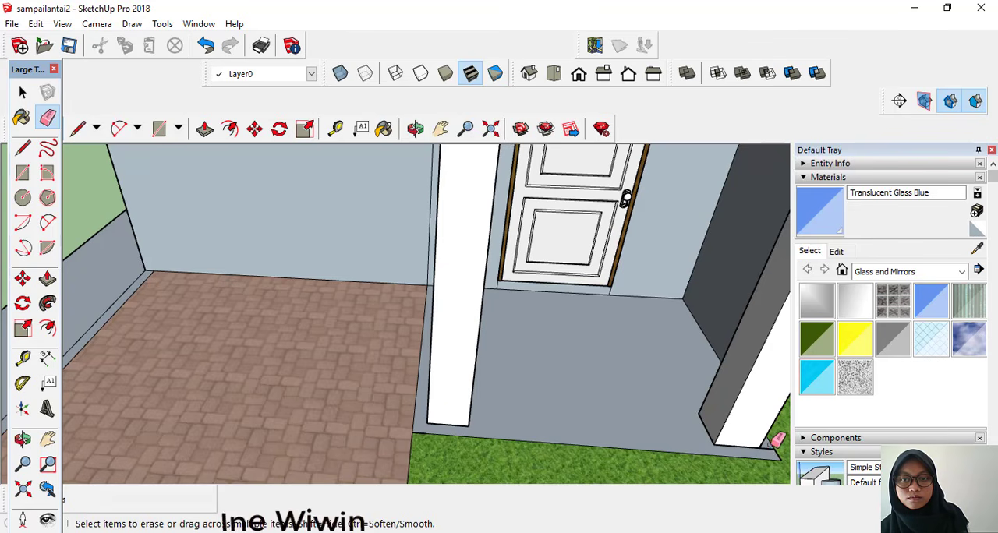
pyautogui.scroll(-6, 600, 387)
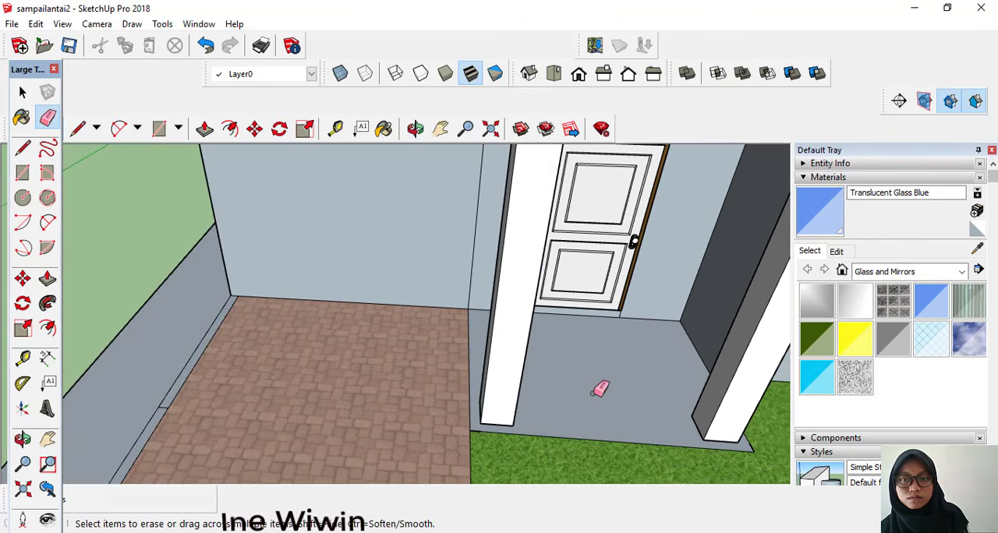
pyautogui.scroll(-4, 555, 368)
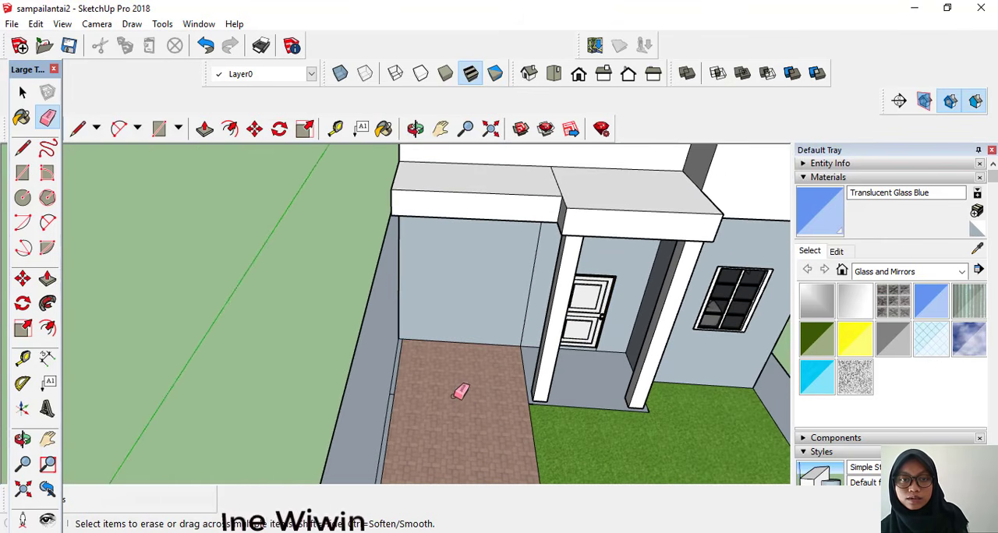
pyautogui.moveTo(468, 403)
pyautogui.mouseDown(button='middle')
pyautogui.moveTo(449, 395)
pyautogui.moveTo(439, 370)
pyautogui.moveTo(449, 369)
pyautogui.moveTo(418, 345)
pyautogui.moveTo(436, 351)
pyautogui.mouseUp(button='middle')
pyautogui.scroll(-3, 715, 399)
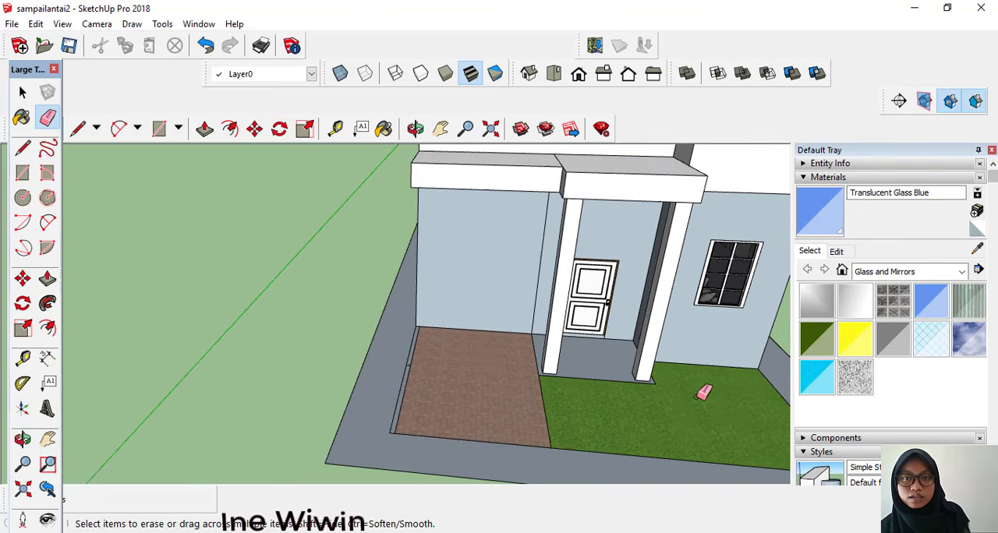
pyautogui.middleClick(703, 392)
pyautogui.moveTo(703, 392)
pyautogui.mouseDown(button='middle')
pyautogui.moveTo(672, 403)
pyautogui.moveTo(575, 379)
pyautogui.moveTo(470, 330)
pyautogui.moveTo(673, 321)
pyautogui.moveTo(597, 314)
pyautogui.moveTo(669, 332)
pyautogui.mouseUp(button='middle')
pyautogui.moveTo(509, 322)
pyautogui.mouseDown(button='middle')
pyautogui.moveTo(507, 338)
pyautogui.moveTo(662, 356)
pyautogui.moveTo(374, 311)
pyautogui.moveTo(526, 352)
pyautogui.mouseUp(button='middle')
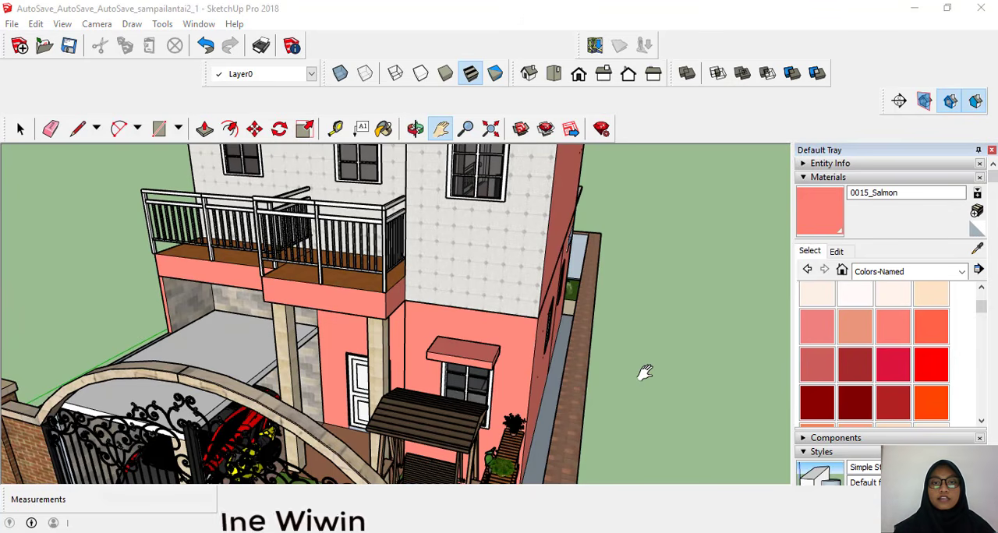
# Step: Review the front facade, balcony and painted walls of the finished house and open the list of material collections
pyautogui.click(629, 373)
pyautogui.moveTo(610, 366); pyautogui.dragTo(511, 385)
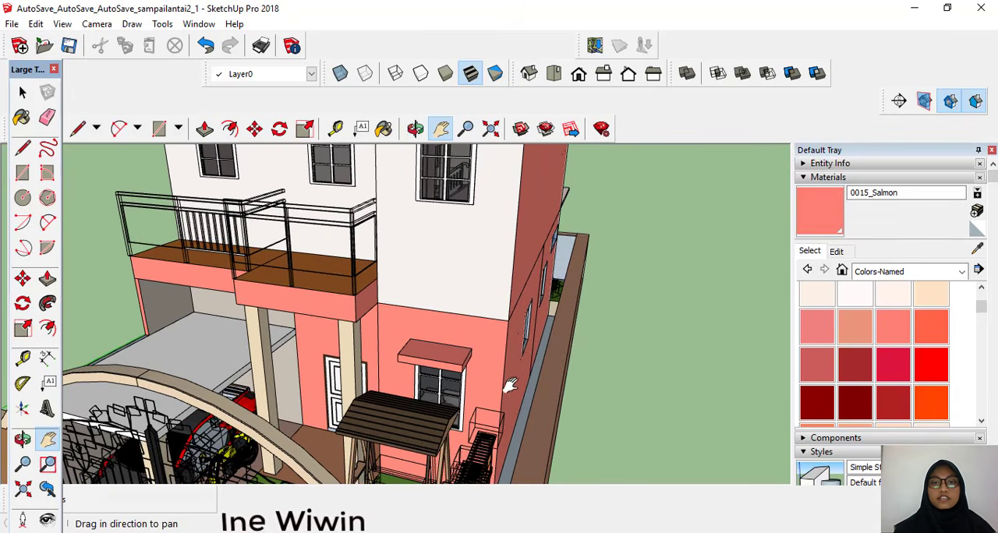
pyautogui.moveTo(635, 334); pyautogui.dragTo(565, 348)
pyautogui.moveTo(441, 328); pyautogui.dragTo(479, 306)
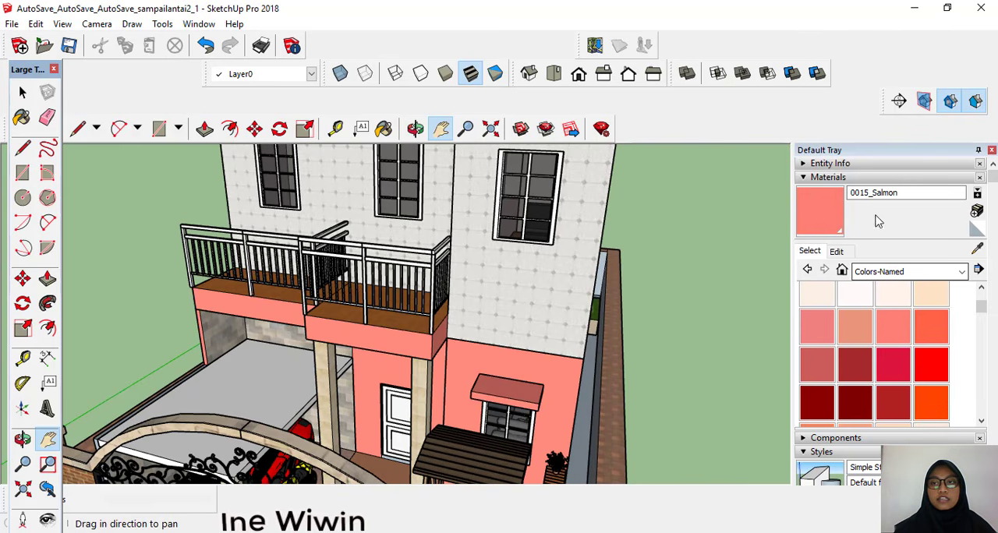
pyautogui.click(891, 272)
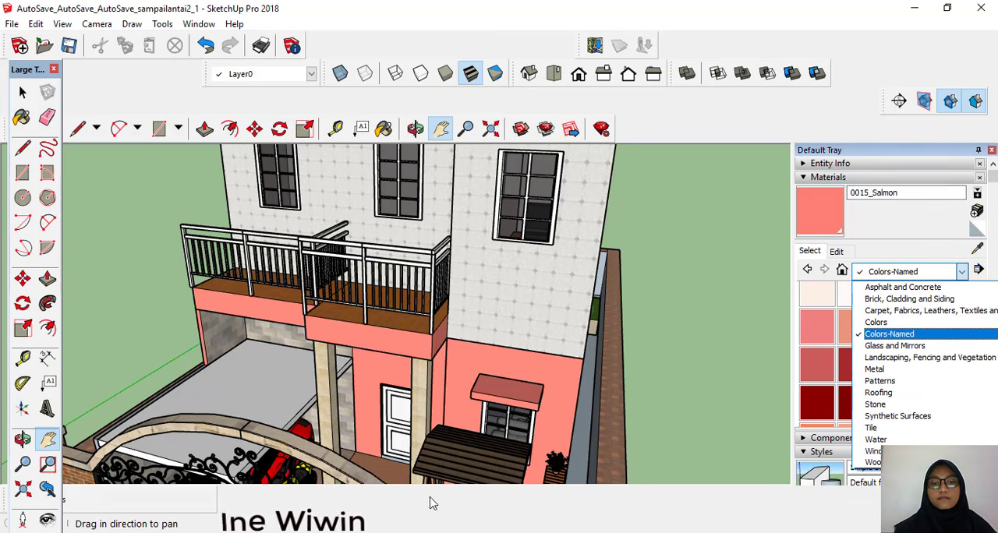
pyautogui.click(437, 532)
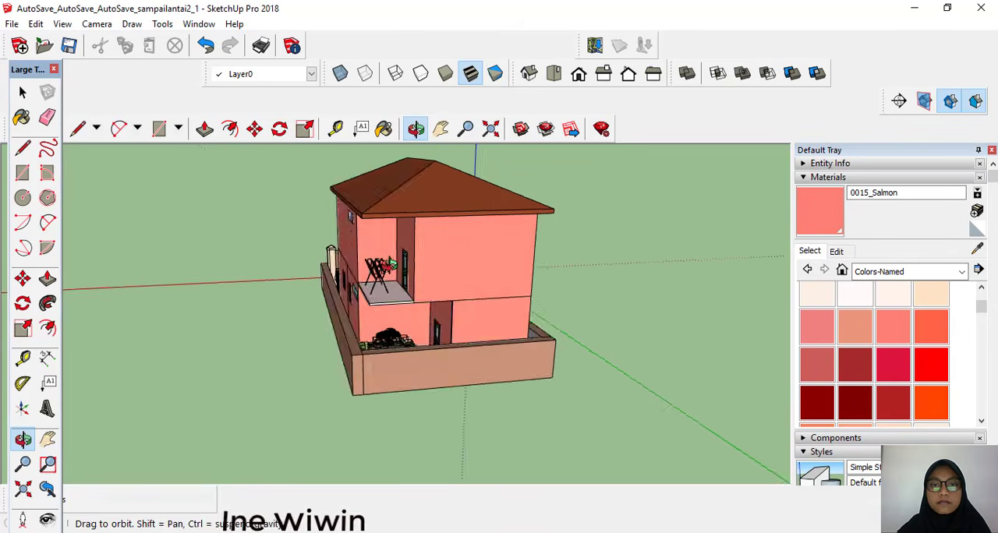
# Step: Switch on X-ray display to examine the furnished interior from the side and front, and return to the opaque textured display
pyautogui.moveTo(467, 265); pyautogui.dragTo(524, 284)
pyautogui.moveTo(588, 300); pyautogui.dragTo(468, 331)
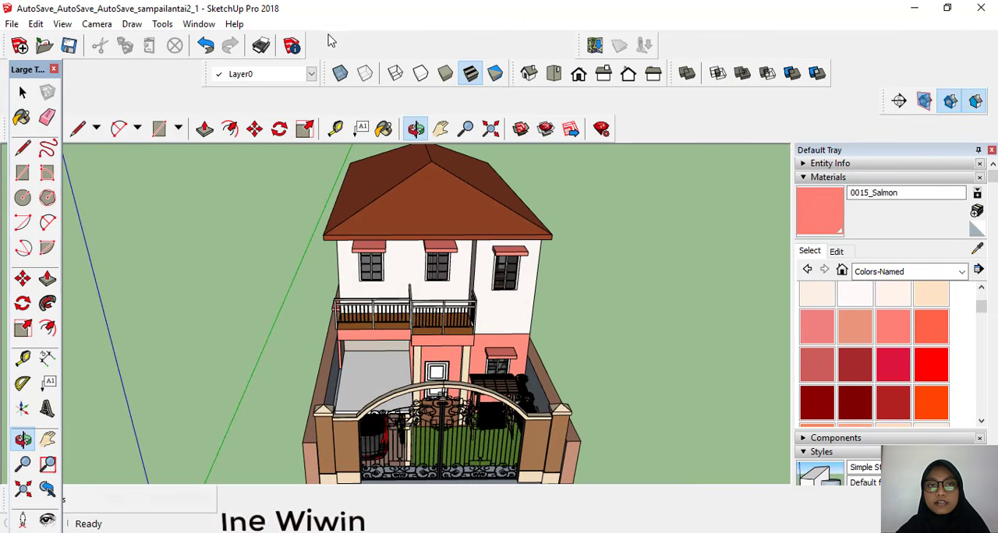
pyautogui.click(339, 73)
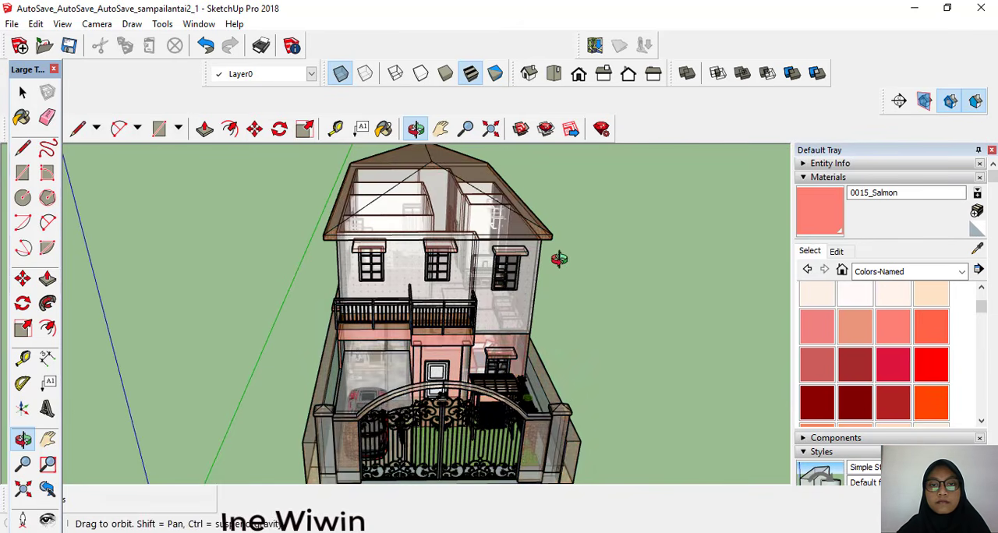
pyautogui.moveTo(556, 259); pyautogui.dragTo(445, 265)
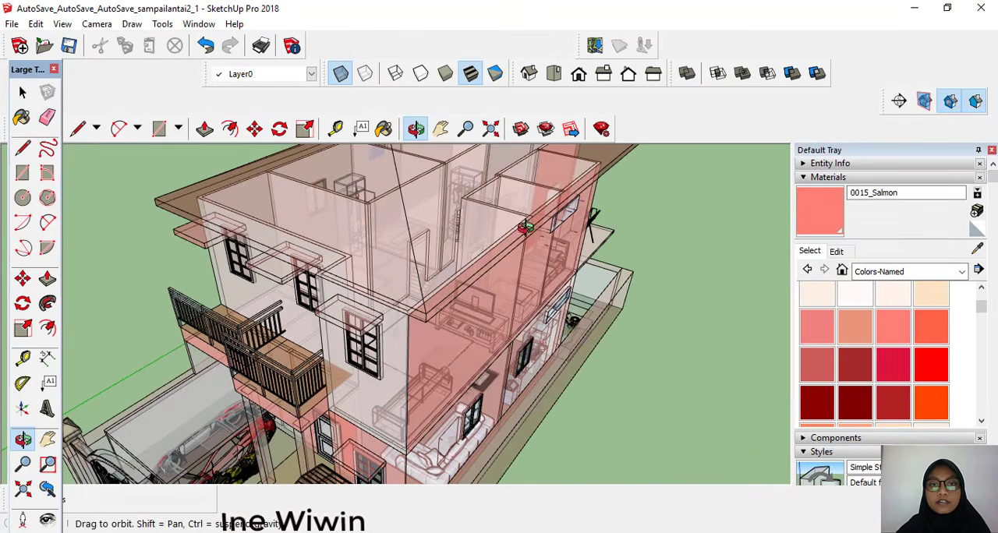
pyautogui.moveTo(526, 228); pyautogui.dragTo(483, 280)
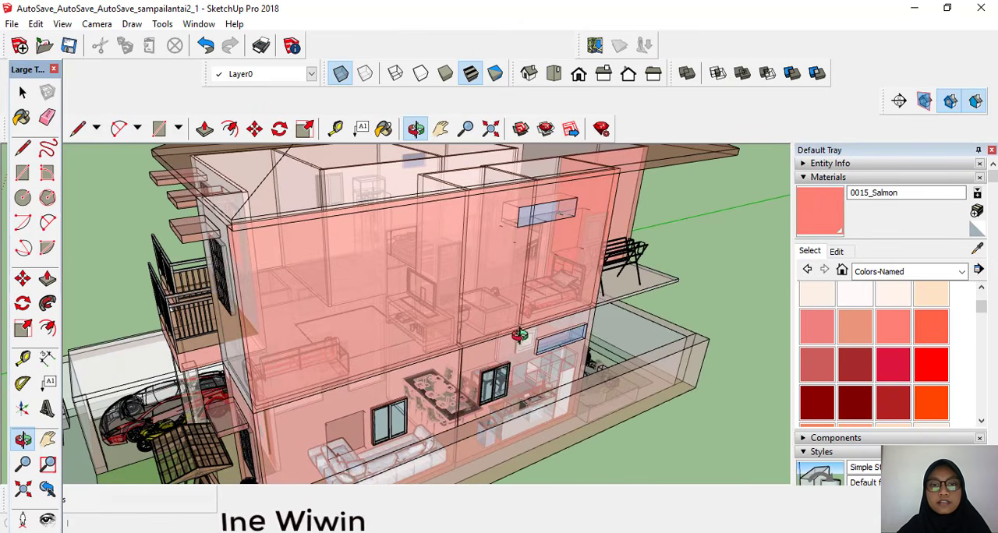
pyautogui.moveTo(568, 245); pyautogui.dragTo(562, 226)
pyautogui.scroll(6, 563, 226)
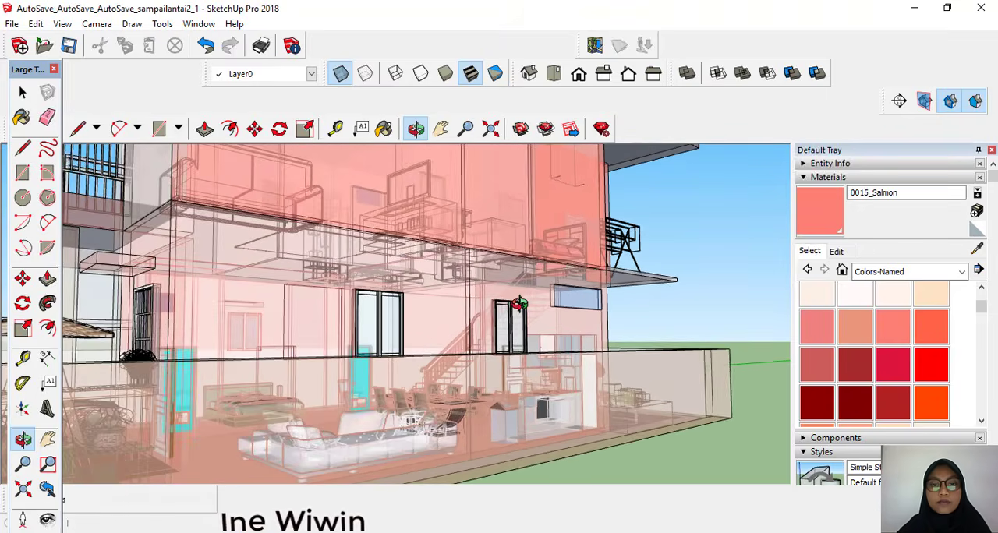
pyautogui.scroll(1, 480, 335)
pyautogui.scroll(1, 470, 219)
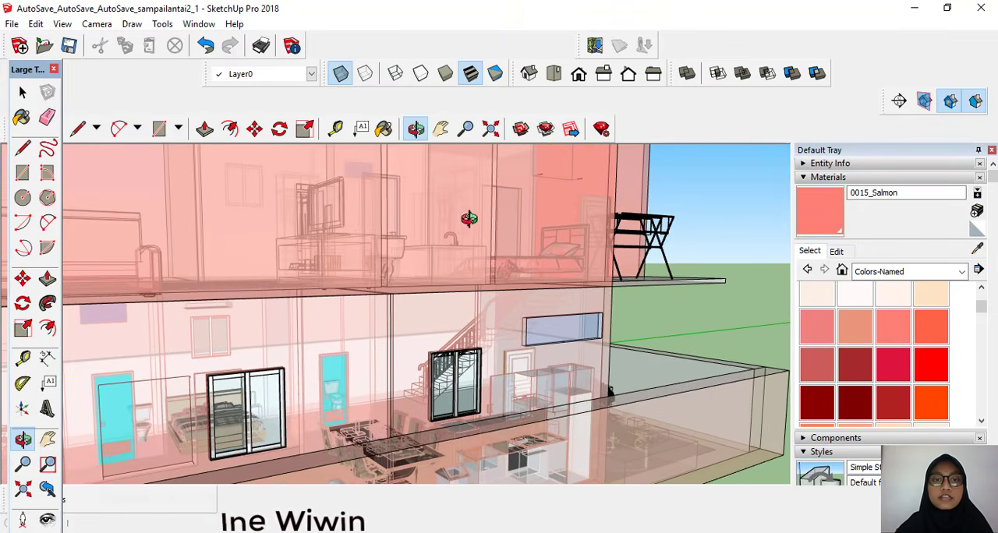
pyautogui.moveTo(537, 325); pyautogui.dragTo(654, 272)
pyautogui.scroll(-6, 654, 273)
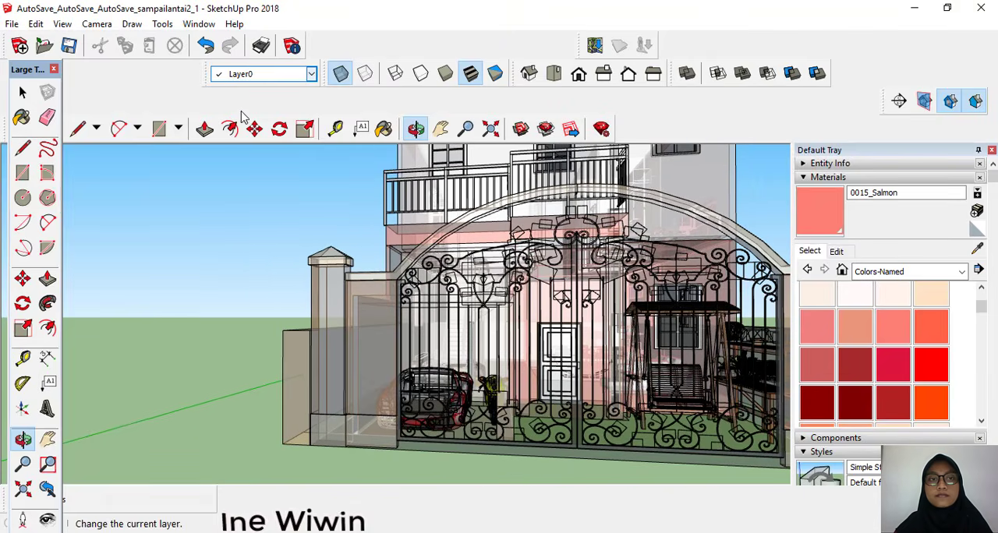
pyautogui.click(342, 76)
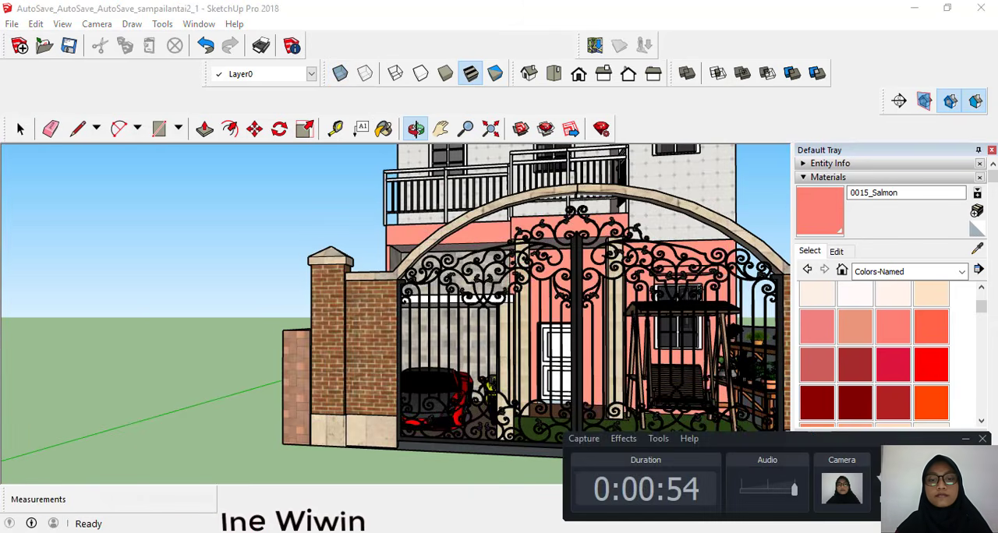
pyautogui.scroll(-1, 433, 180)
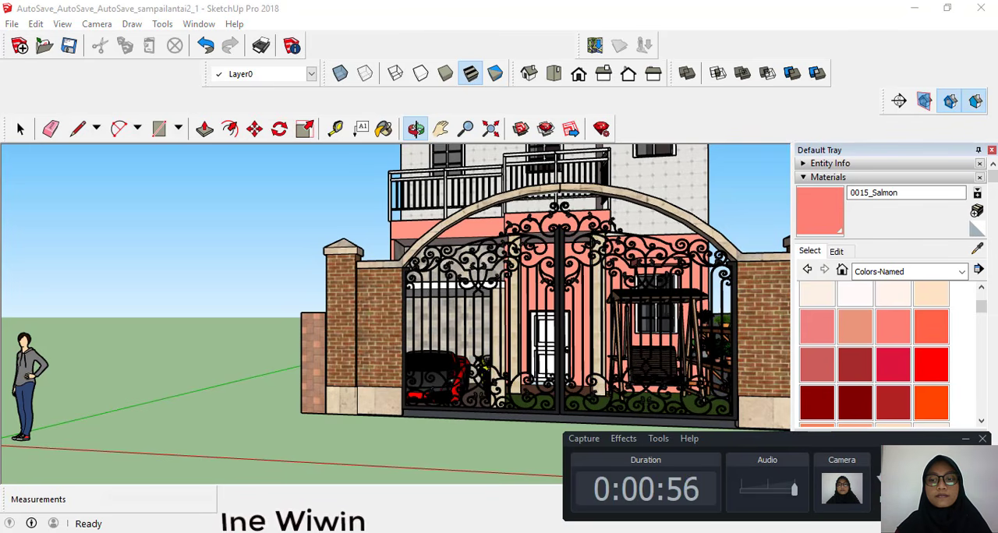